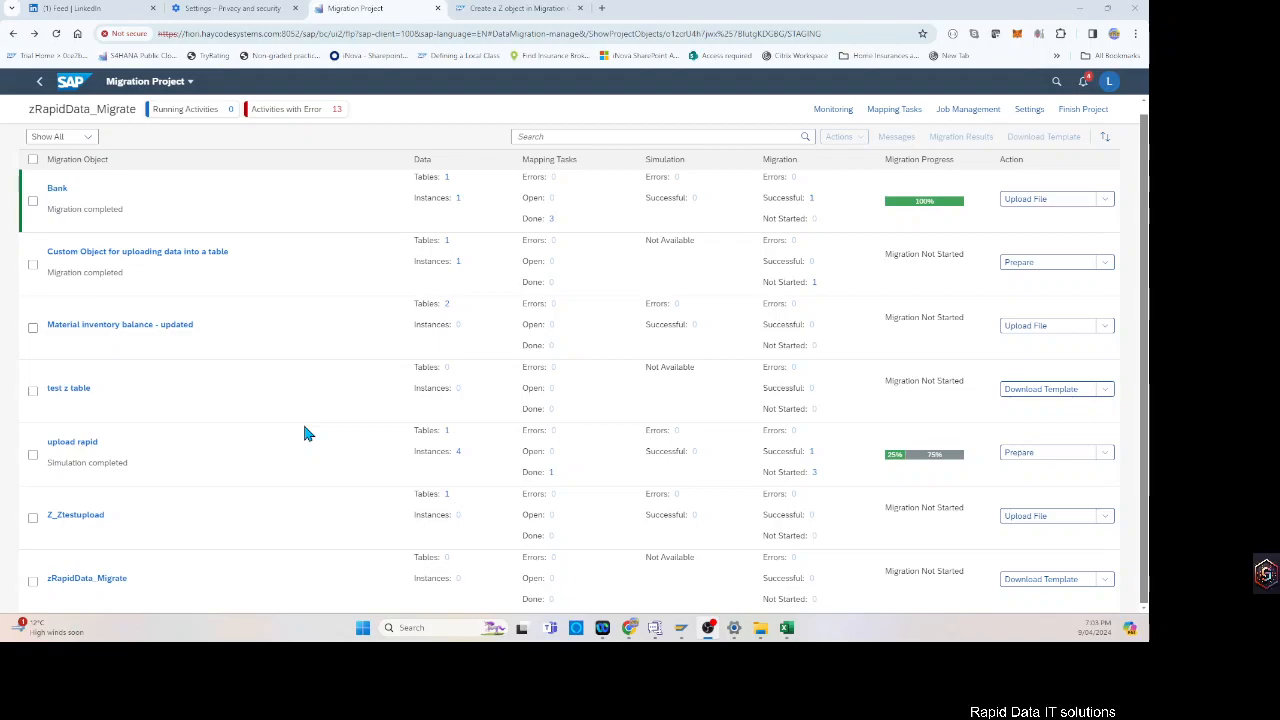
- Switch to the SAP Easy Access session, start transaction SE37, and open function module ZRD_UPLOAD_TABLE in change mode
mouse_move(707, 627)
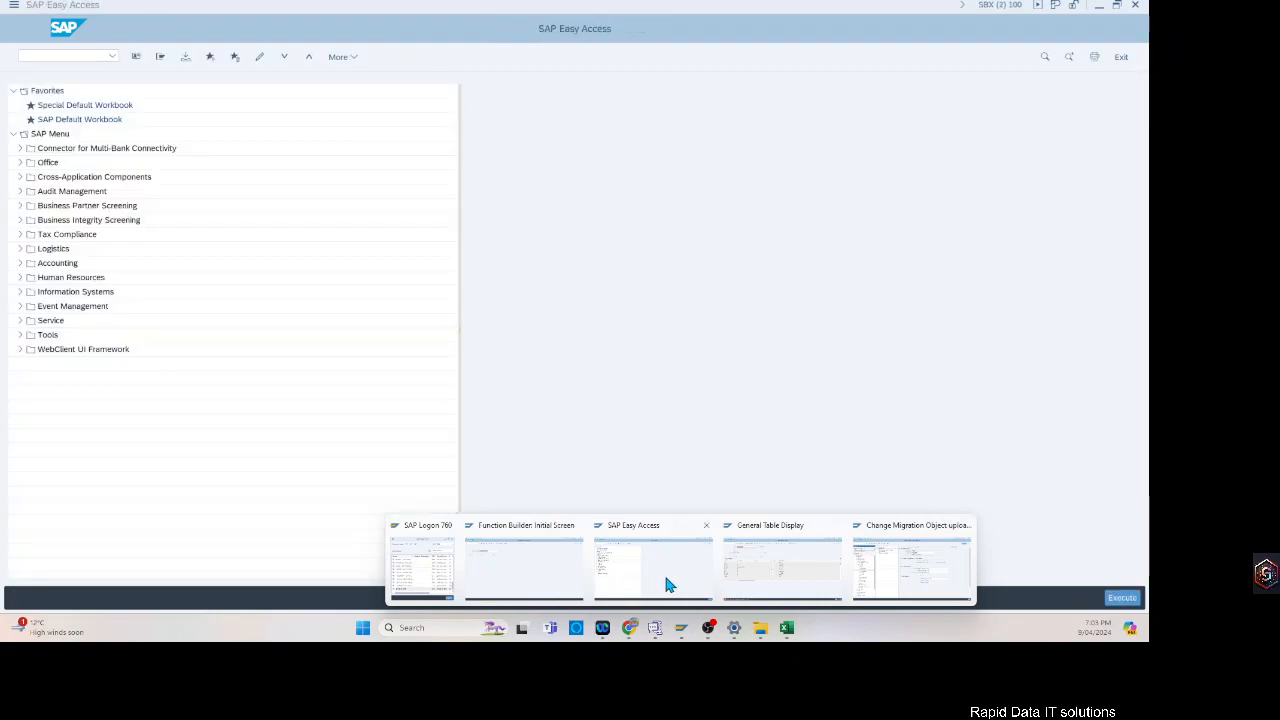
left_click(662, 580)
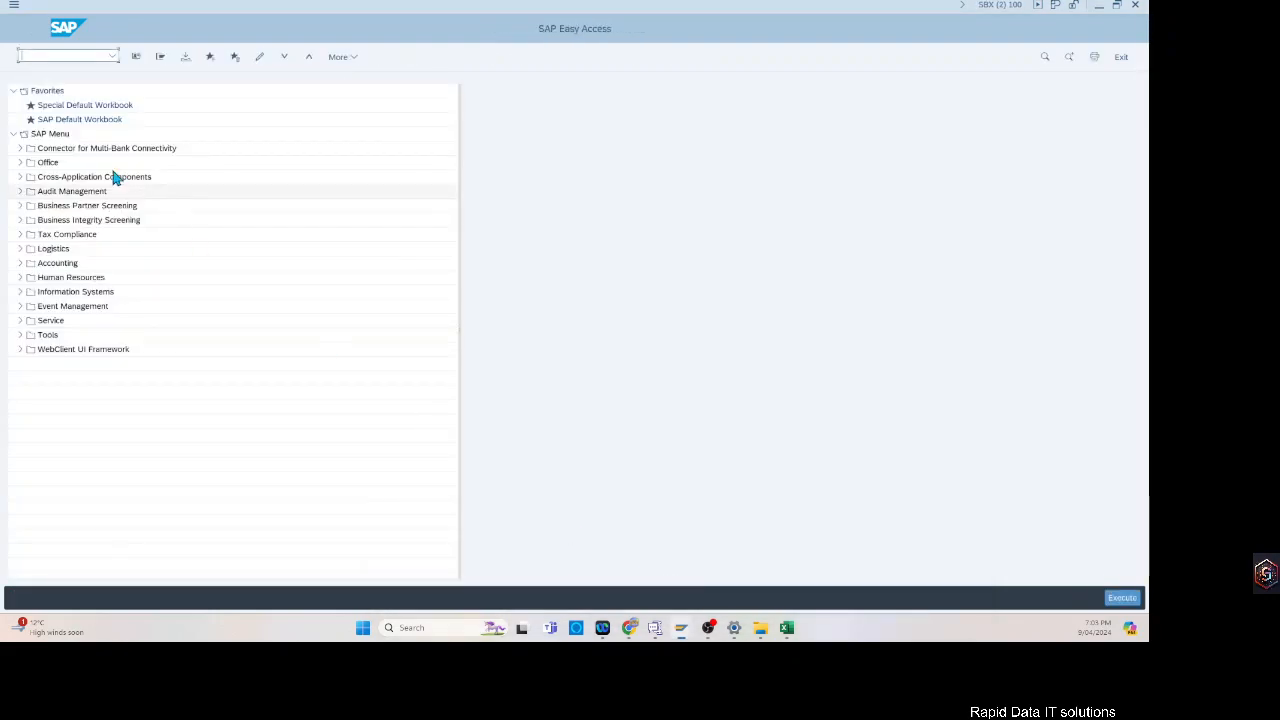
left_click(68, 55)
type("/")
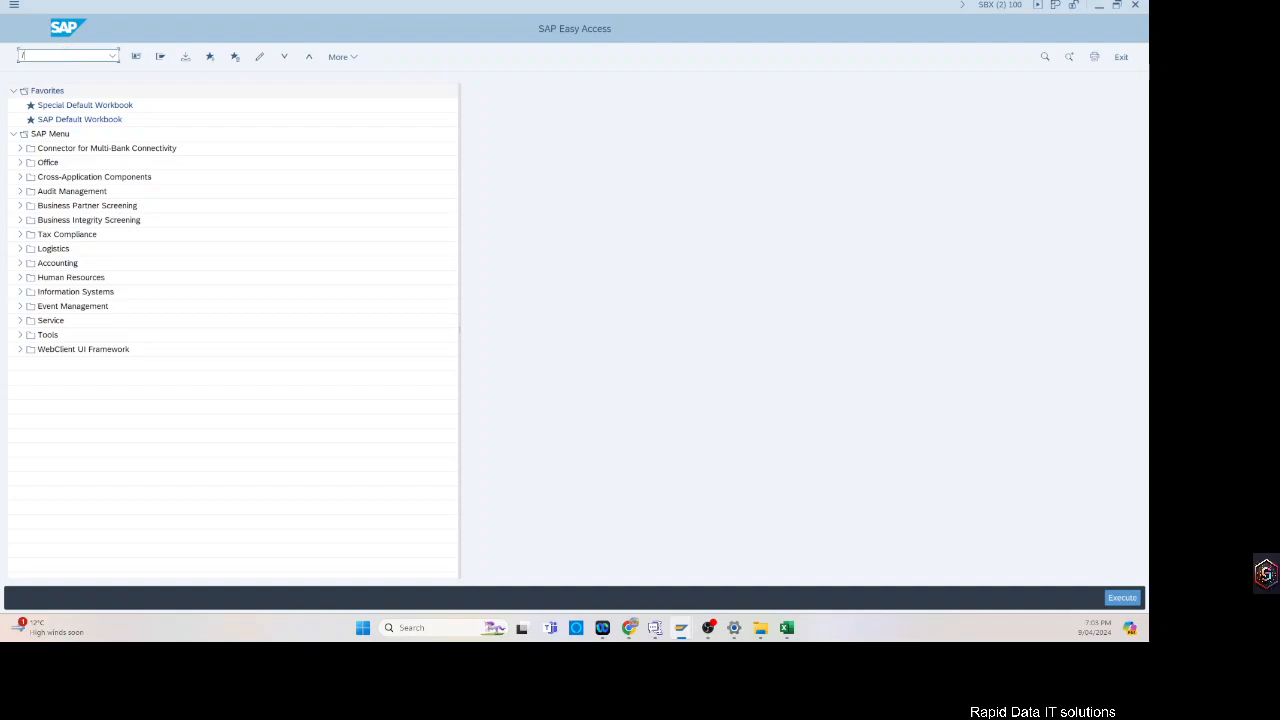
type("nse37")
key("Return")
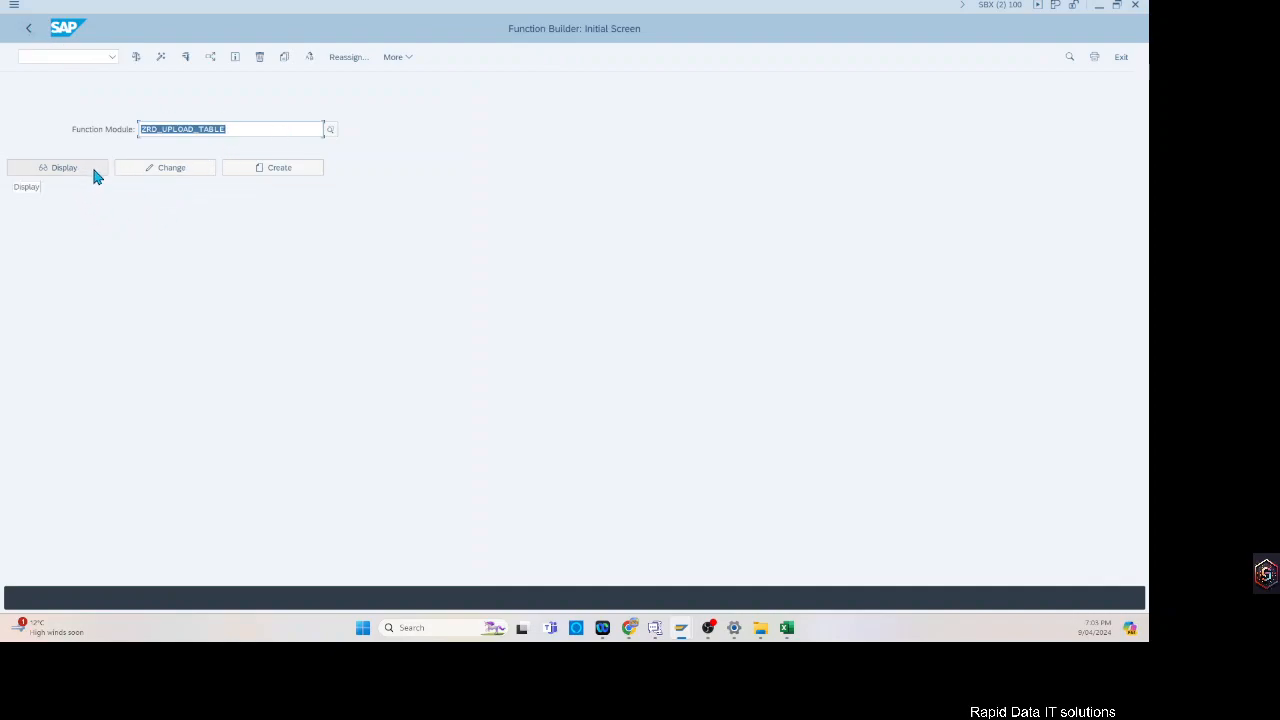
left_click(173, 170)
left_click(420, 487)
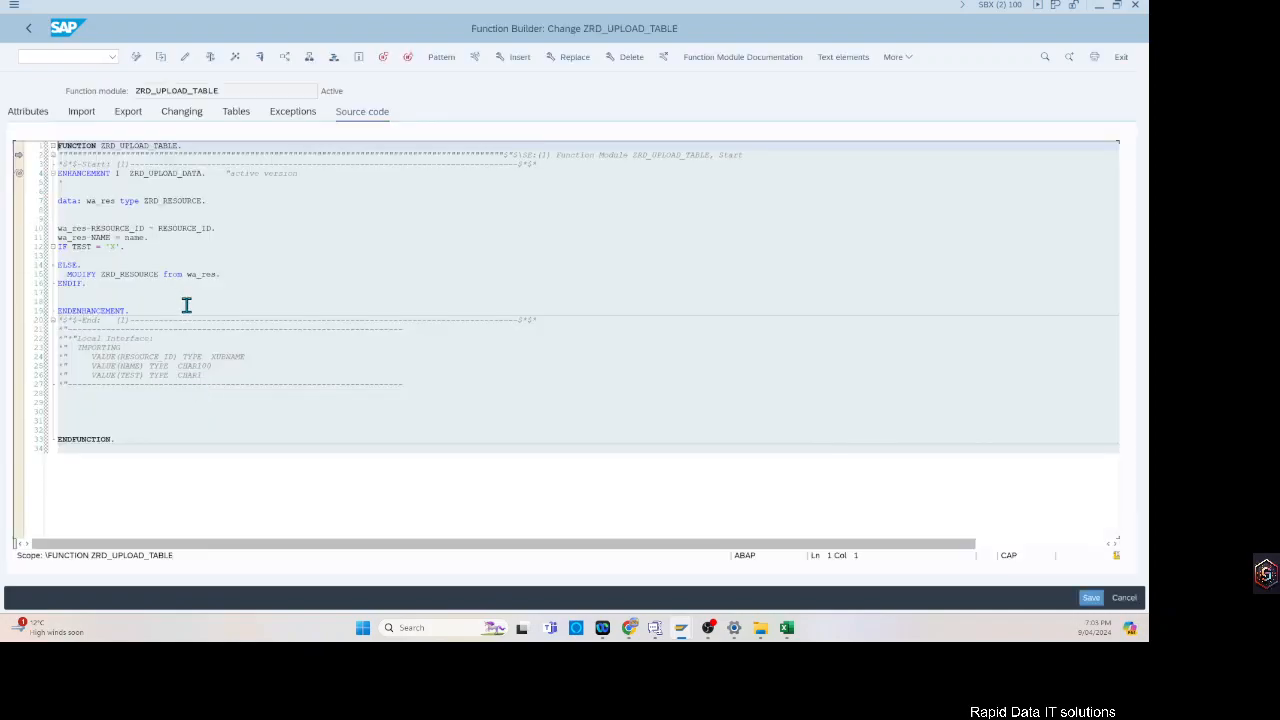
- Inspect the fields of the ZRD_RESOURCE table used in the MODIFY statement and return to the function module
left_click(131, 273)
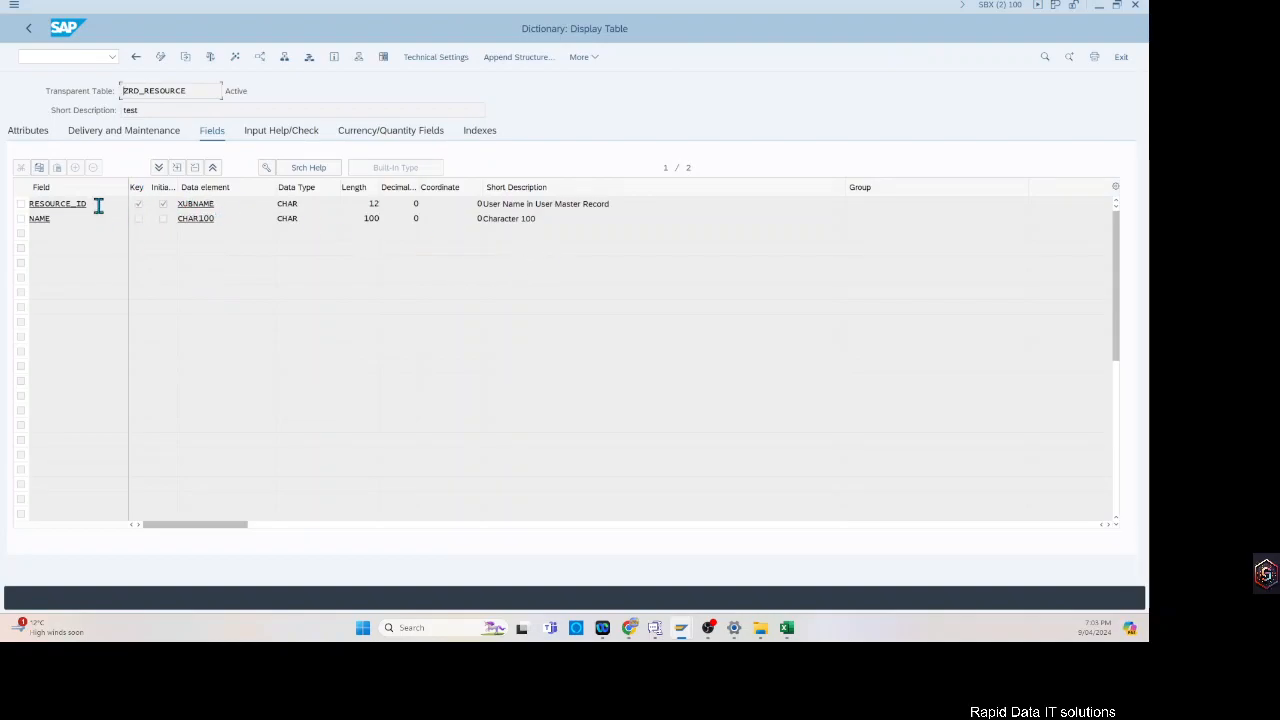
left_click(83, 220)
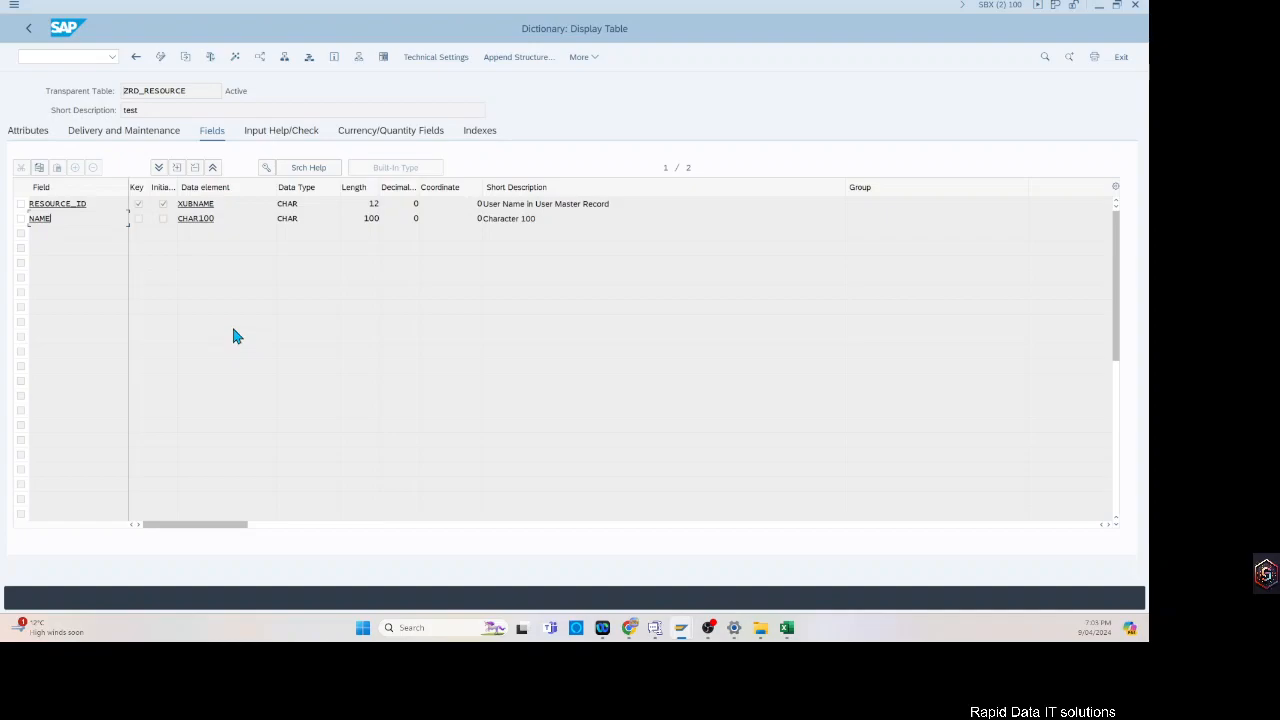
left_click(29, 29)
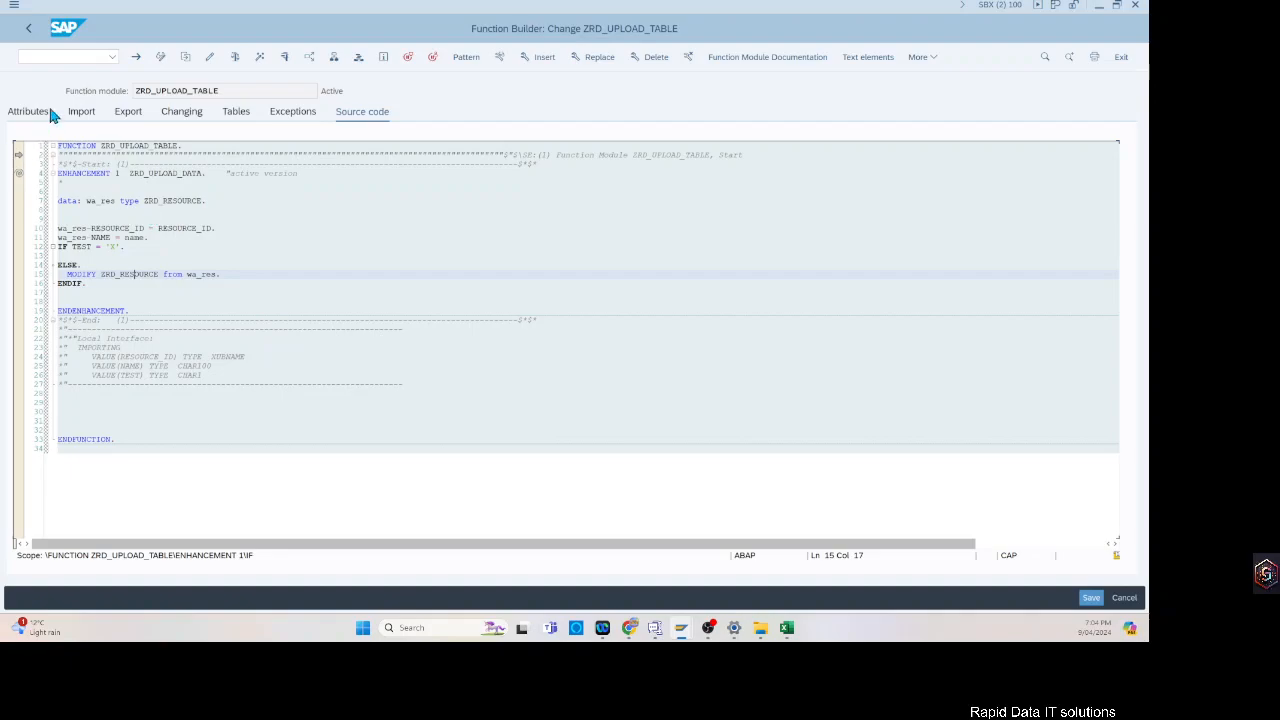
- Review the function module's import parameters, including TEST, and the IF TEST block in its source code
left_click(80, 114)
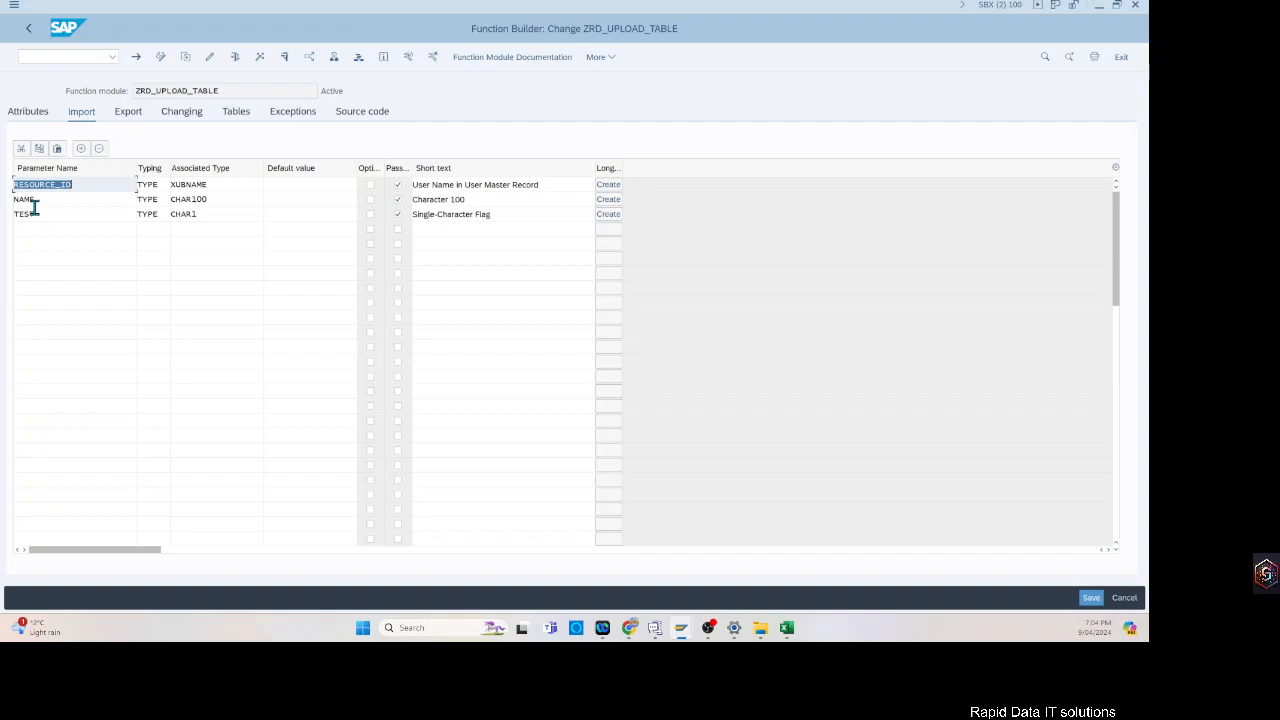
left_click(38, 216)
double_click(38, 216)
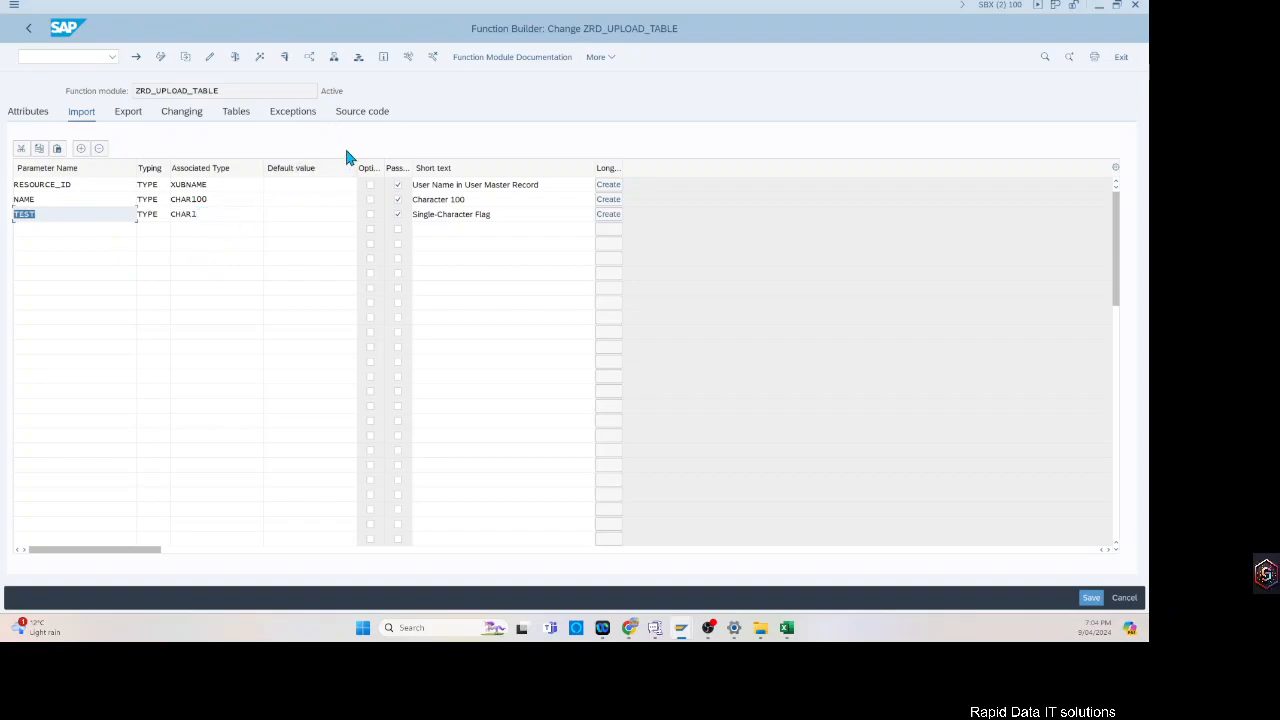
left_click(362, 111)
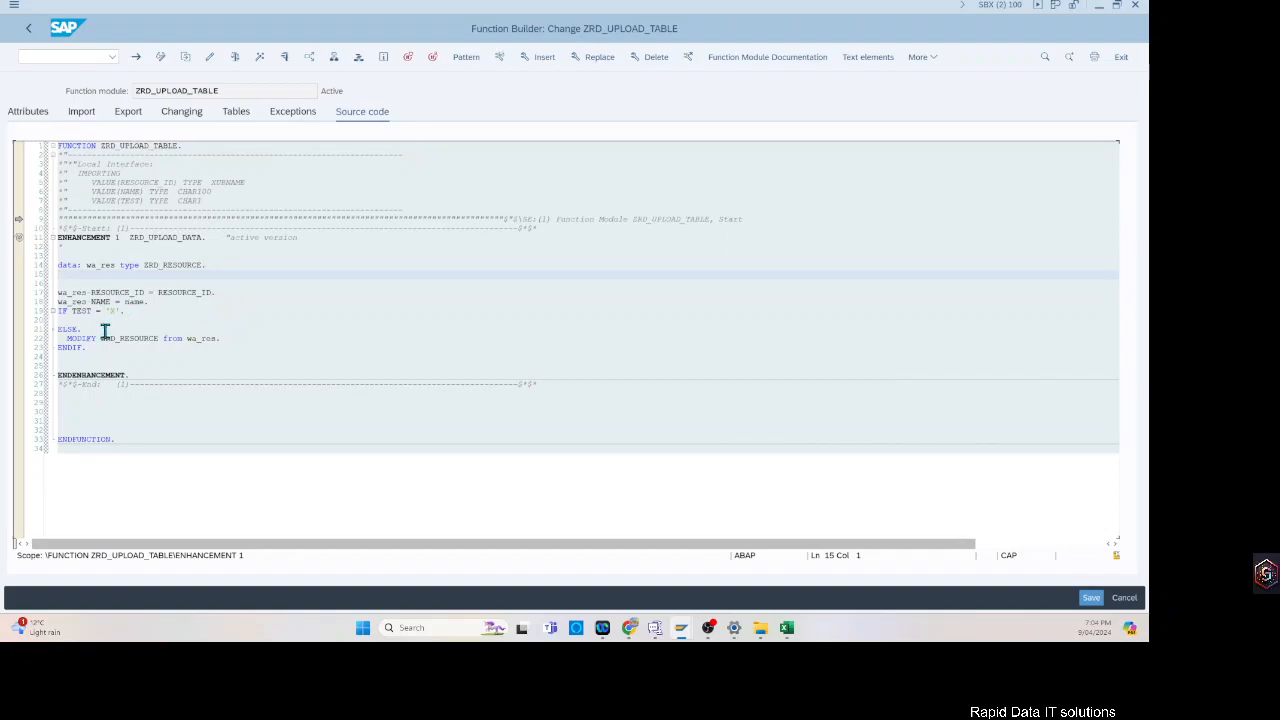
mouse_move(59, 311)
left_mouse_down()
mouse_move(80, 329)
mouse_move(57, 311)
left_mouse_up()
left_click(91, 327)
left_click(206, 321)
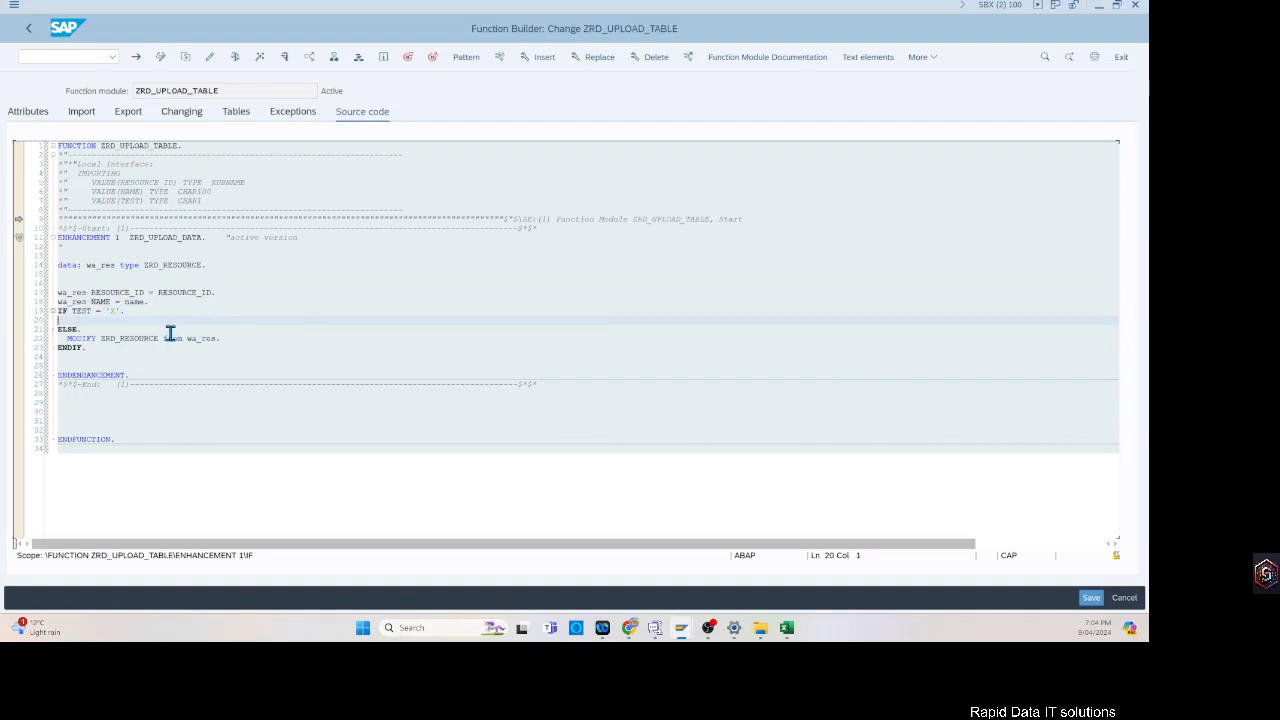
- Reopen ZRD_UPLOAD_TABLE in display mode and check its source code, attributes and import parameters
left_click(31, 36)
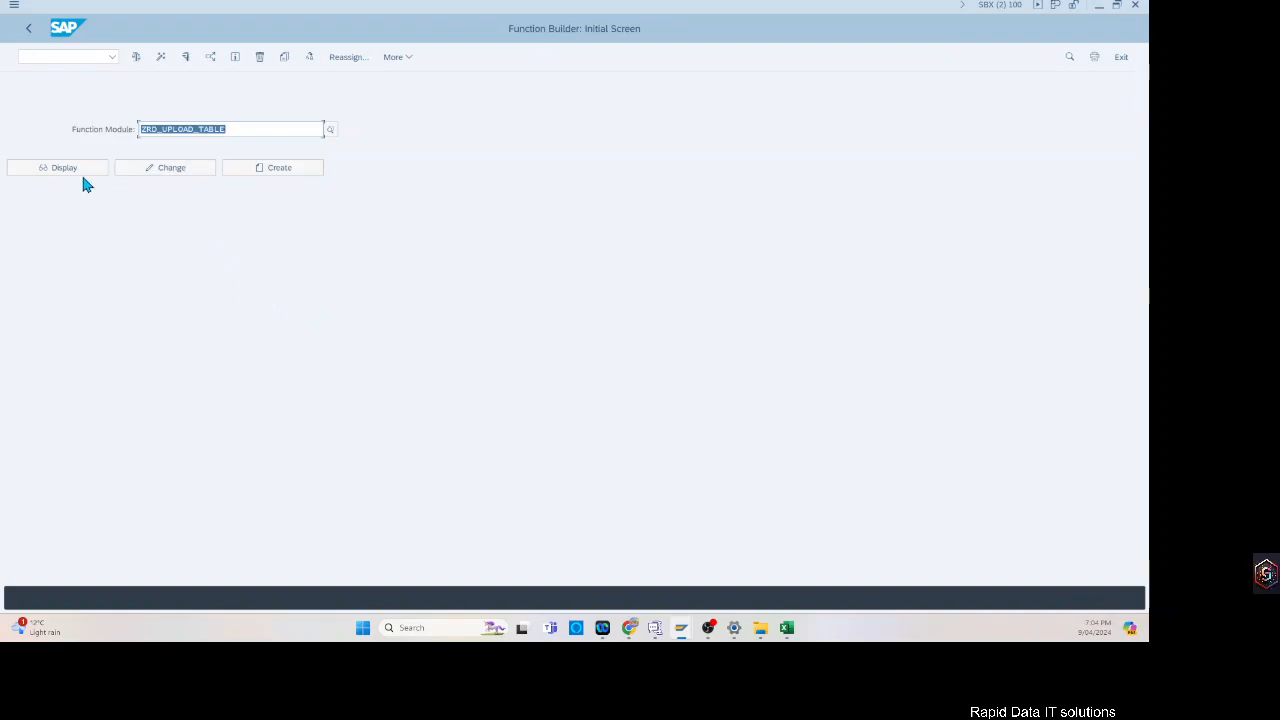
left_click(88, 170)
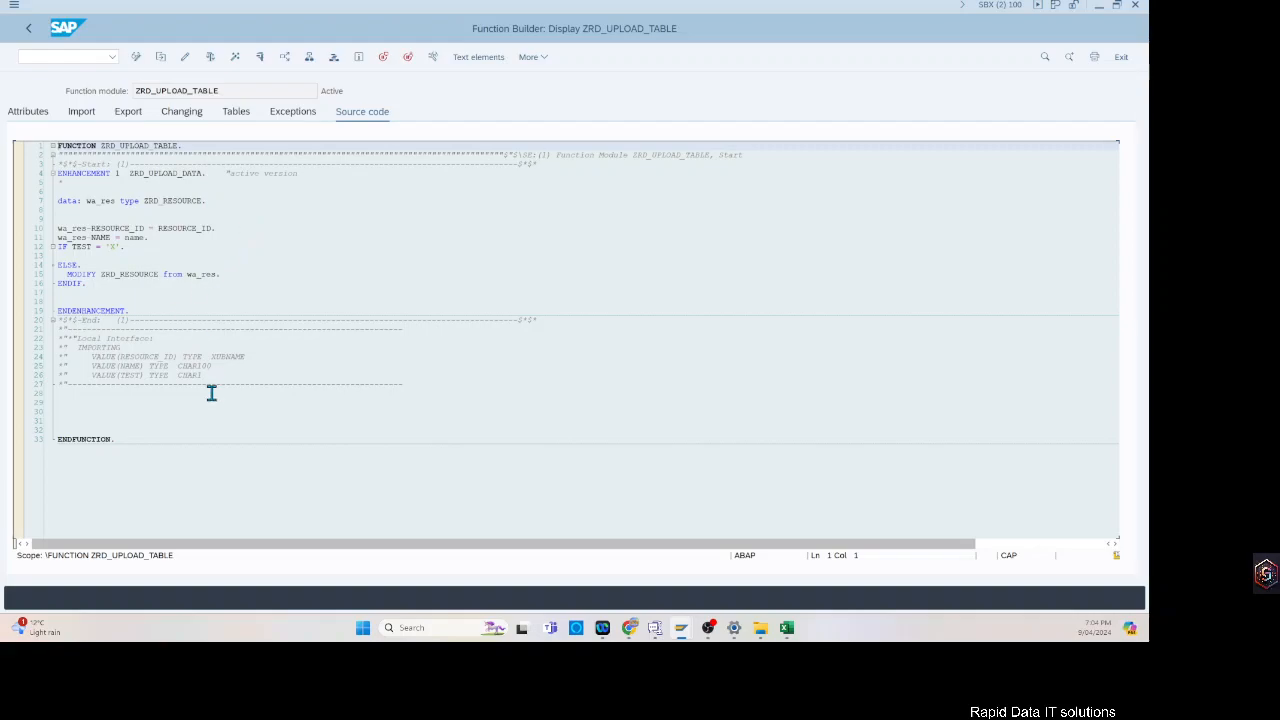
left_click_drag(229, 375, 40, 161)
left_click(240, 304)
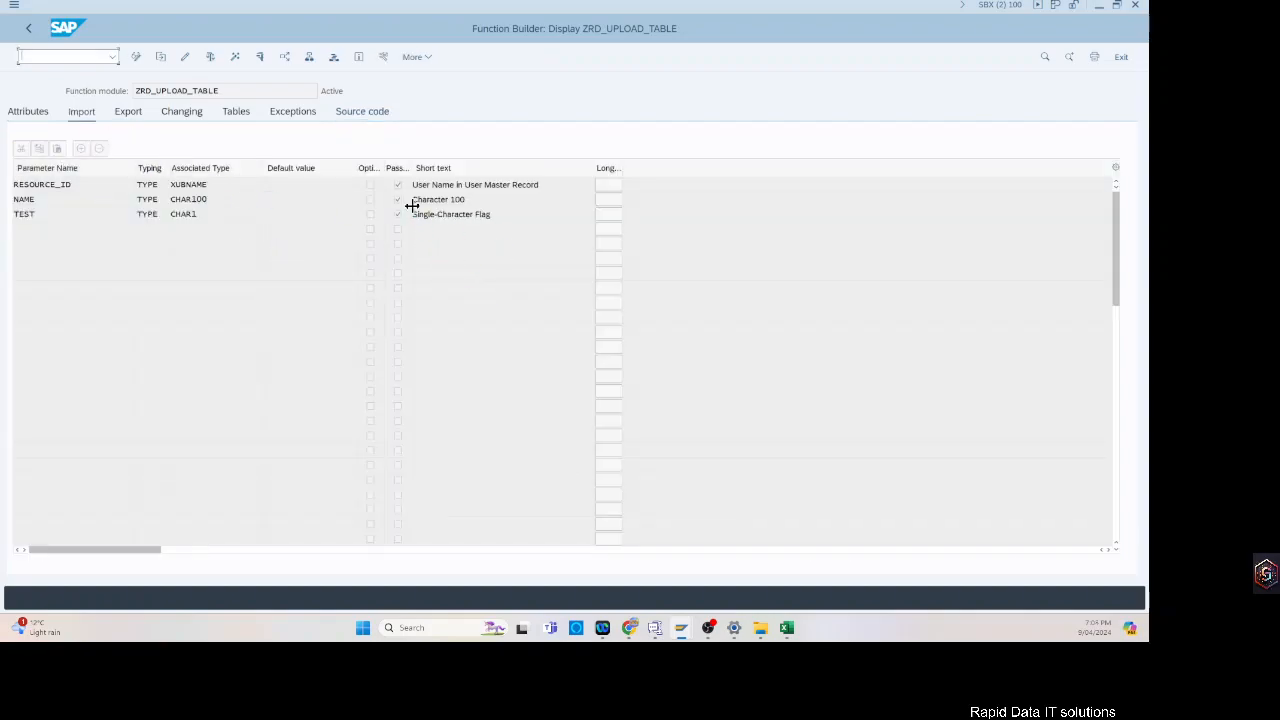
left_click(30, 111)
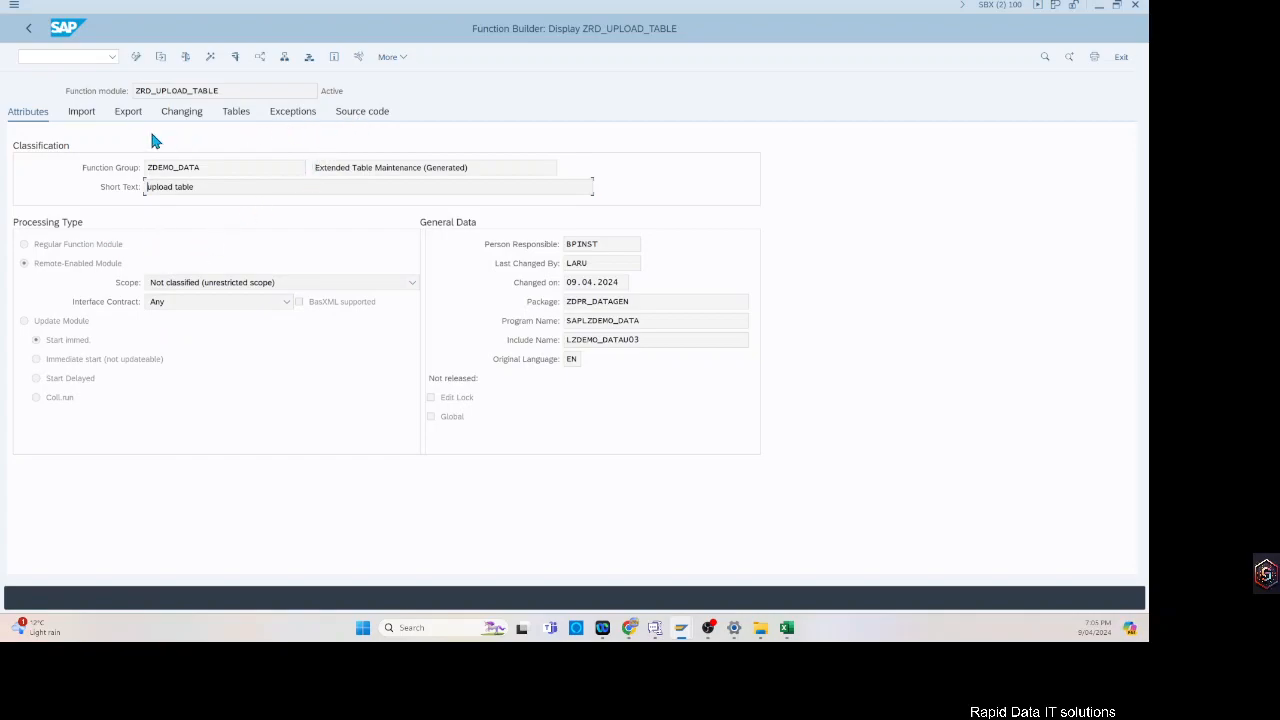
left_click(83, 115)
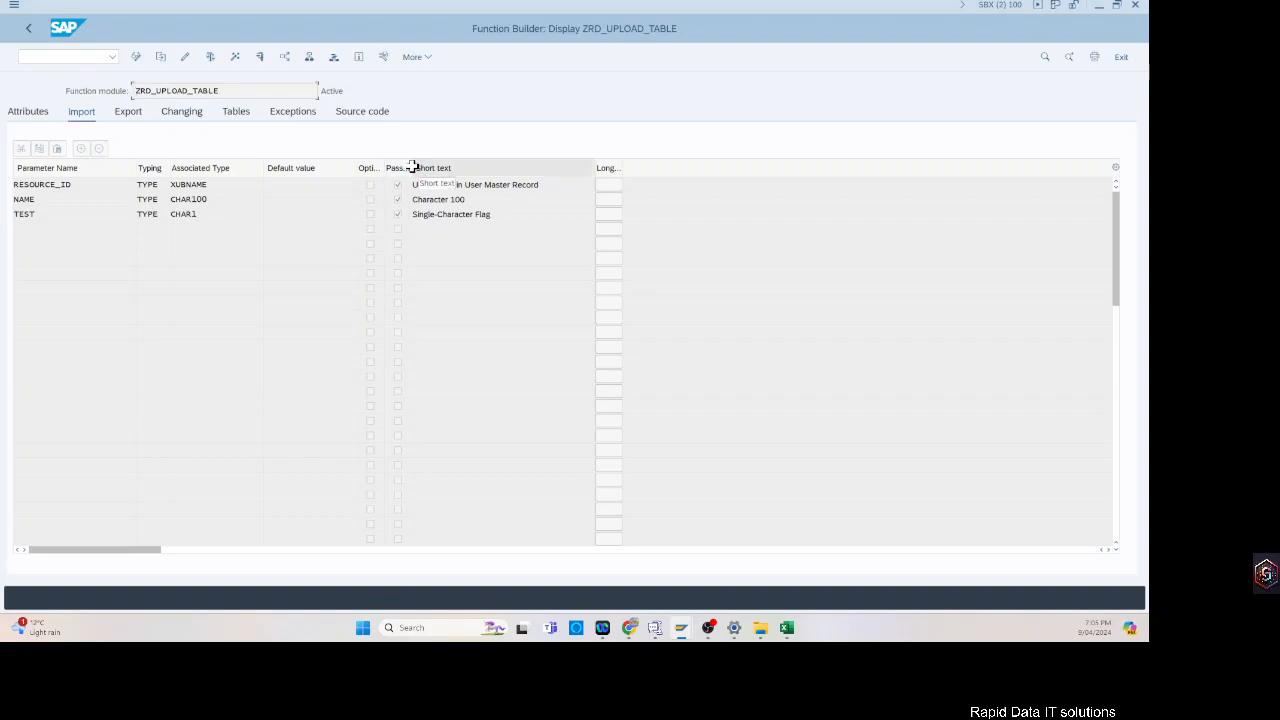
- Leave the Function Builder and open the Migration Object Modeler by transaction code
left_click(32, 52)
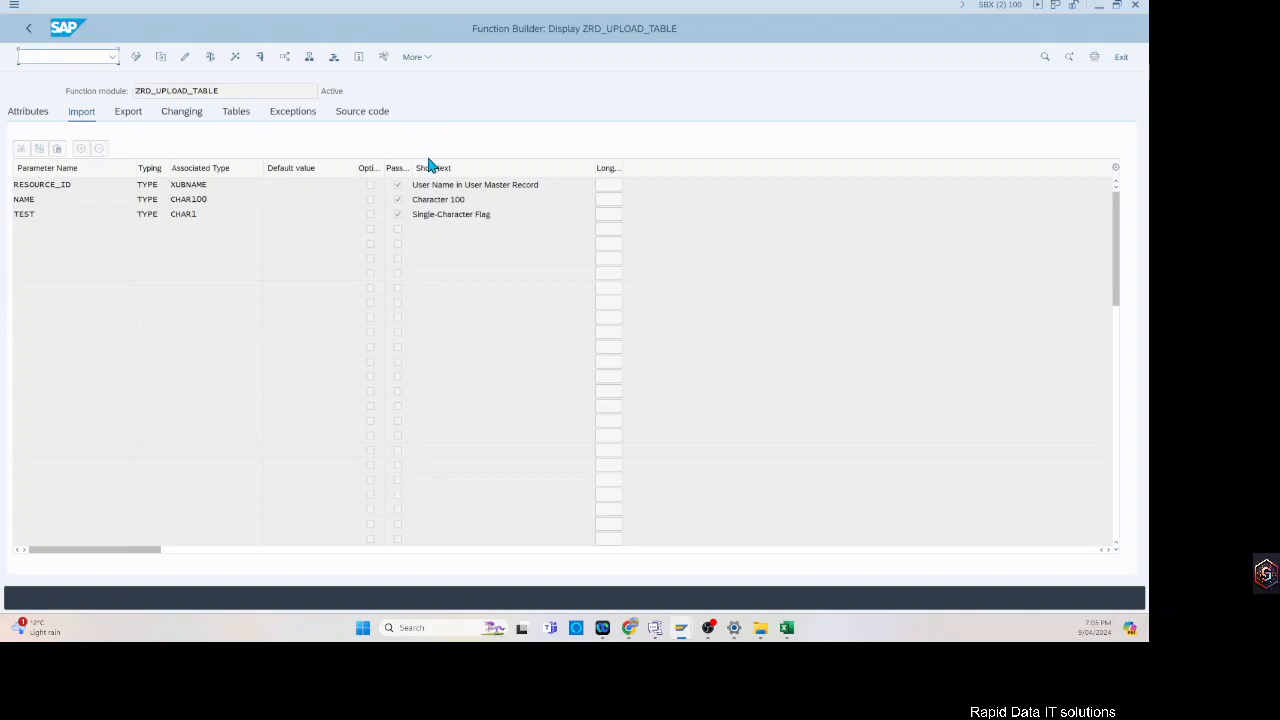
type("/nlsmw")
key("Return")
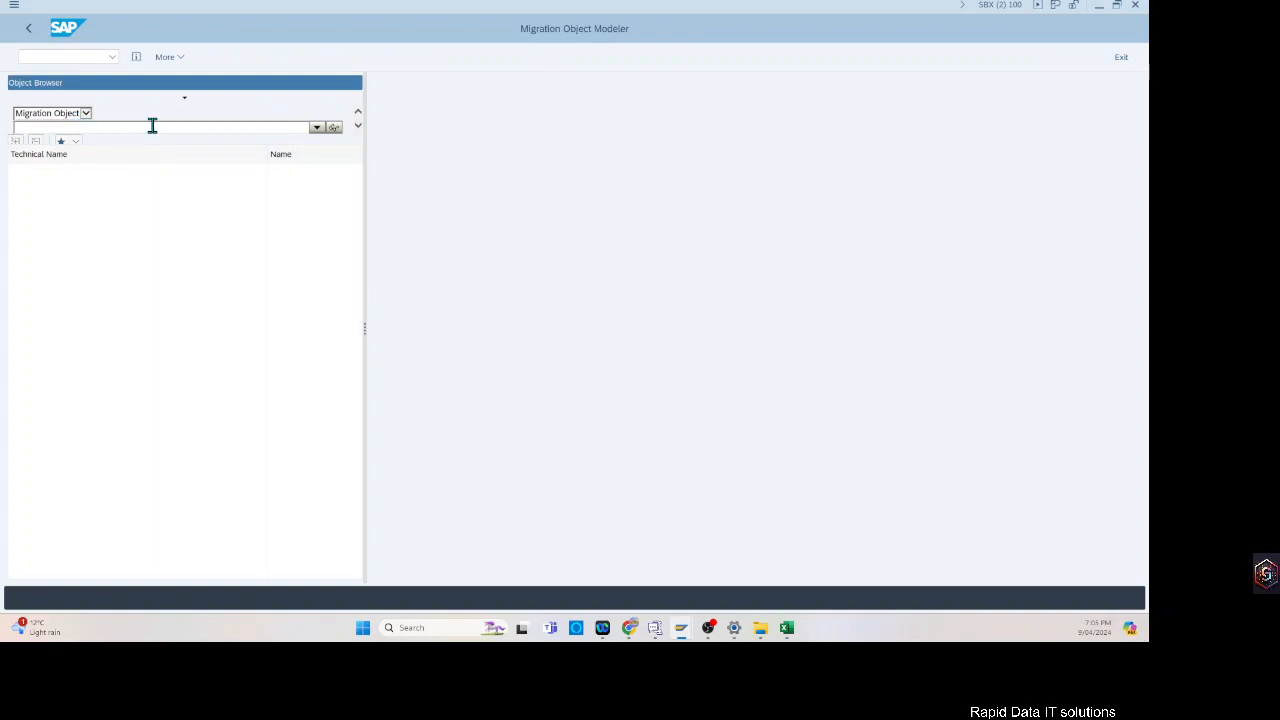
- Search for custom migration objects with Z* and load upload rapid (Z_Z3_M15) from project zRapidData_Migrate
left_click(73, 127)
type("Z*")
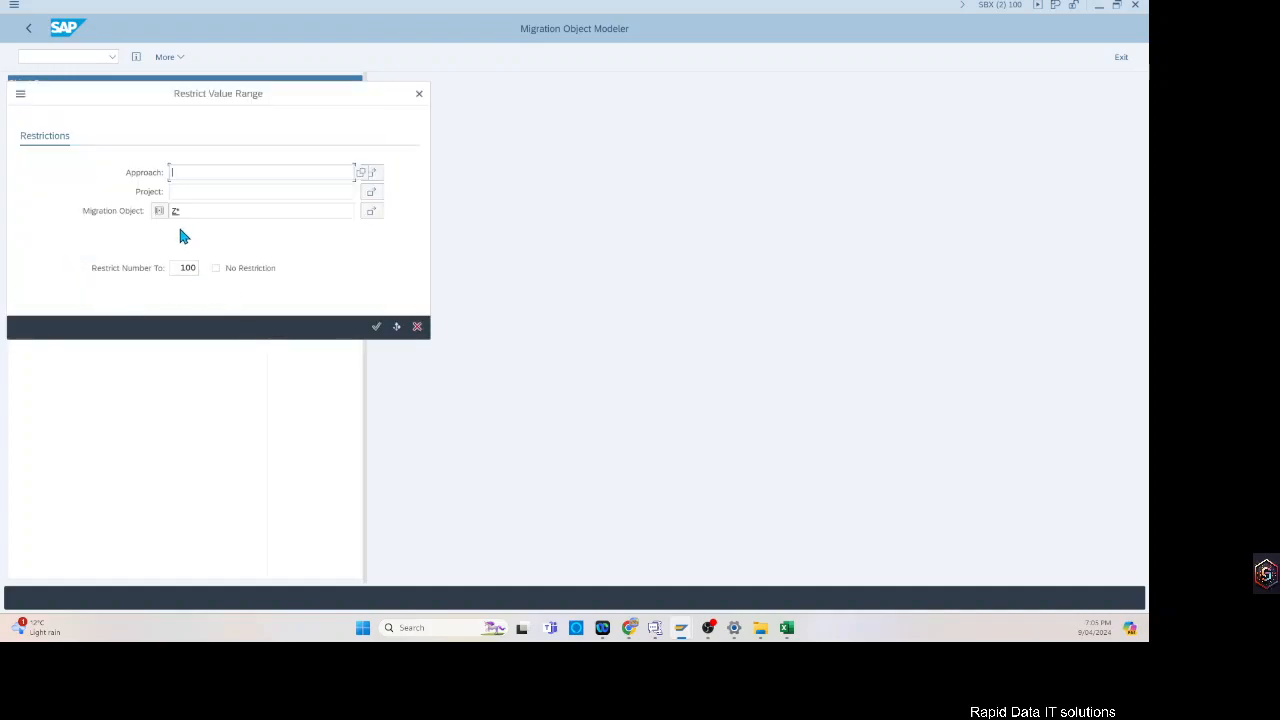
left_click(178, 210)
key("BackSpace")
key("BackSpace")
left_click(213, 189)
type("Z")
key("Return")
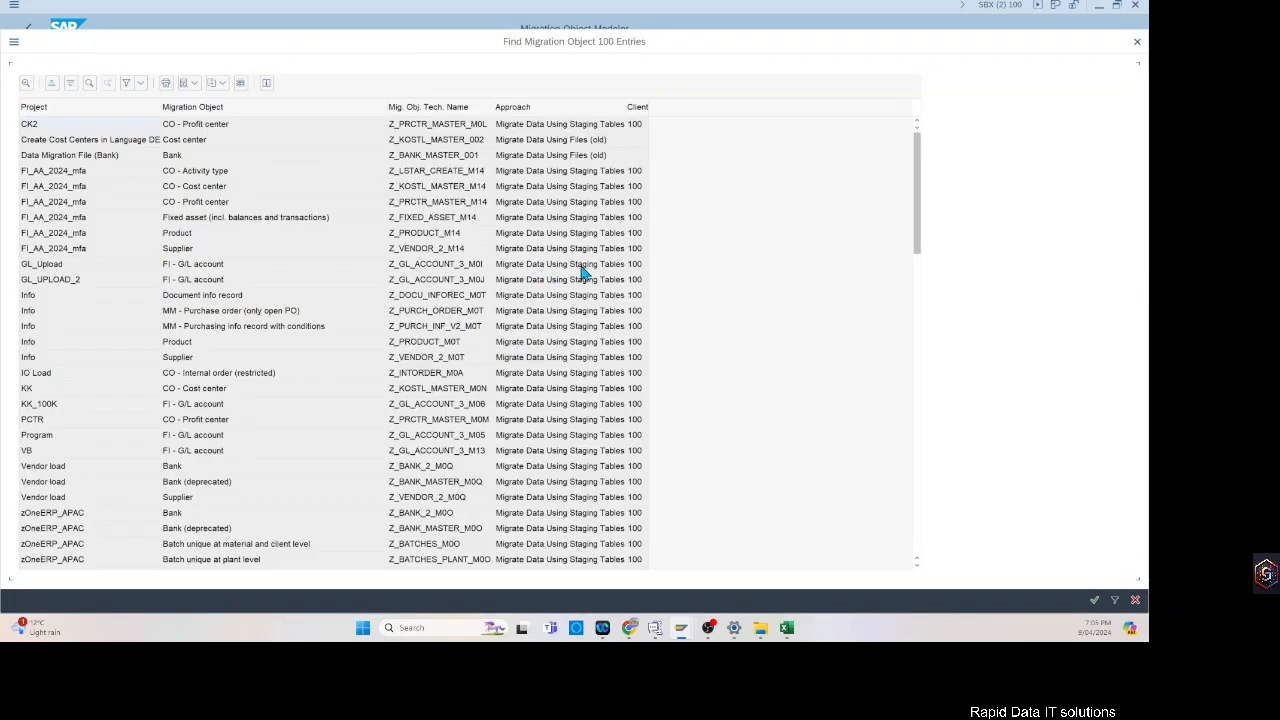
scroll(128, 458, "down", 10)
scroll(136, 505, "down", 10)
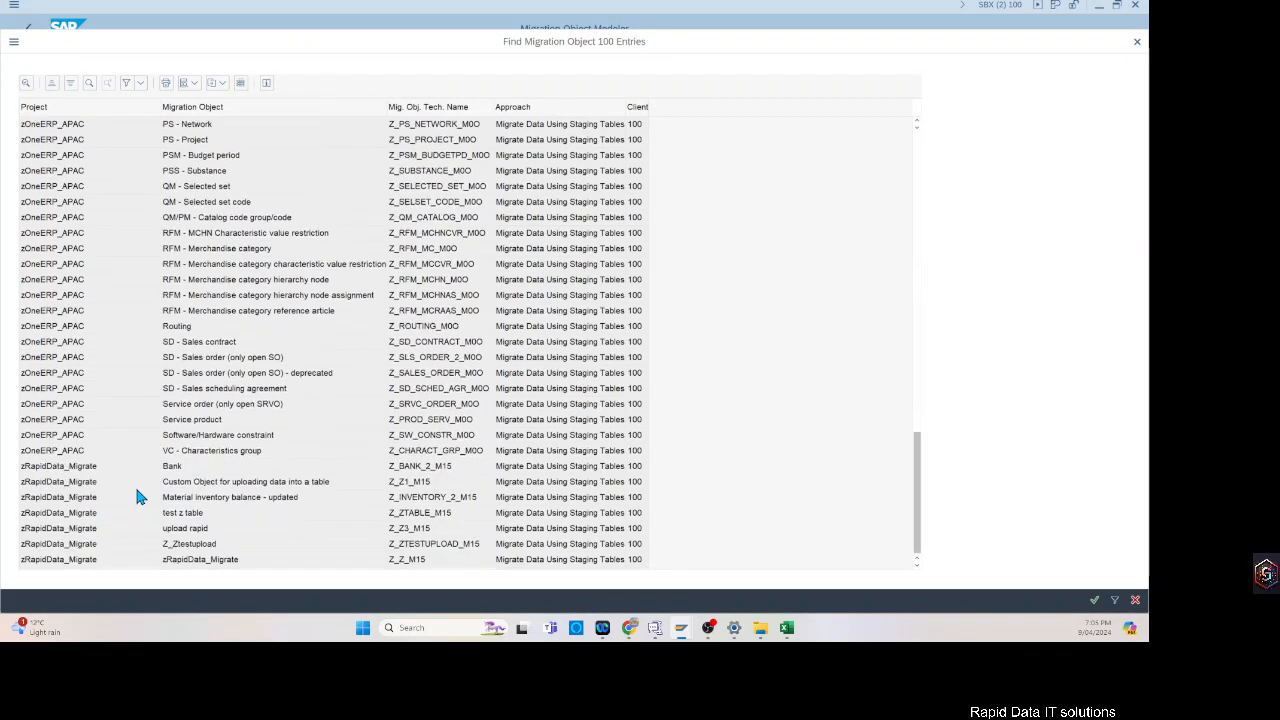
double_click(68, 538)
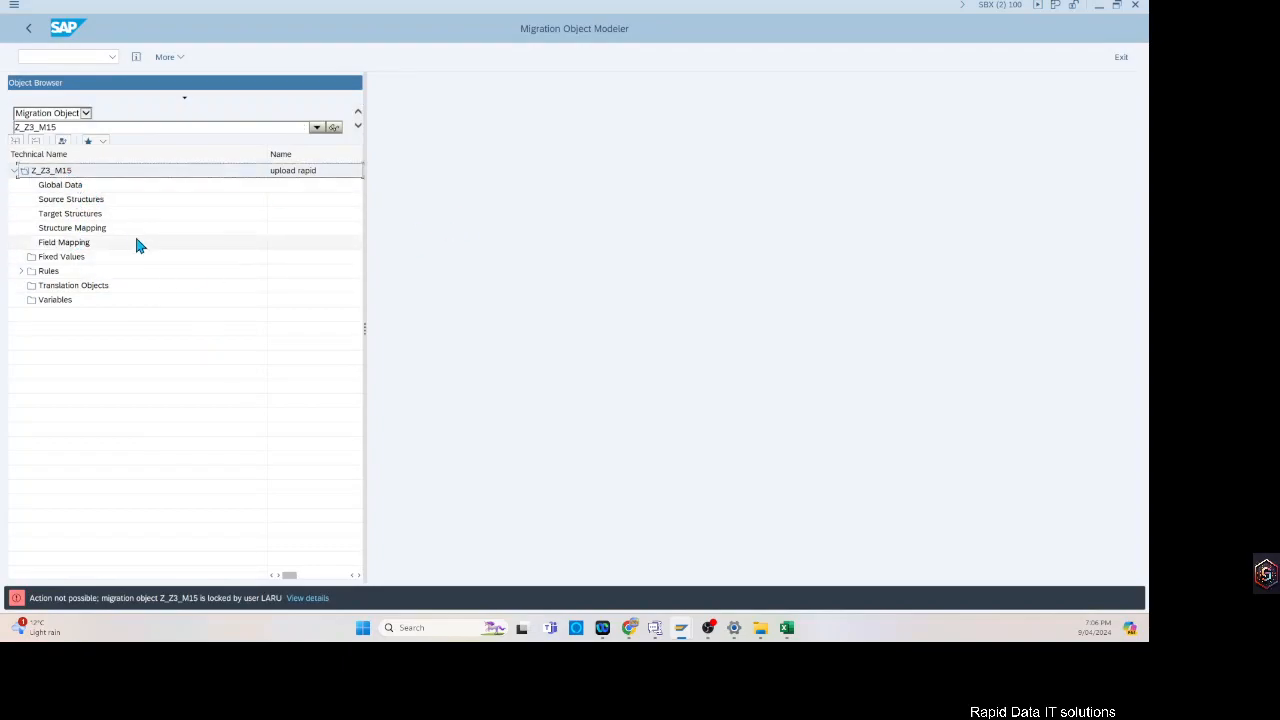
- Try to open the global data and source structures of Z_Z3_M15, and display that object in the other Change Migration Object session
double_click(75, 189)
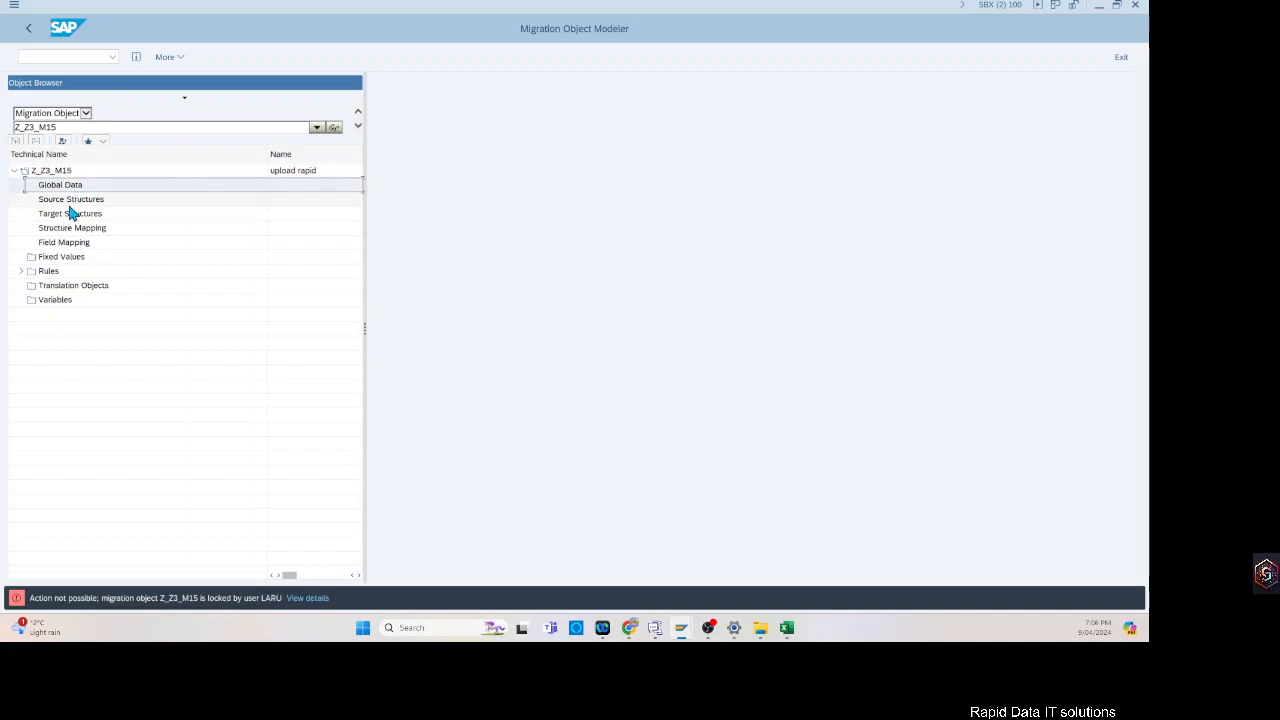
left_click(111, 199)
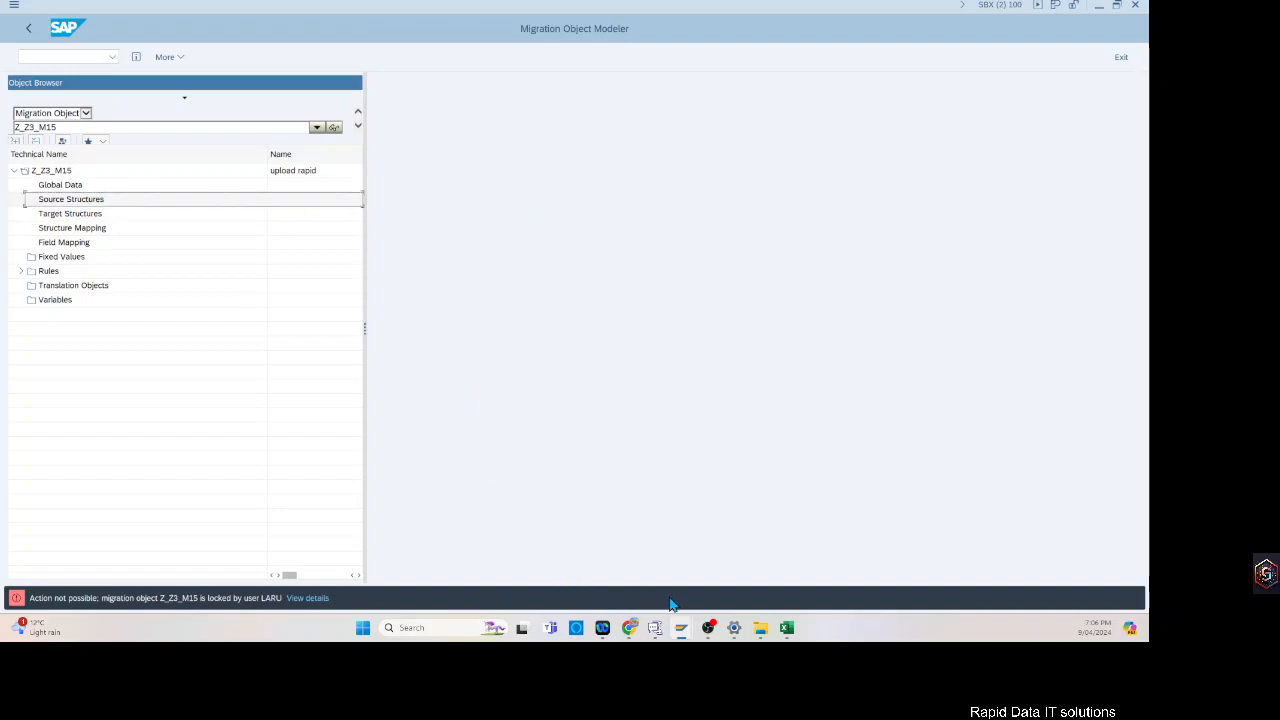
mouse_move(684, 632)
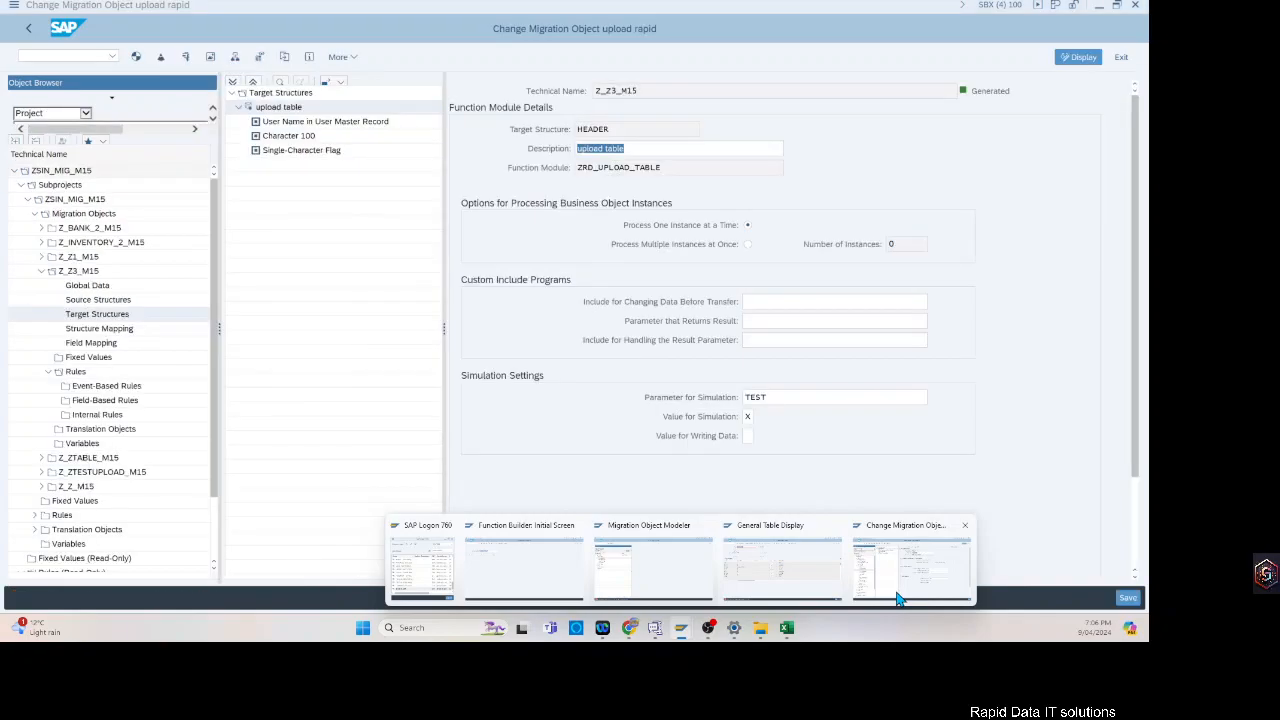
left_click(897, 597)
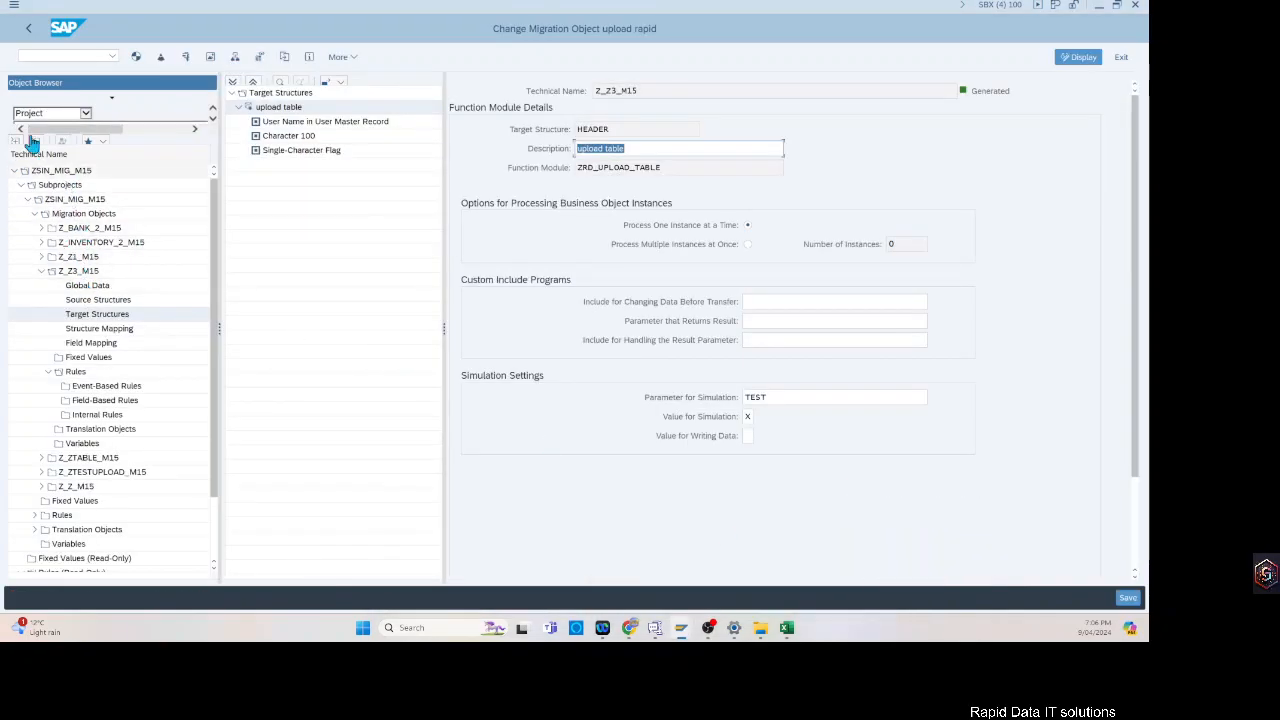
left_click(76, 272)
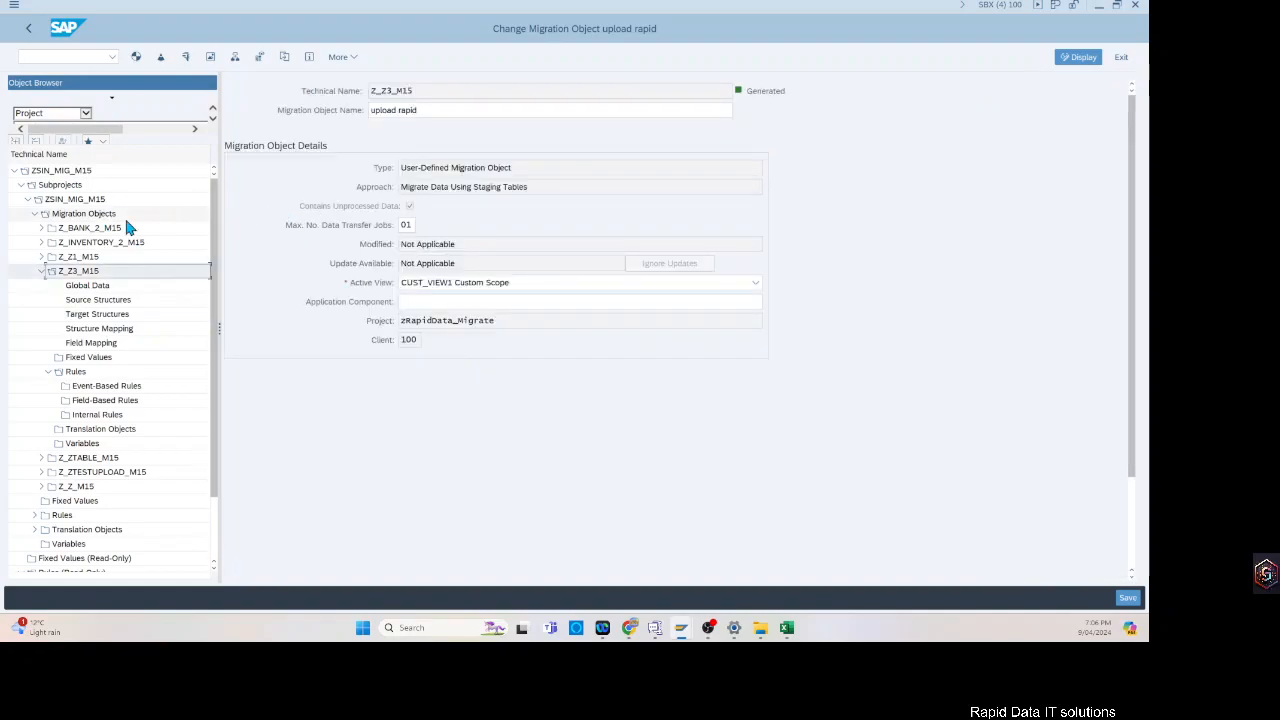
- Set the object browser to Migration Object and load Z_Z3_M15 as its only object
left_click(86, 114)
left_click(47, 102)
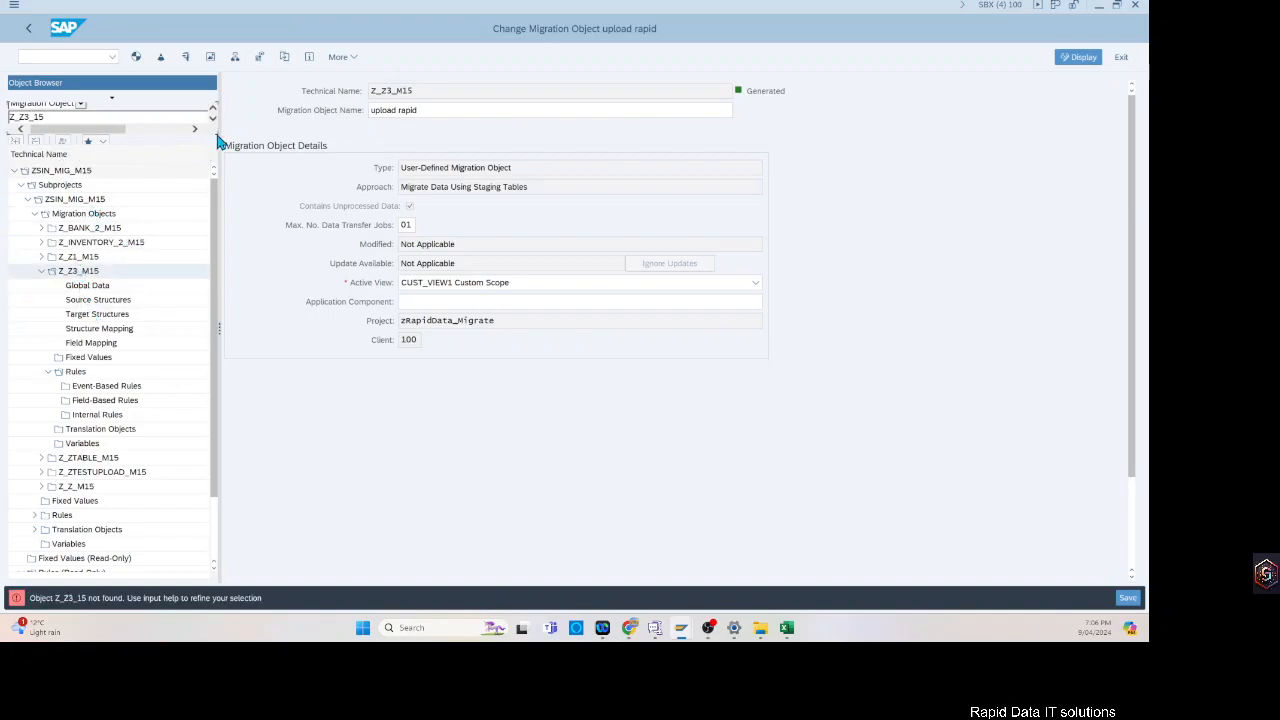
left_click_drag(220, 209, 412, 195)
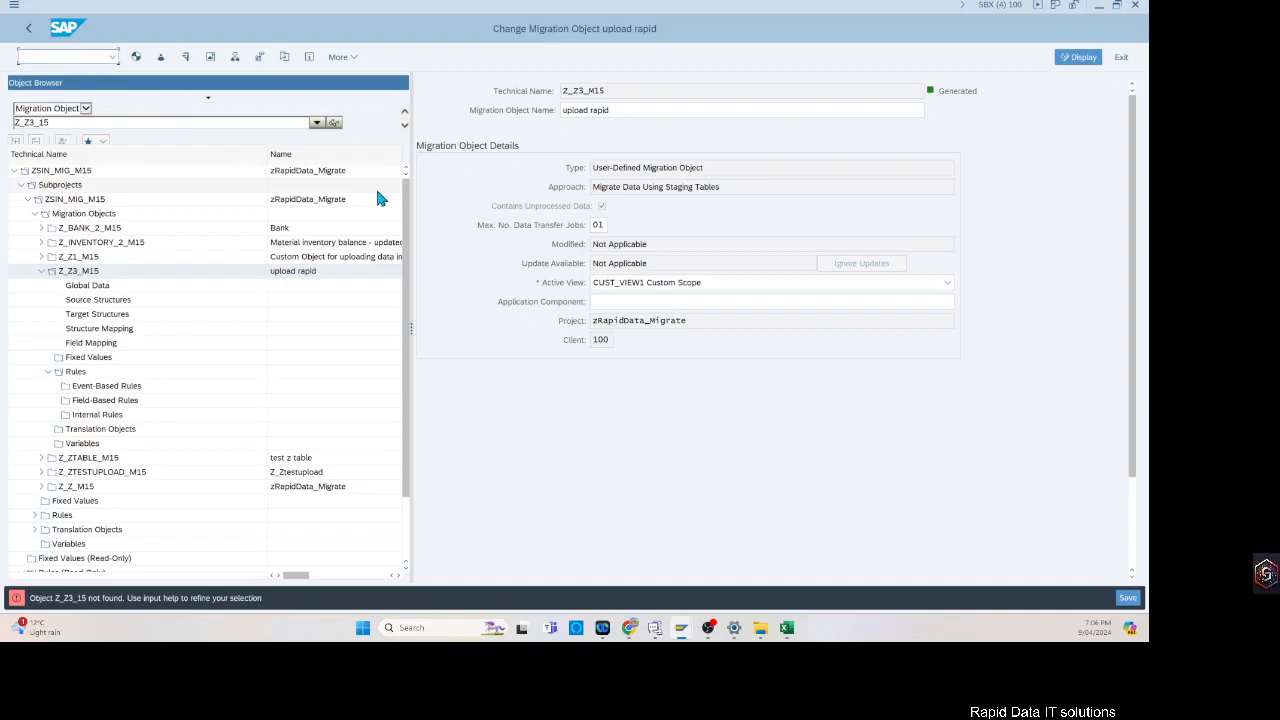
left_click(38, 122)
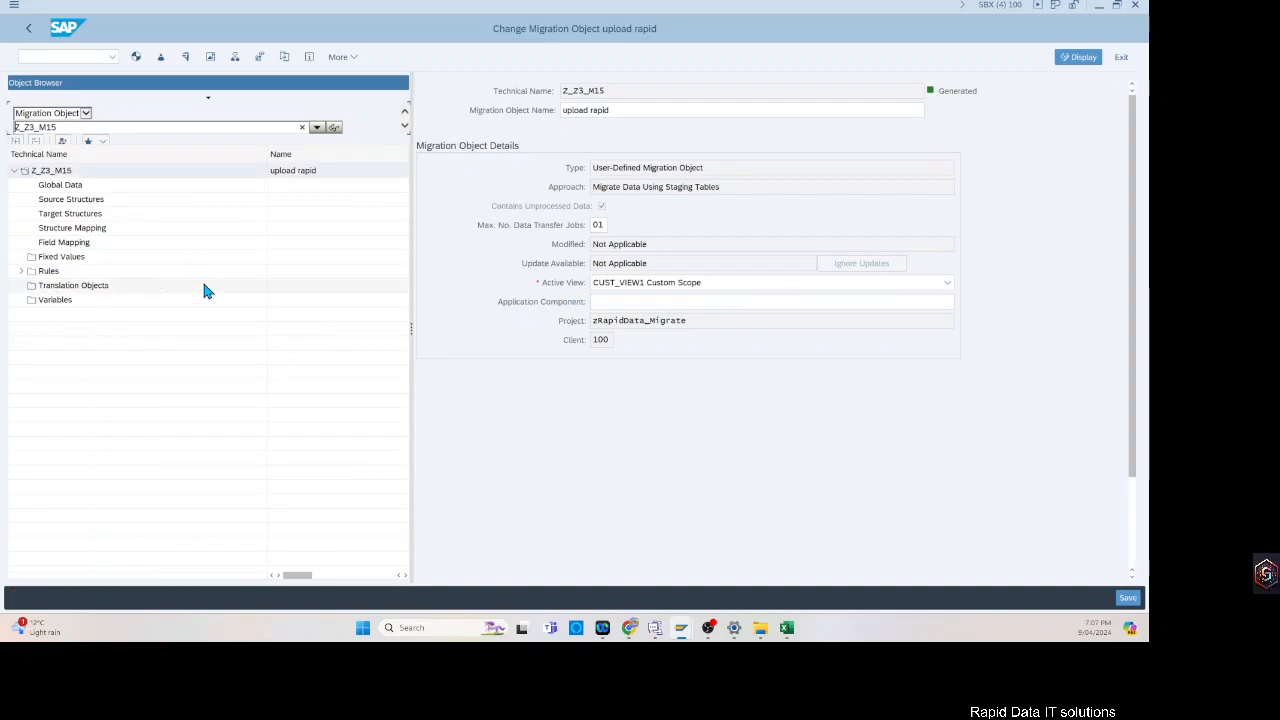
- Delete the LAND1 field from the import struct source structure of Z_Z3_M15 and narrow the object browser and its Technical Name column
left_click(70, 200)
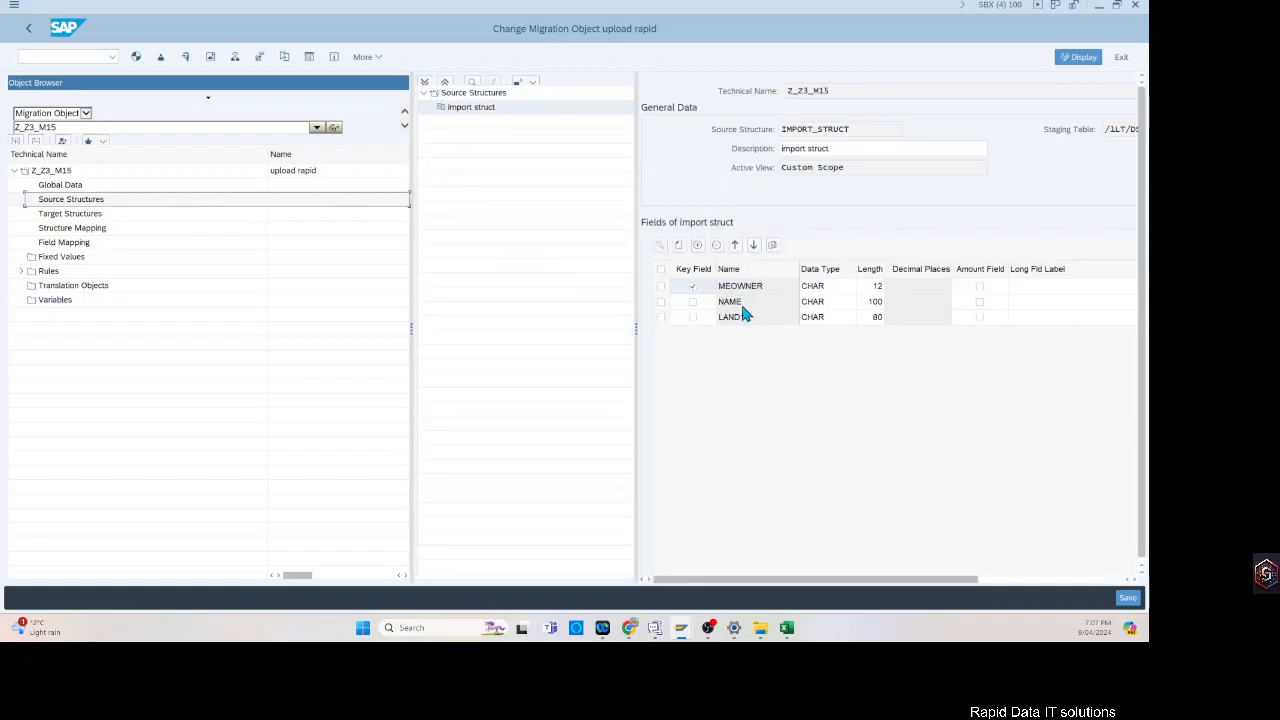
left_click(660, 317)
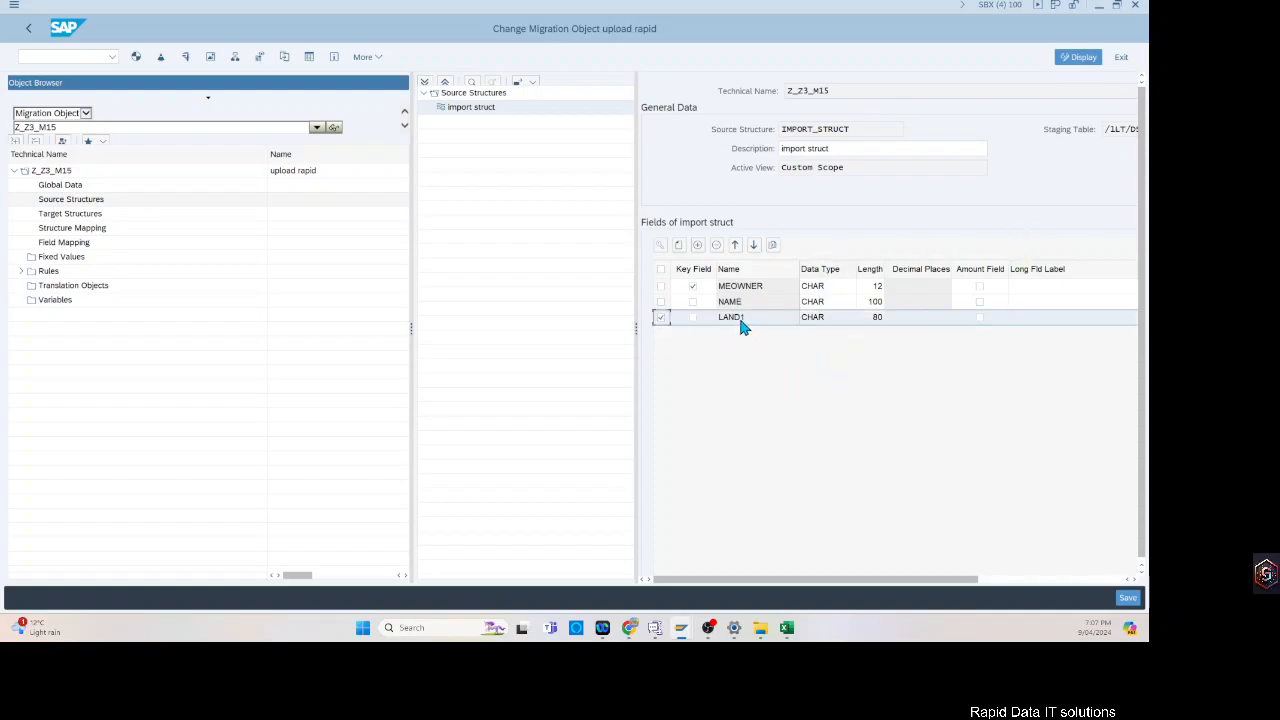
left_click(717, 246)
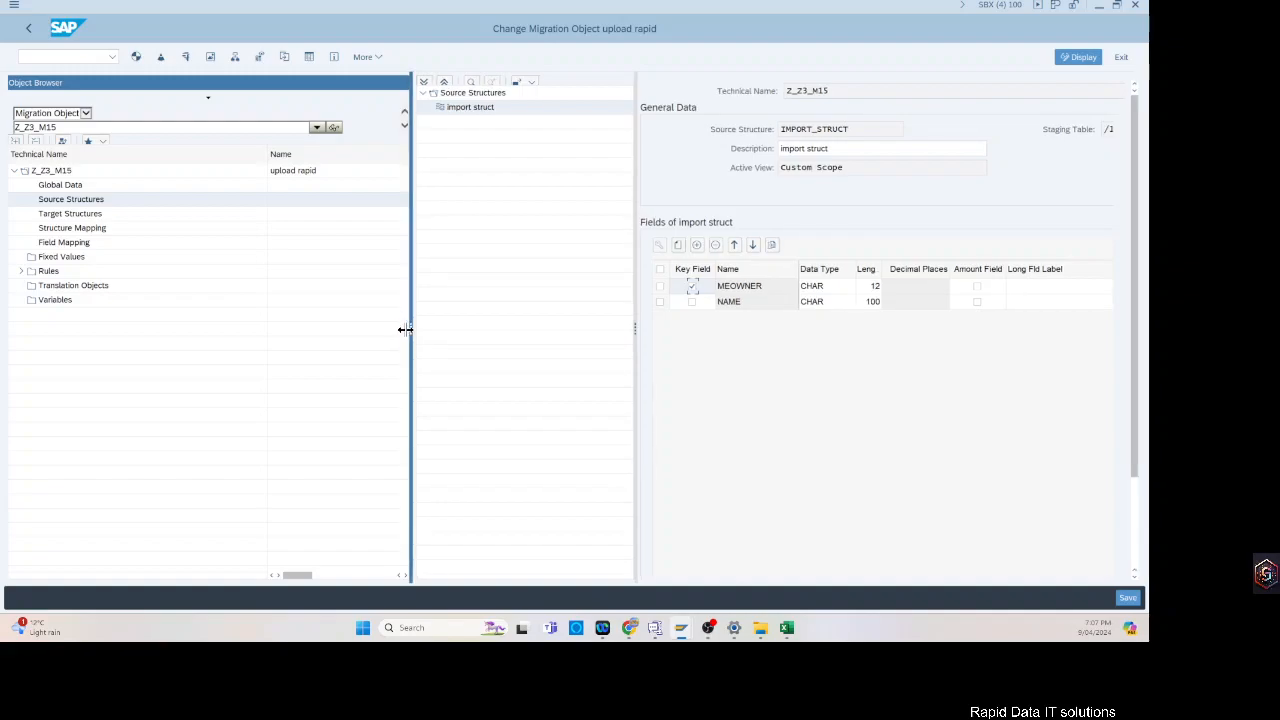
left_click_drag(410, 330, 357, 328)
left_click_drag(266, 157, 181, 163)
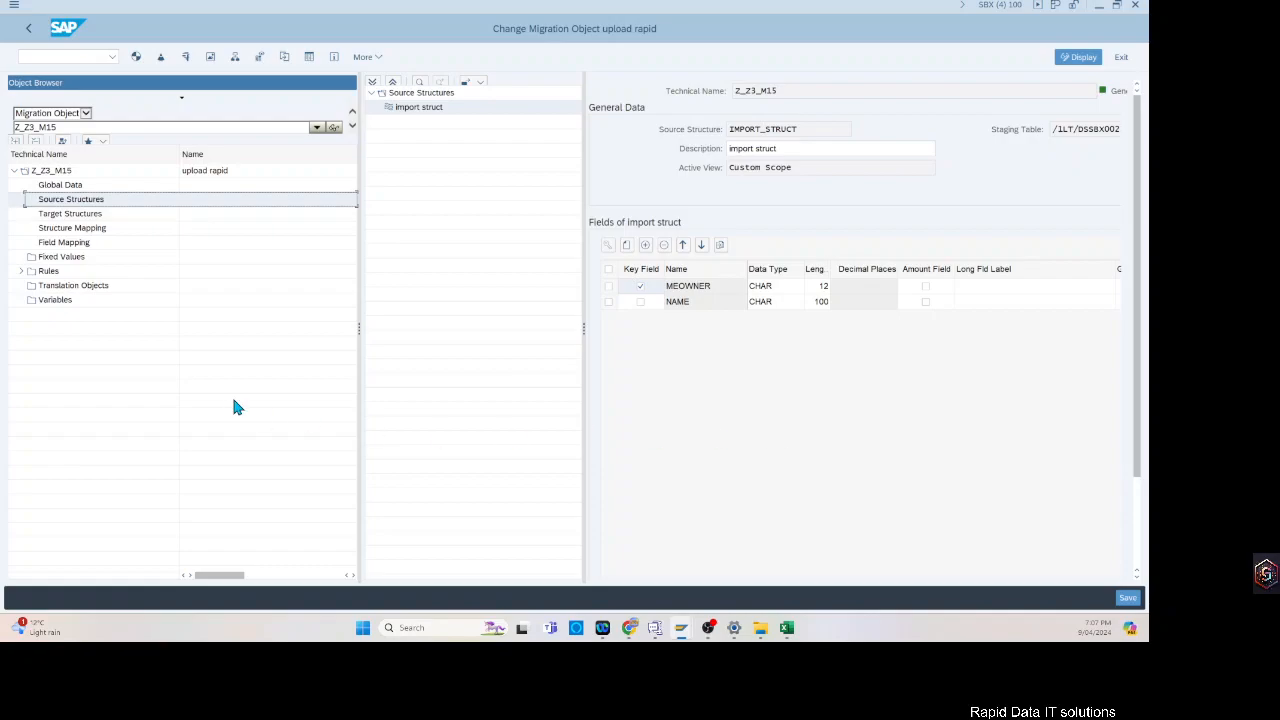
- Try to open the target structures of Z_Z3_M15, cancel at the save question, and set the object browser to Project
left_click(70, 220)
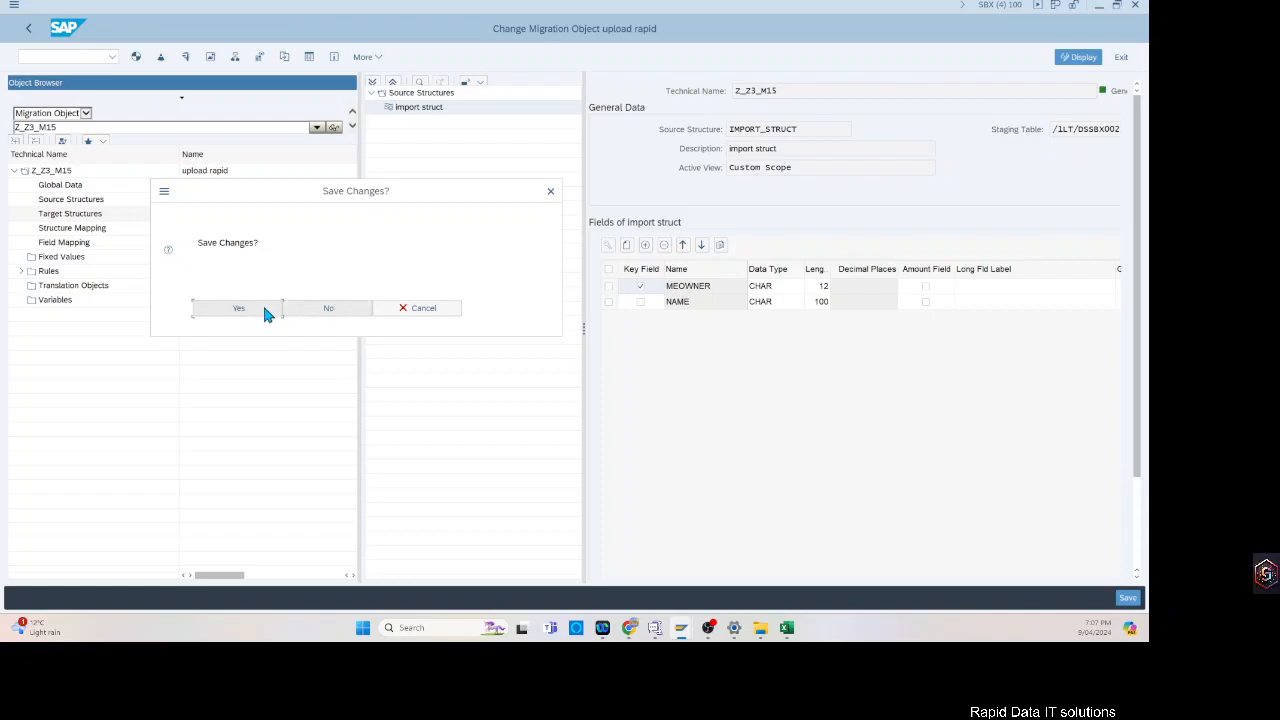
left_click(412, 310)
double_click(98, 127)
left_click(86, 114)
left_click(92, 136)
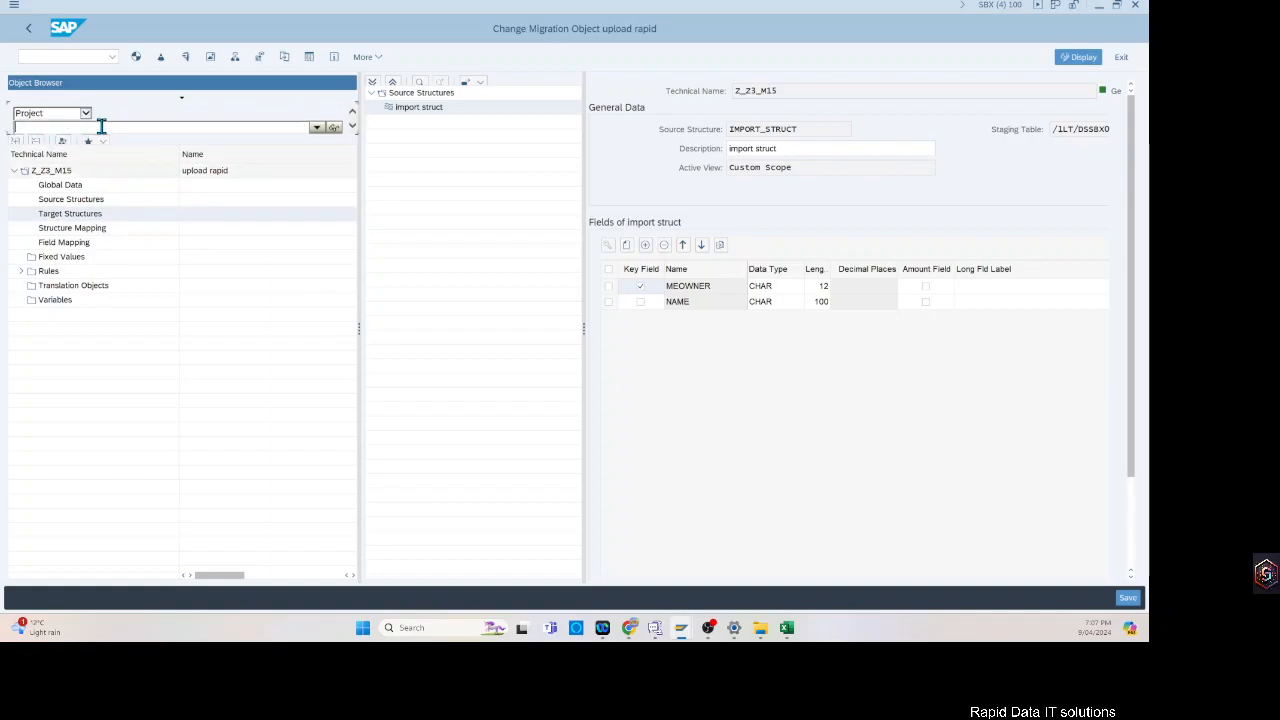
- Search for projects with Z* and load zRapidData_Migrate, discarding the unsaved changes to Z_Z3_M15
left_click(167, 125)
type("Z")
key("Return")
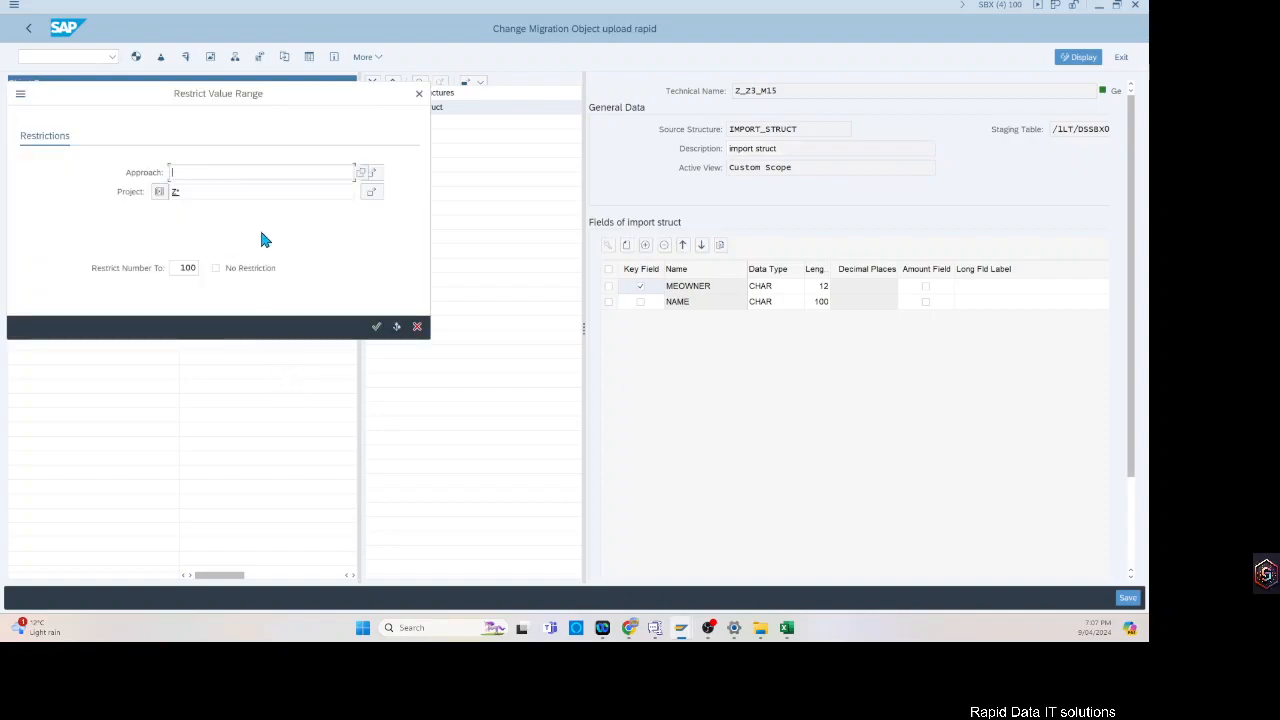
key("Return")
scroll(251, 494, "down", 1)
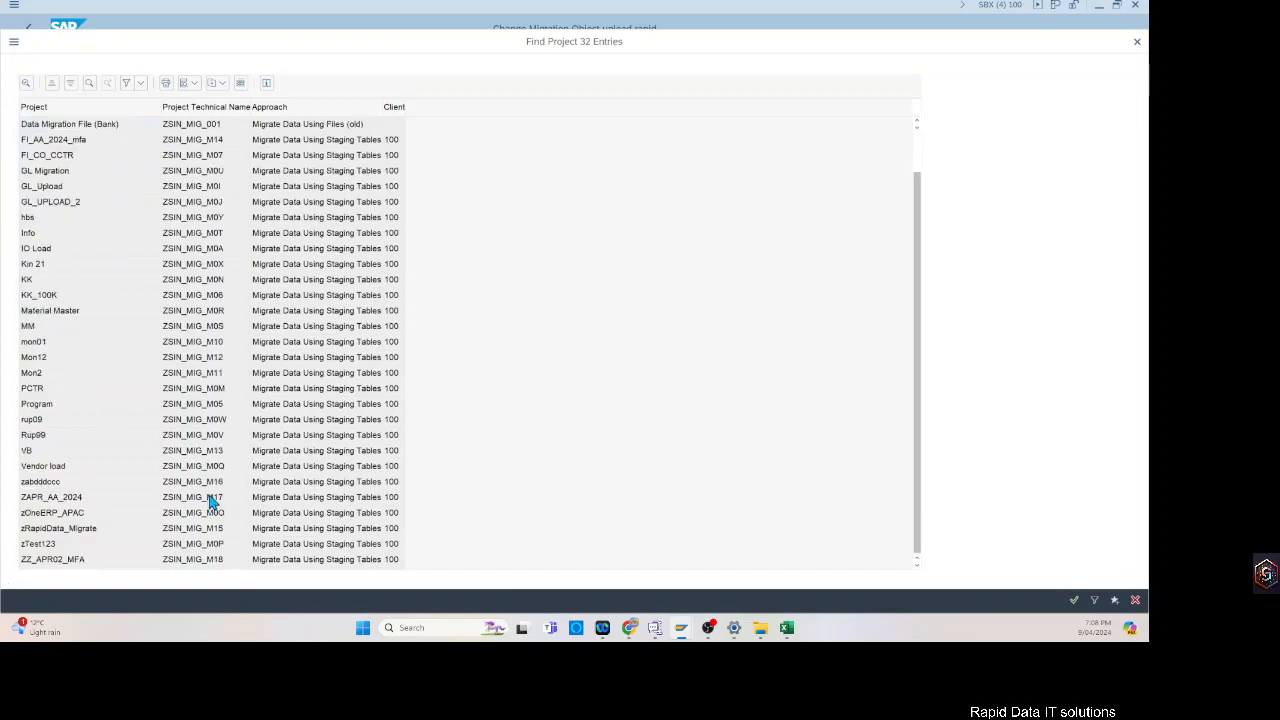
double_click(78, 530)
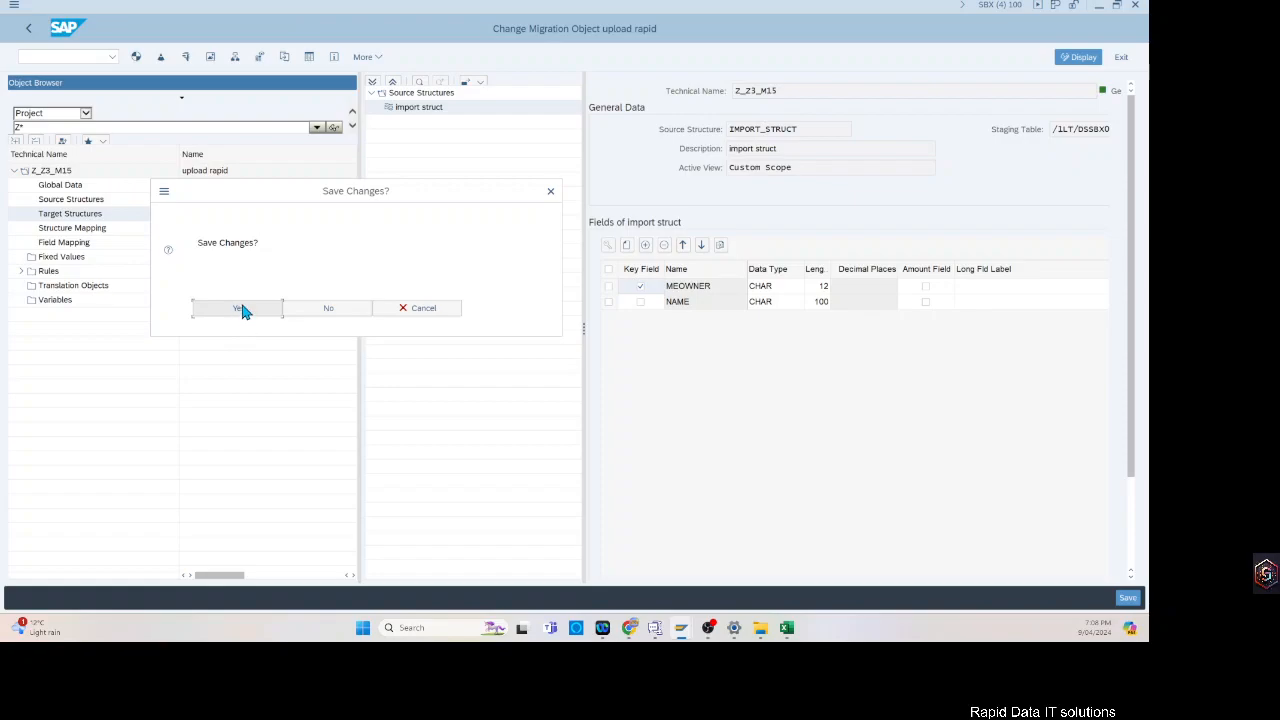
left_click(331, 305)
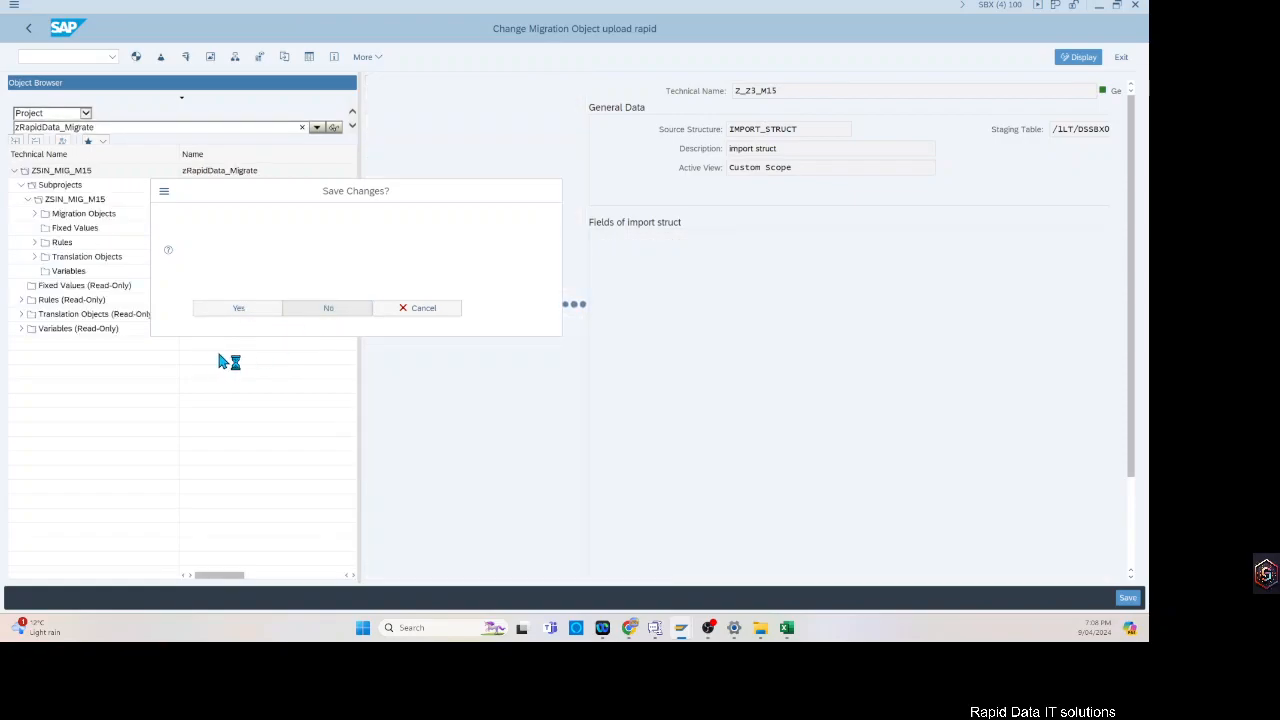
- Start a user-defined migration object for files/staging tables in zRapidData_Migrate and enter ZRD_CUSTOM as its migration object ID
left_click(84, 214)
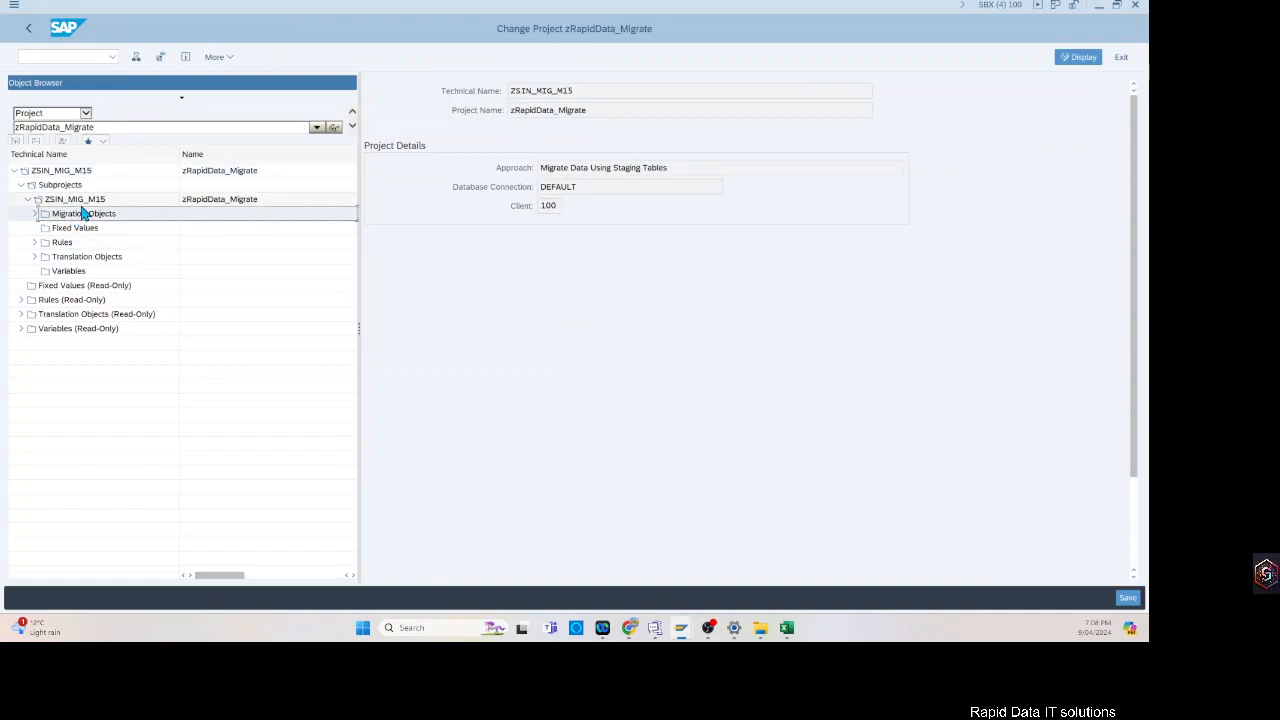
left_click(216, 57)
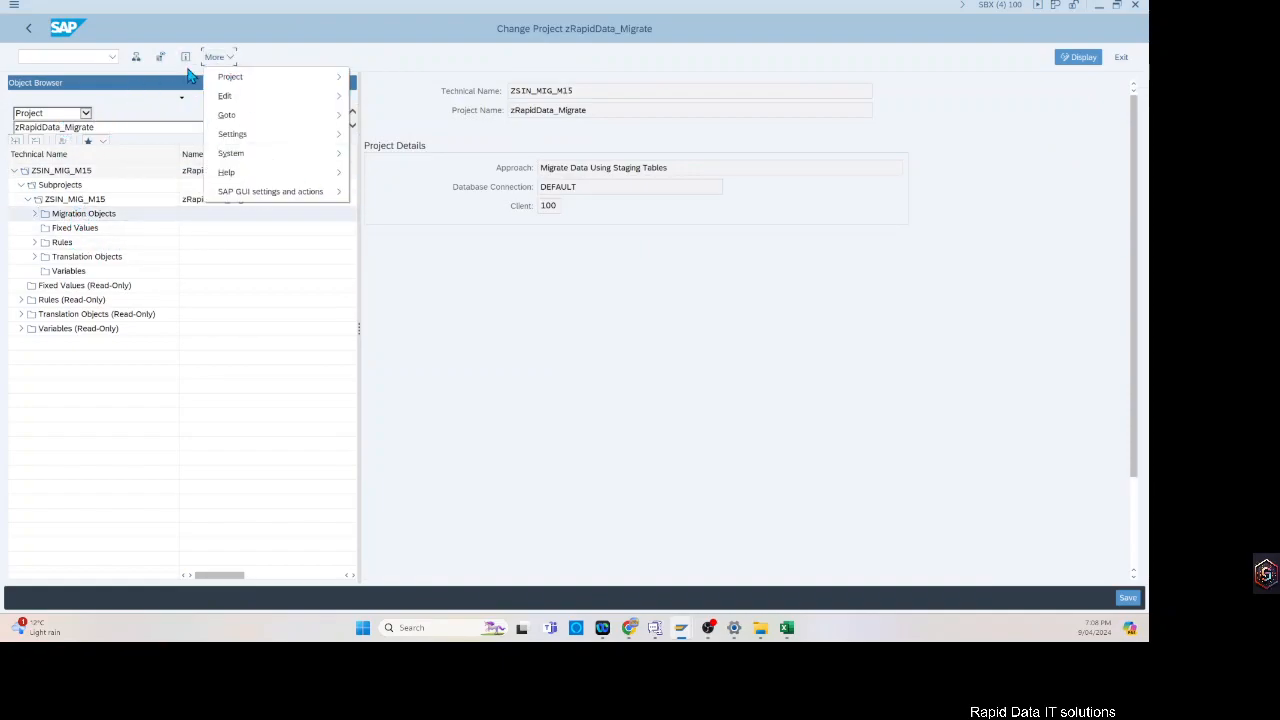
left_click(244, 78)
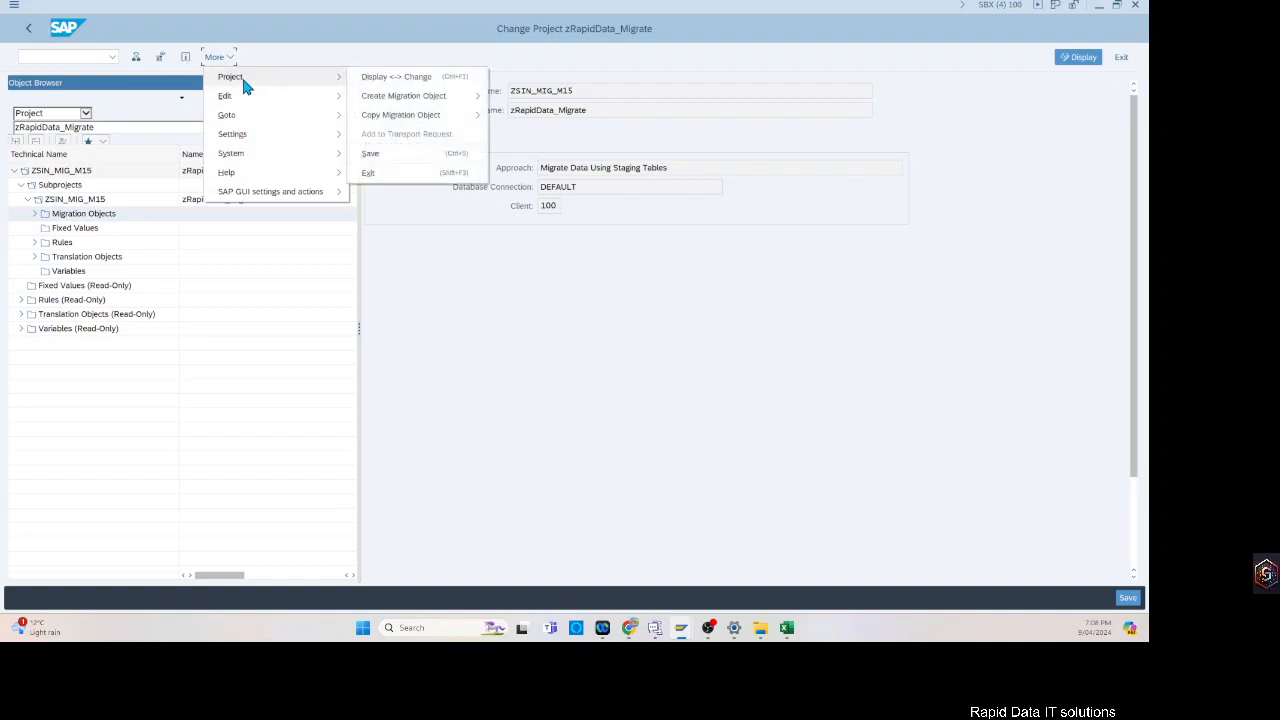
mouse_move(428, 102)
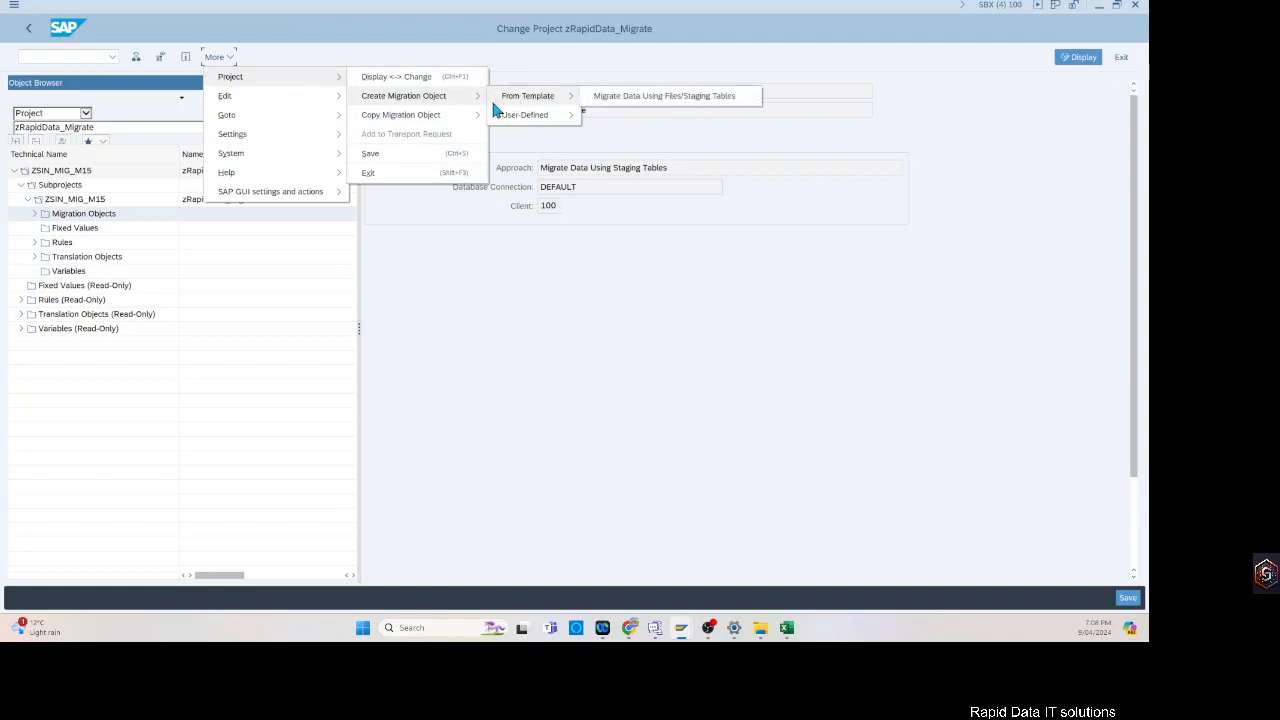
mouse_move(526, 117)
left_click(625, 115)
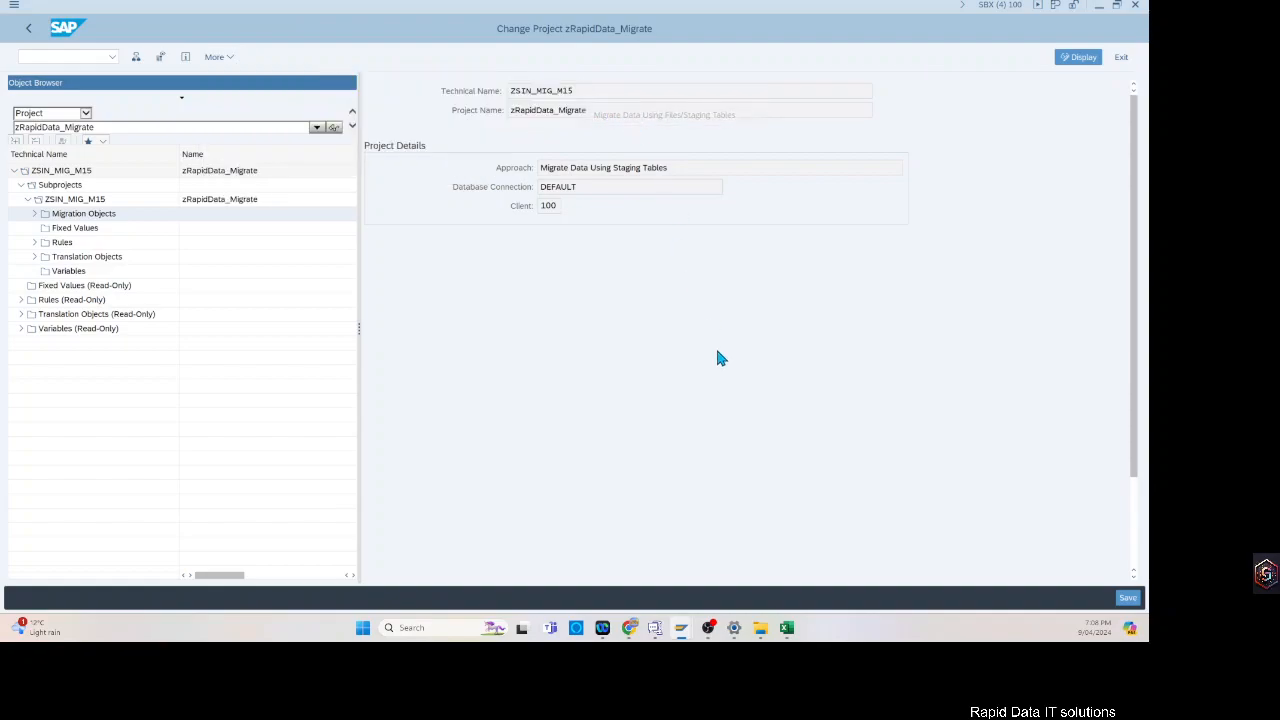
left_click(474, 272)
type("Z_Z")
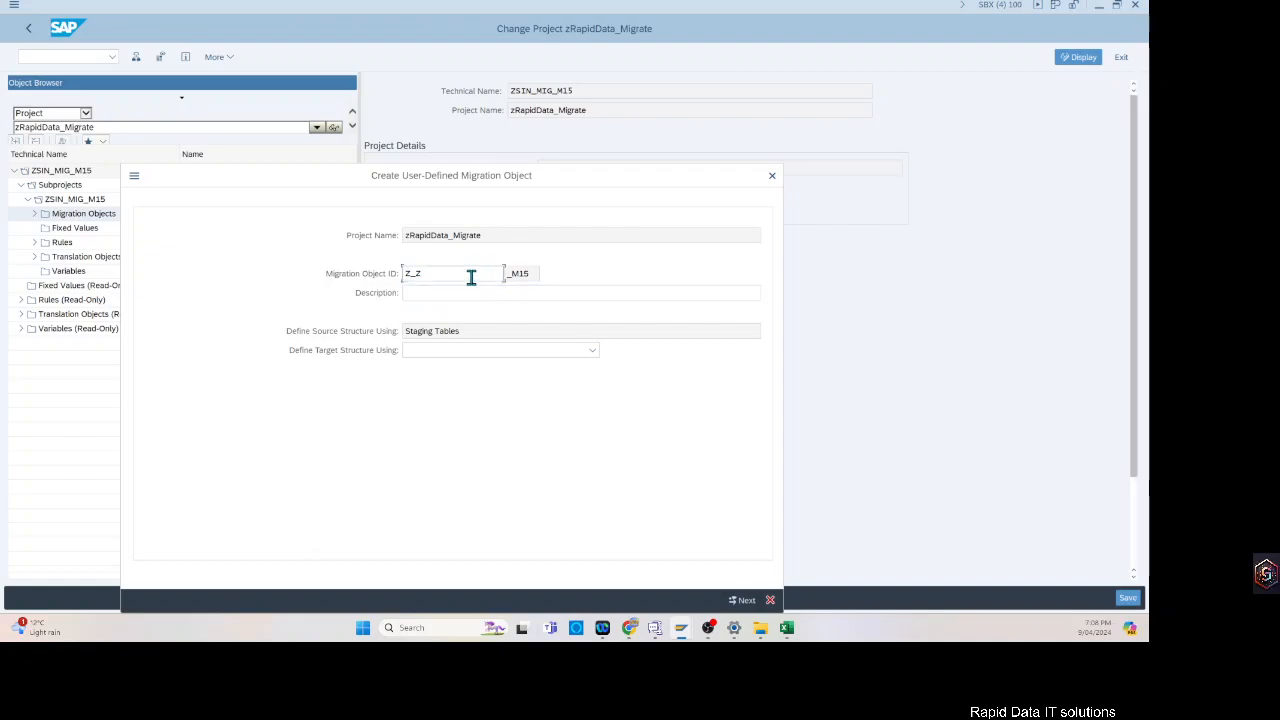
key("BackSpace")
type("RAP")
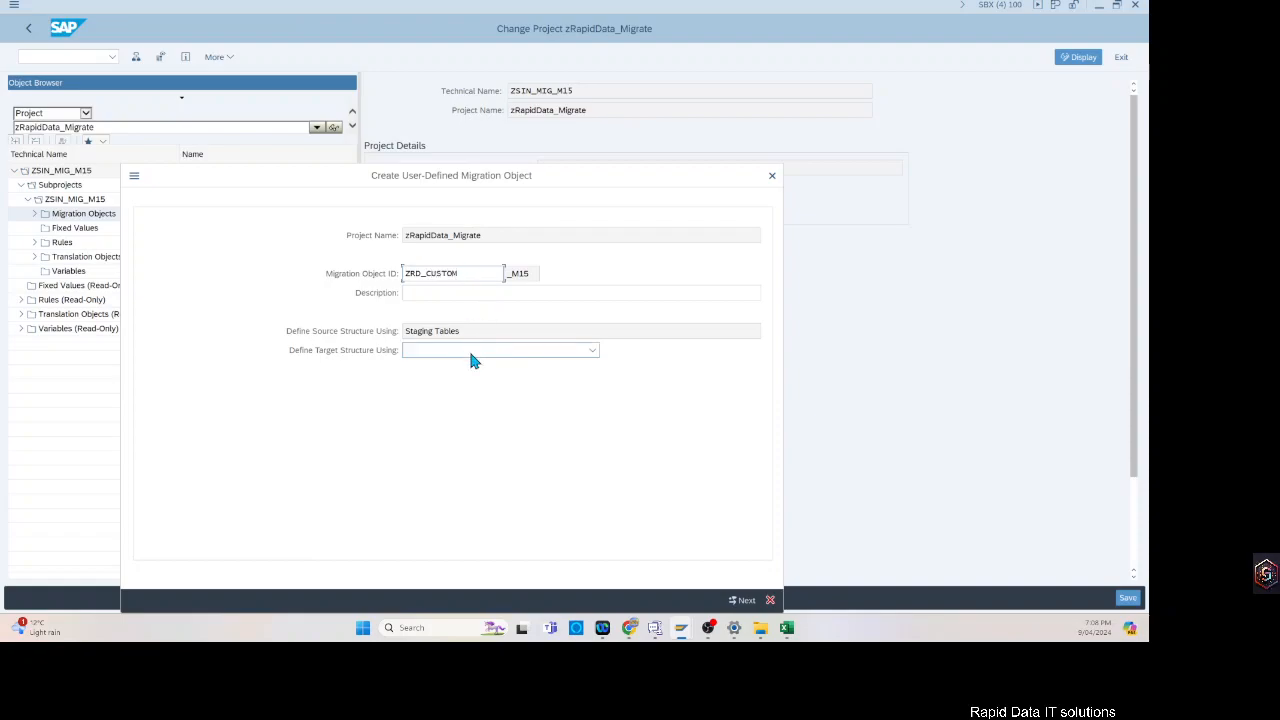
- Define the target structure using FUMO Function Module and try to continue to the next page of the creation dialog
left_click(474, 352)
left_click(438, 294)
left_click(588, 356)
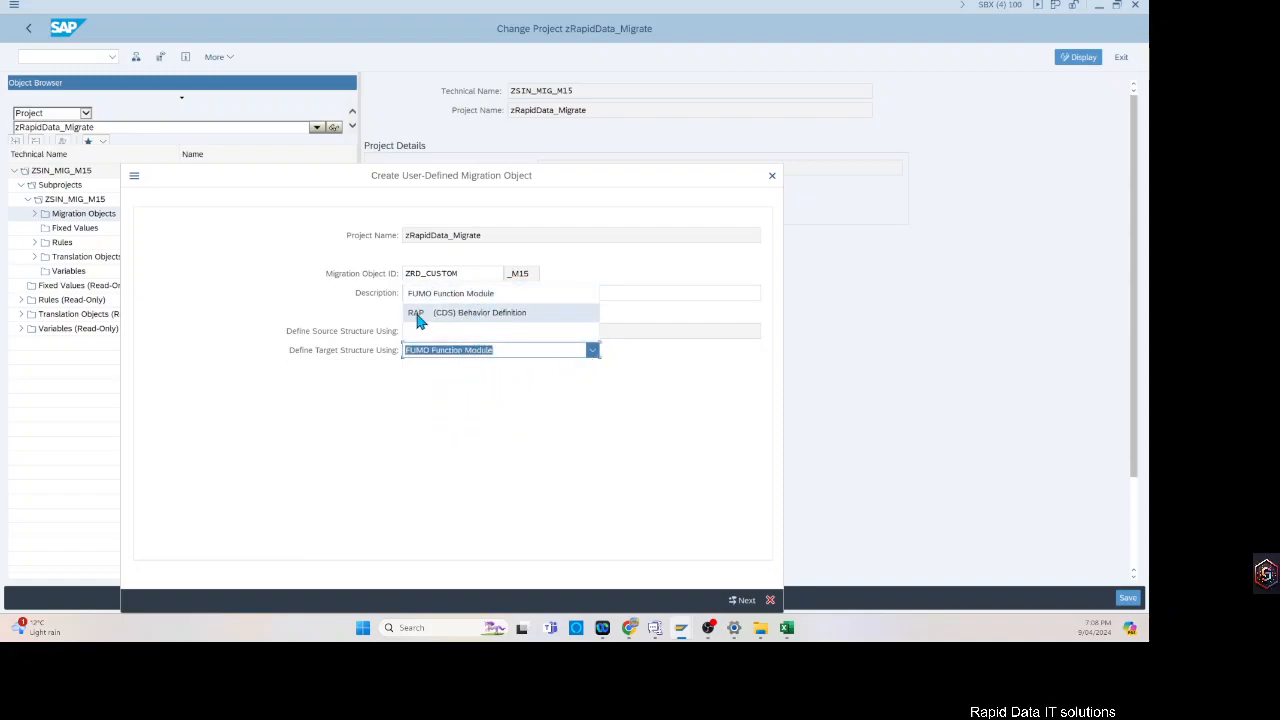
left_click(410, 506)
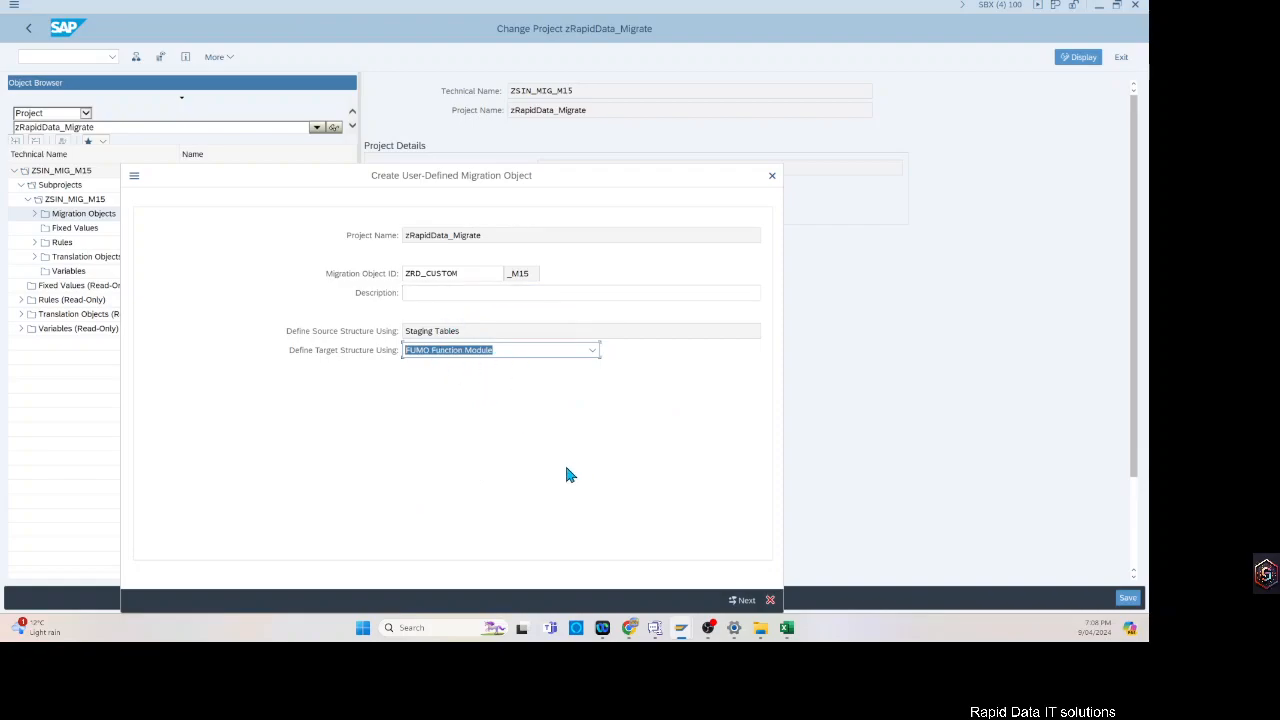
left_click(742, 600)
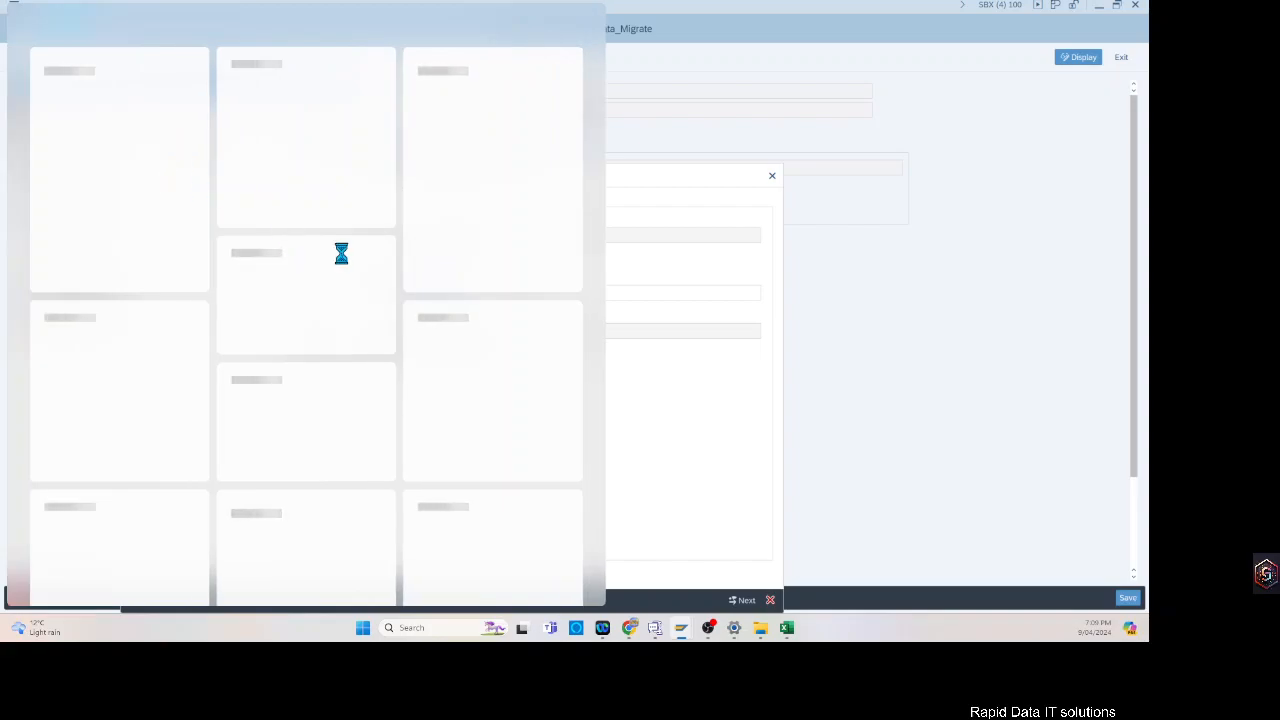
- Correct the migration object ID to Z_ZRD_CUSTOM and try to continue
left_click_drag(381, 176, 544, 162)
left_click(576, 262)
type("_")
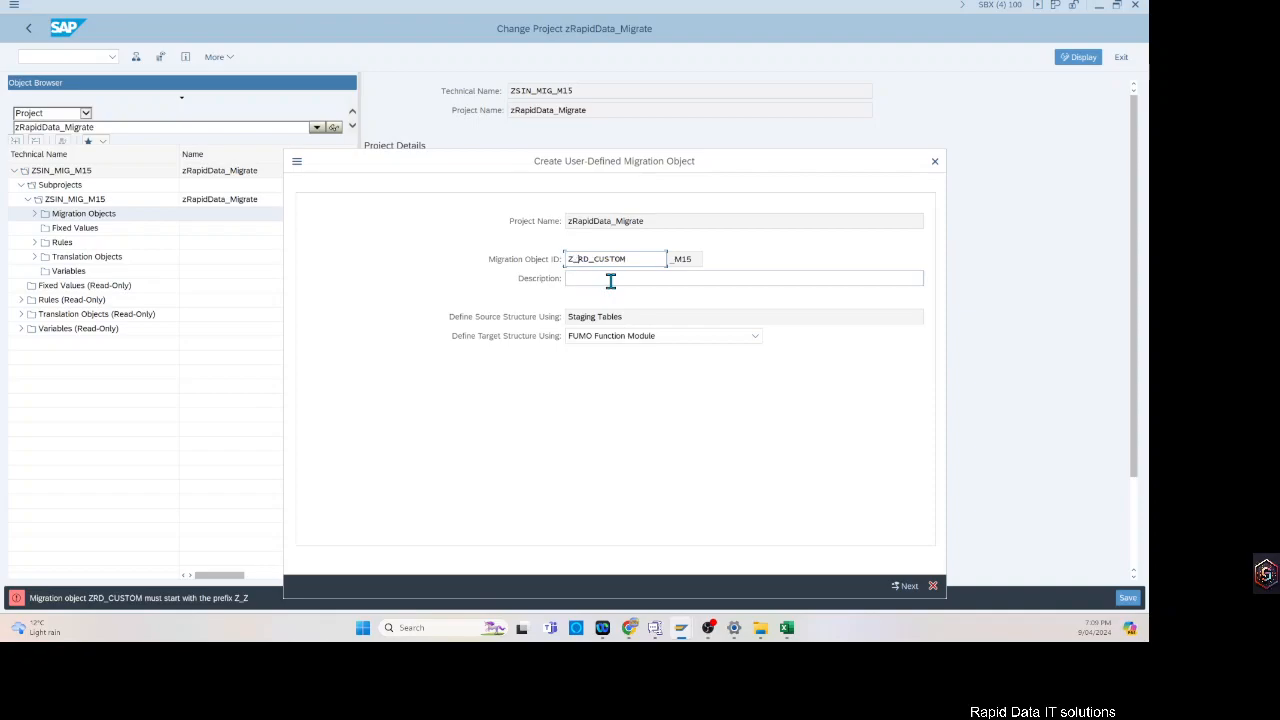
type("Z")
left_click(905, 588)
- Describe the migration object as CUSTOM OBJECT TO UPLOAD and continue to the target structure settings
left_click(707, 277)
type("CUSTOM OBJECT TO UPLOAD")
key("BackSpace")
key("BackSpace")
key("BackSpace")
type("LOAD")
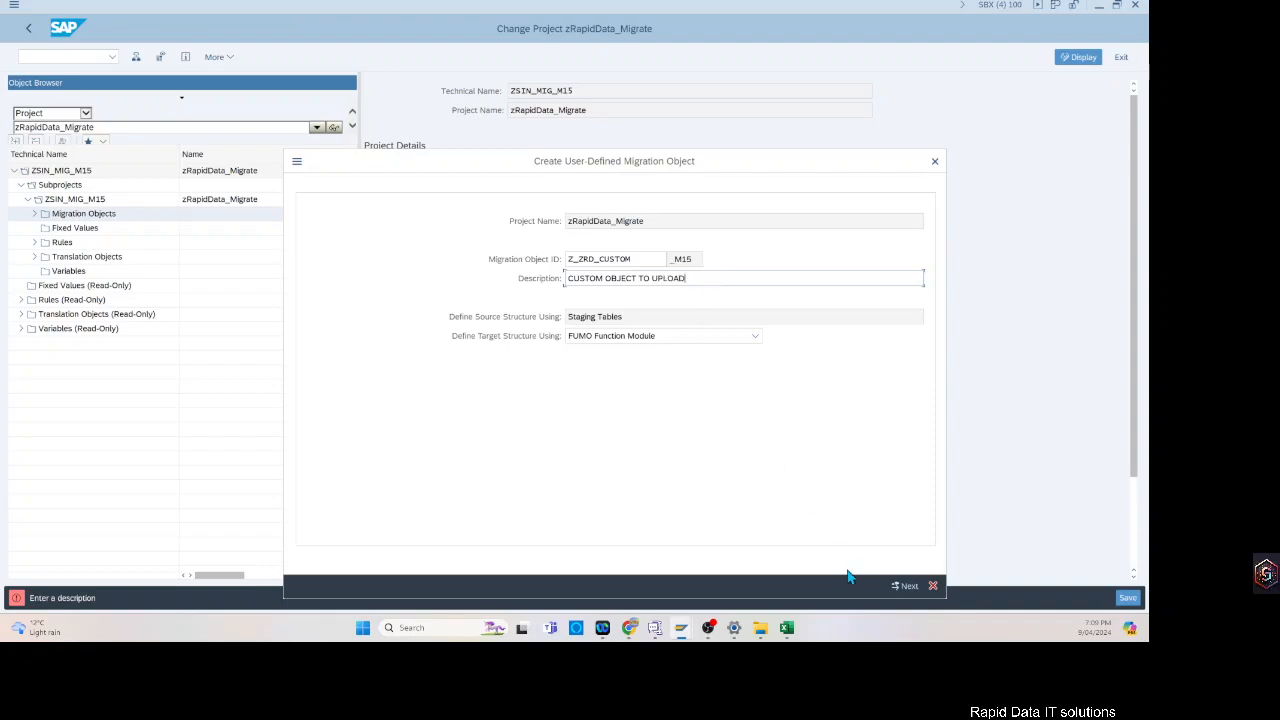
left_click(905, 586)
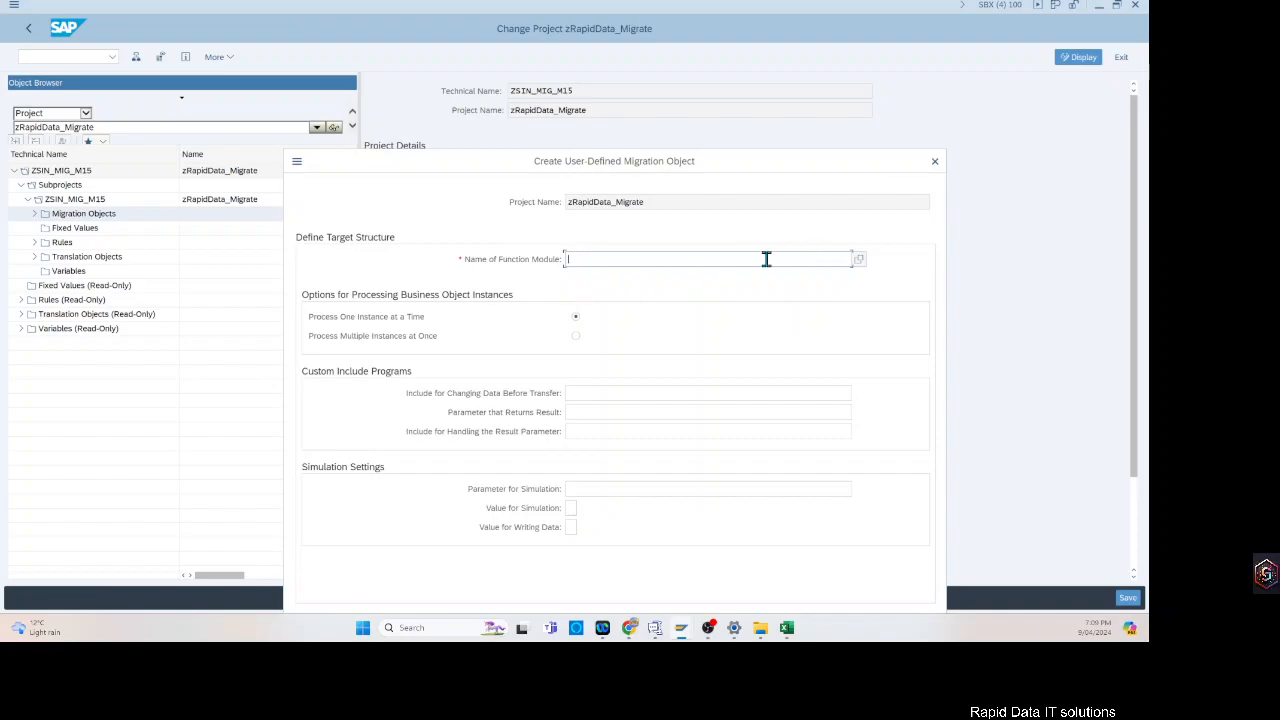
- Set the function module to ZRD_UPLOAD_TABLE and choose TEST as the parameter for simulation
left_click(617, 285)
left_click_drag(652, 259, 356, 258)
left_click(583, 488)
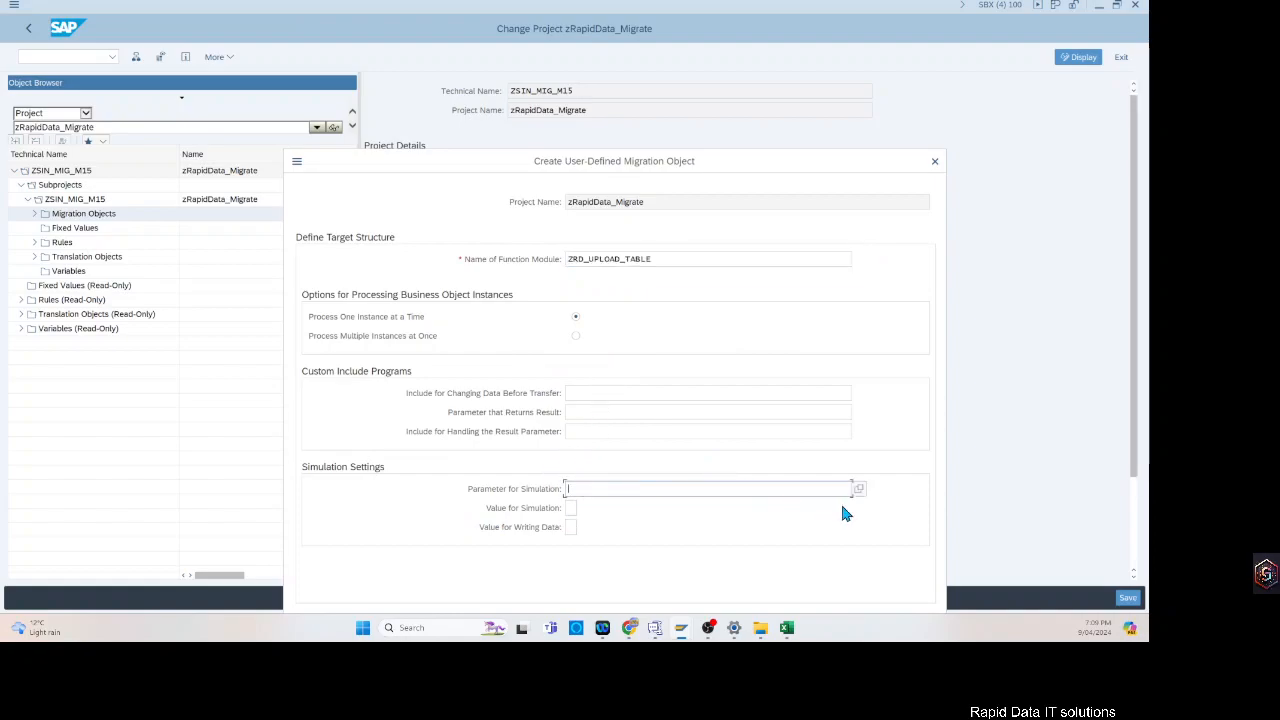
left_click(858, 488)
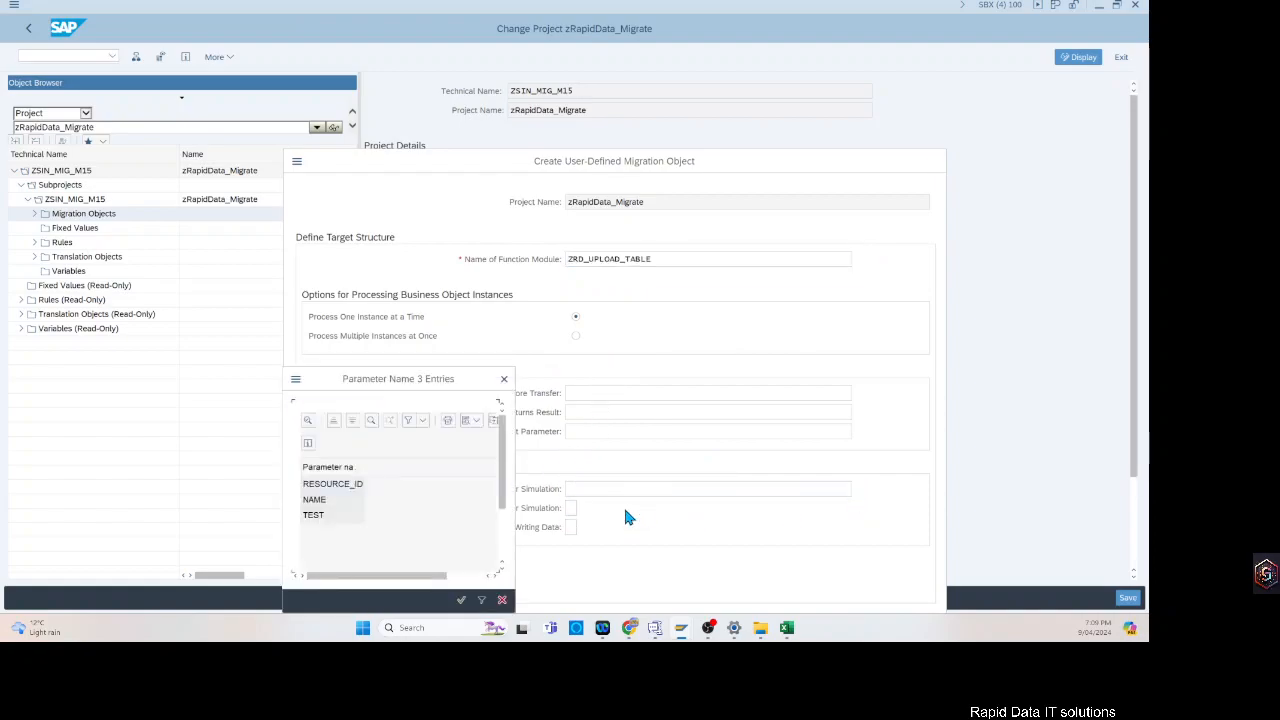
left_click_drag(383, 385, 731, 352)
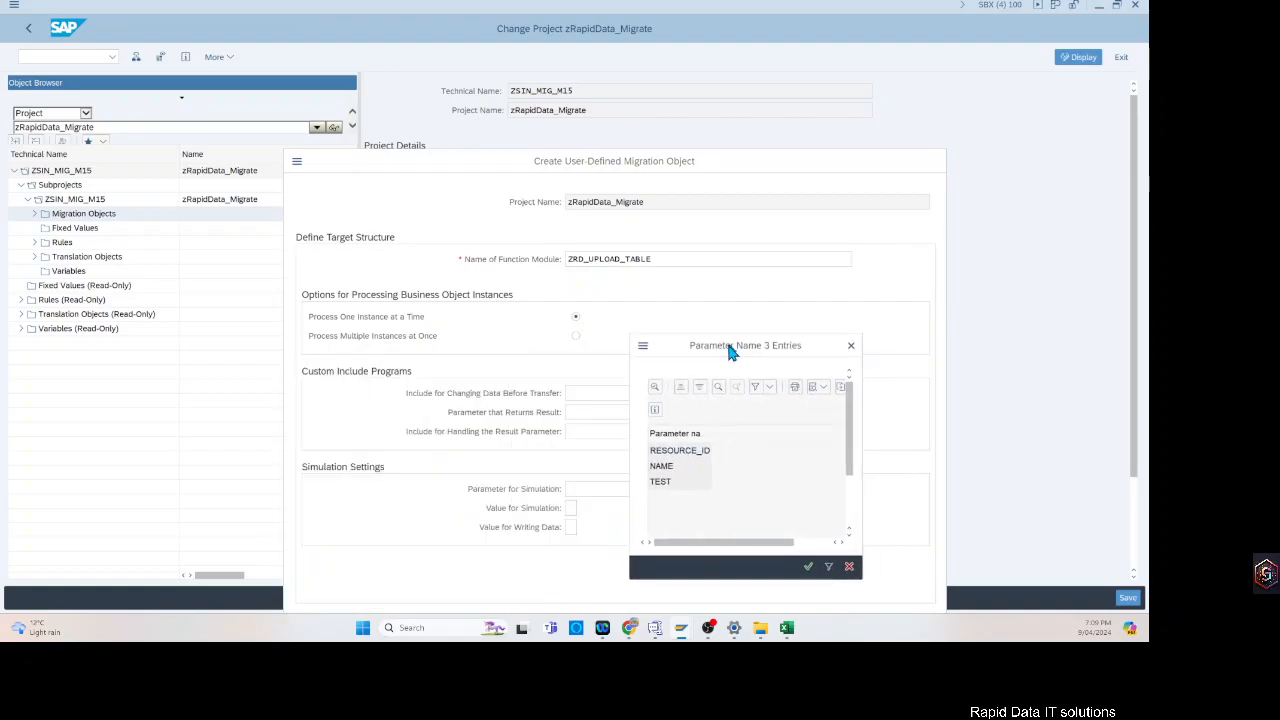
left_click(668, 484)
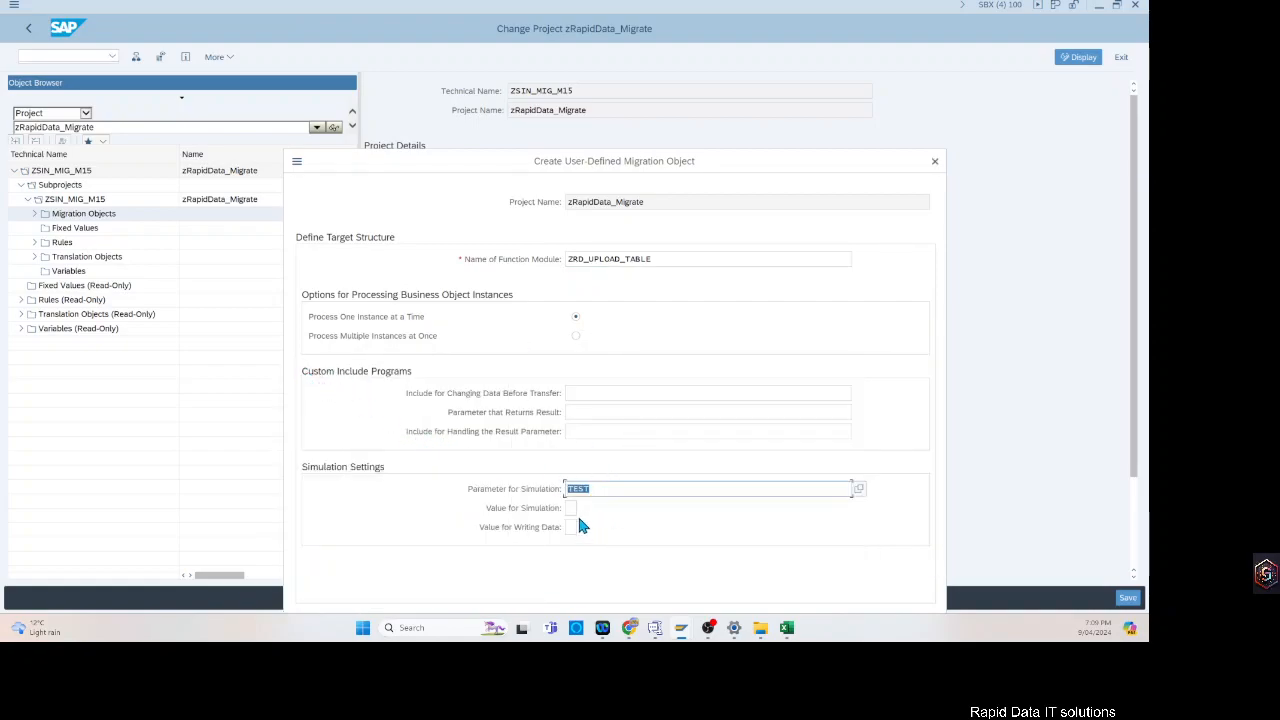
- Set the value for simulation to X and create the migration object
type("X")
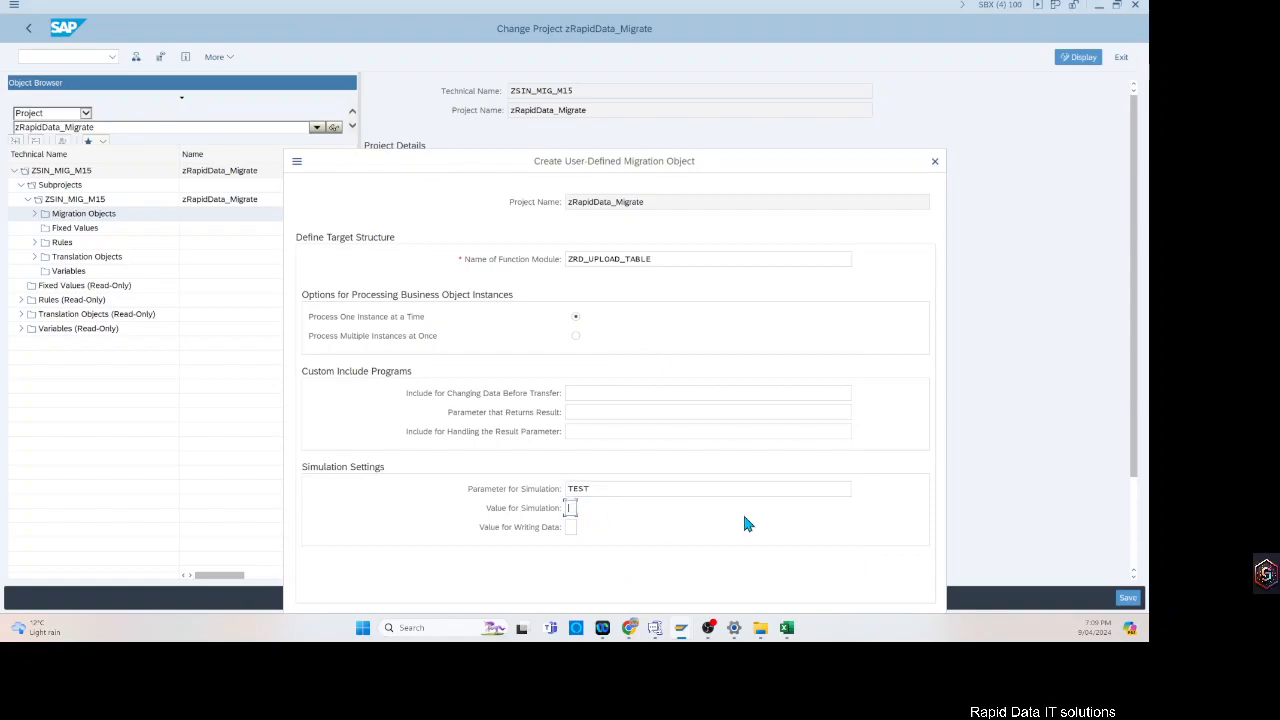
type("X")
left_click_drag(583, 160, 502, 50)
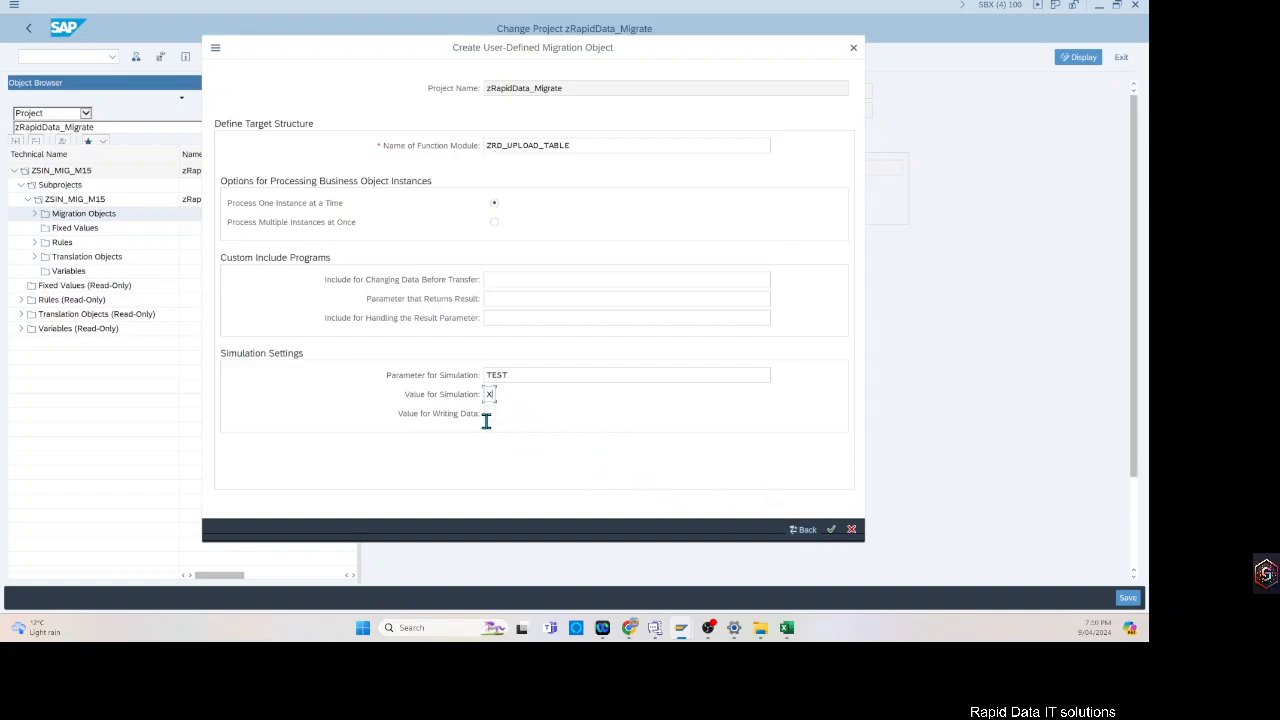
left_click(830, 535)
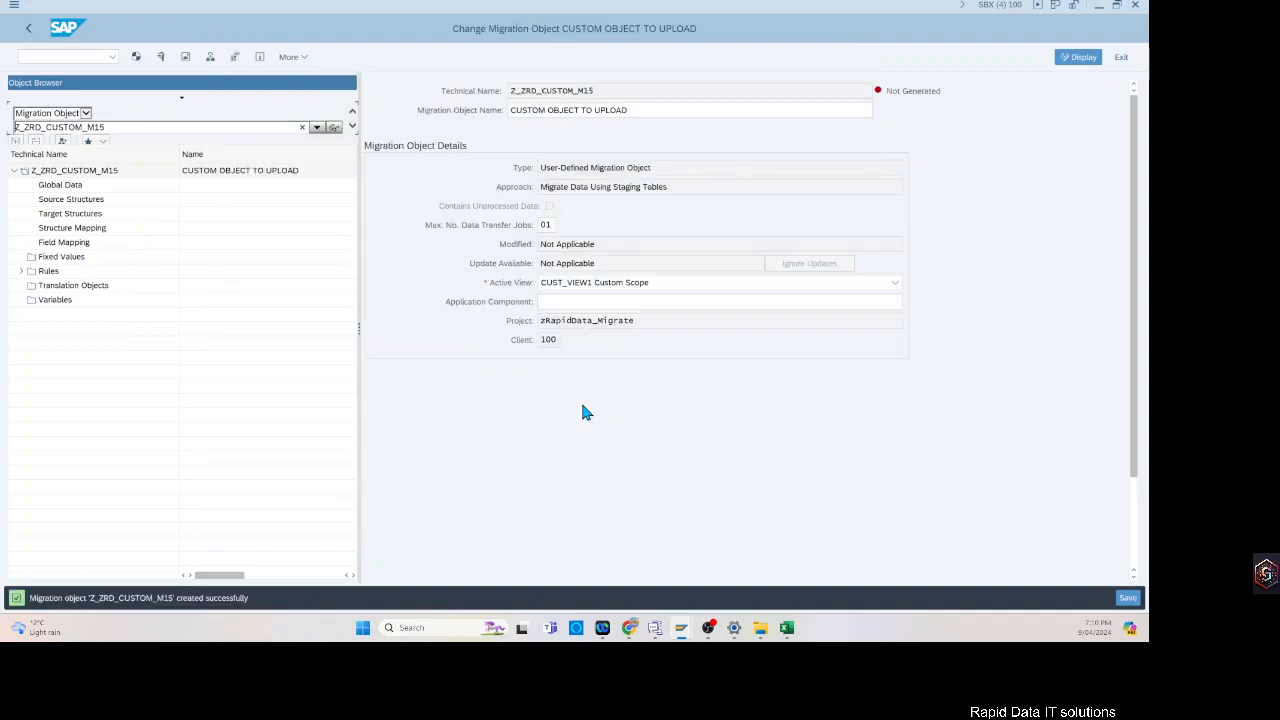
- Create a source structure named IMPORT_STRUCT with the description IMPORT STRUCTURE in the new migration object
left_click(592, 303)
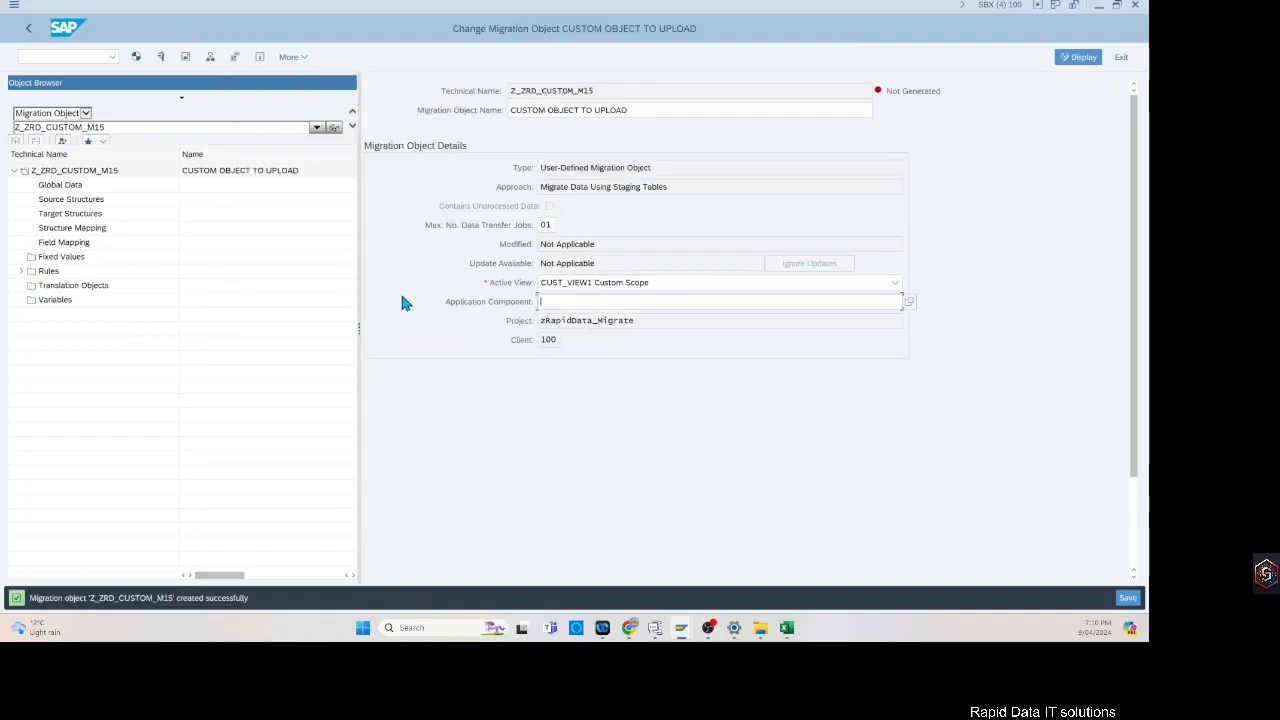
double_click(40, 200)
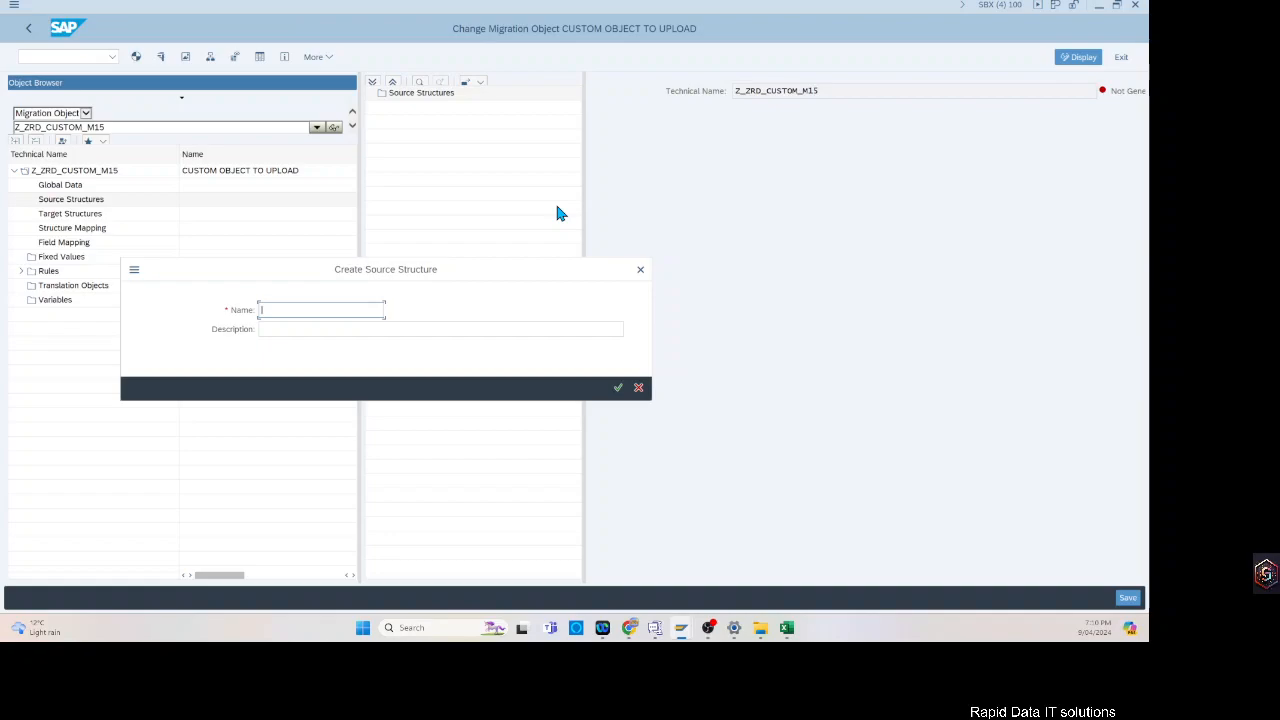
type("IMPORT")
key("Down")
key("Tab")
type("IMPORT")
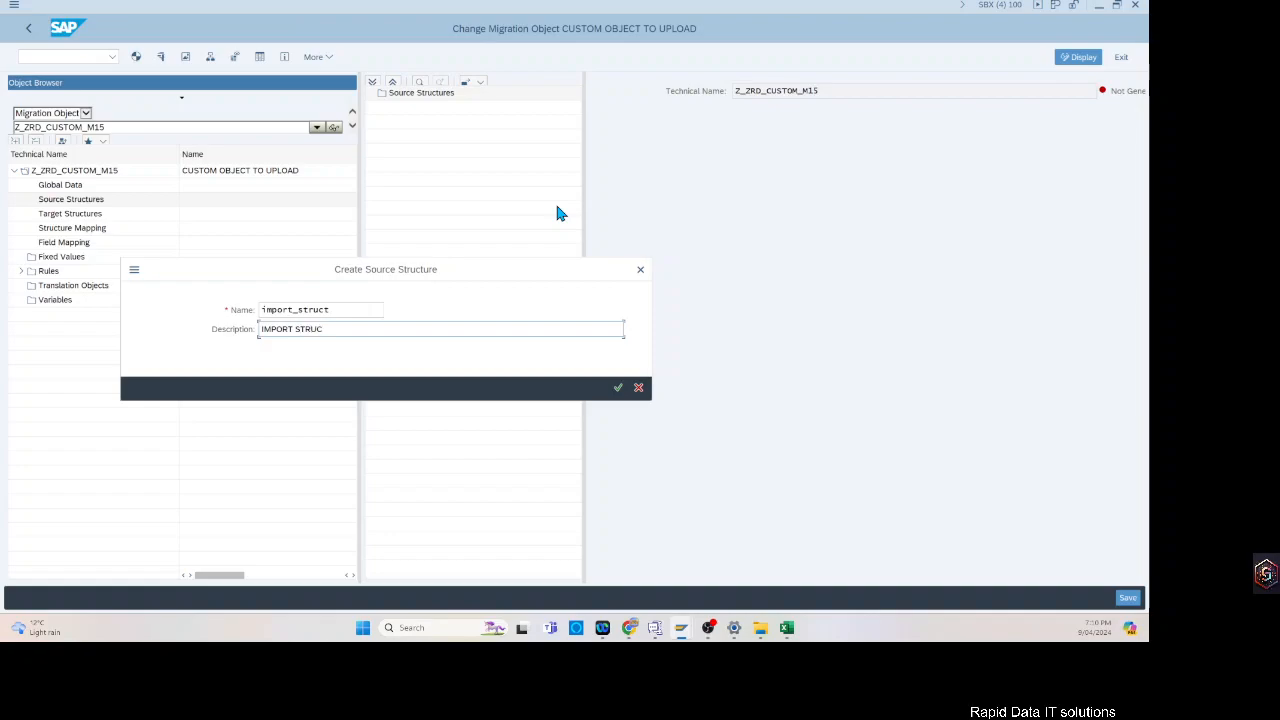
type(" STRUTU")
key("BackSpace")
key("BackSpace")
type("CTURE")
key("Return")
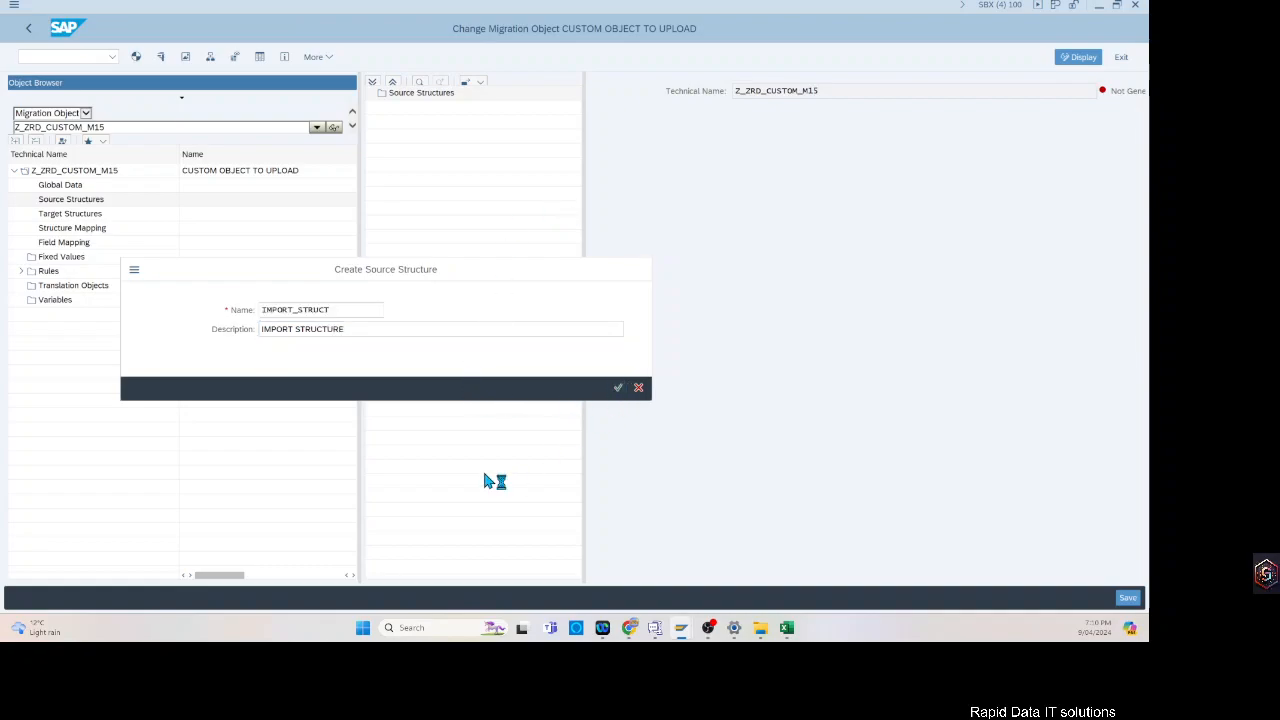
key("Return")
left_click(263, 325)
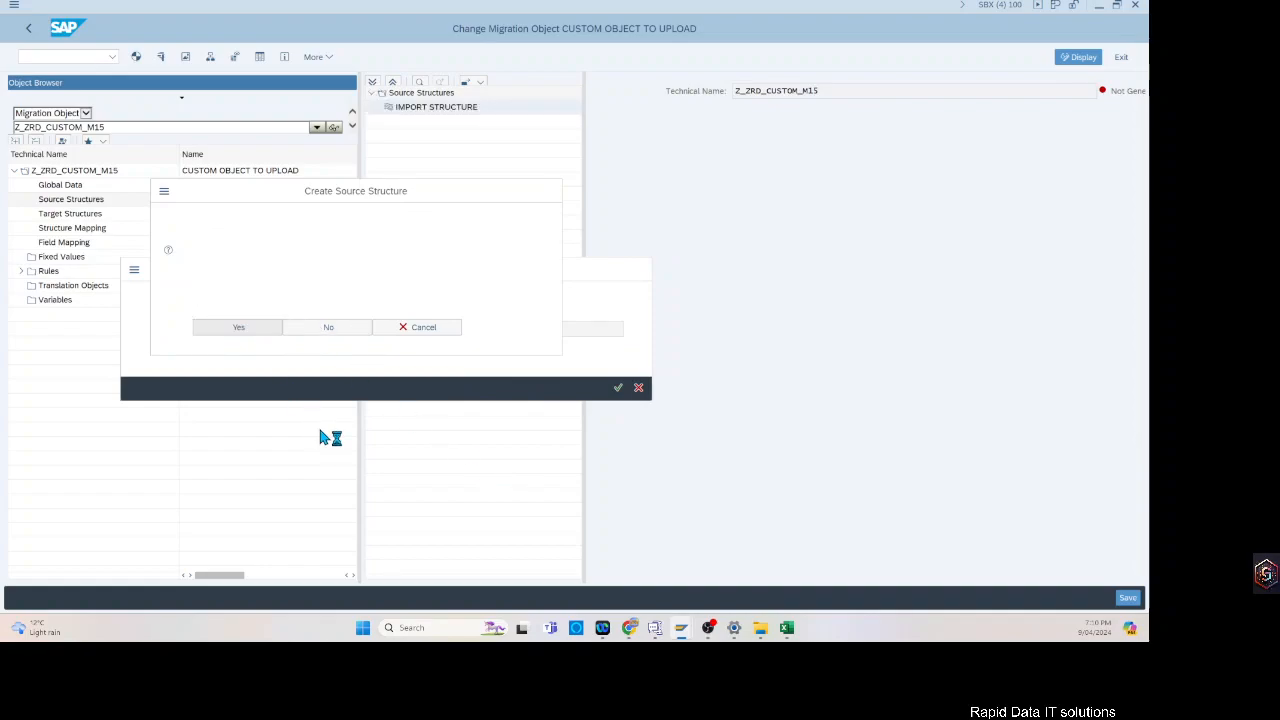
- Add two fields named MEOWNER and NAME to the IMPORT STRUCTURE source structure
left_click(627, 245)
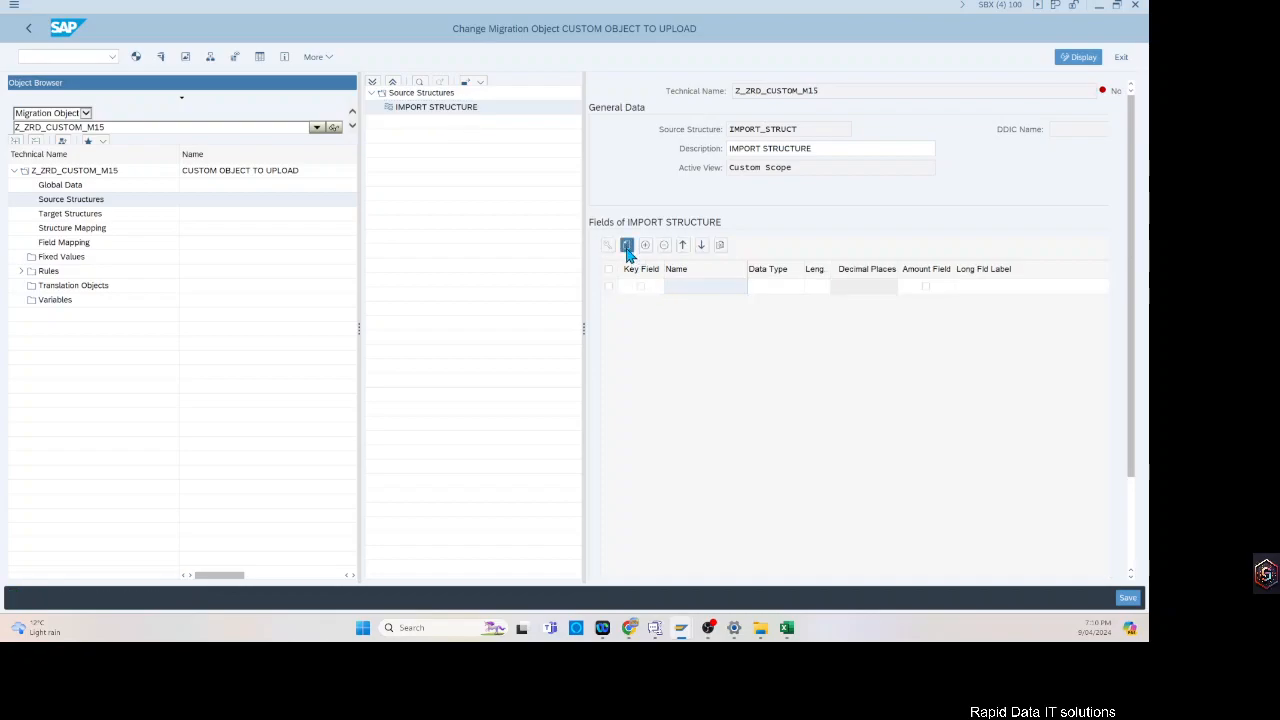
left_click(698, 286)
left_click(700, 305)
left_click(697, 304)
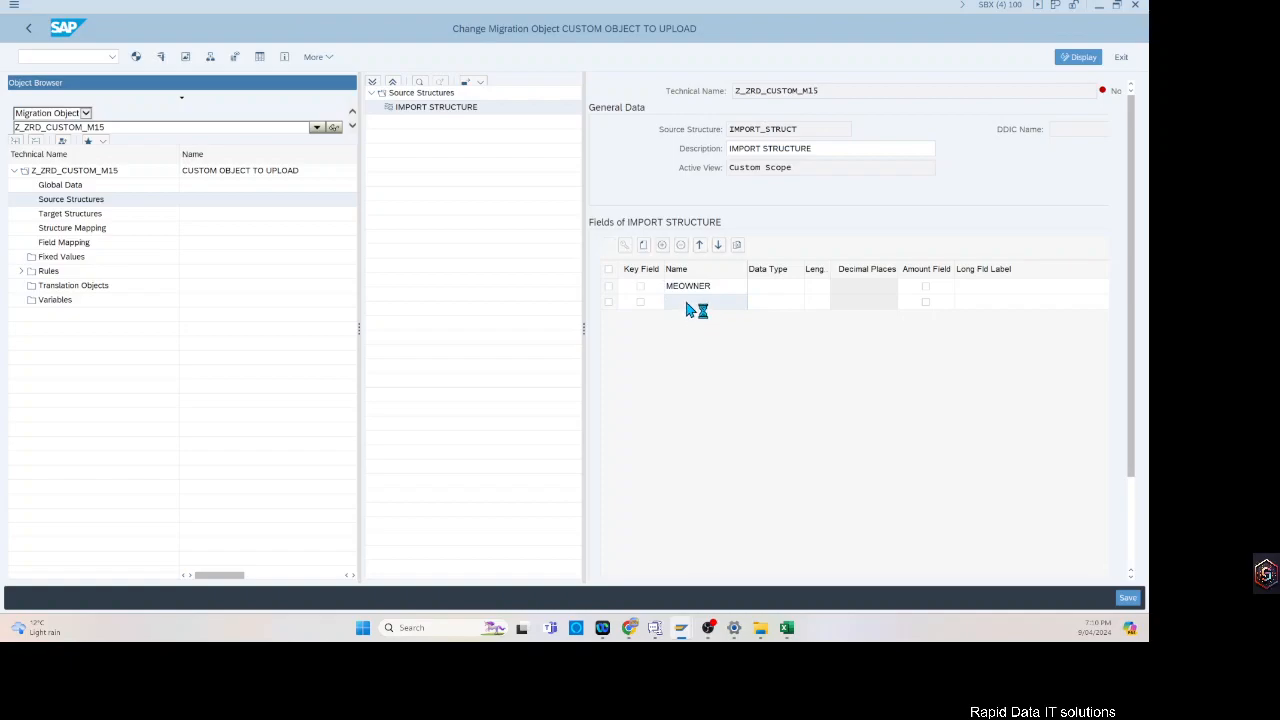
left_click(684, 300)
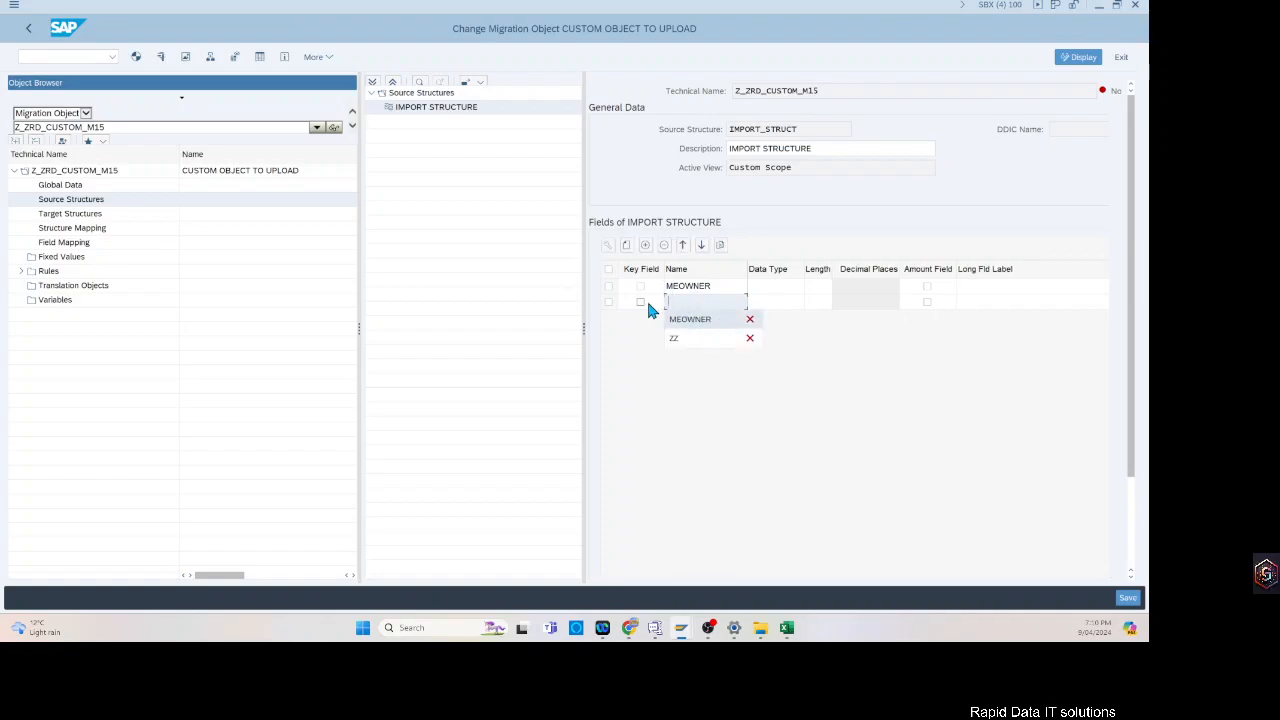
type("NAME")
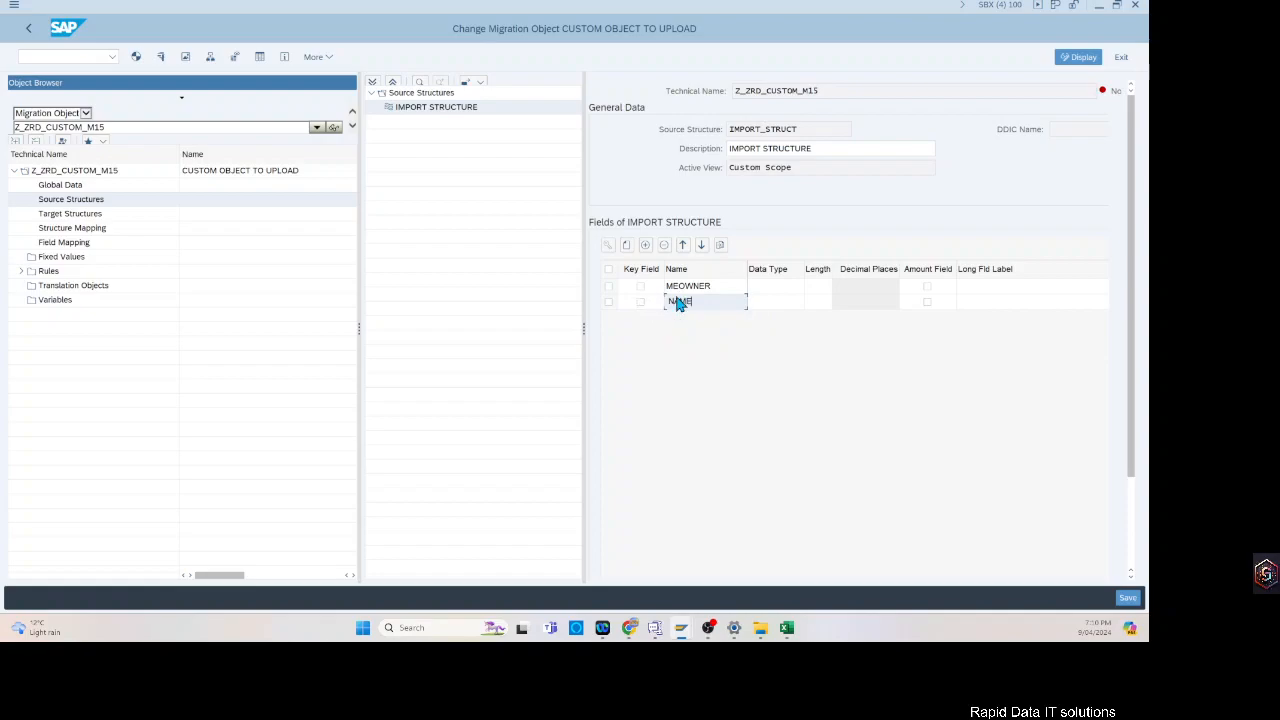
- Set the MEOWNER field of the IMPORT STRUCTURE to data type CHAR with length 12
left_click(764, 287)
left_click(798, 287)
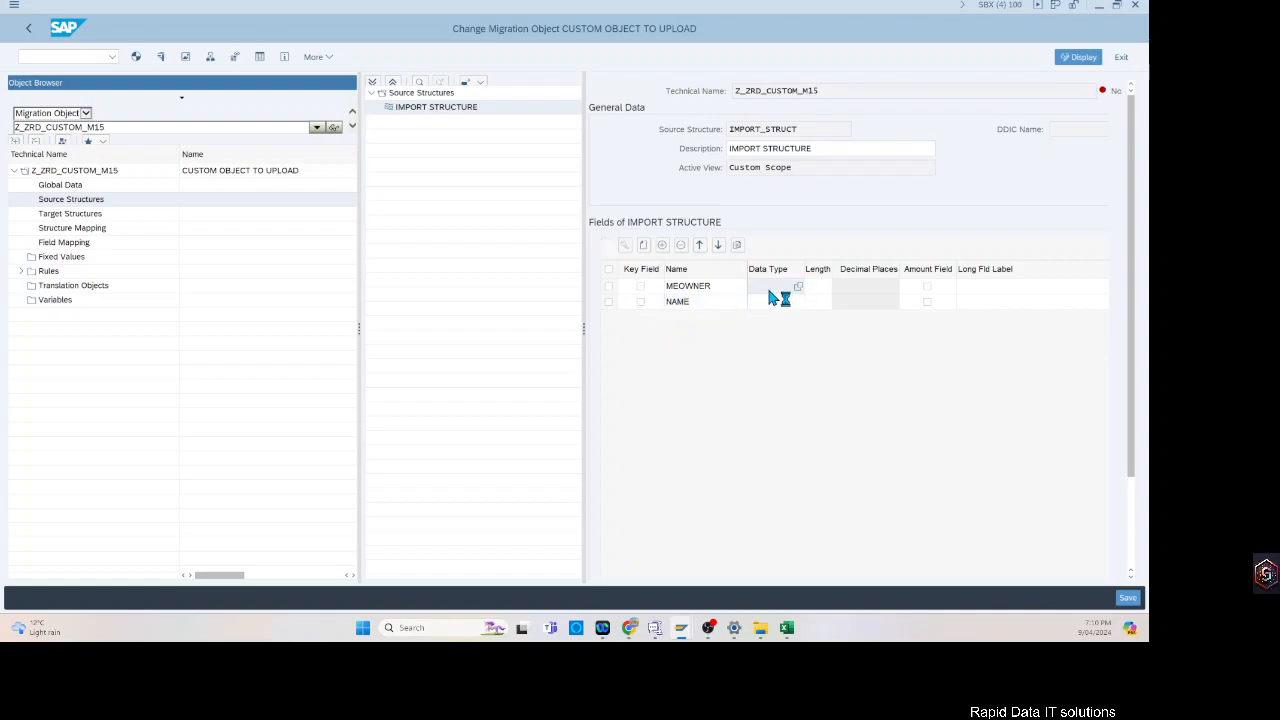
type("CHAR")
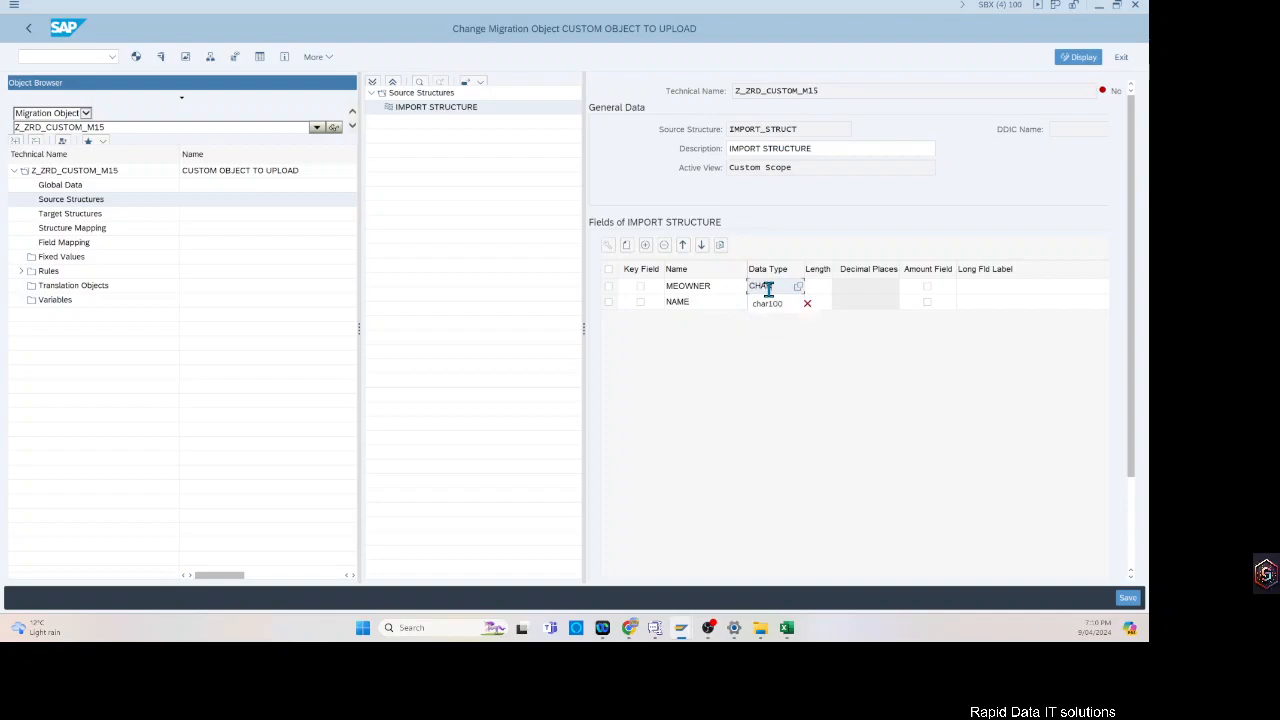
left_click(826, 291)
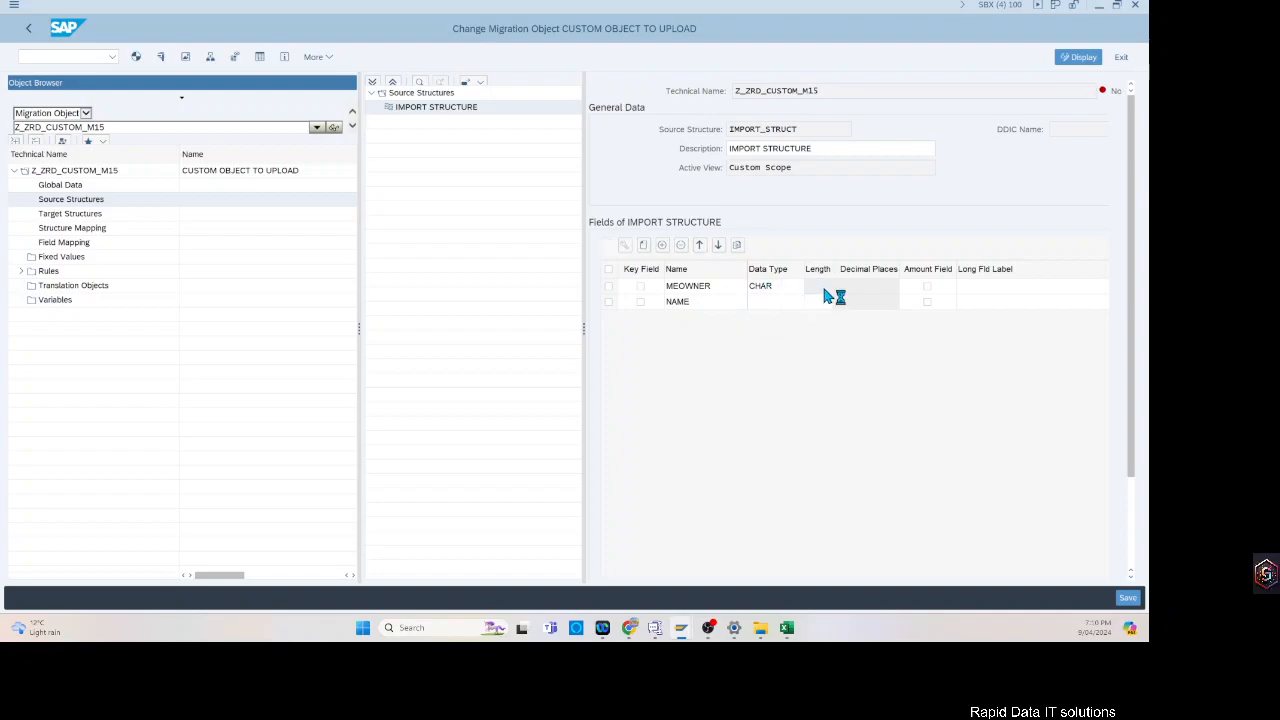
left_click(815, 284)
type("1")
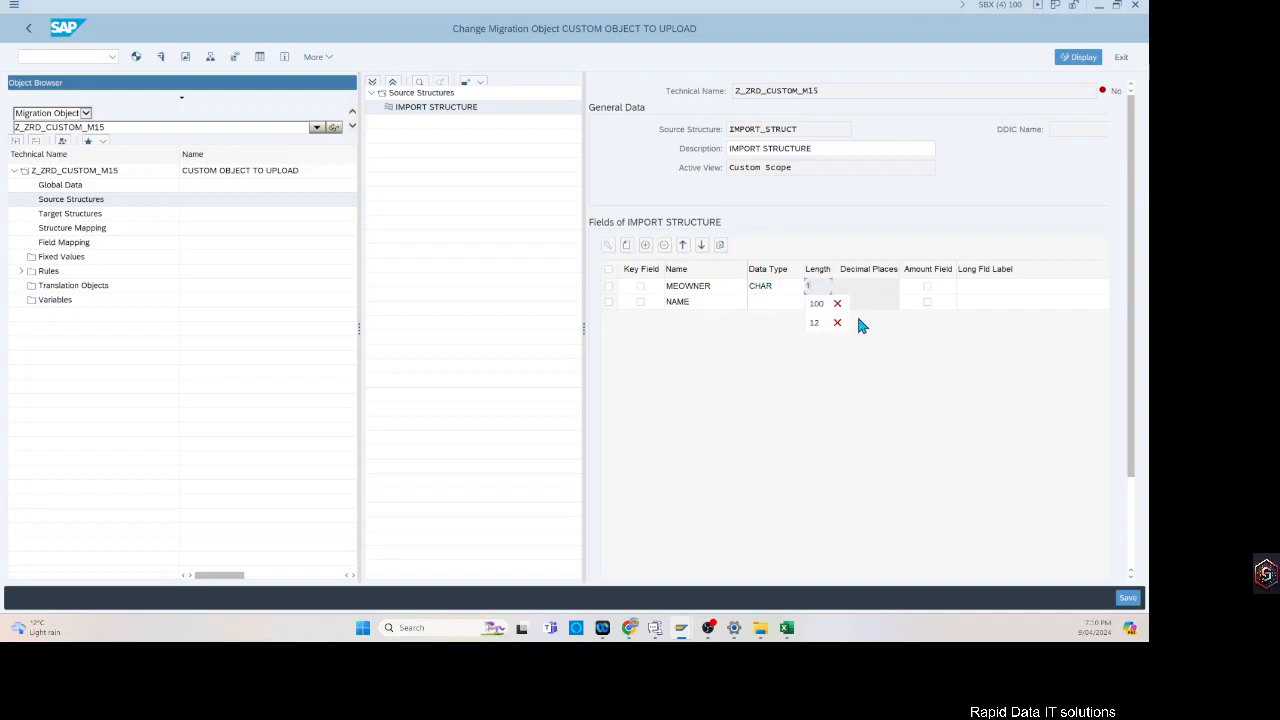
left_click(856, 322)
- Set the NAME field to data type CHAR with length 100 and mark MEOWNER as the key field
left_click(770, 302)
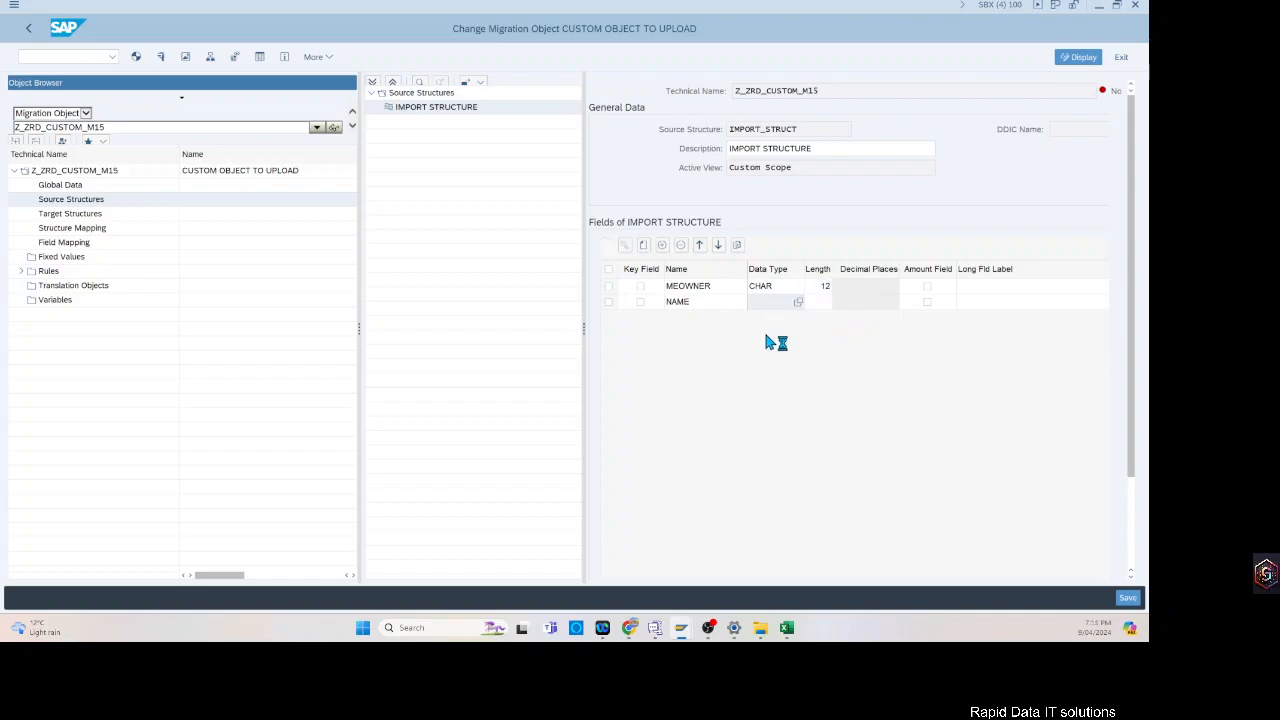
type("CHAR")
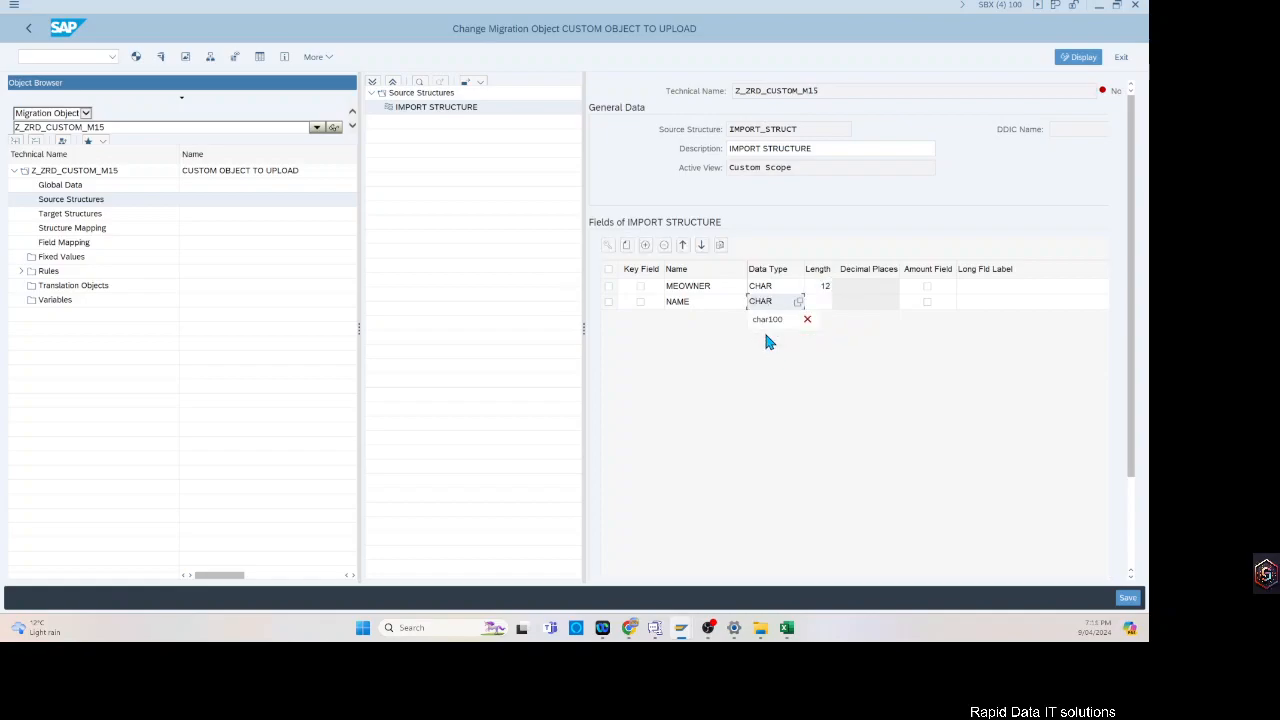
key("Tab")
key("Return")
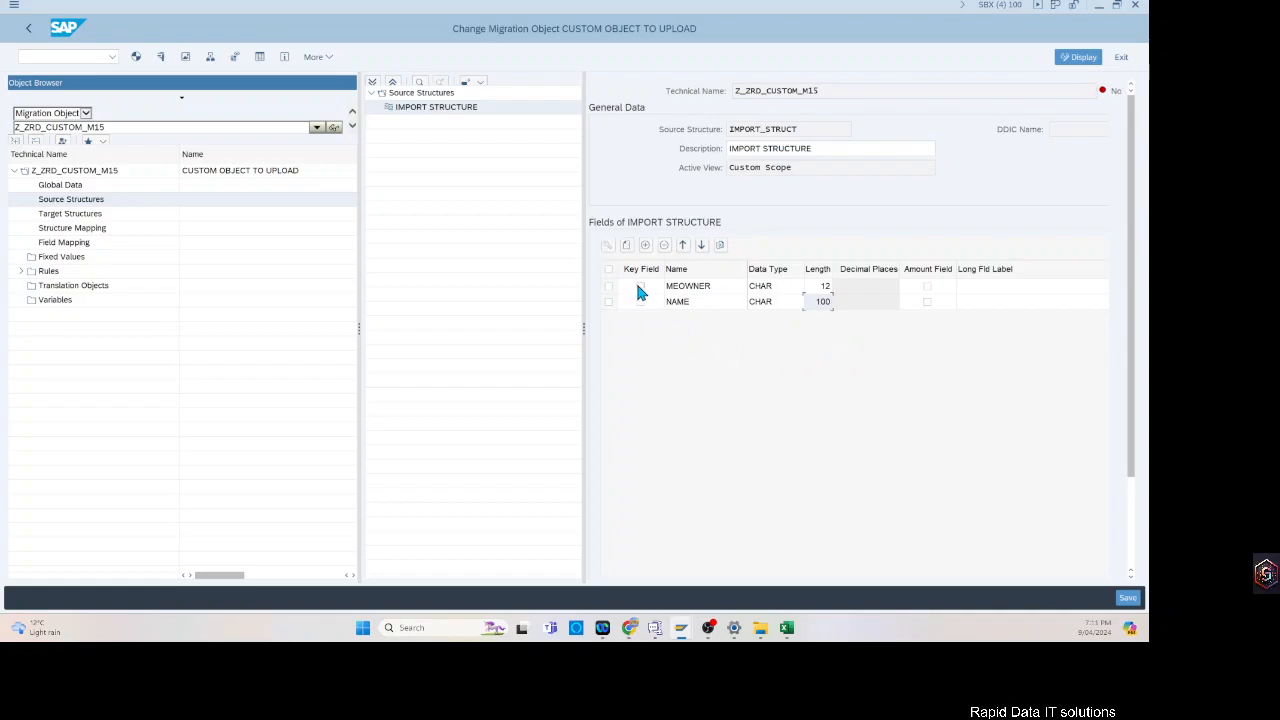
left_click(641, 287)
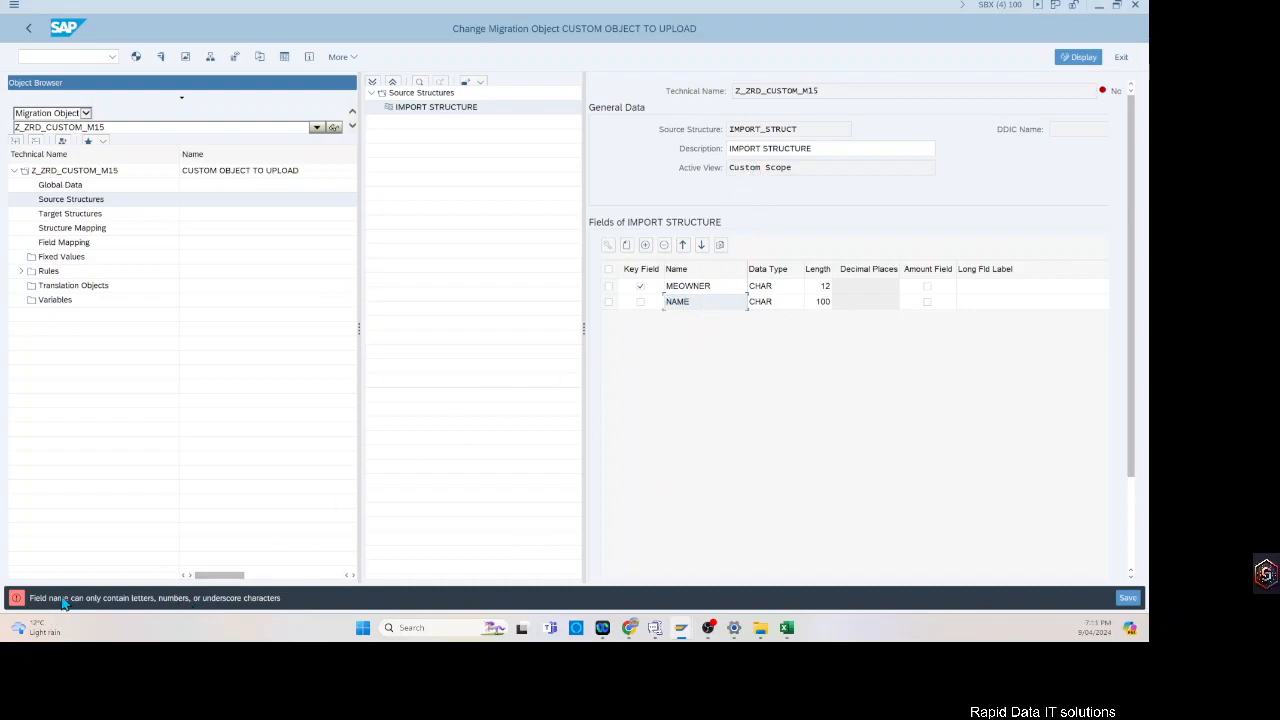
- Try to correct the NAME and MEOWNER field name entries and save the source structure
double_click(682, 301)
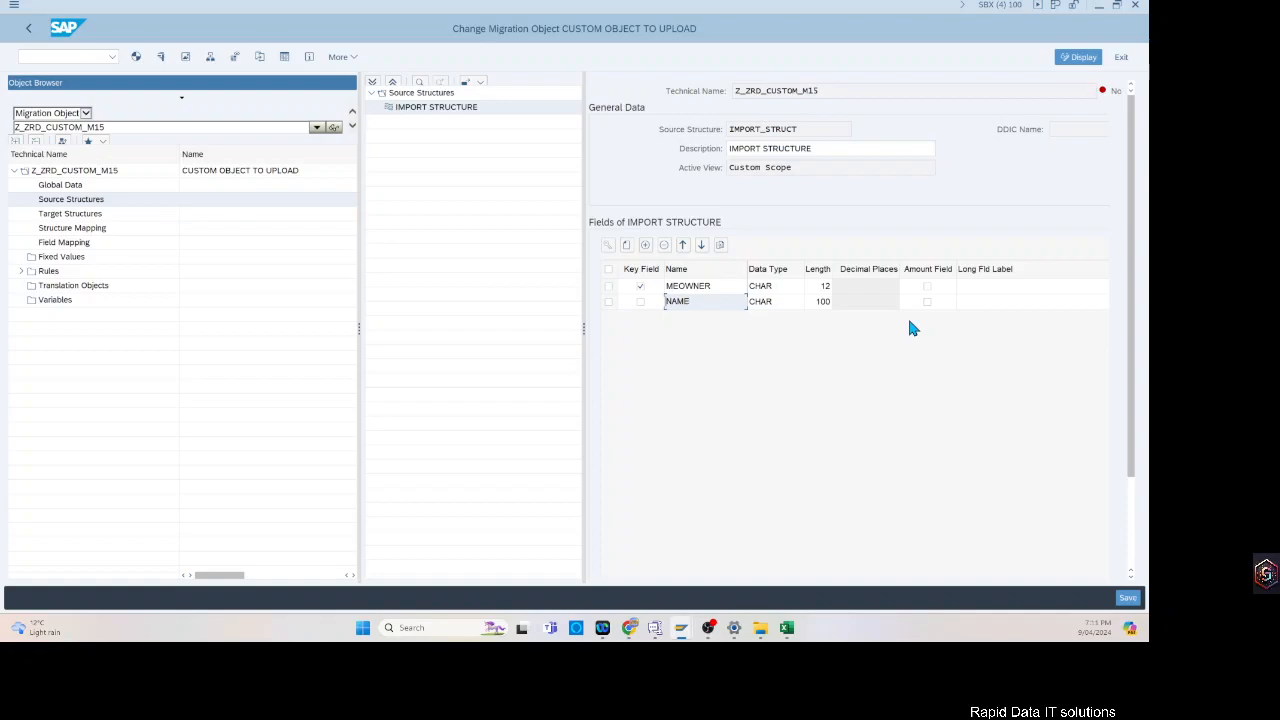
key("Return")
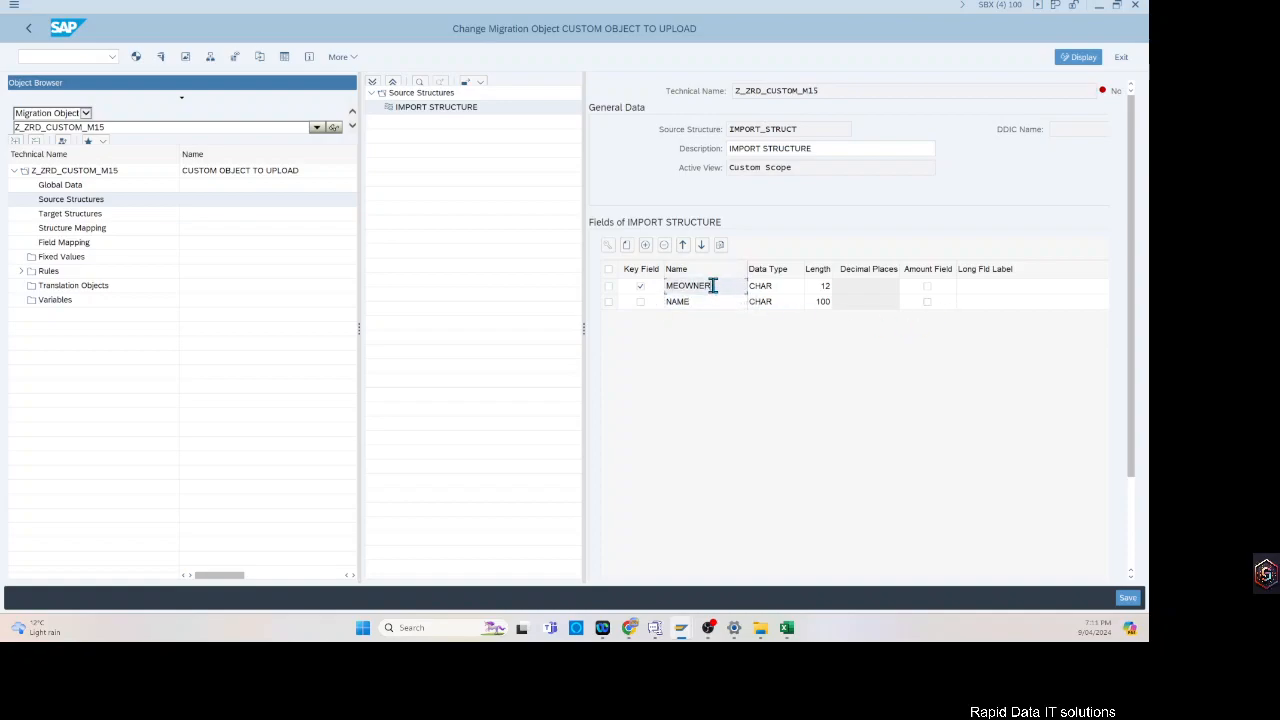
key("BackSpace")
type("R")
left_click(1127, 598)
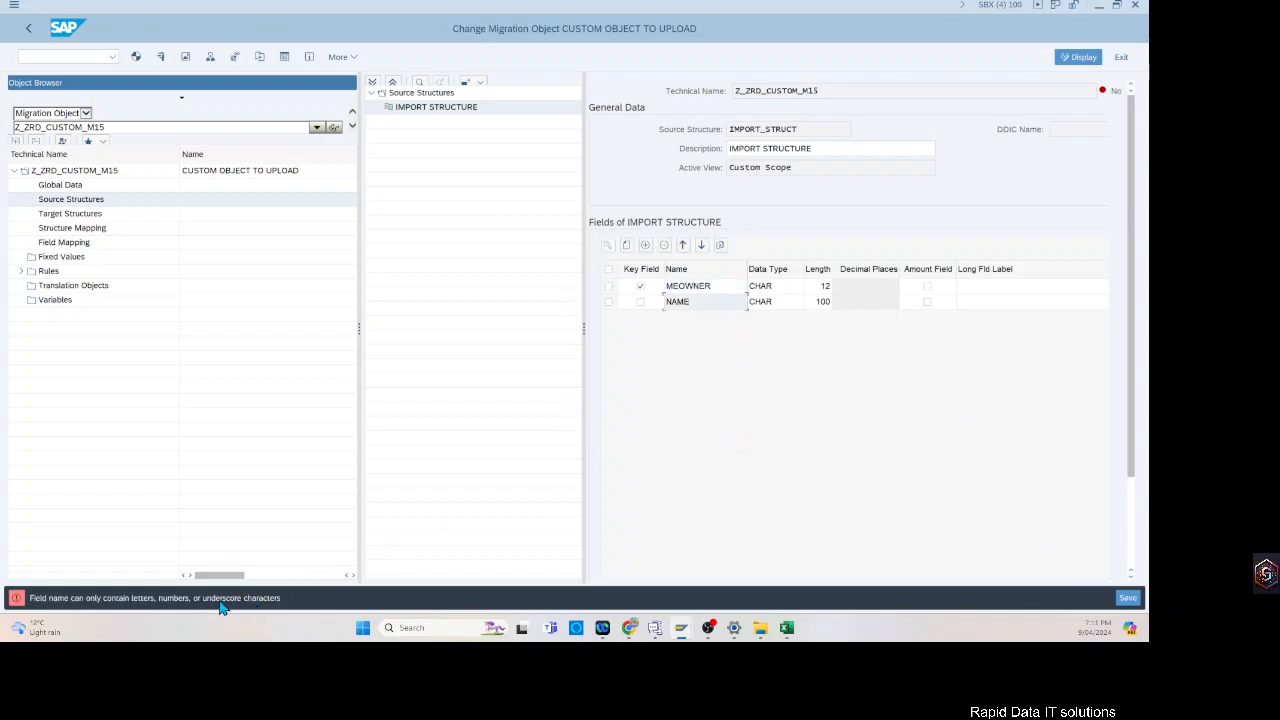
left_click(767, 129)
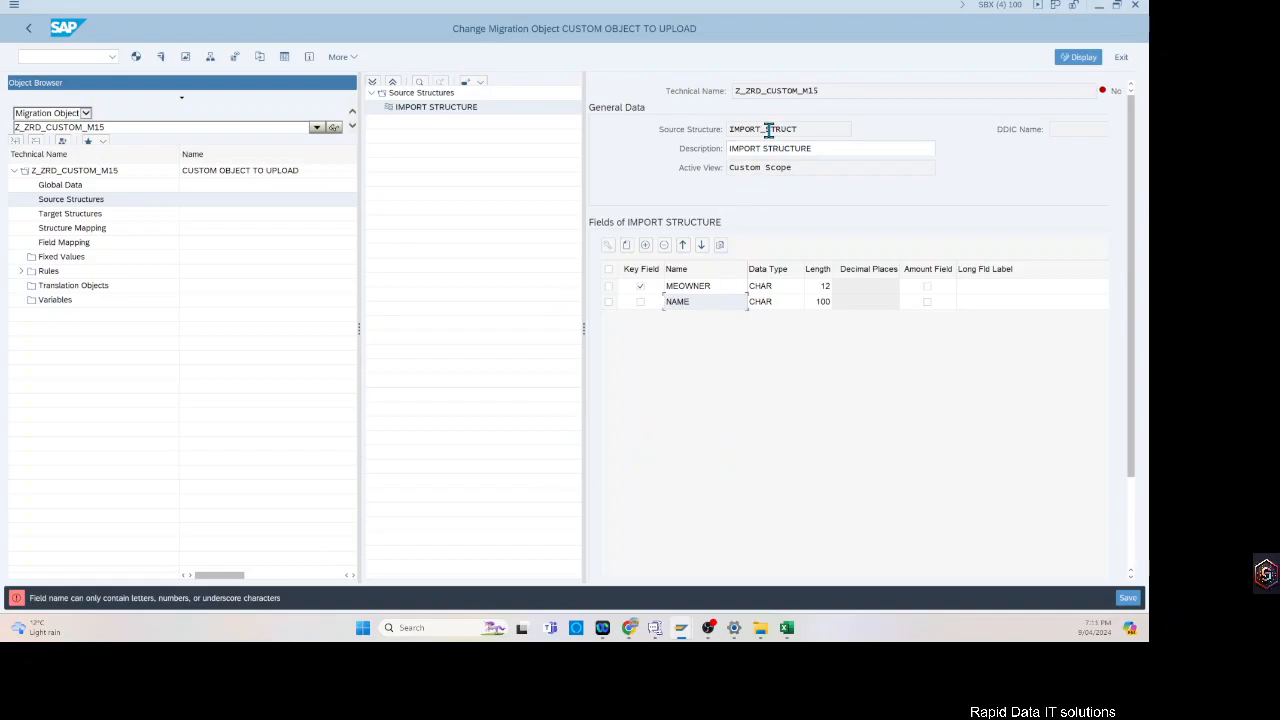
left_click(436, 108)
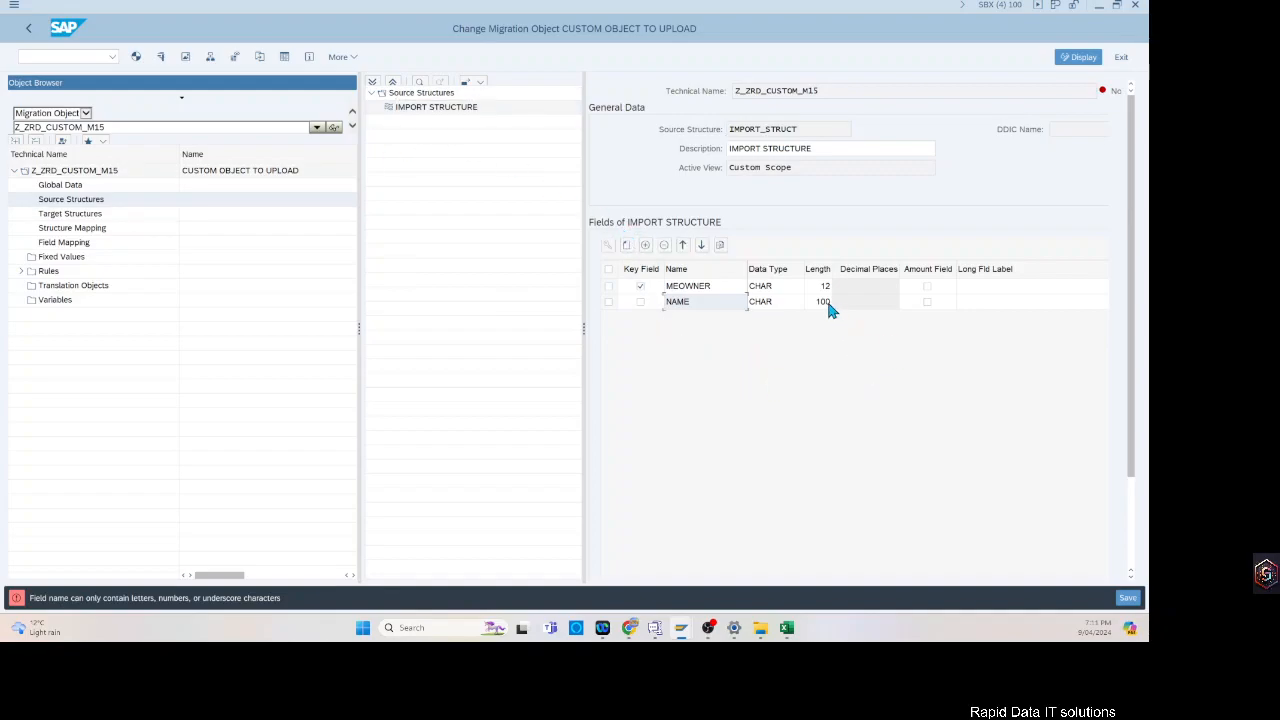
left_click(788, 287)
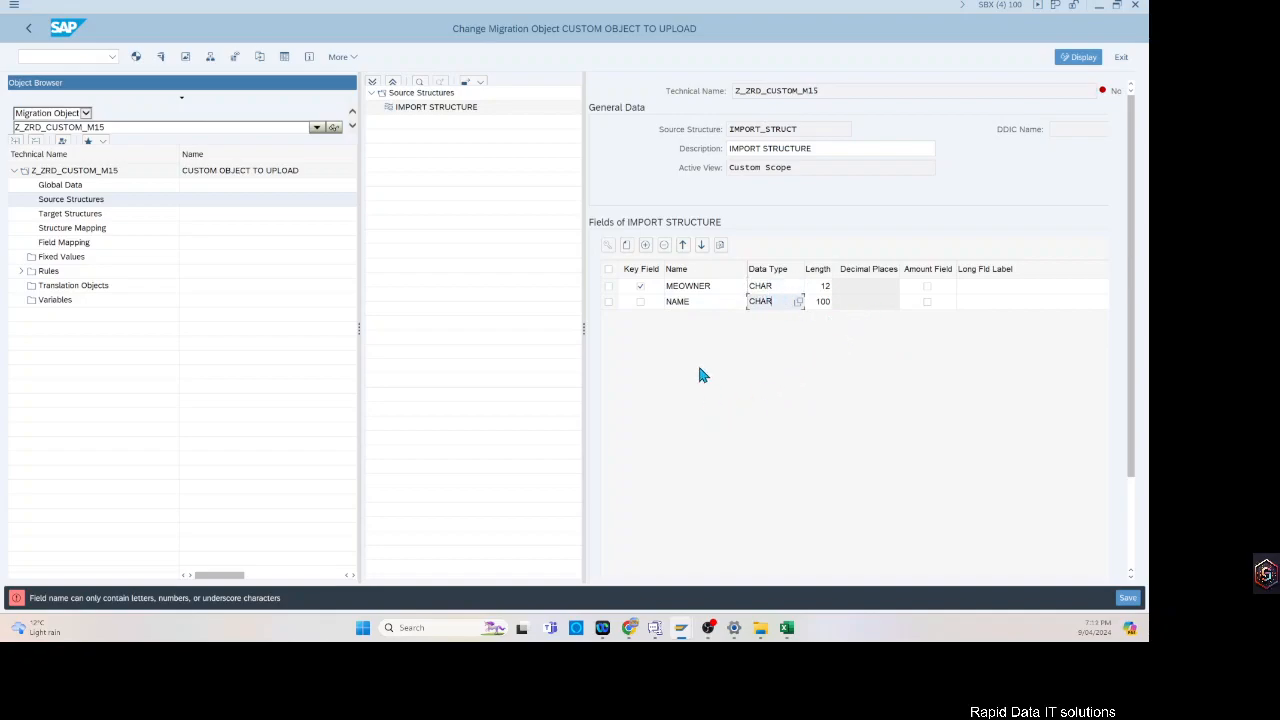
- Delete both fields, MEOWNER and NAME, from the IMPORT STRUCTURE and save
left_click(607, 302)
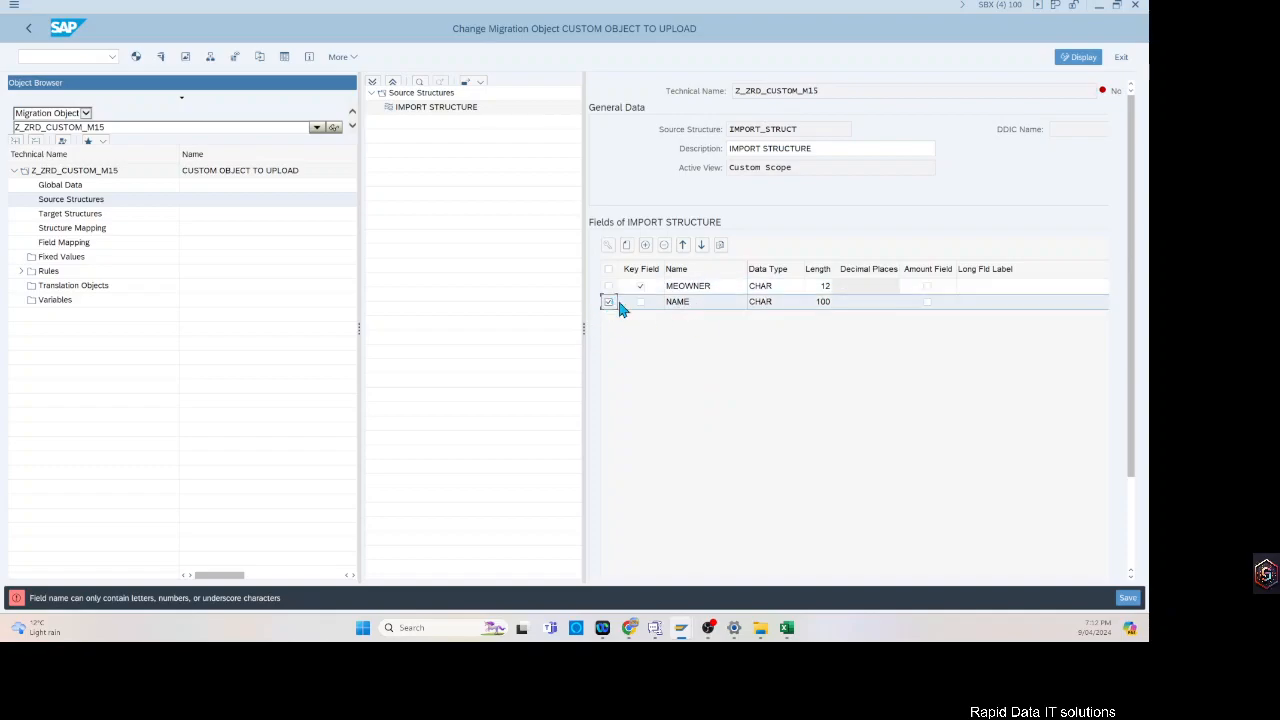
left_click(608, 272)
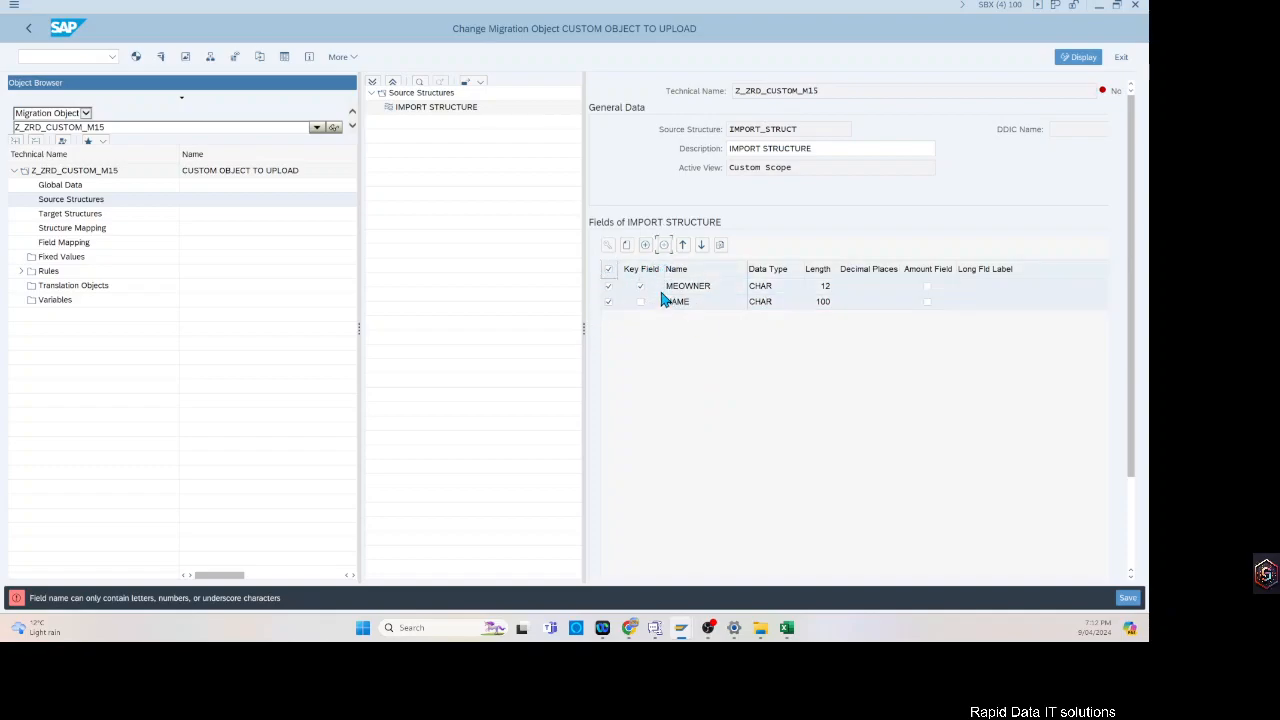
left_click(246, 308)
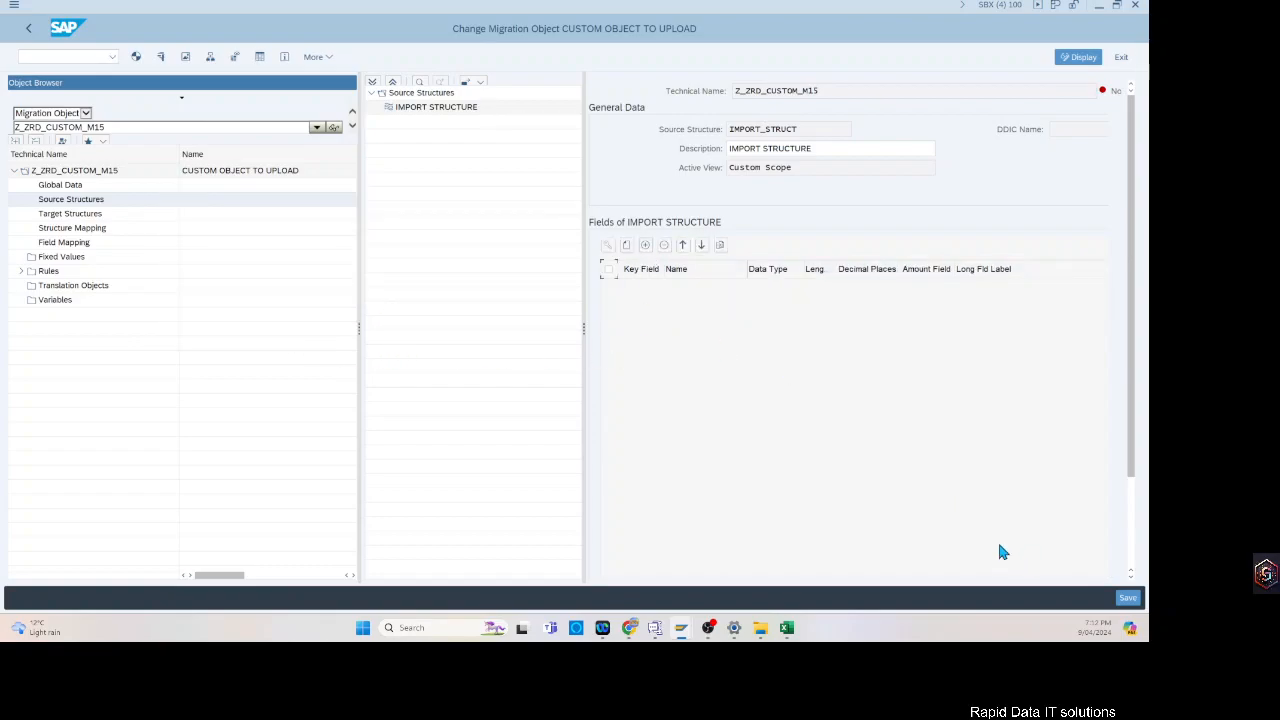
left_click(1127, 597)
- Add two new field rows to the IMPORT STRUCTURE and define the first as MEOWNER, data type CHAR, length 12
left_click(645, 245)
left_click(645, 247)
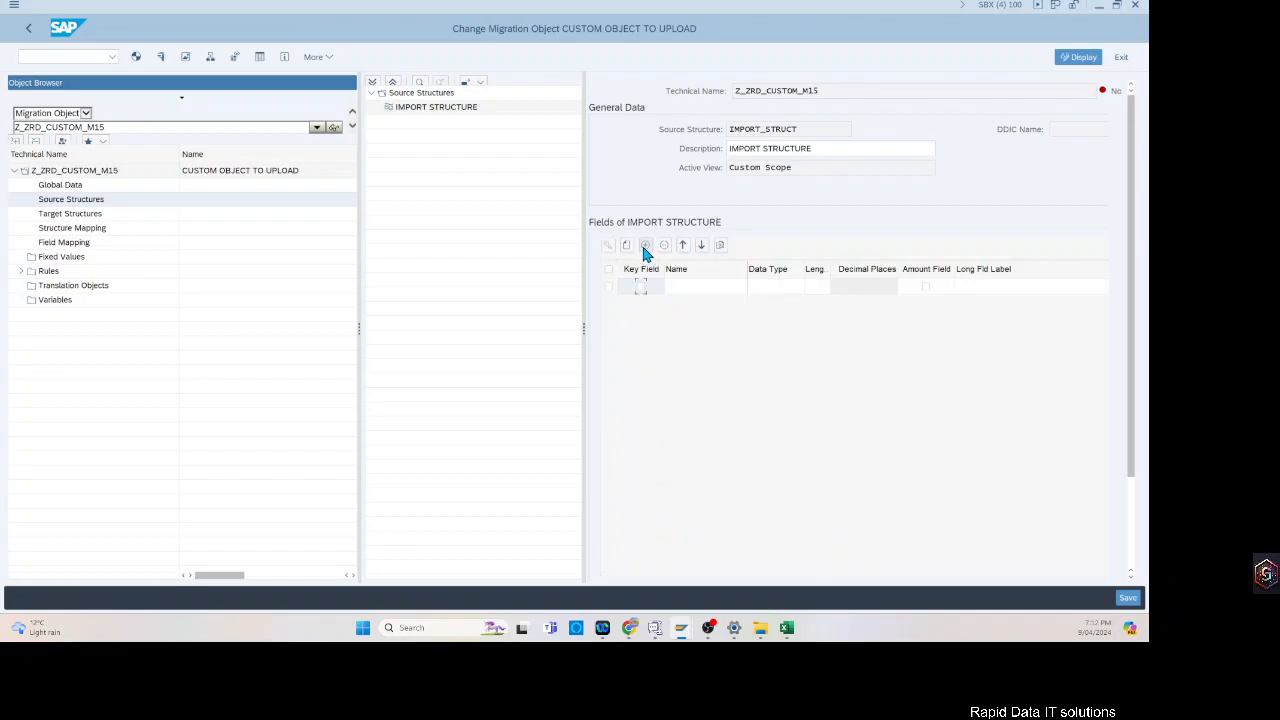
left_click(680, 290)
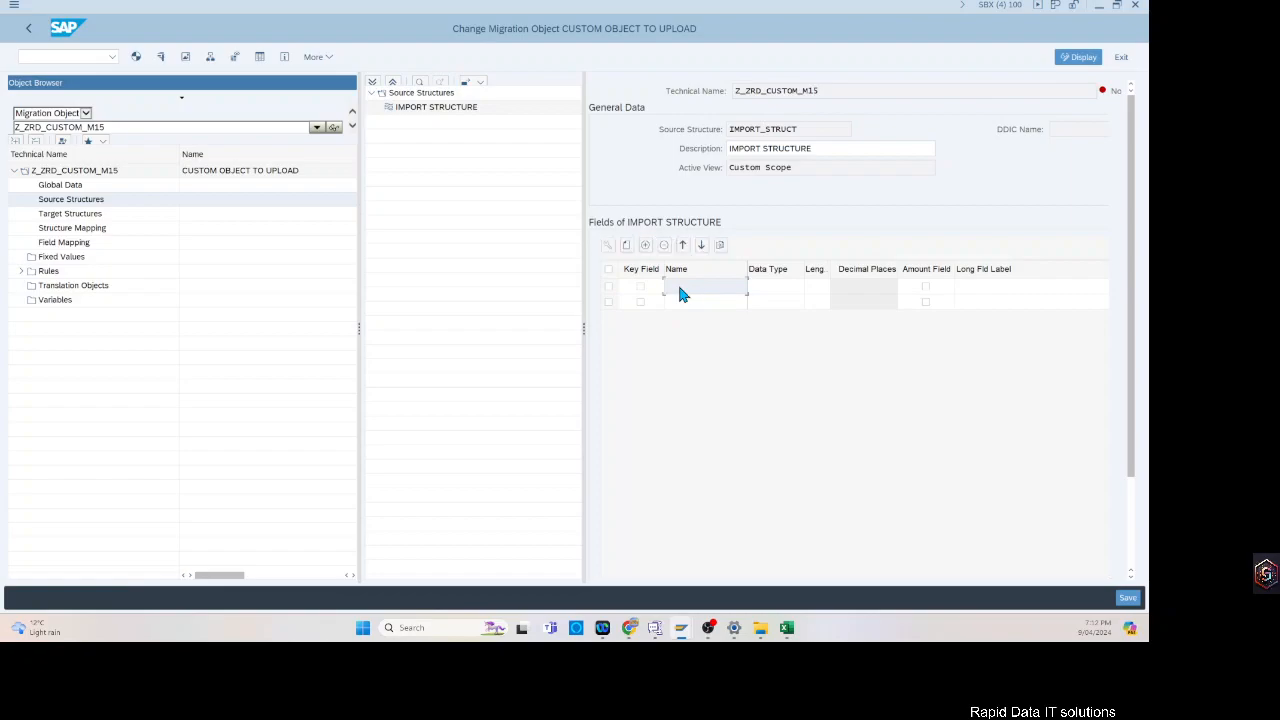
left_click(687, 321)
left_click(768, 288)
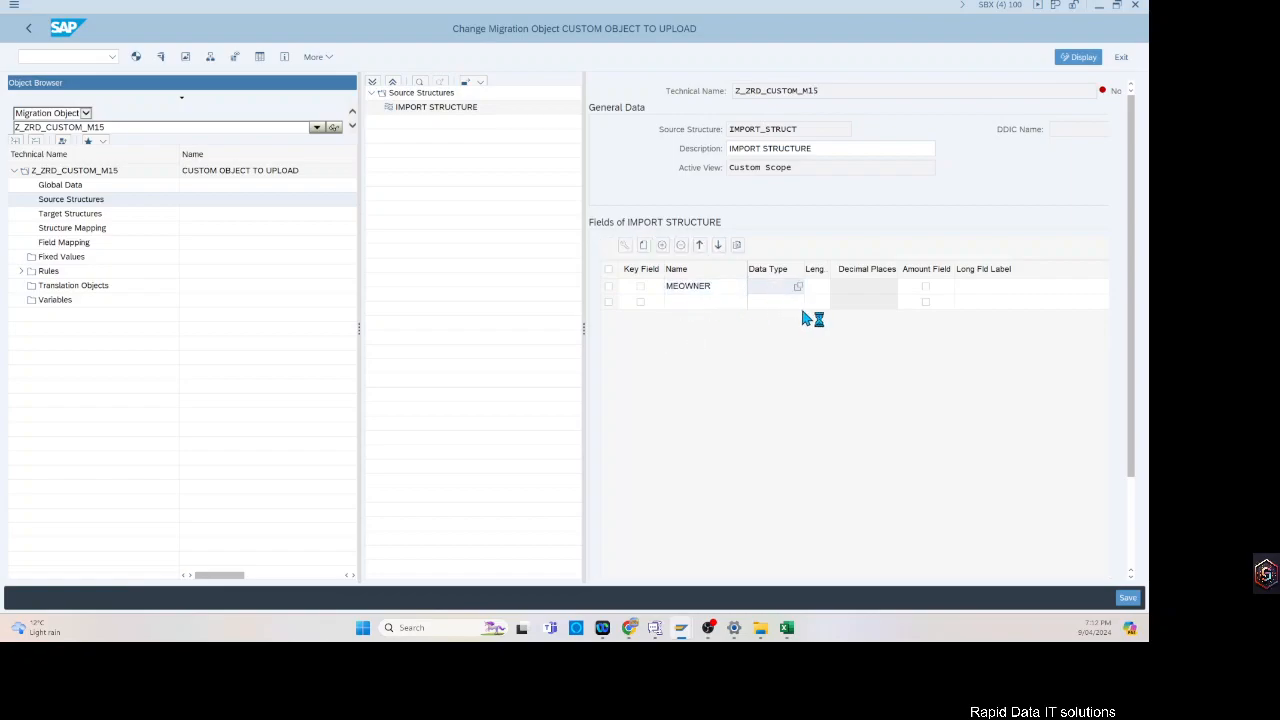
type("CHAR")
key("Tab")
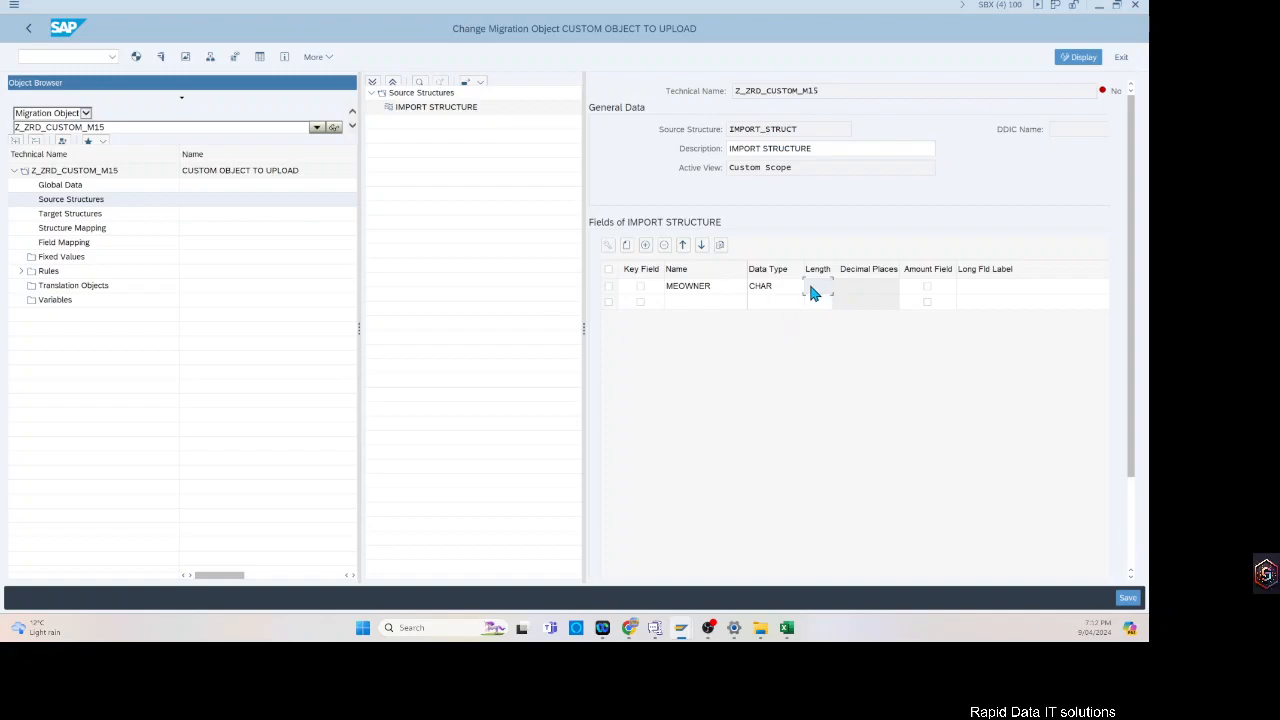
- Define the second field of the IMPORT STRUCTURE as NAME with data type CHAR and length 100
left_click(700, 309)
type("NAME")
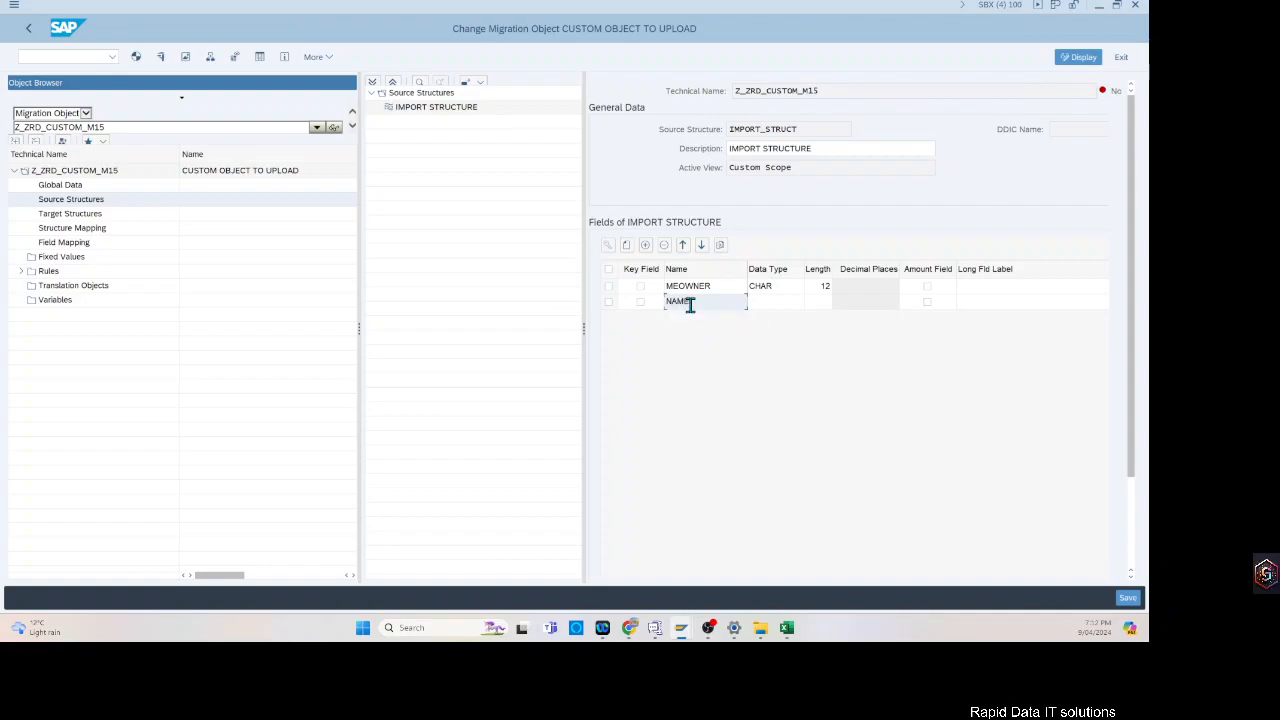
left_click(753, 304)
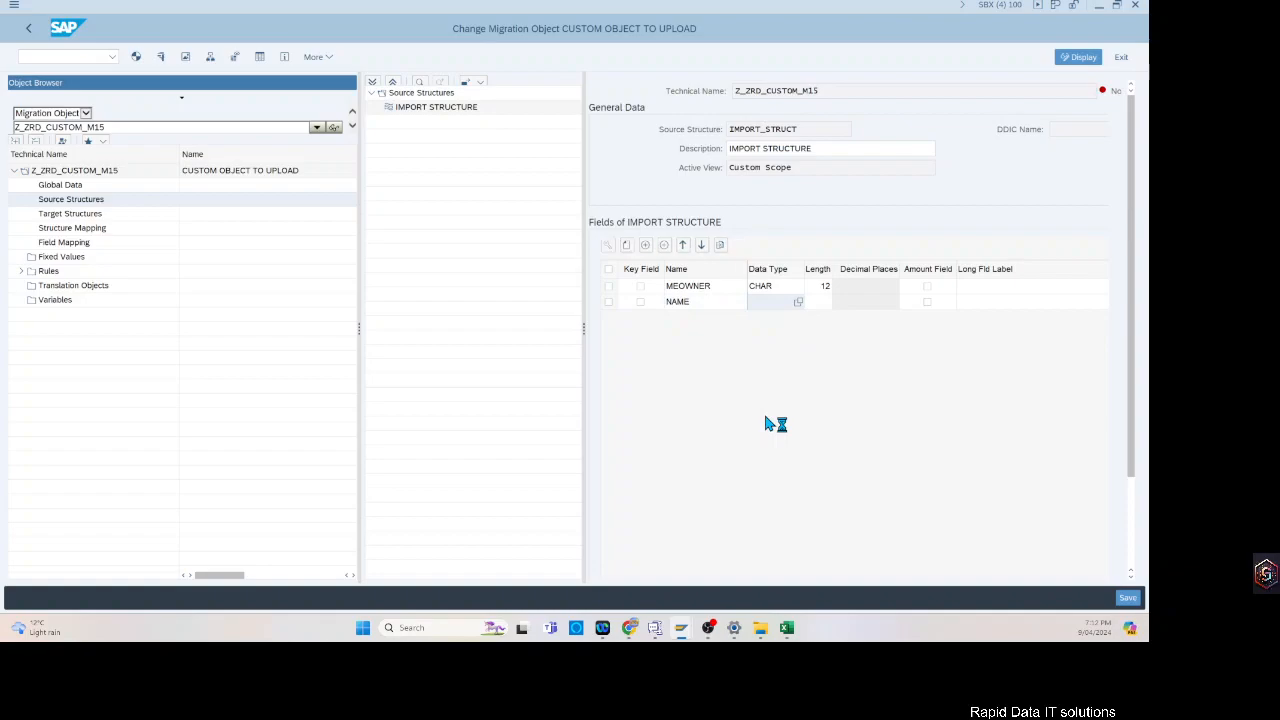
type("CHAR")
key("Tab")
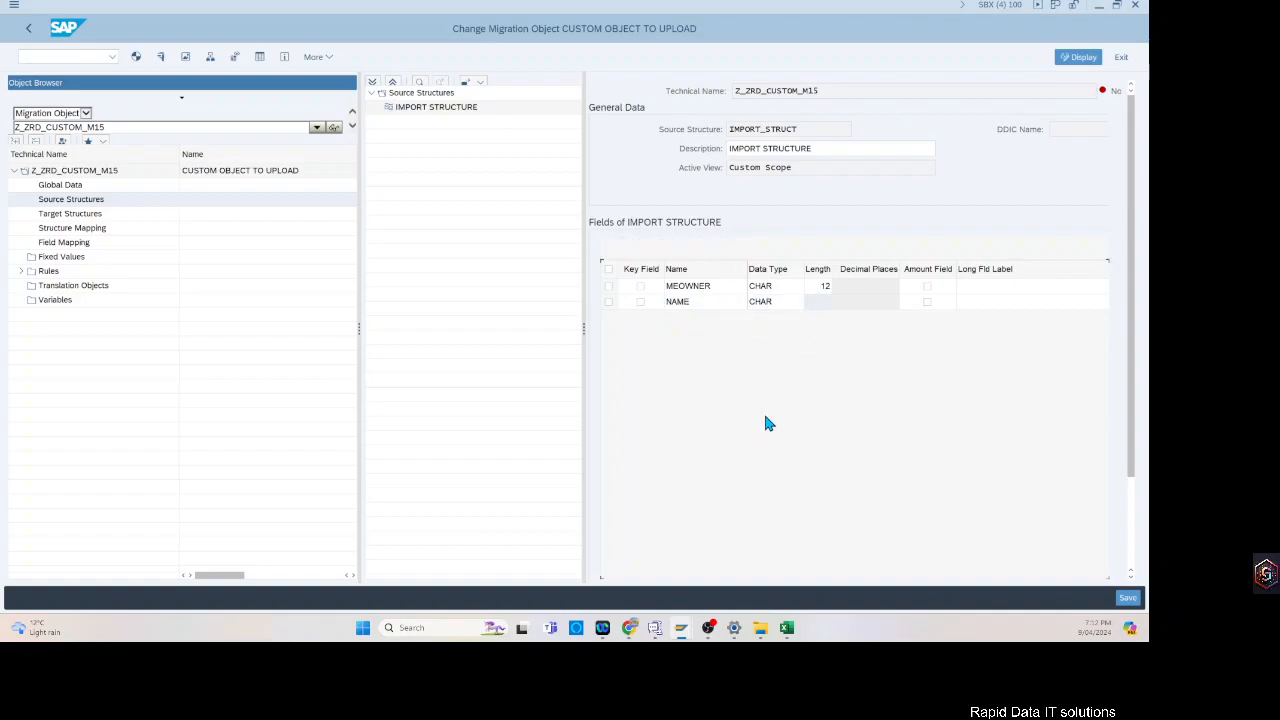
type("100")
key("Tab")
- Mark MEOWNER as the key field and save the source structure
left_click(1129, 598)
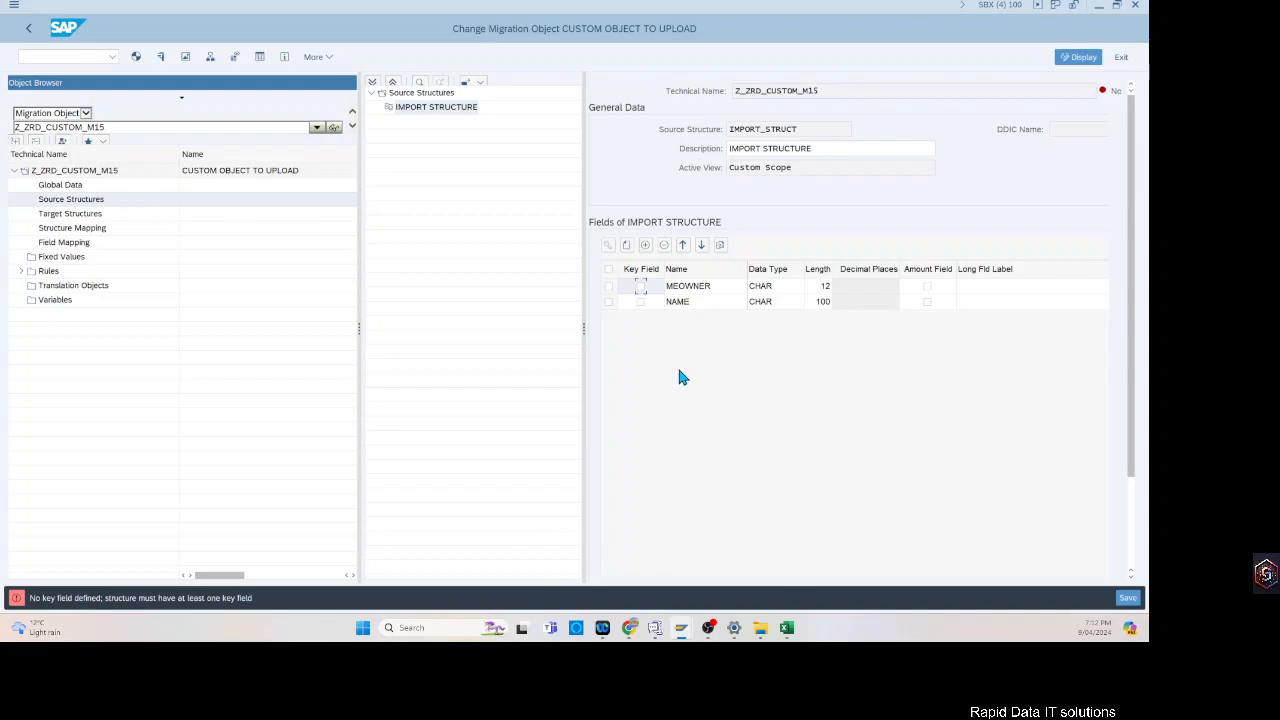
left_click(641, 286)
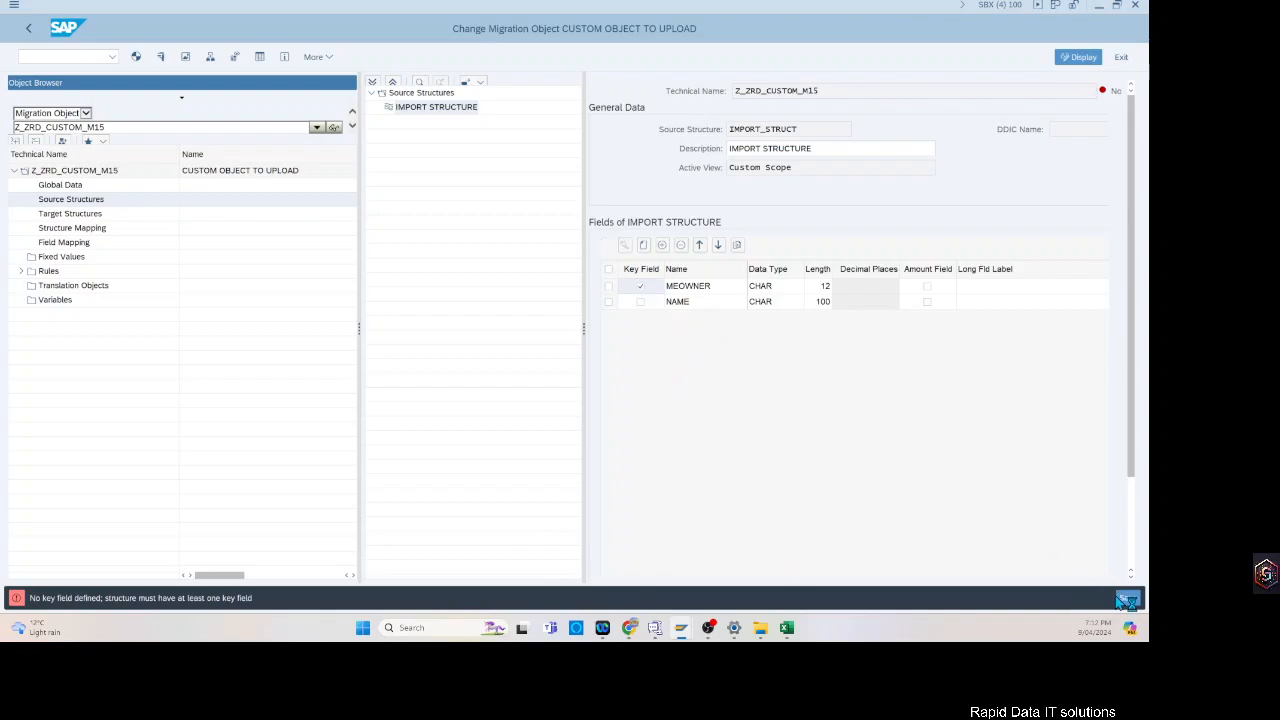
left_click(1128, 598)
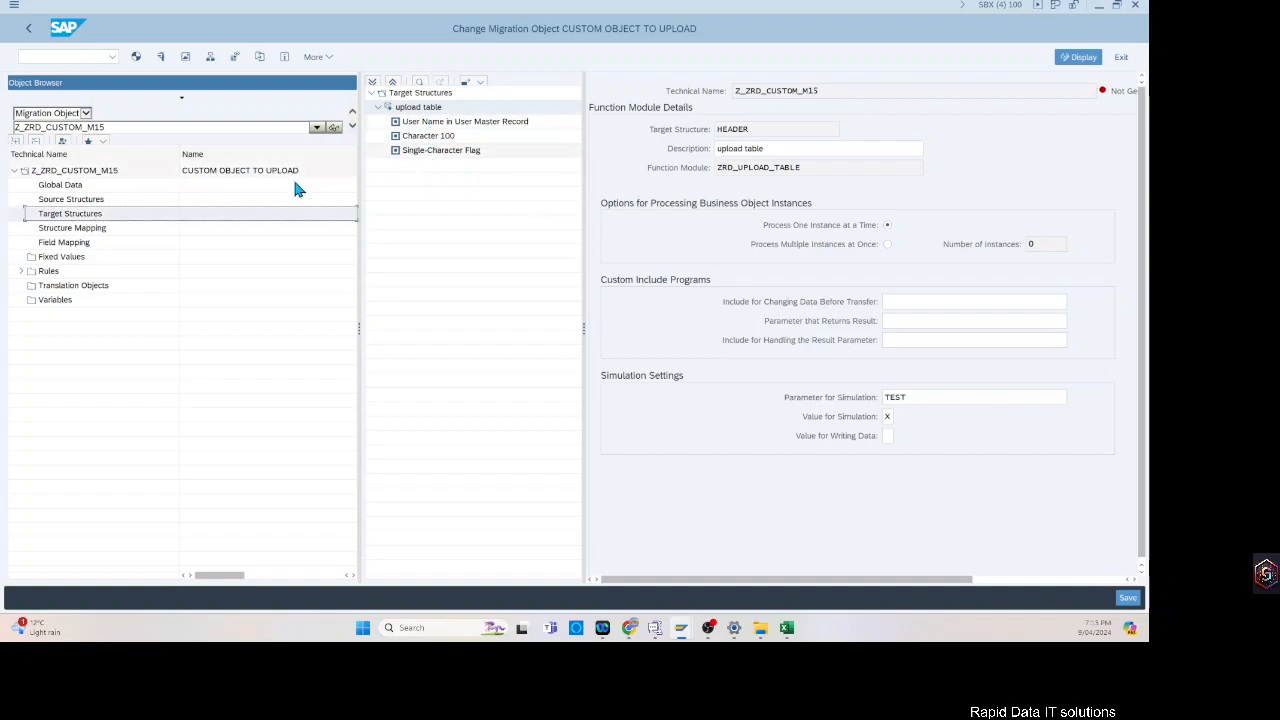
- In the structure mapping, assign IMPORT STRUCTURE to the target structures User Name in User Master Record and Character 100
left_click(429, 107)
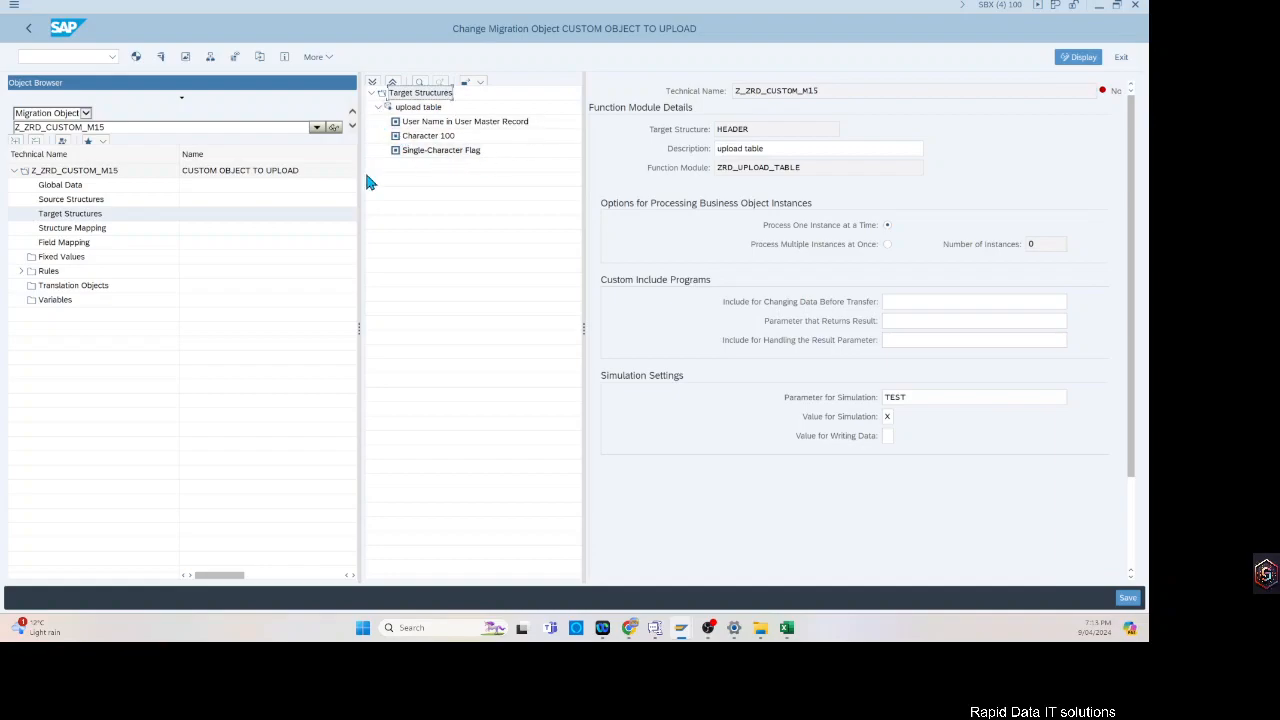
left_click(75, 229)
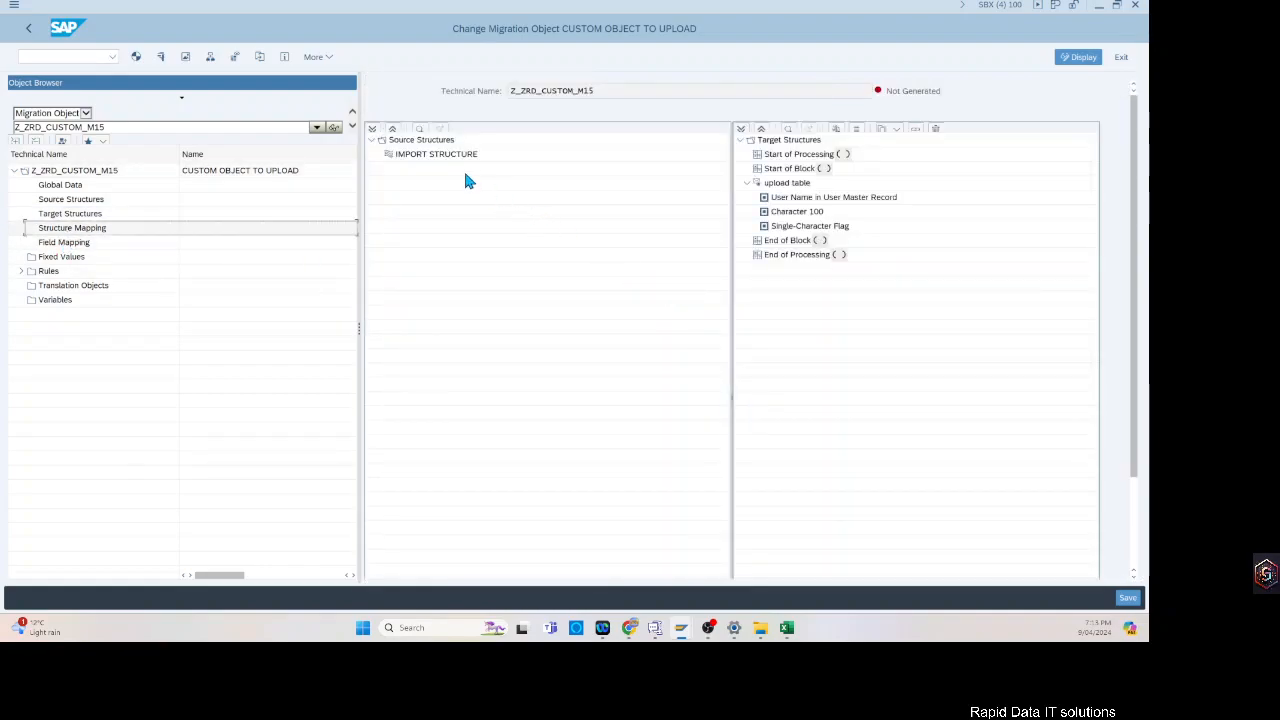
left_click(451, 161)
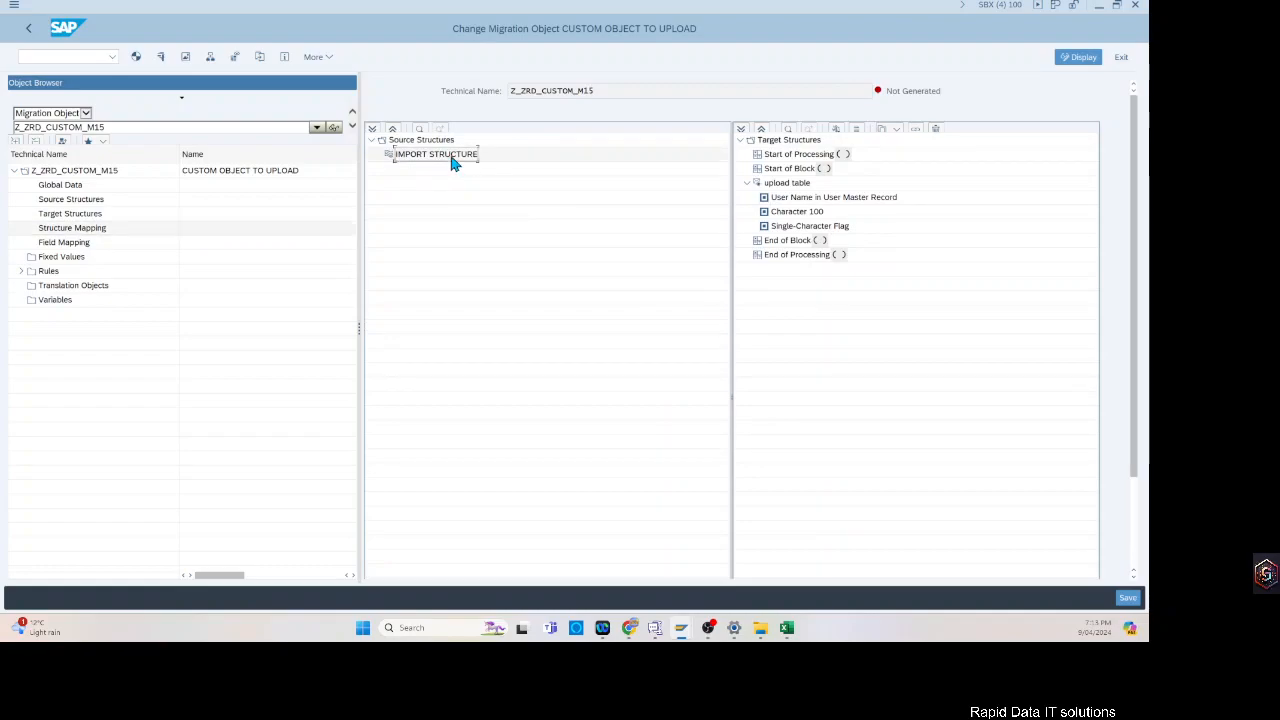
left_click_drag(451, 161, 815, 205)
left_click_drag(443, 160, 793, 214)
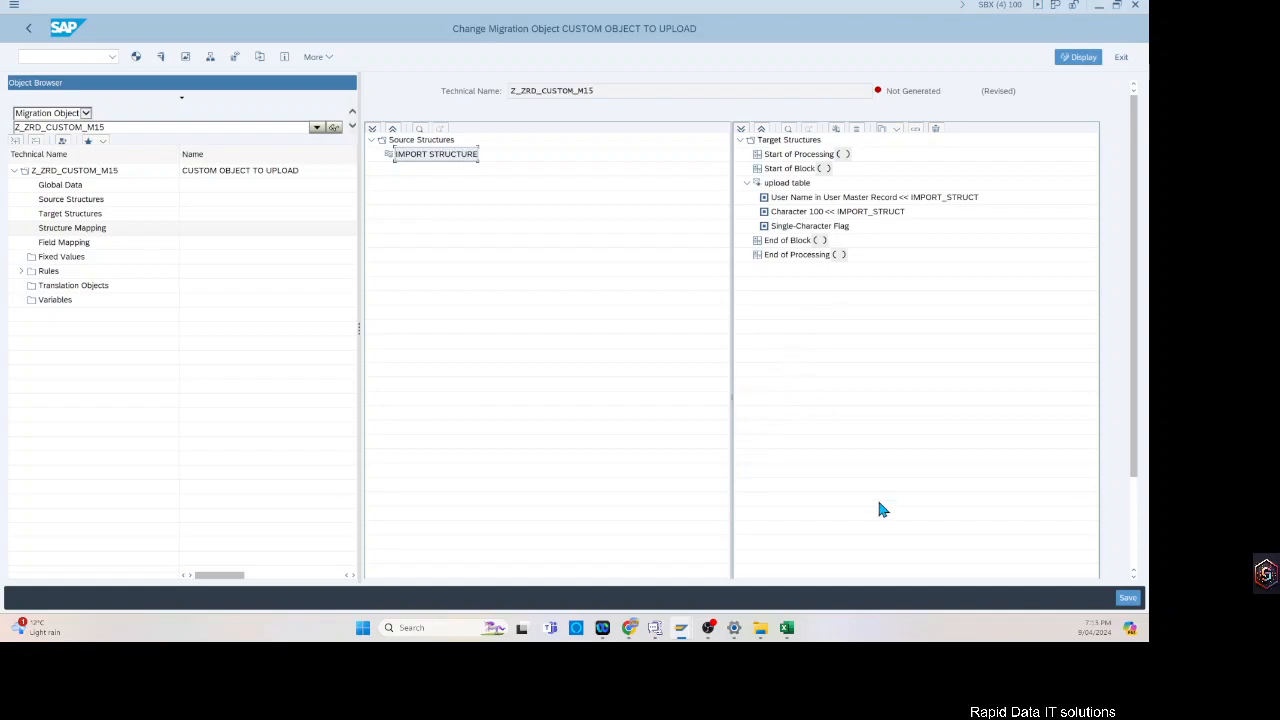
- Save the structure mapping and map the NAME source field to the Character 100 target field in the field mapping
left_click(70, 244)
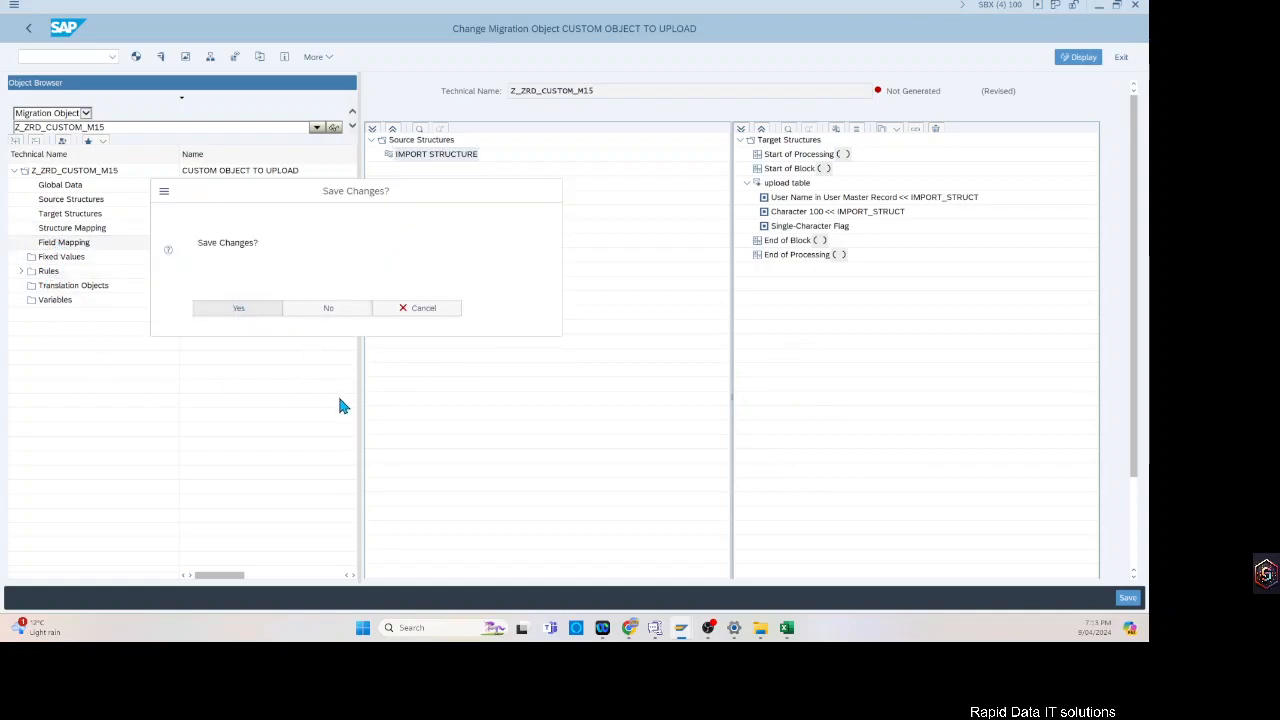
key("Return")
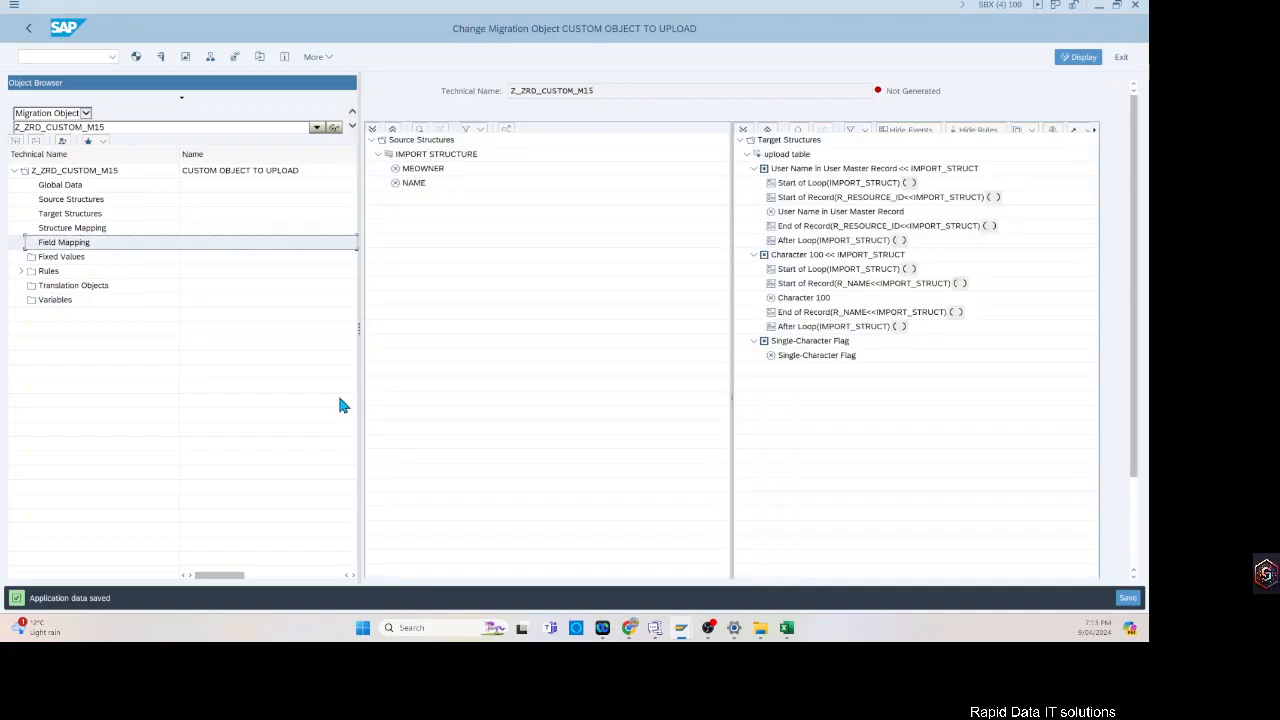
left_click(416, 172)
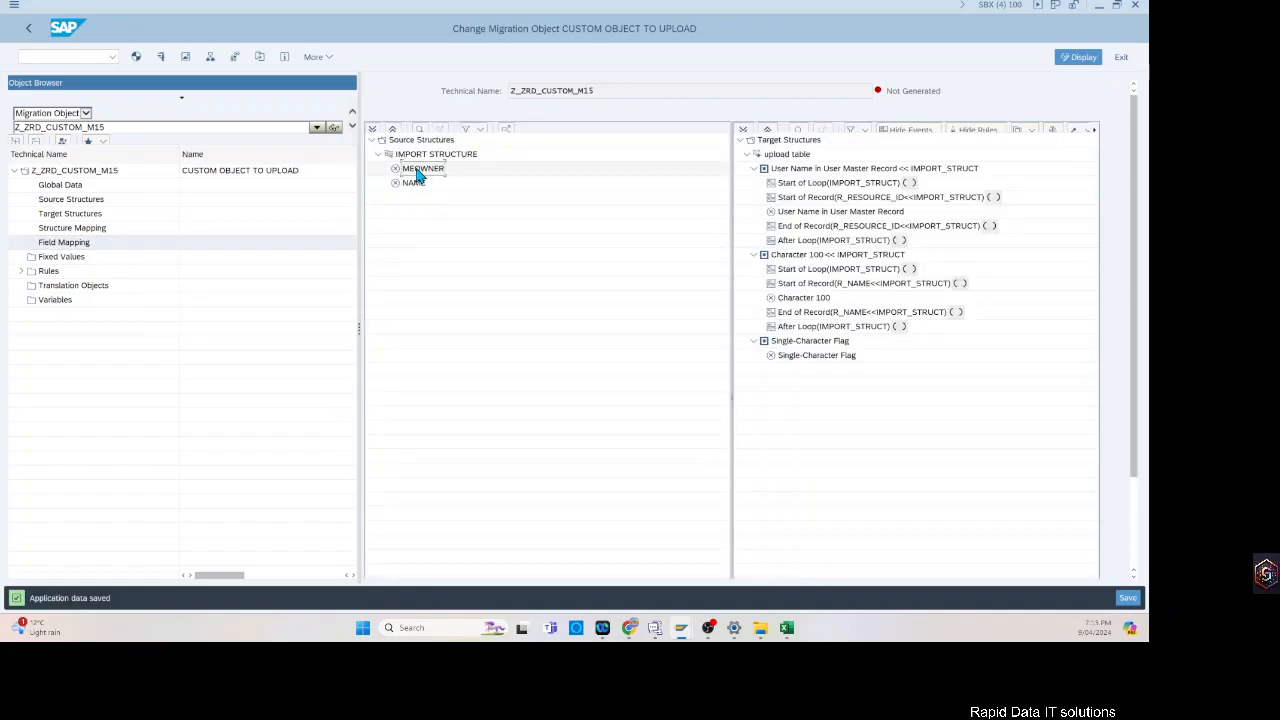
left_click_drag(416, 181, 818, 303)
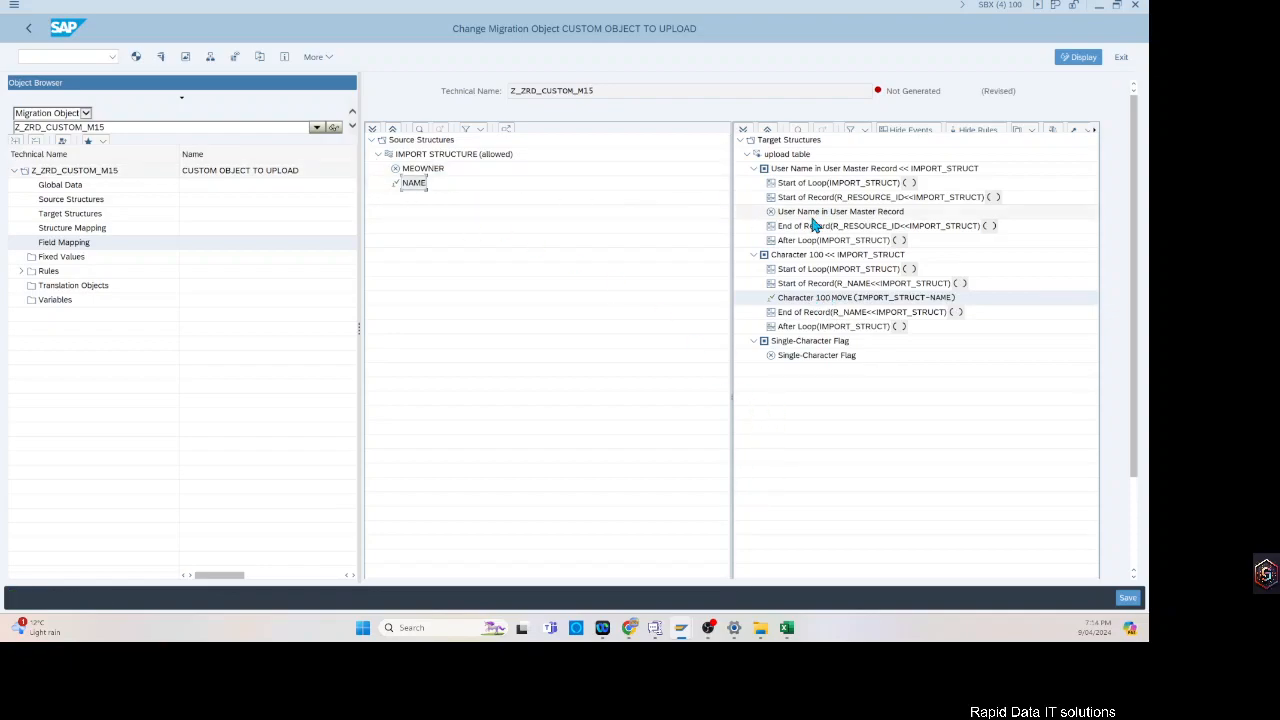
- Examine the transfer rules available for the User Name in User Master Record target field without assigning one
left_click(908, 234)
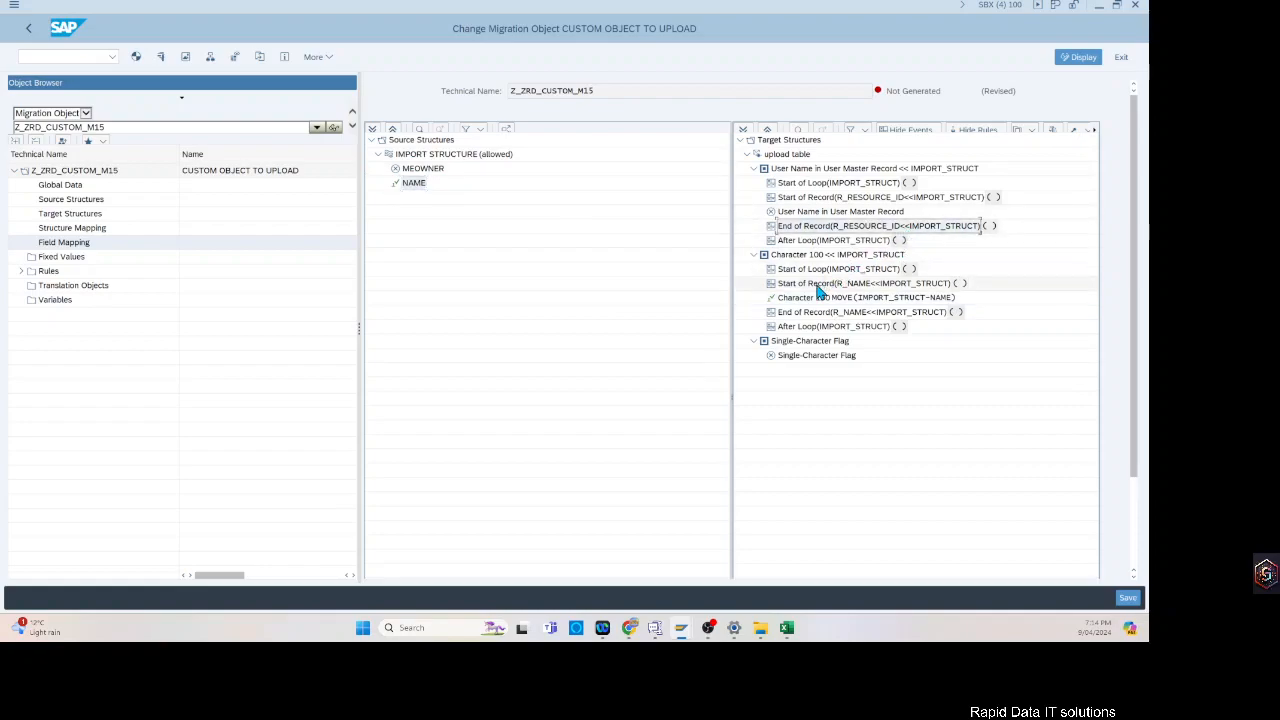
left_click(803, 212)
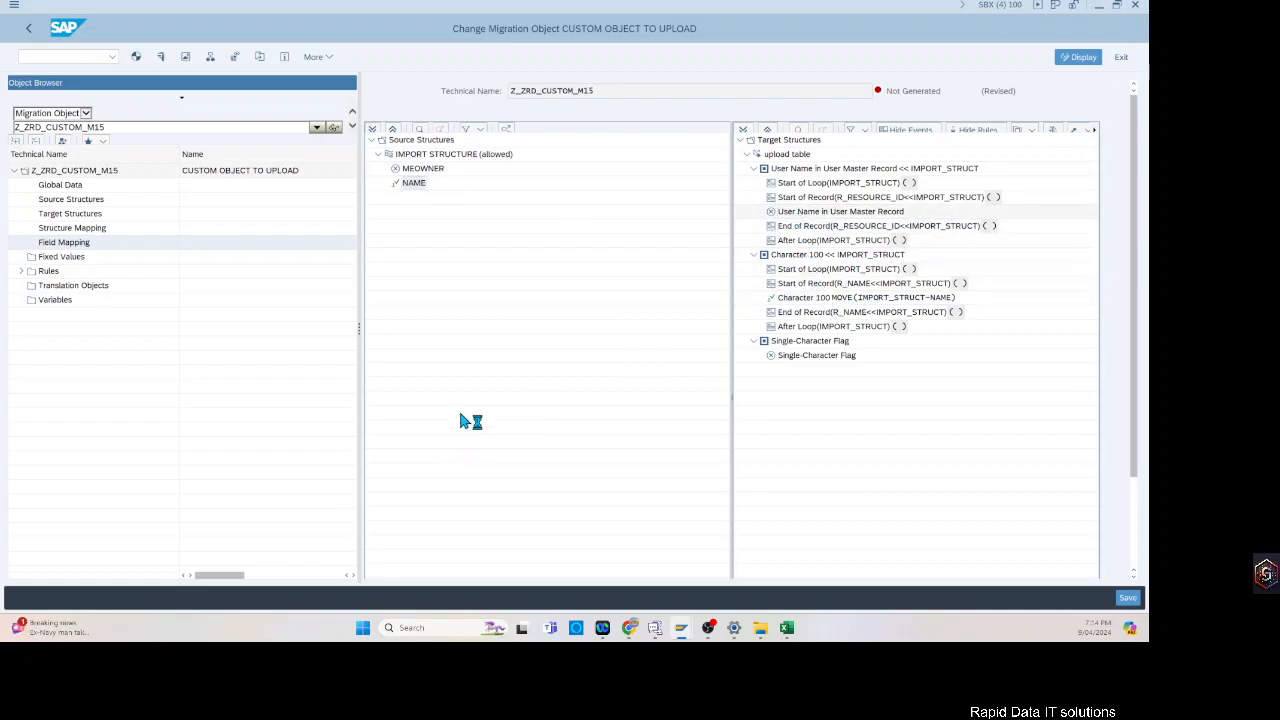
left_click(258, 317)
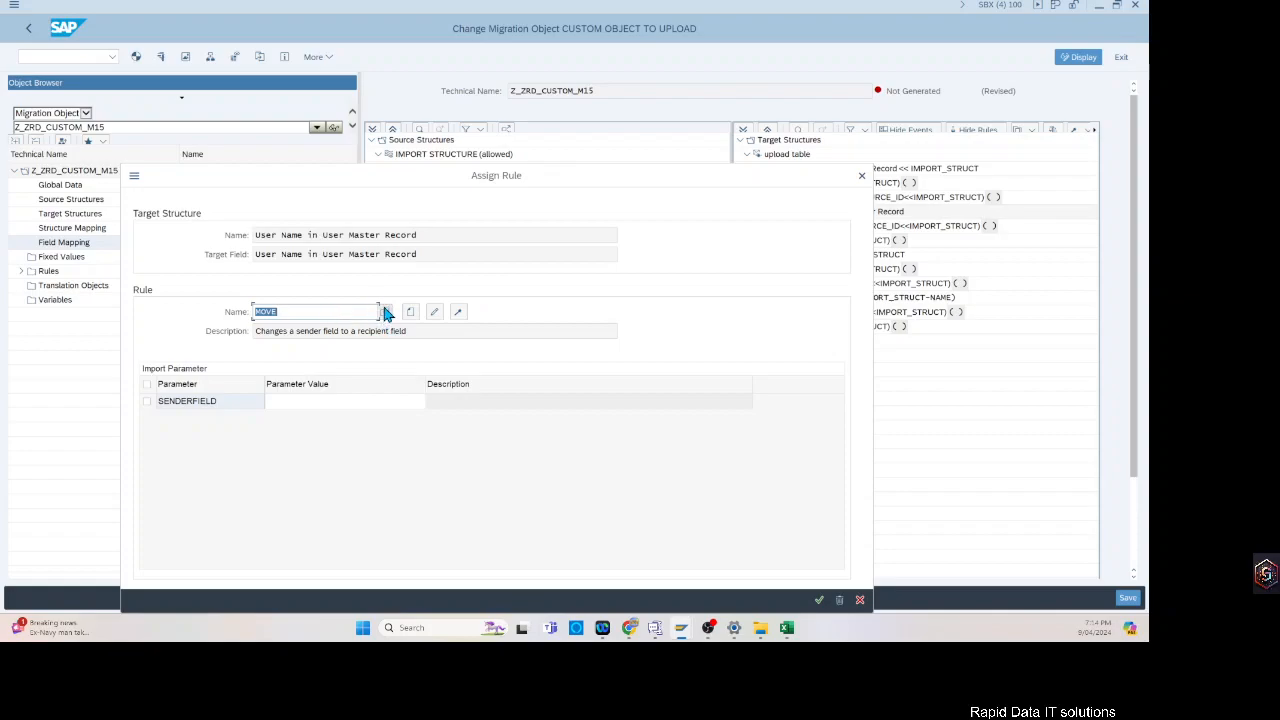
left_click(385, 312)
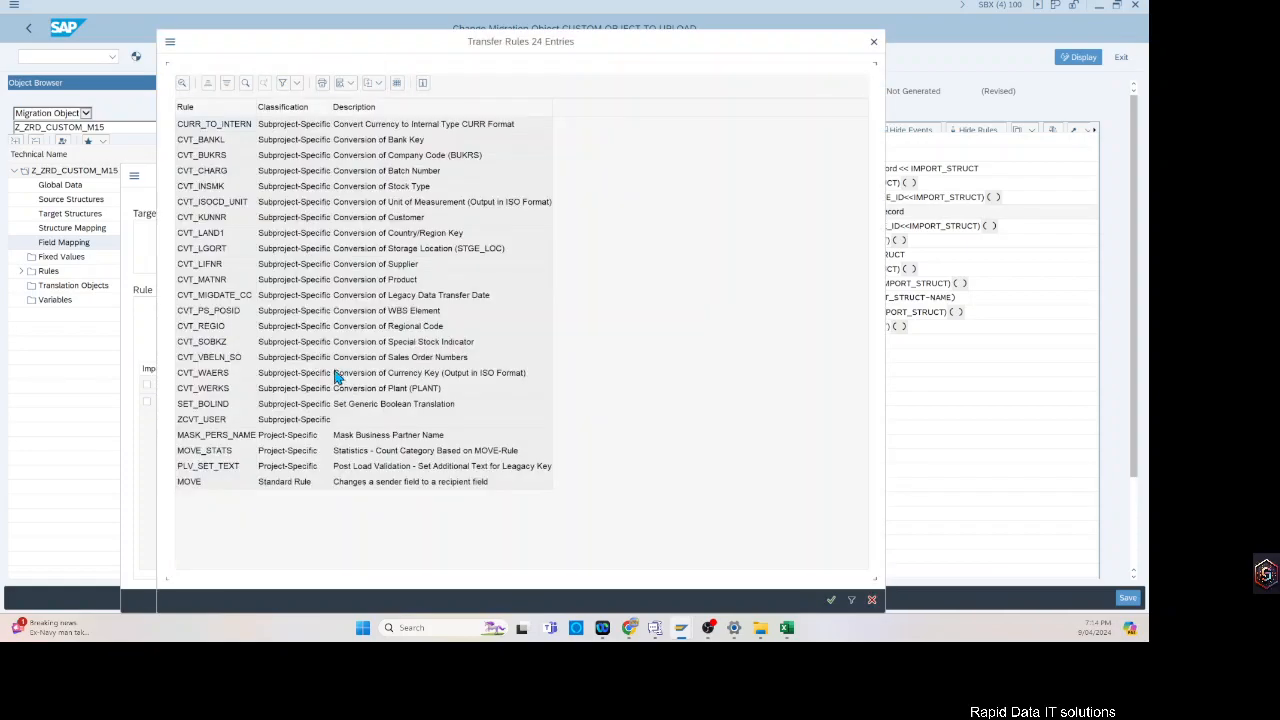
left_click(212, 424)
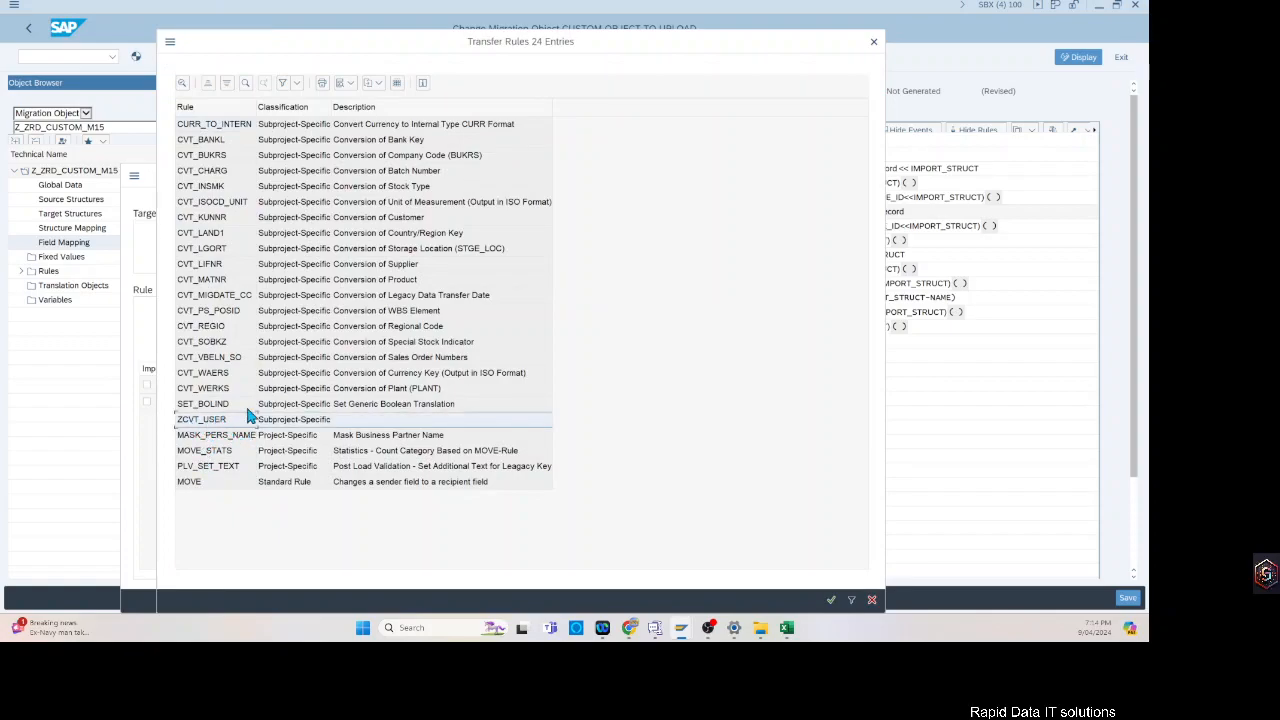
left_click(872, 43)
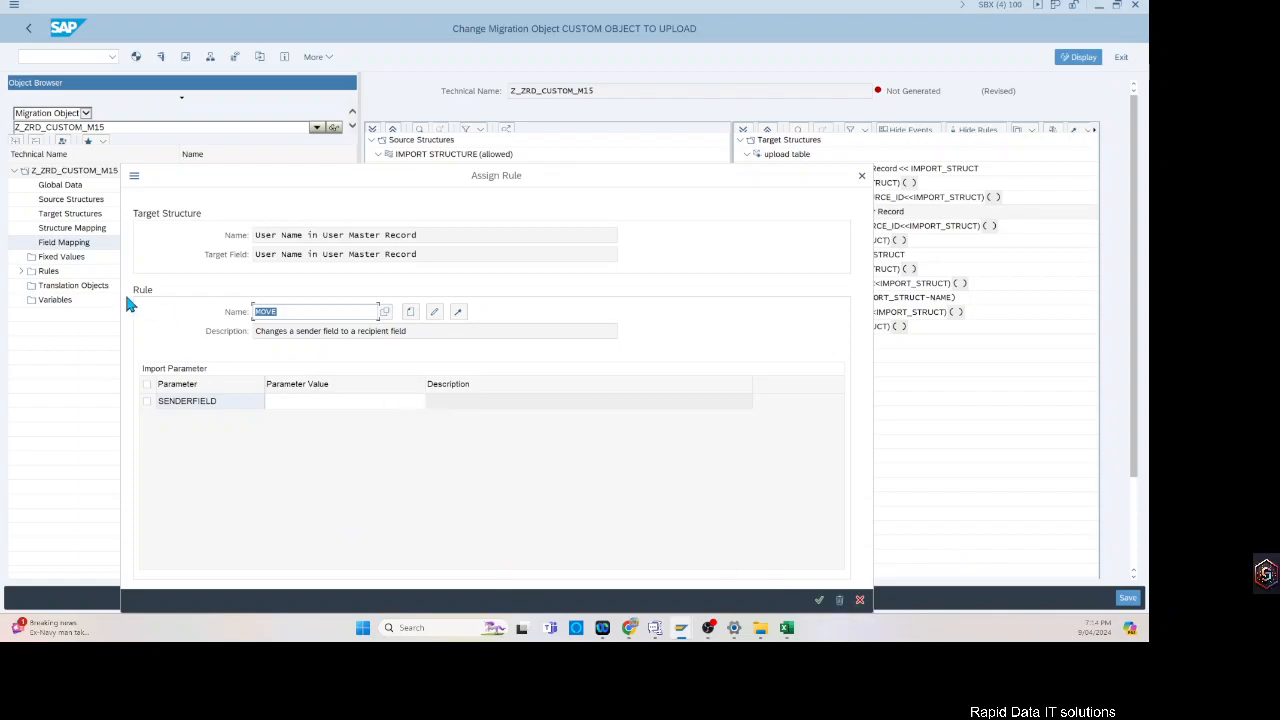
left_click(818, 603)
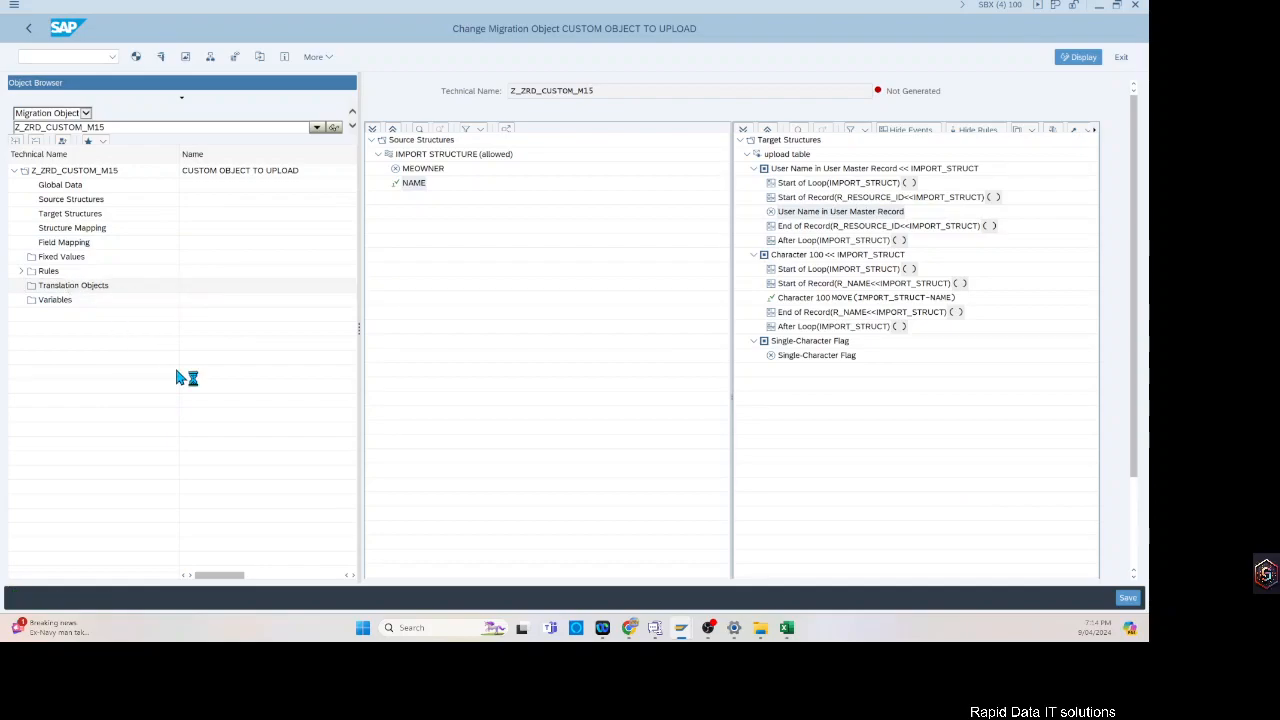
- Create a translation object named ZMAP_USER_NEW in the migration object
left_click(324, 305)
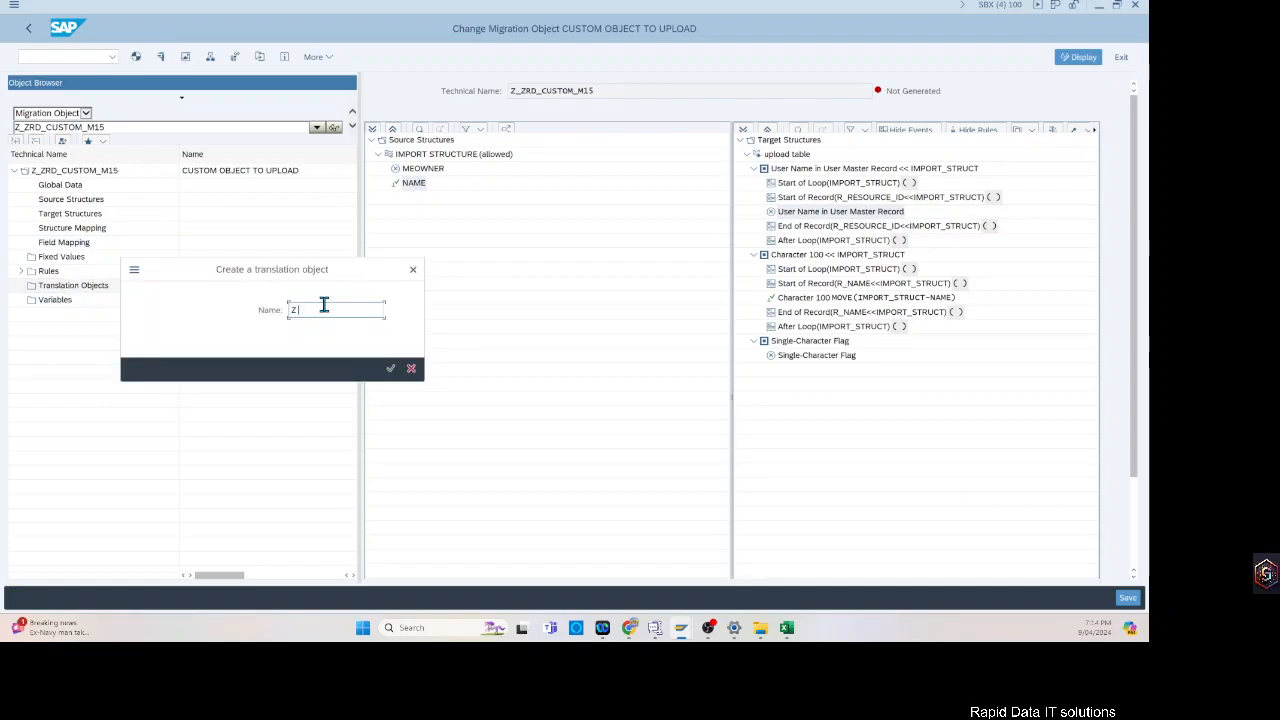
type("MAP")
key("Down")
key("Down")
key("Down")
key("Return")
type("_NEW")
key("Return")
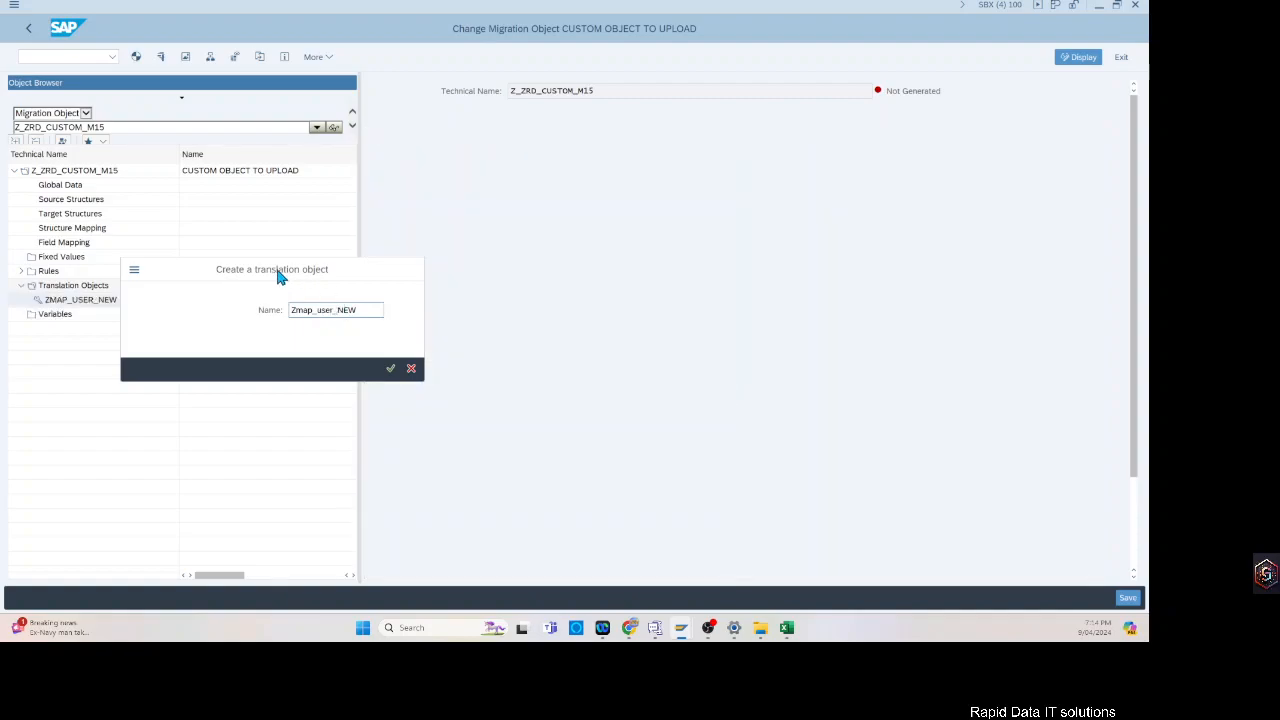
- Name the translation object's import parameter IV_MEOWNER and its export parameter EV_MEOWNER
left_click(498, 212)
type("IV")
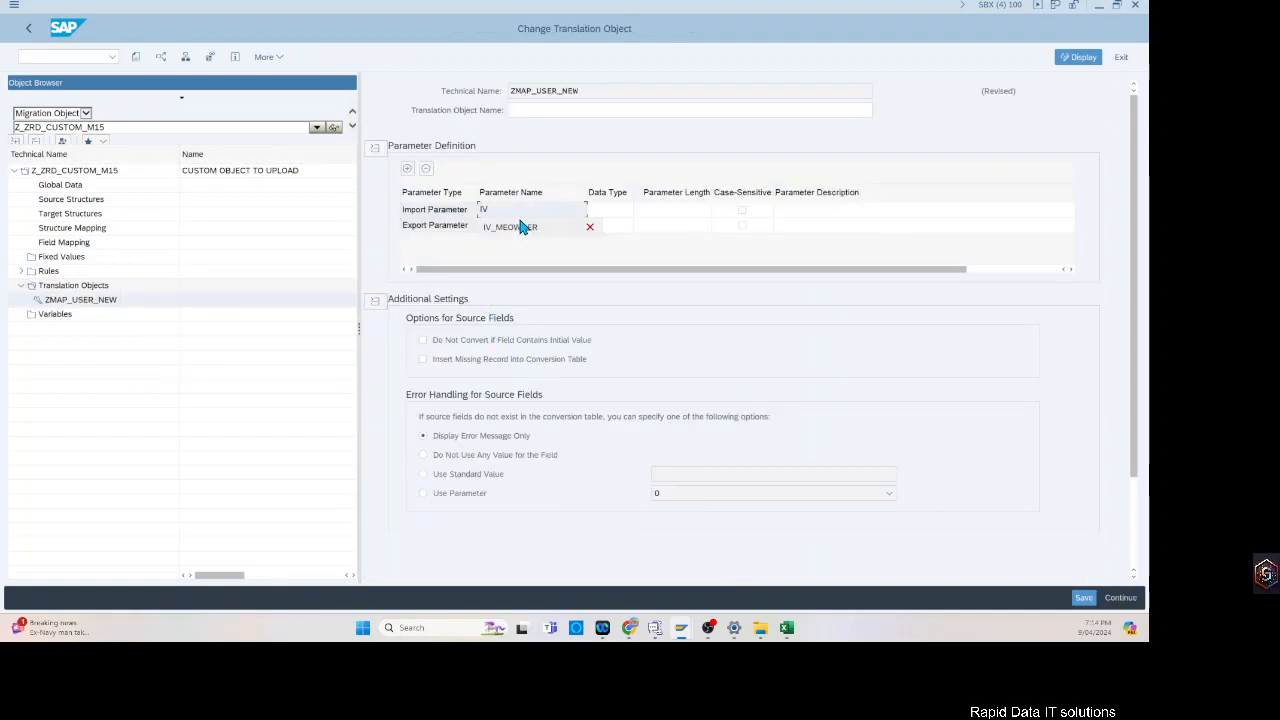
left_click(515, 227)
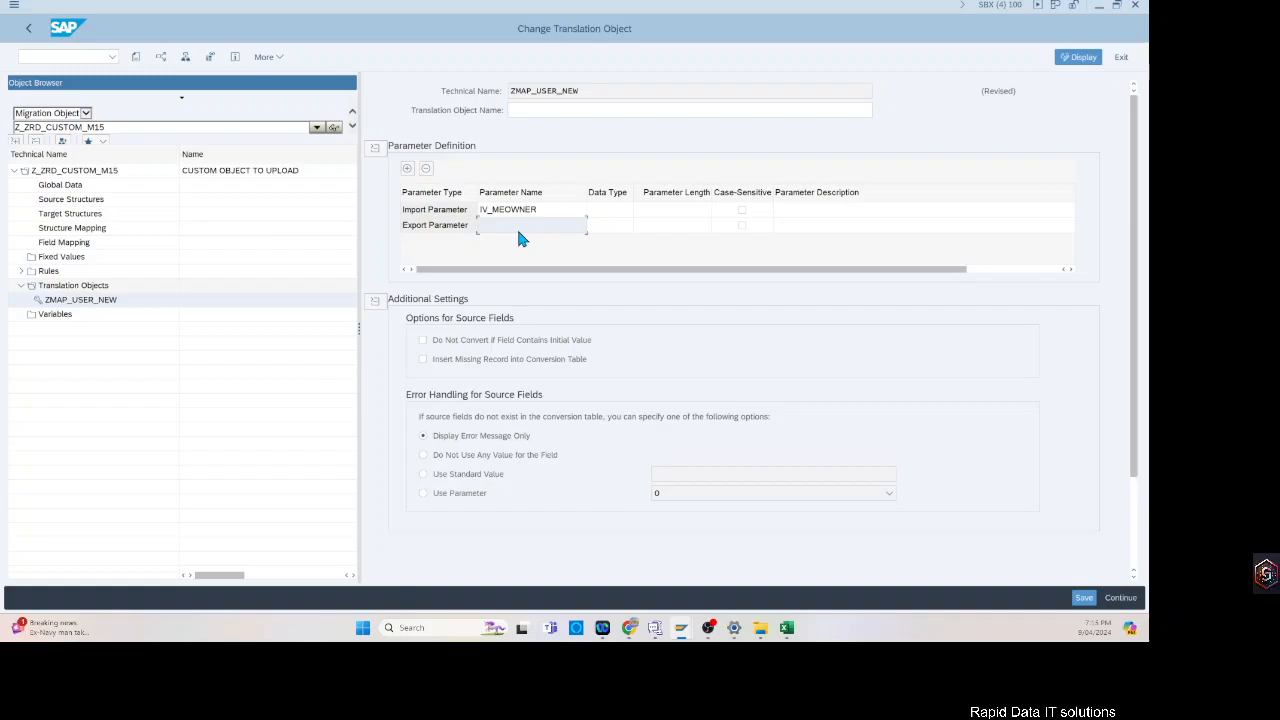
type("EV_MEOWNER")
- Set data type CHAR and length 12 for both the IV_MEOWNER and EV_MEOWNER parameters
left_click(986, 270)
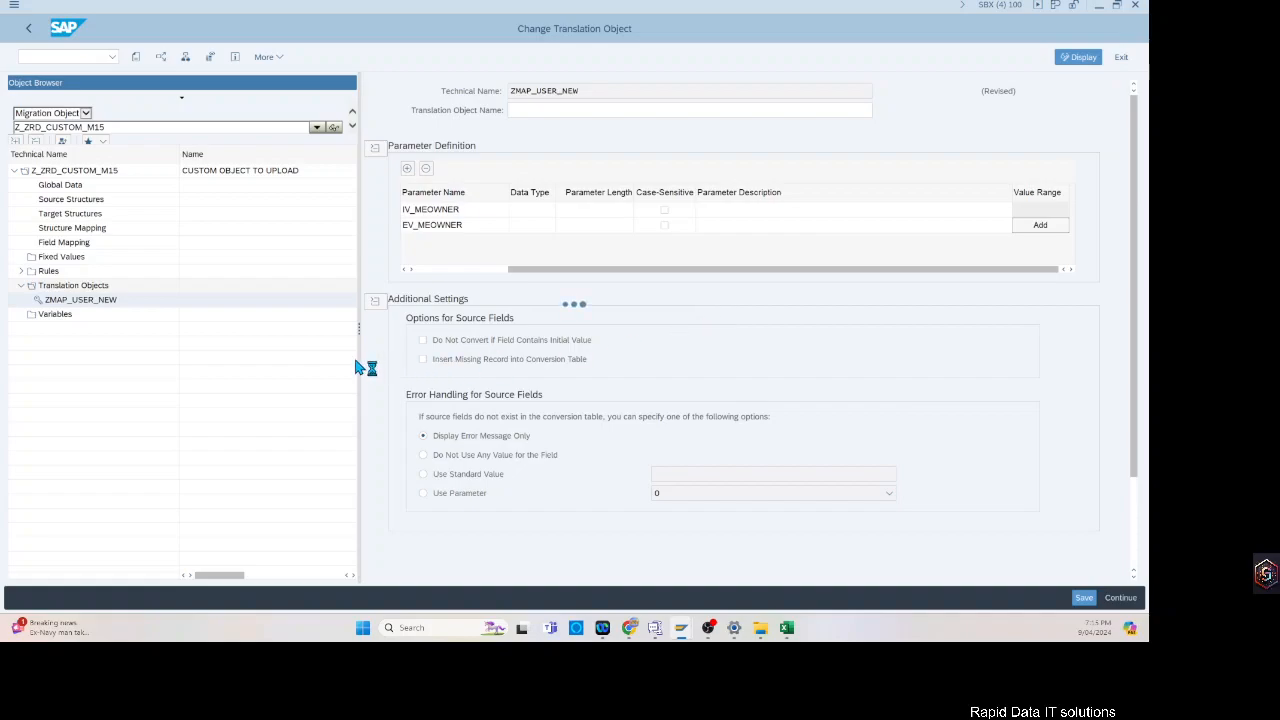
left_click(491, 252)
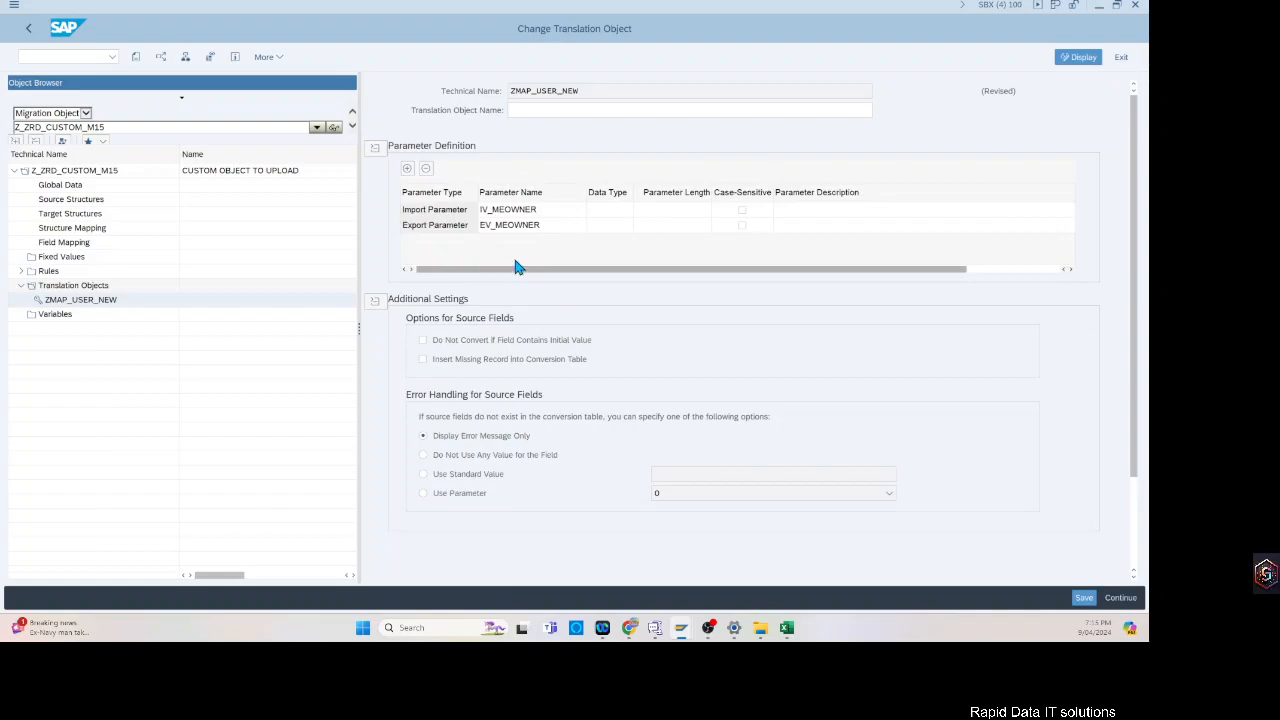
type("CHAR")
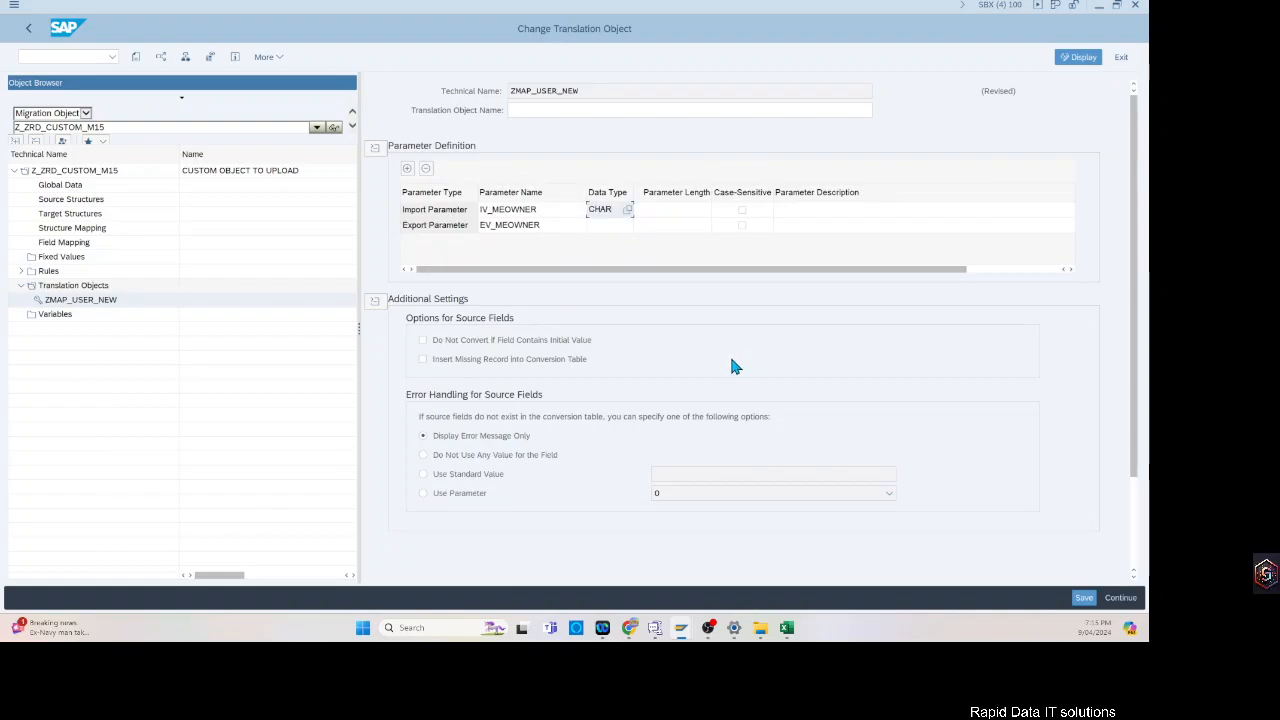
left_click(697, 211)
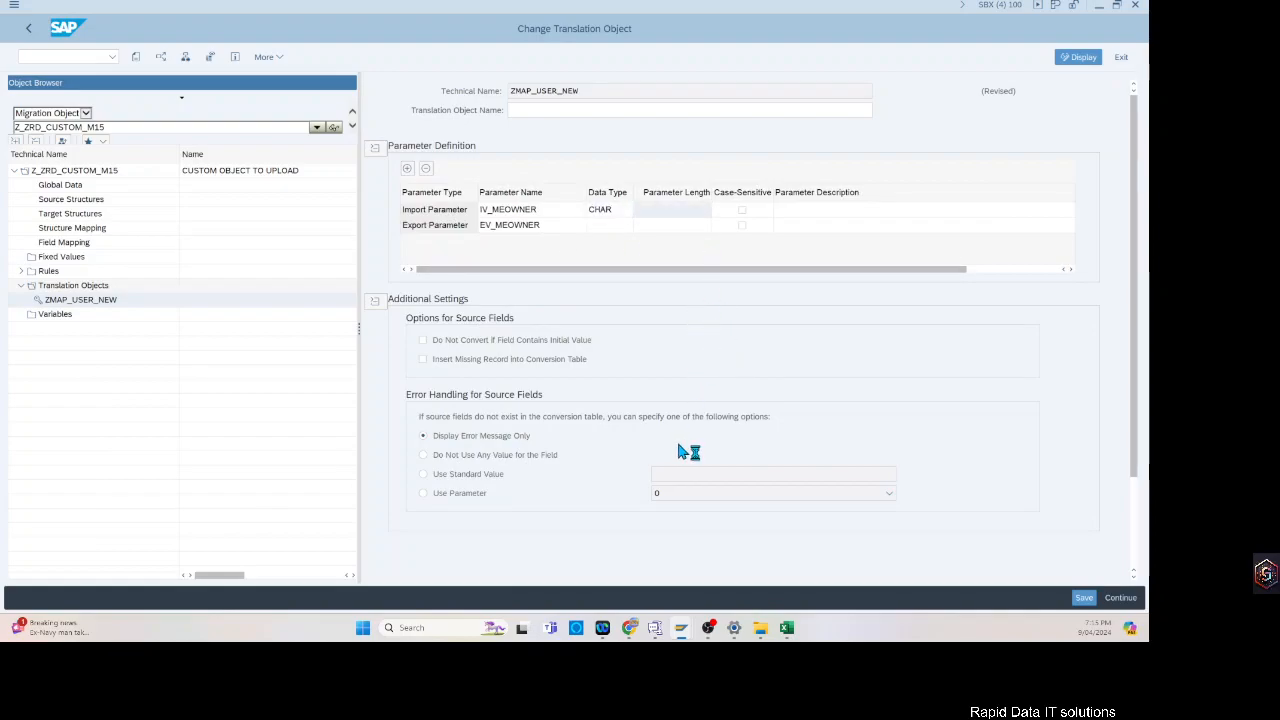
type("12")
left_click(605, 226)
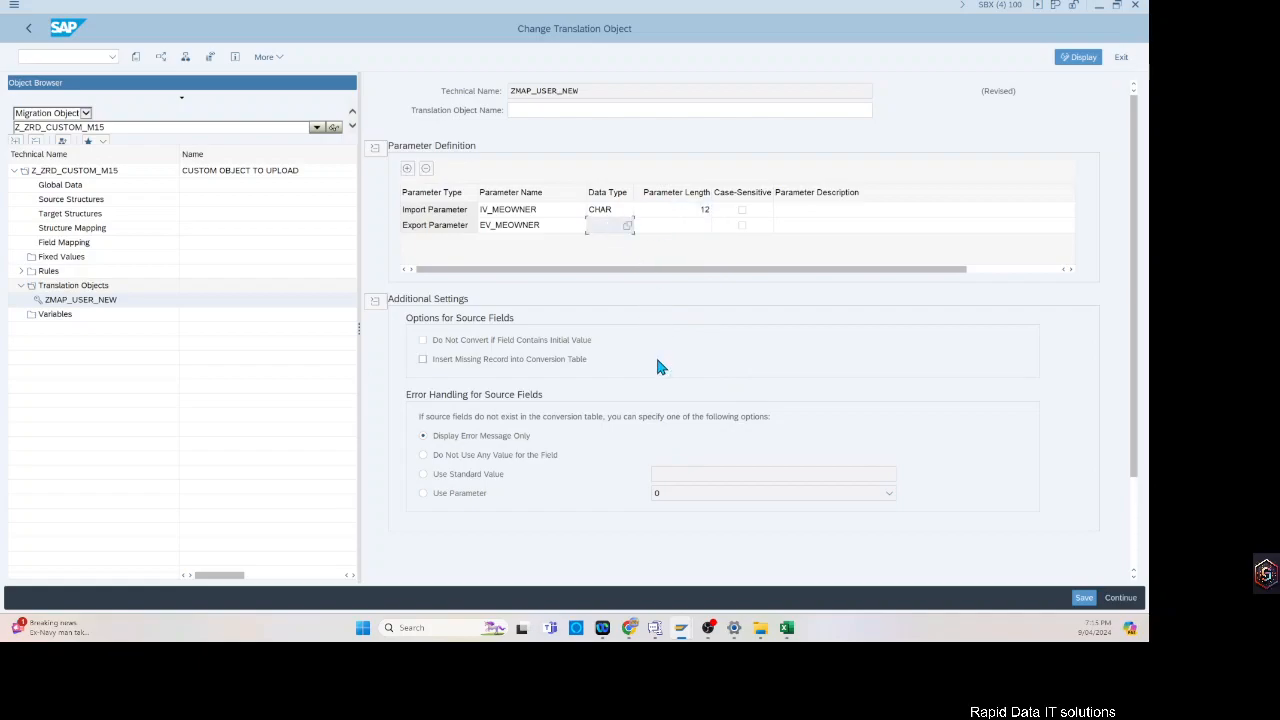
type("CHAR")
key("Tab")
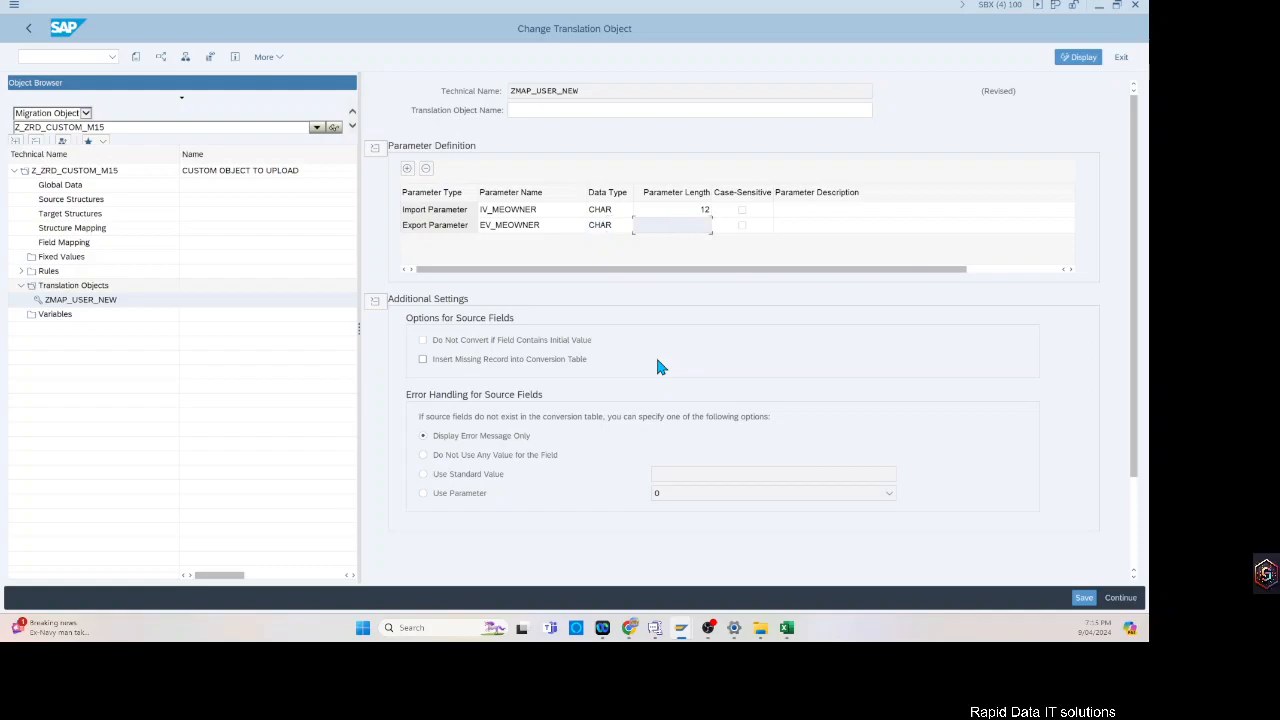
type("12")
- Define the value range of the EV_MEOWNER export parameter with value table USR02 and field BNAME
left_click_drag(955, 270, 991, 271)
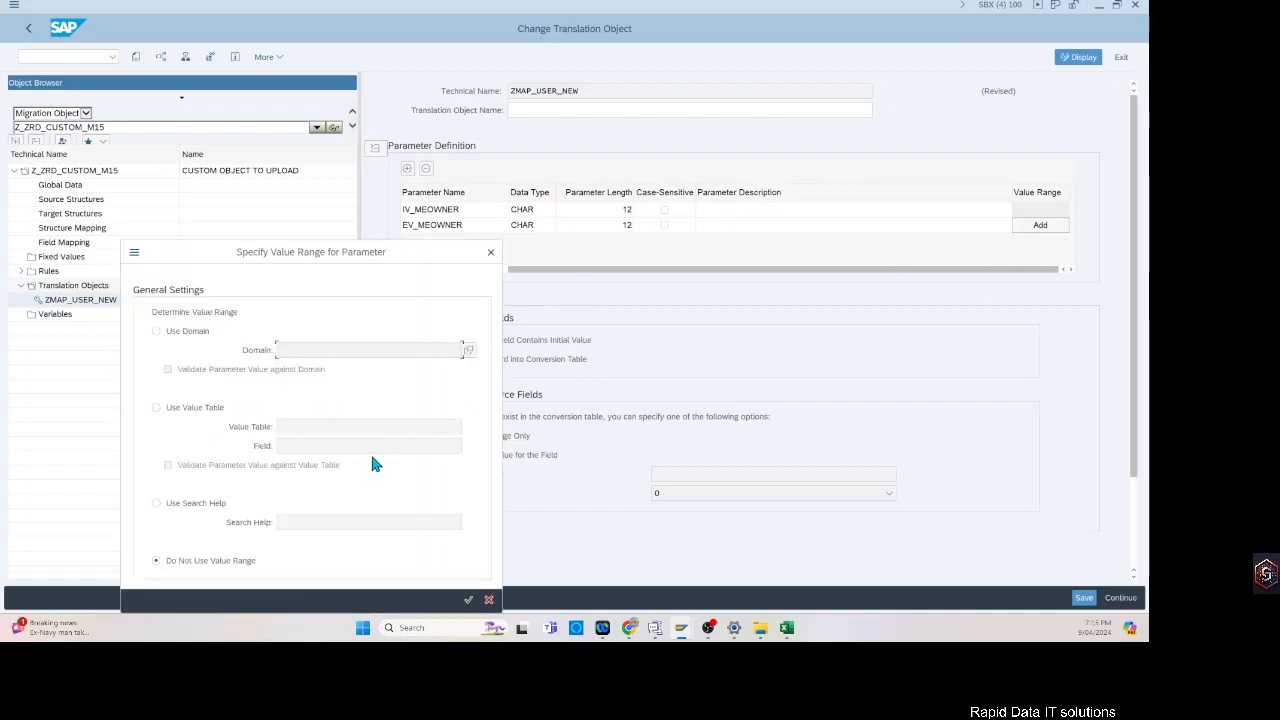
left_click(156, 408)
left_click(302, 435)
type("B")
left_click_drag(293, 430, 117, 429)
key("BackSpace")
left_click(314, 448)
left_click(314, 446)
left_click(292, 464)
left_click_drag(318, 426, 240, 426)
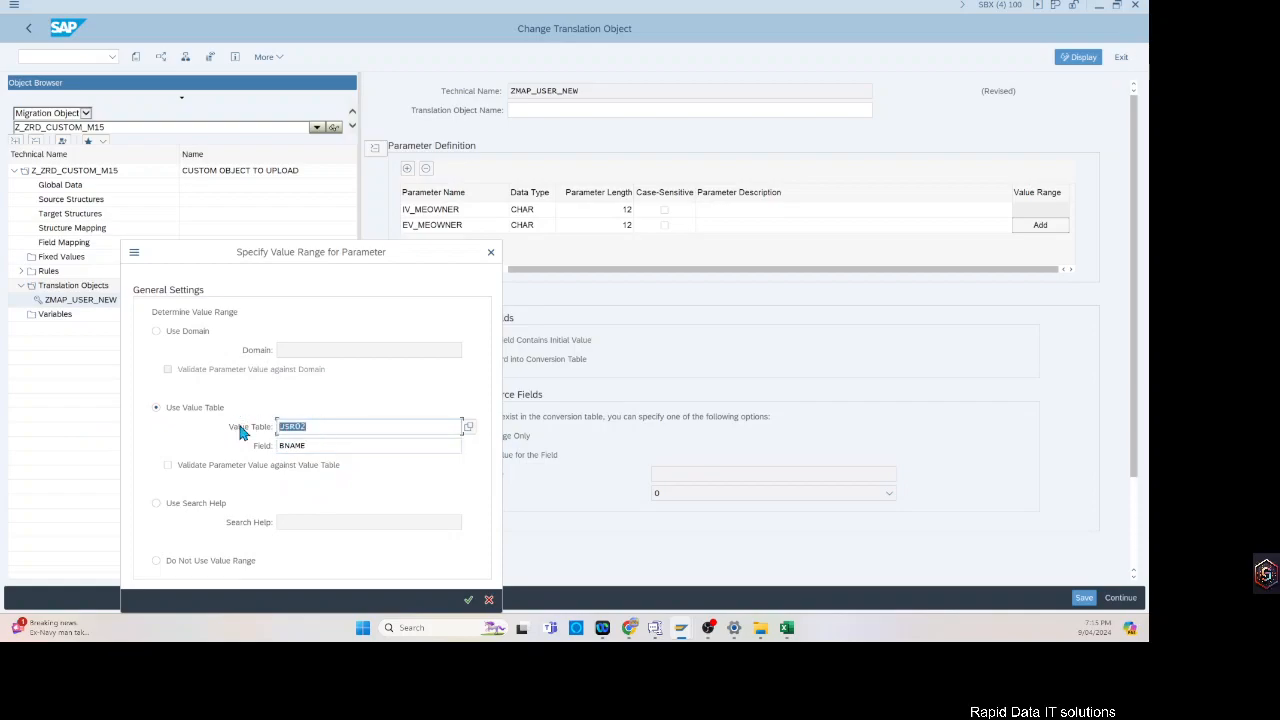
left_click(467, 599)
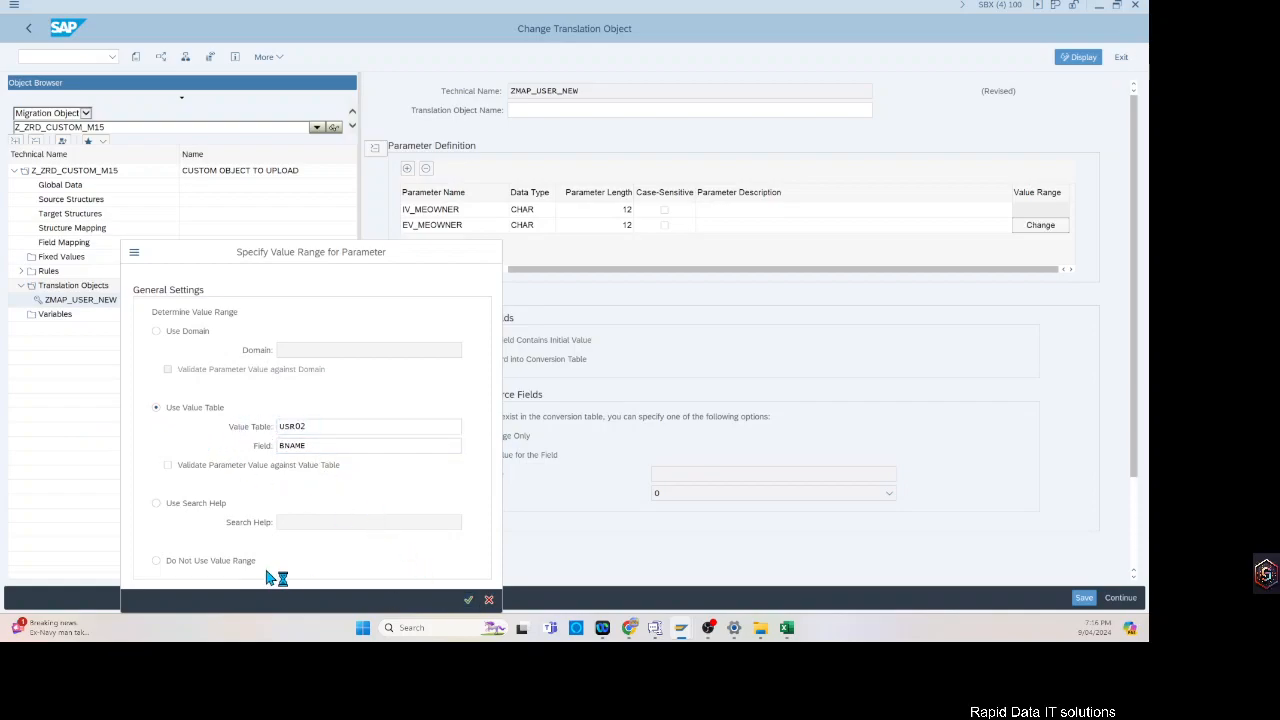
- Enable both source field options, set error handling to Use Parameter with 1 First Import Parameter, and save the translation object
left_click(423, 359)
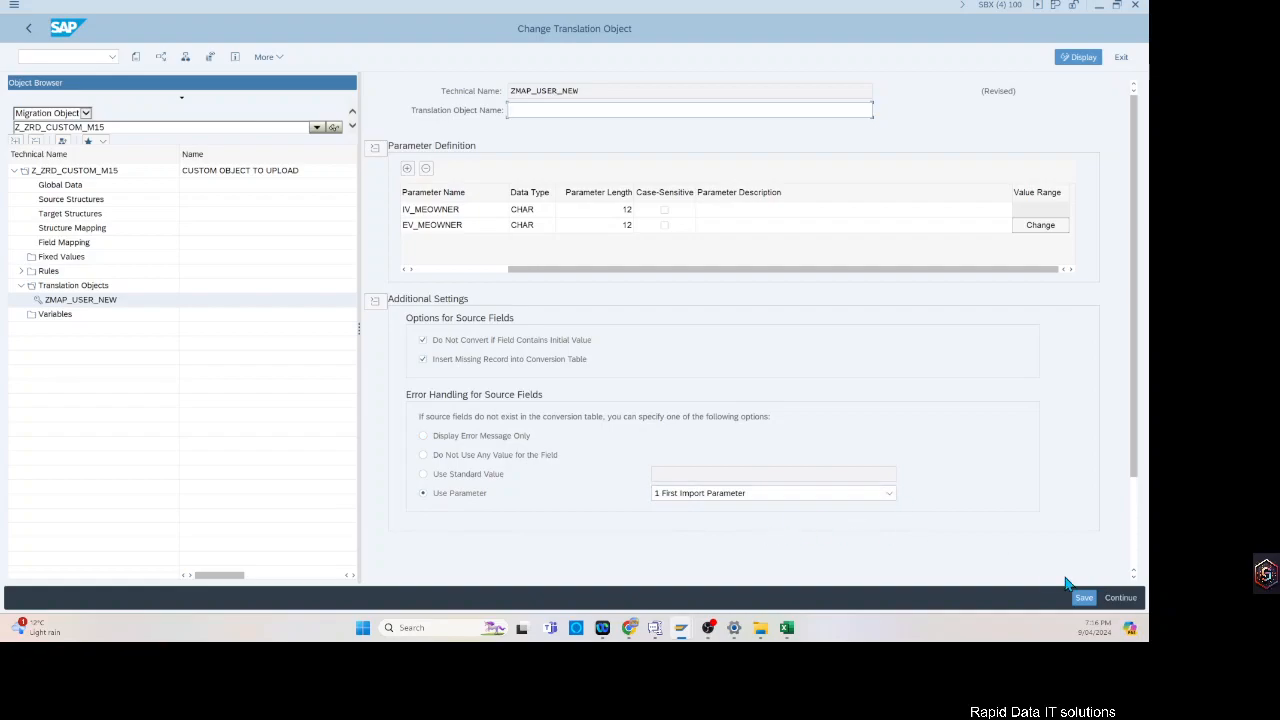
left_click(1085, 604)
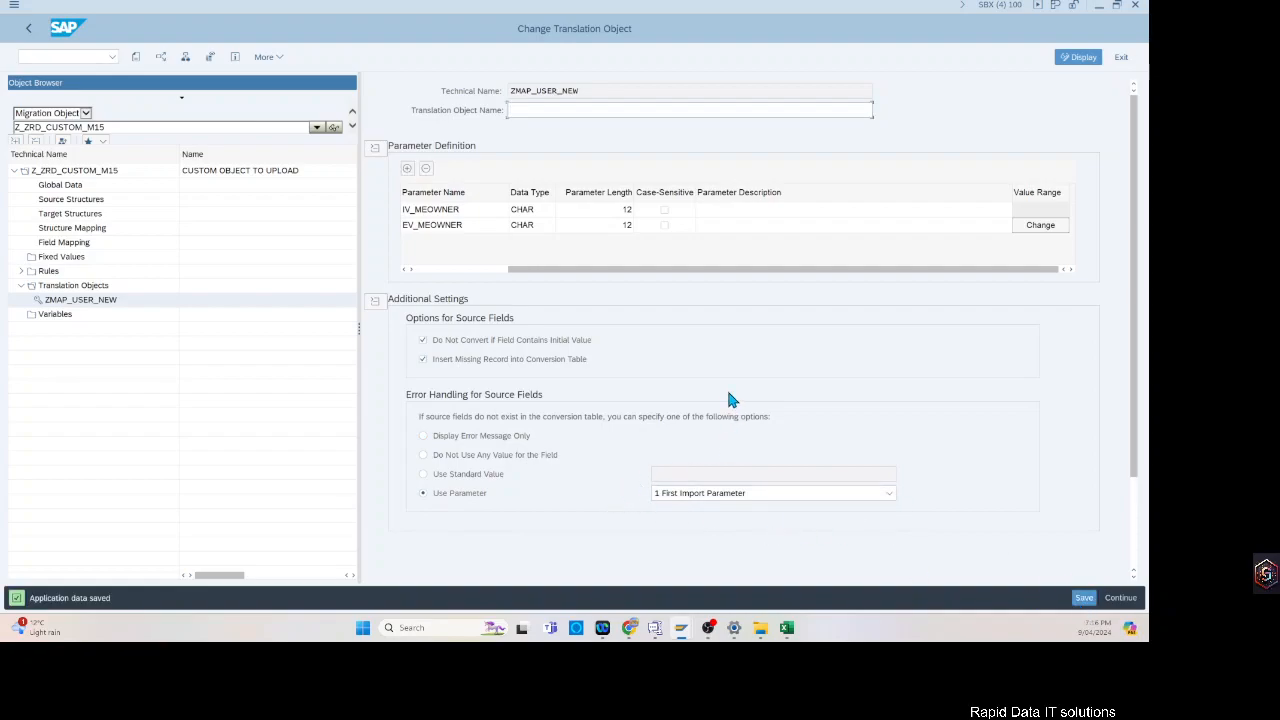
left_click(1080, 600)
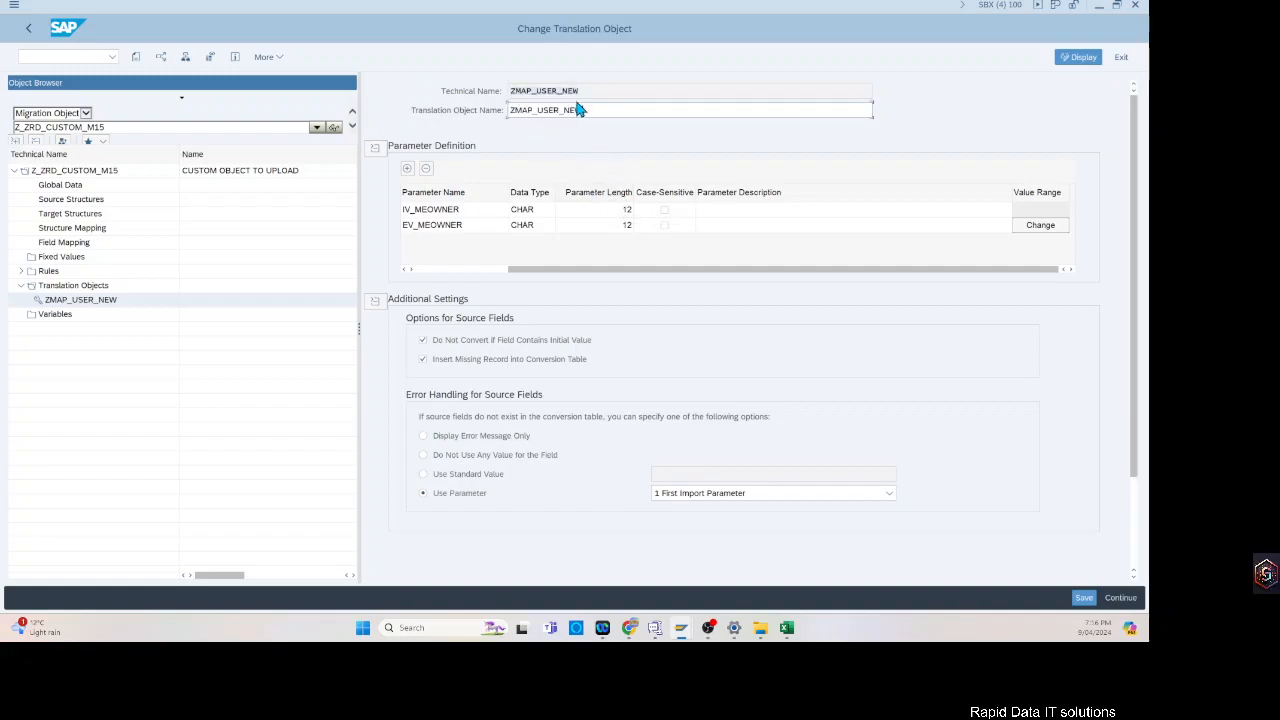
- Set the translation object name to "user id Mapping" and save it
left_click_drag(576, 109, 198, 121)
type("uSE")
left_click_drag(549, 112, 535, 115)
key("BackSpace")
type("id")
left_click(1091, 600)
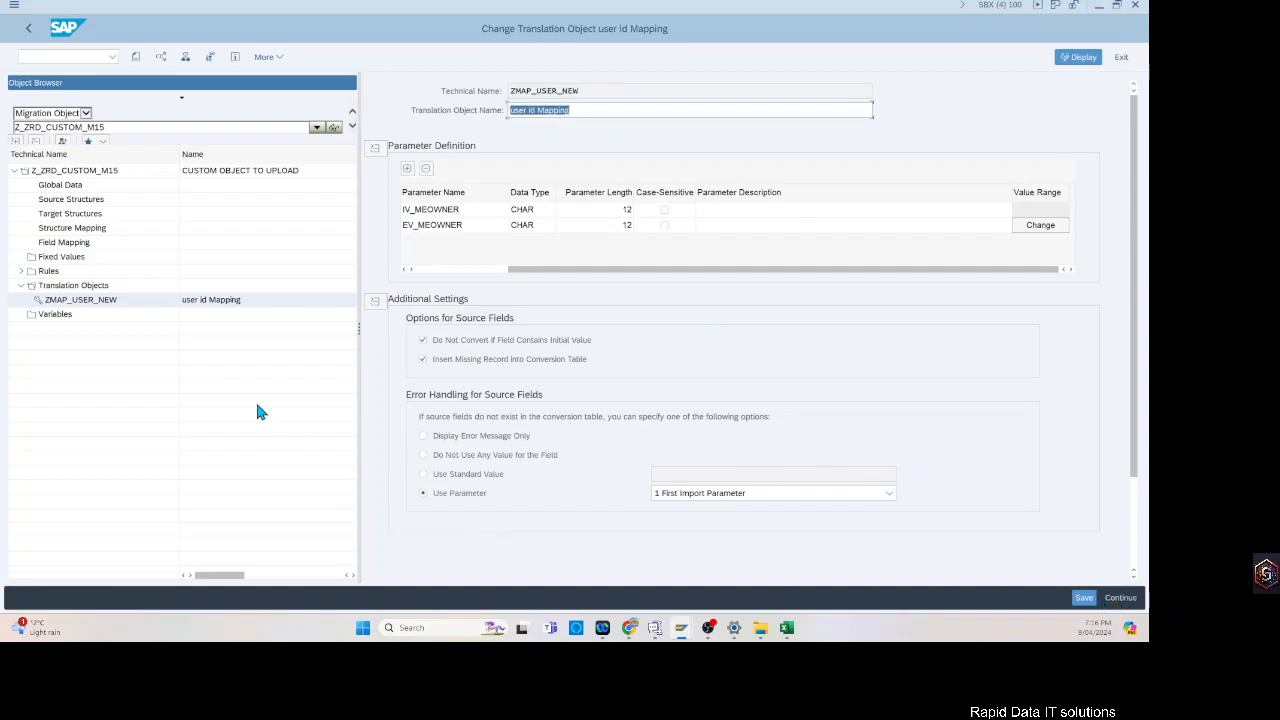
- Start creating a field-based rule and enter ZCVT_USER as its name
left_click(20, 272)
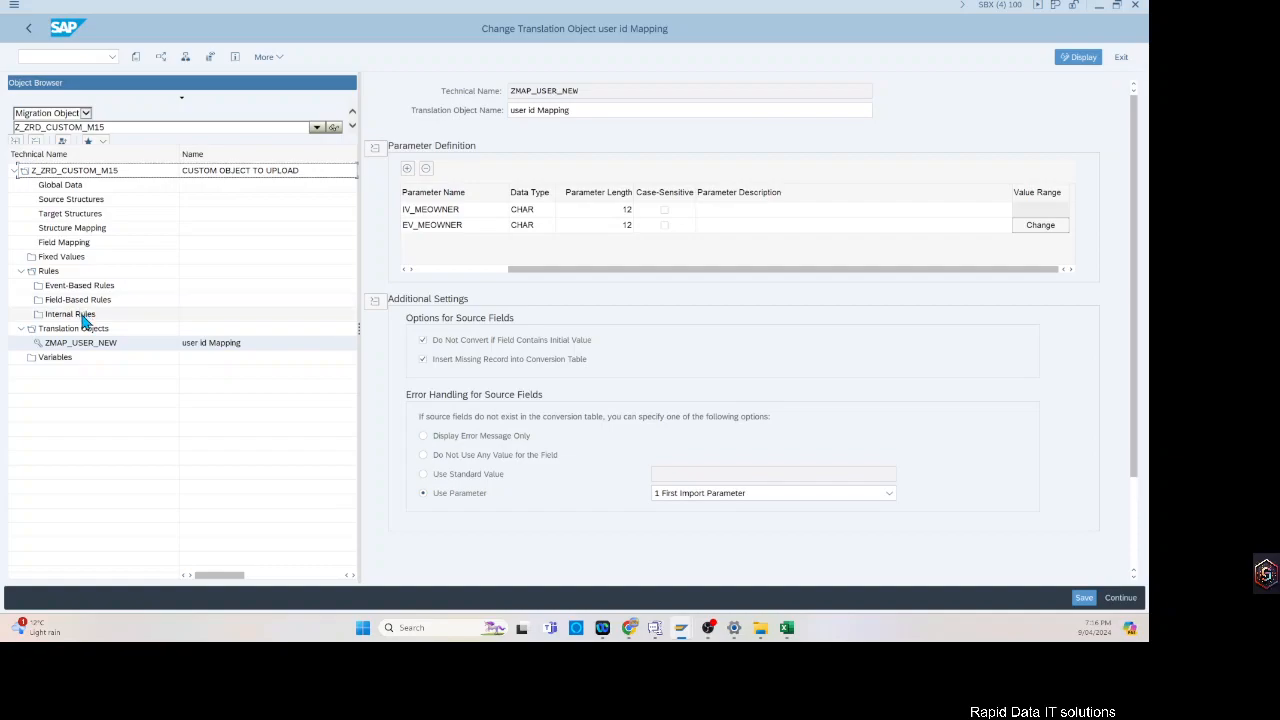
left_click(78, 302)
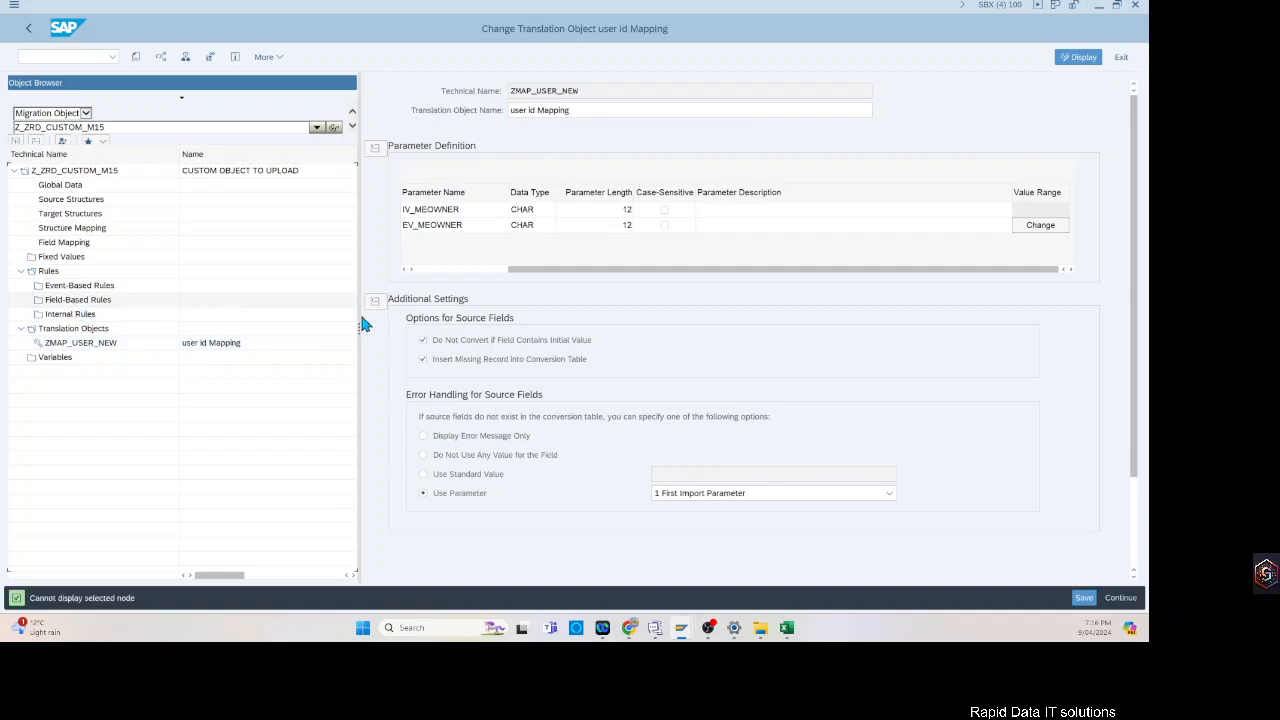
right_click(86, 304)
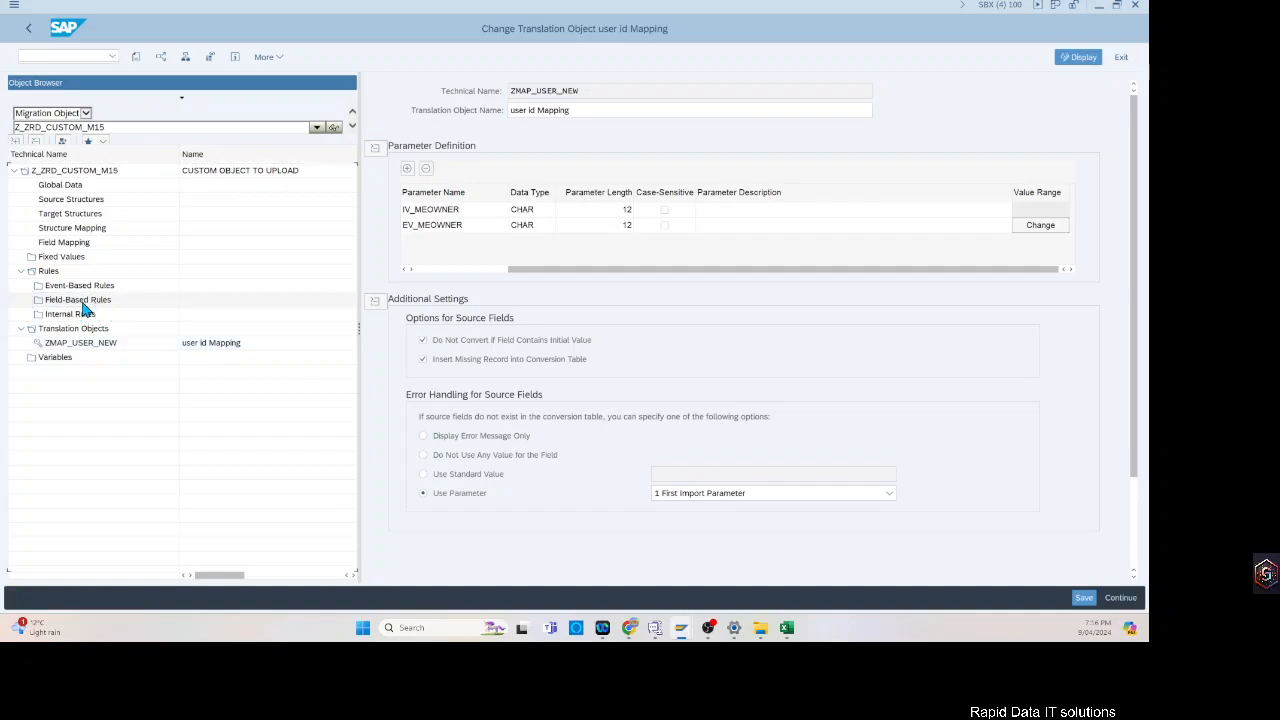
left_click(128, 312)
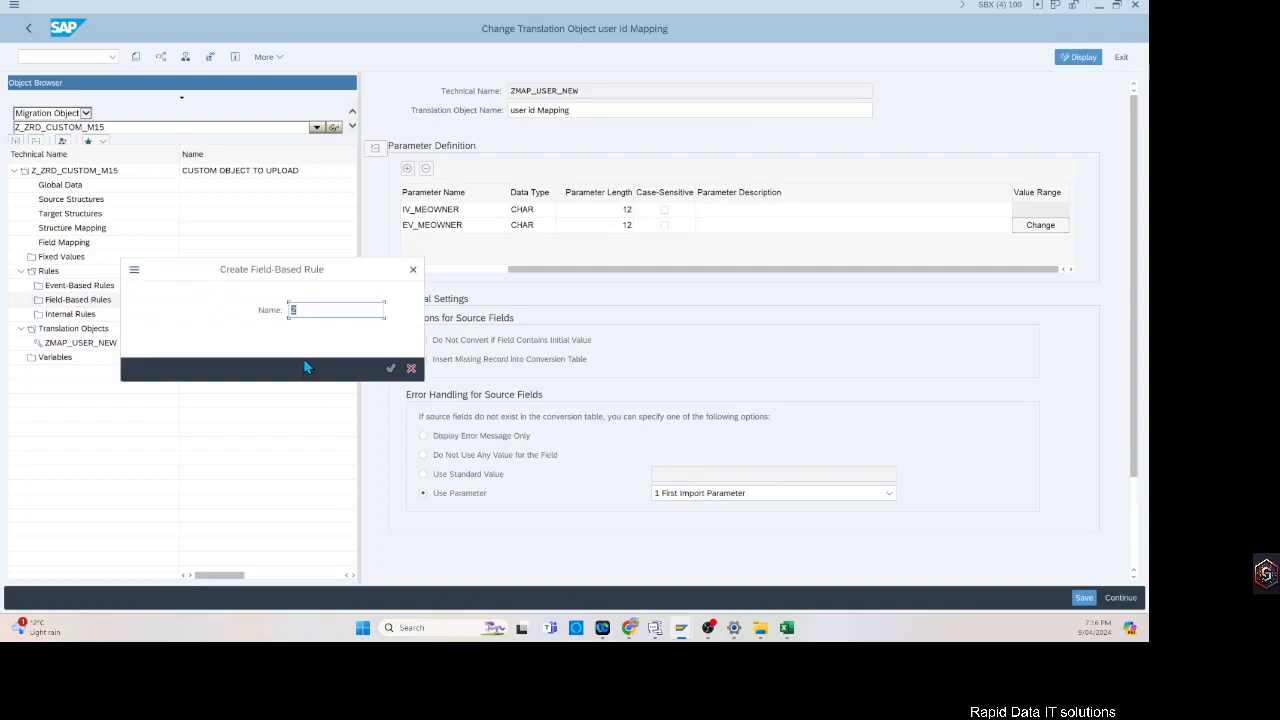
key("BackSpace")
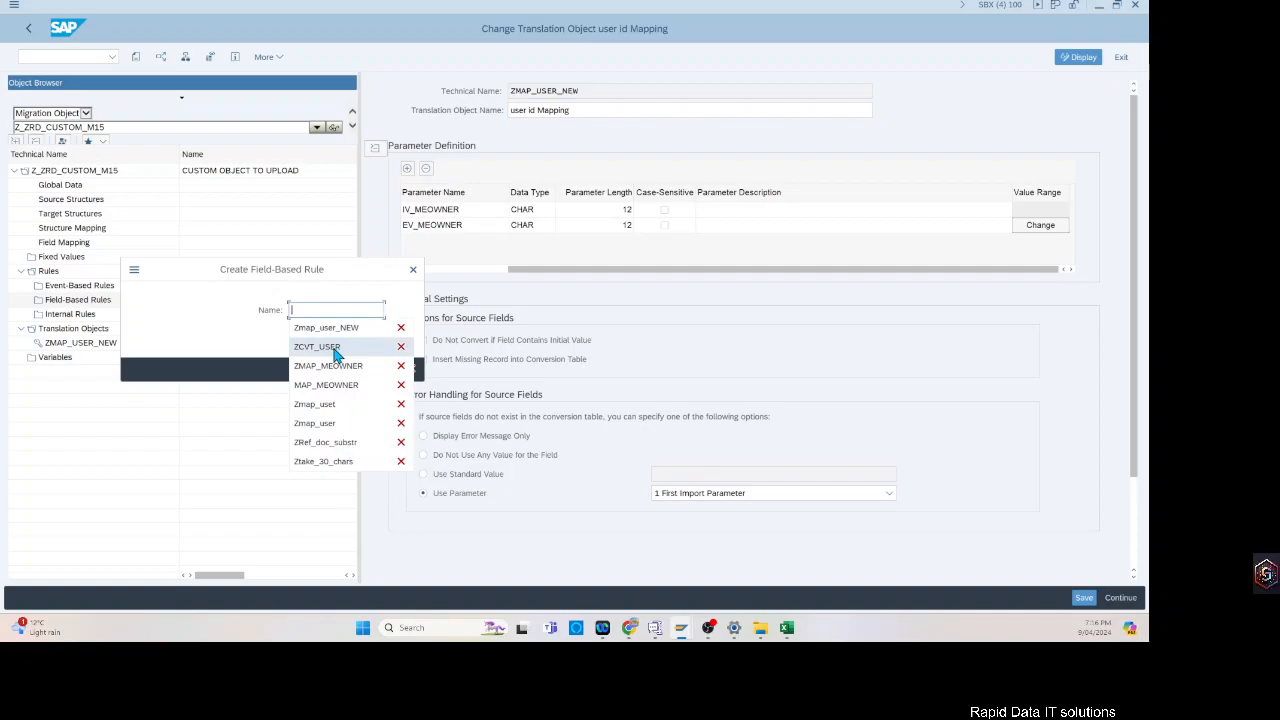
left_click(330, 347)
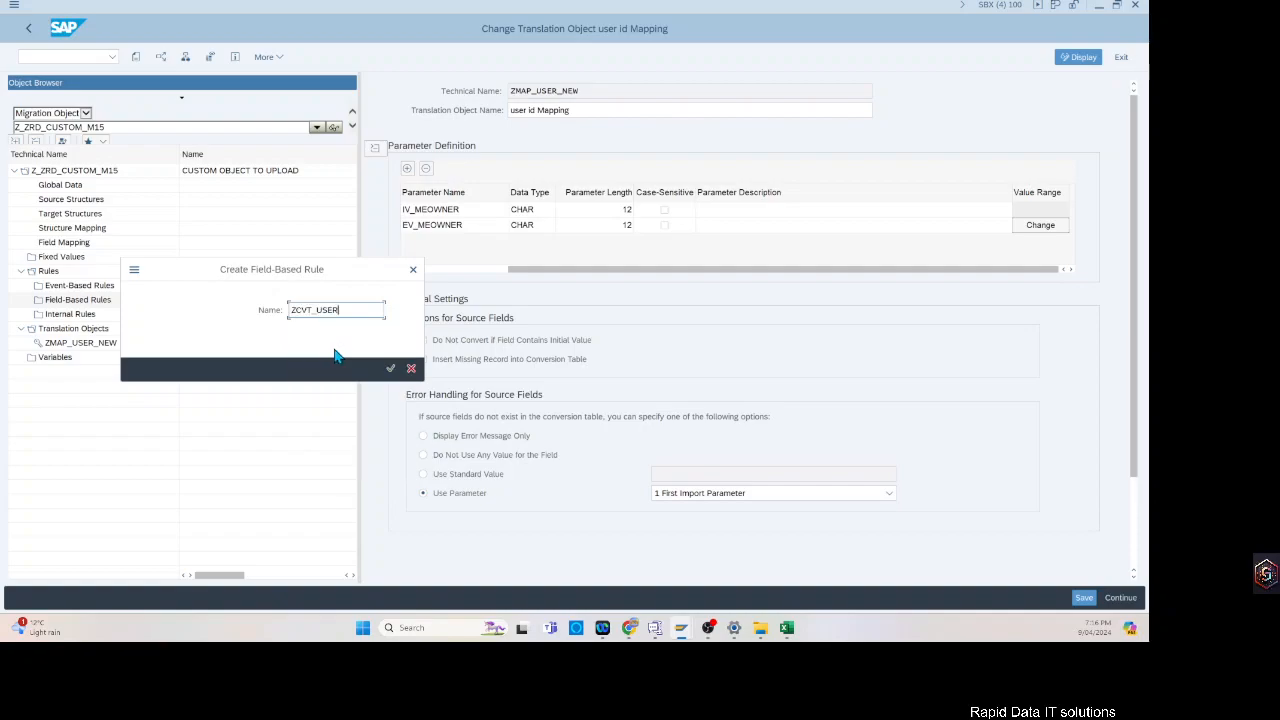
- Search Windows for Notepad and open it
mouse_move(655, 628)
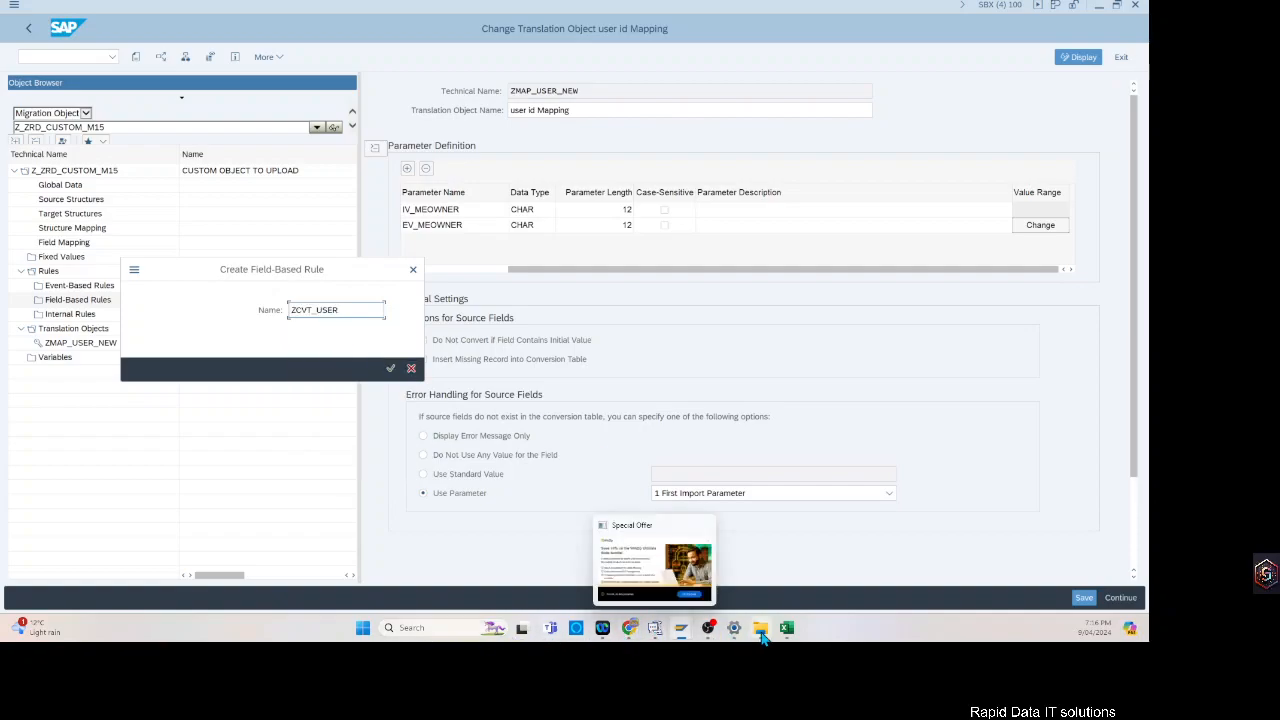
mouse_move(787, 634)
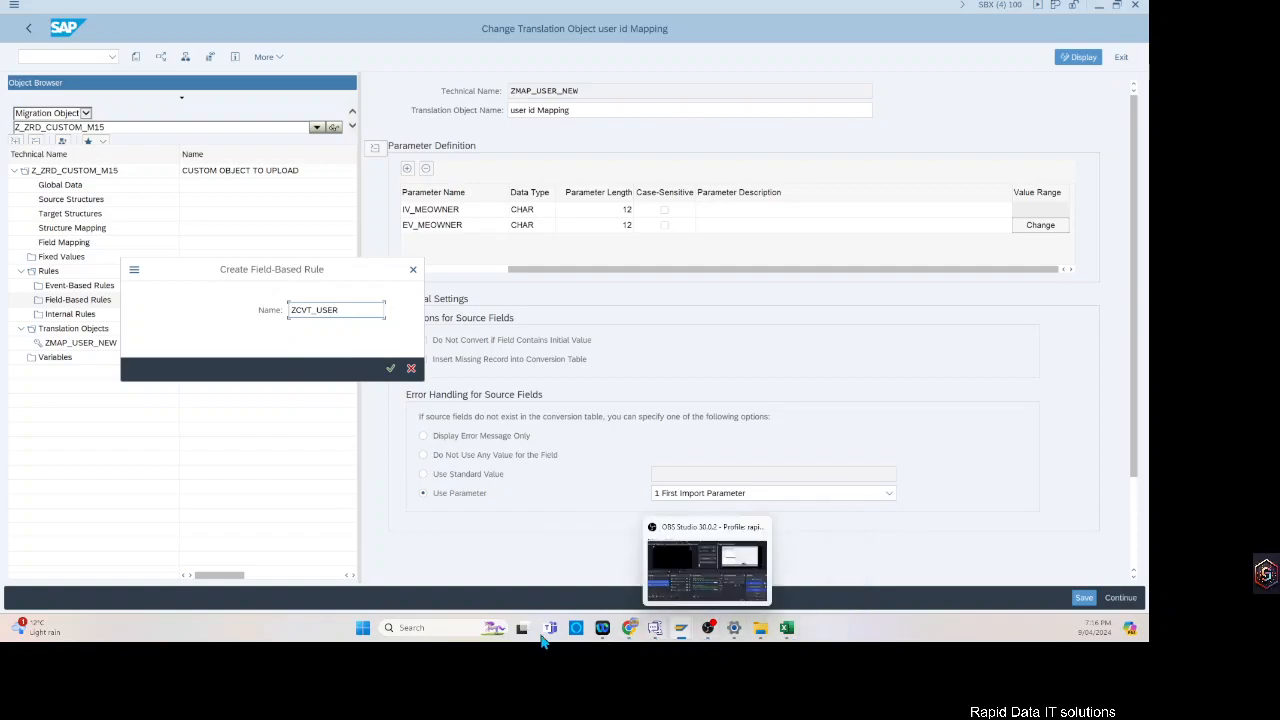
left_click(452, 627)
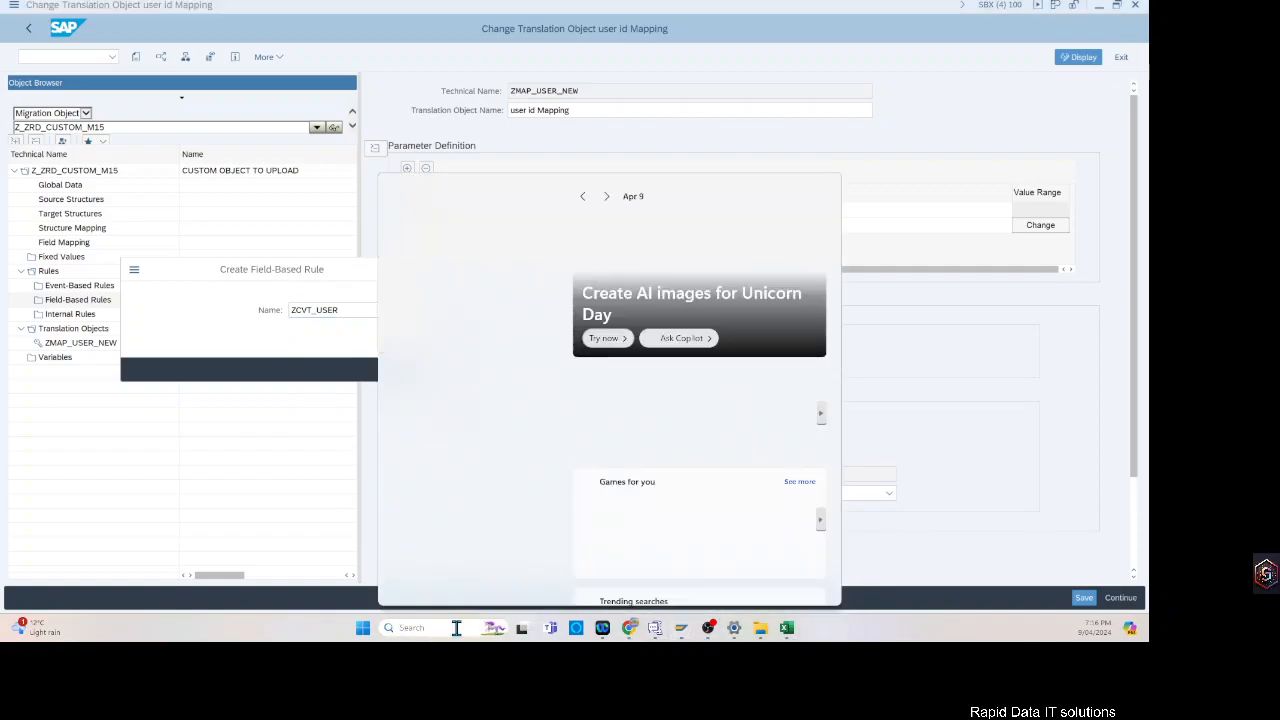
type("note")
key("Return")
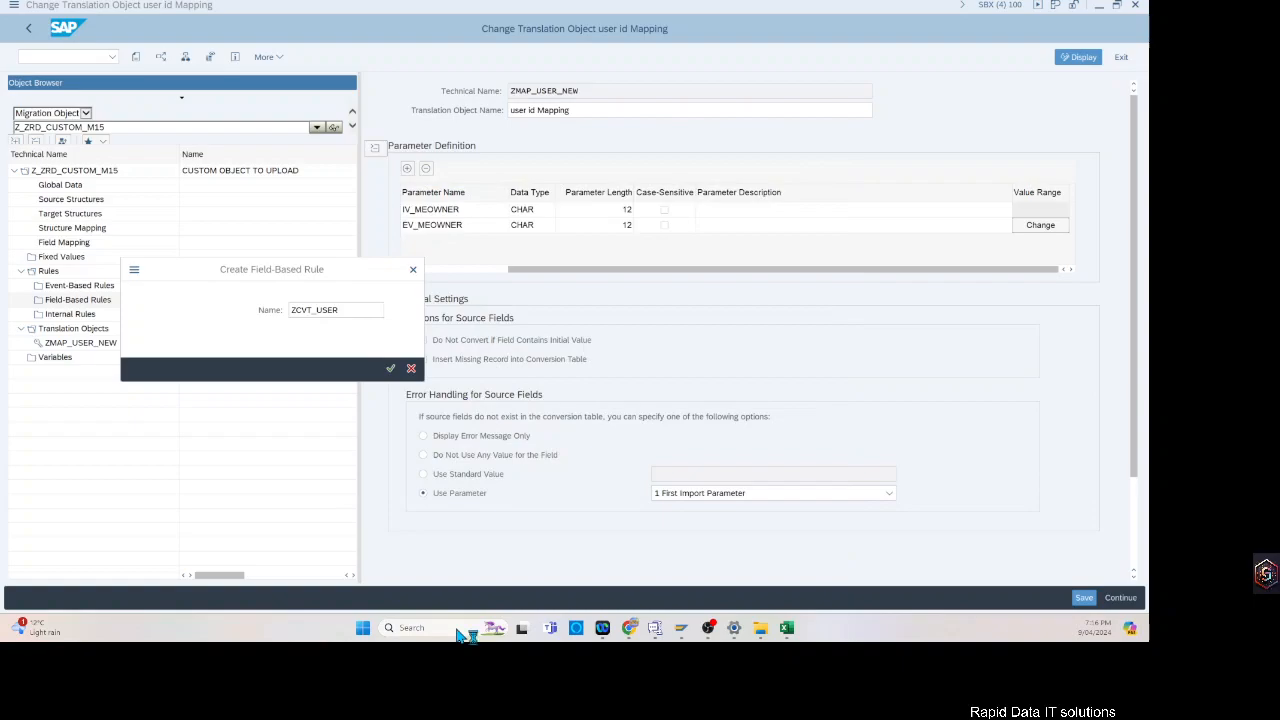
left_click(577, 223)
left_click(764, 402)
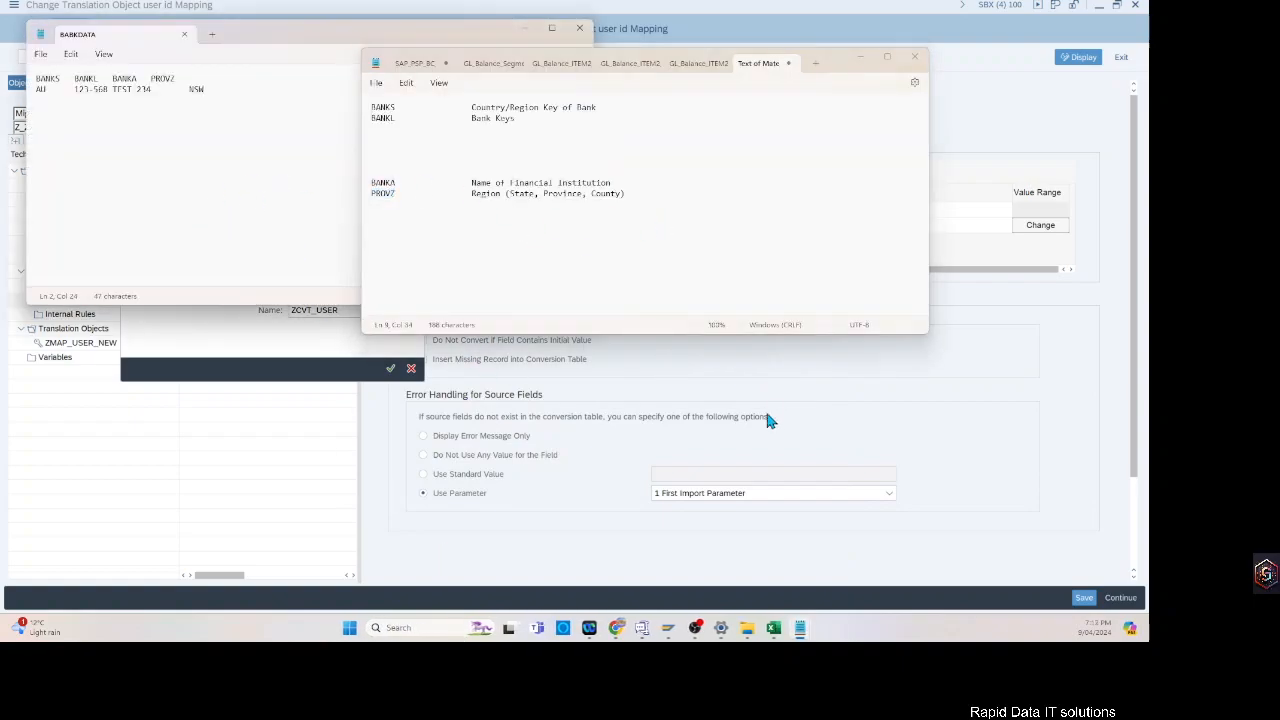
- Cancel the rule creation, switch the object browser to projects, search for z*, and open the project zRapidData_Migrate
left_click(411, 369)
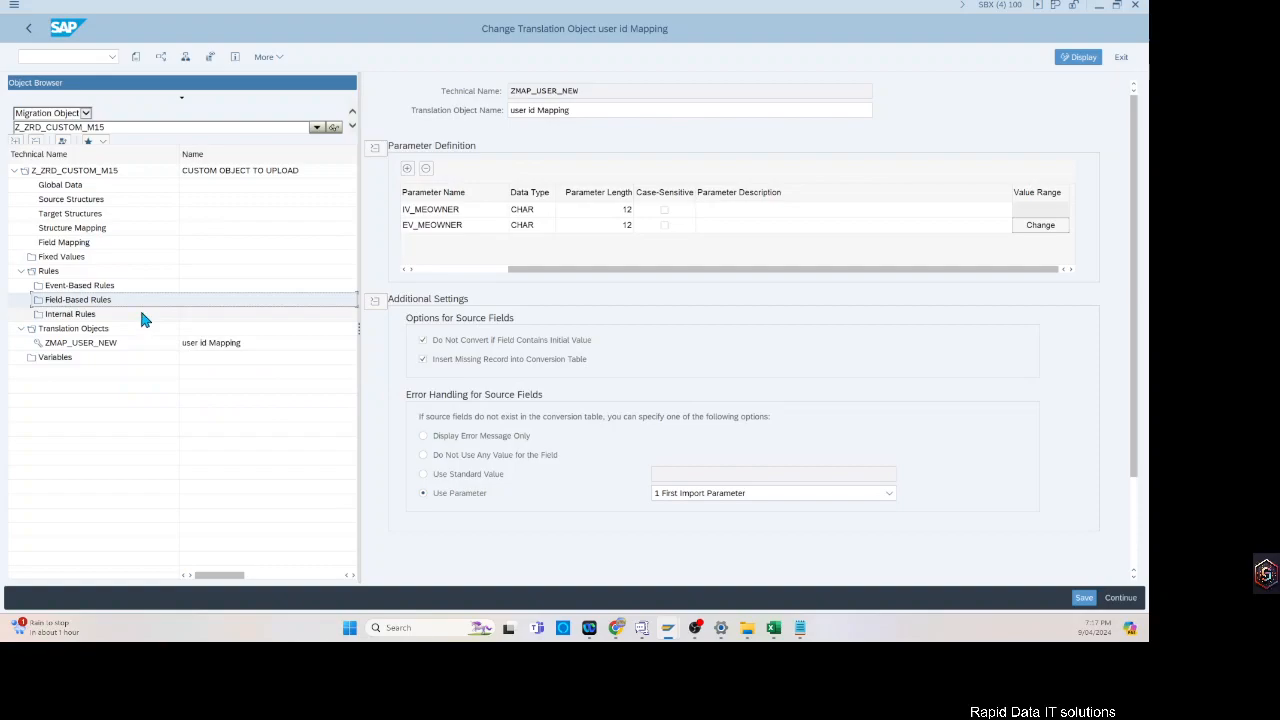
double_click(112, 127)
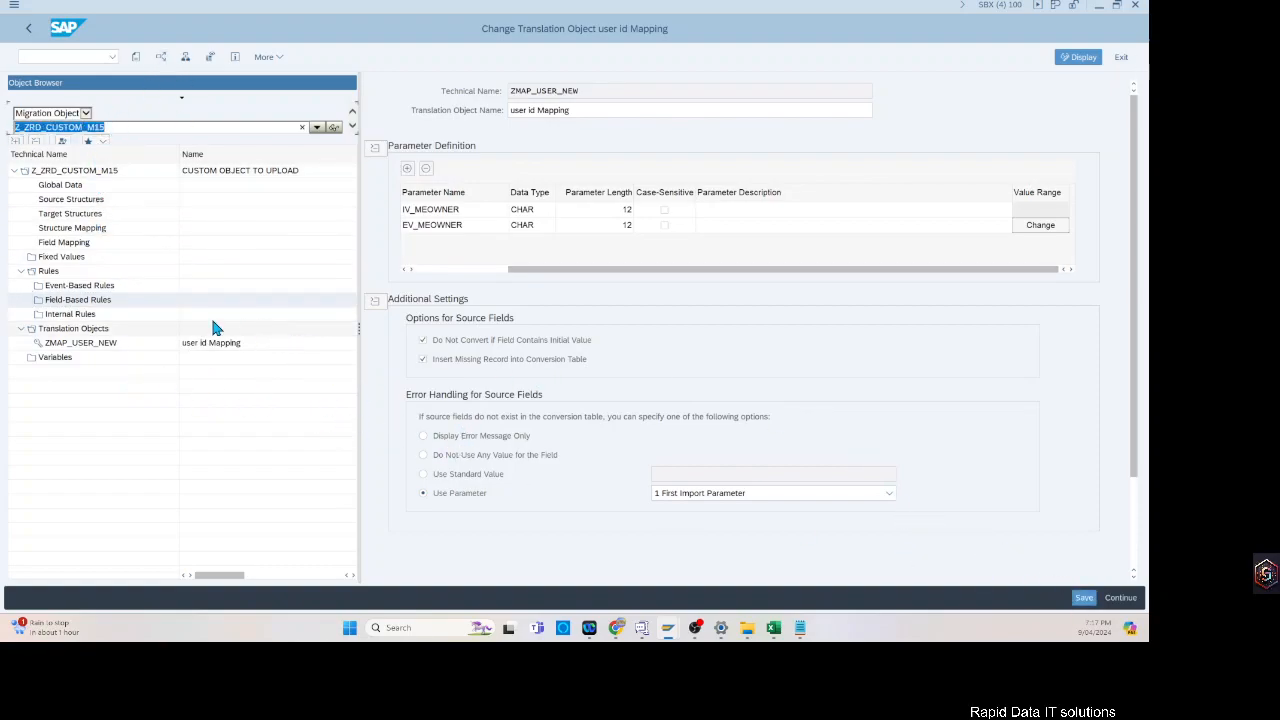
left_click(86, 113)
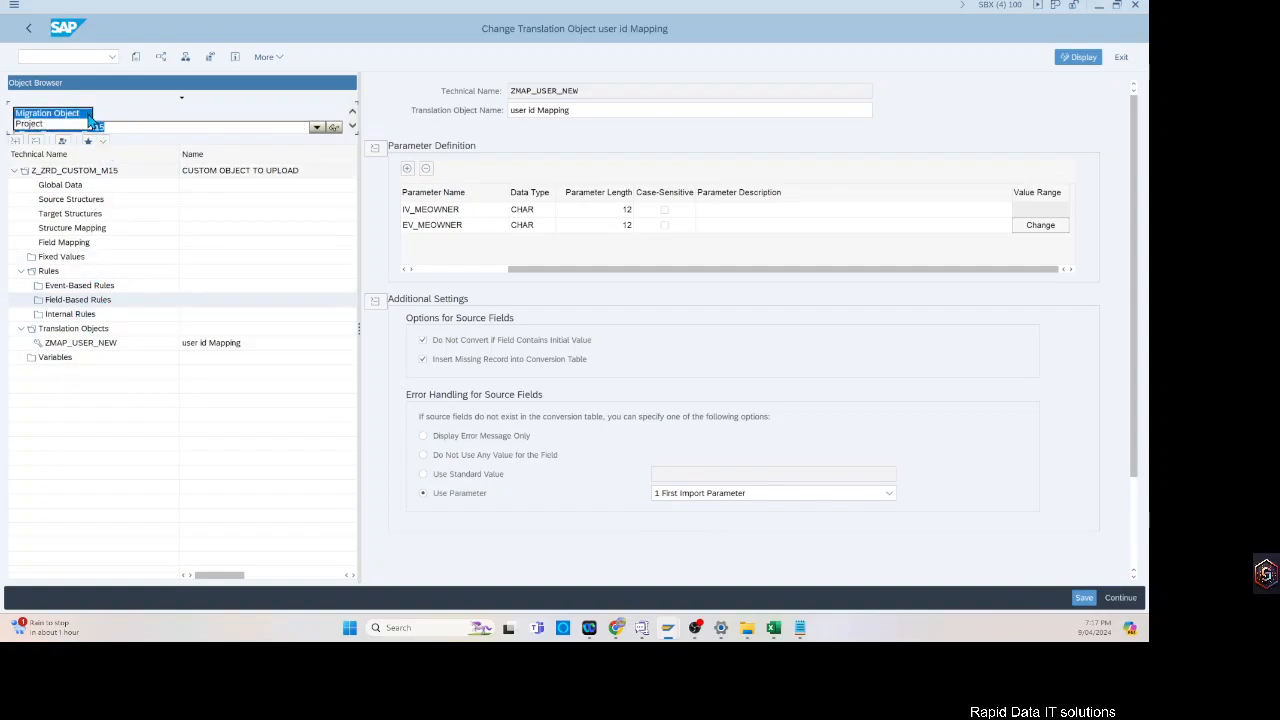
left_click(40, 138)
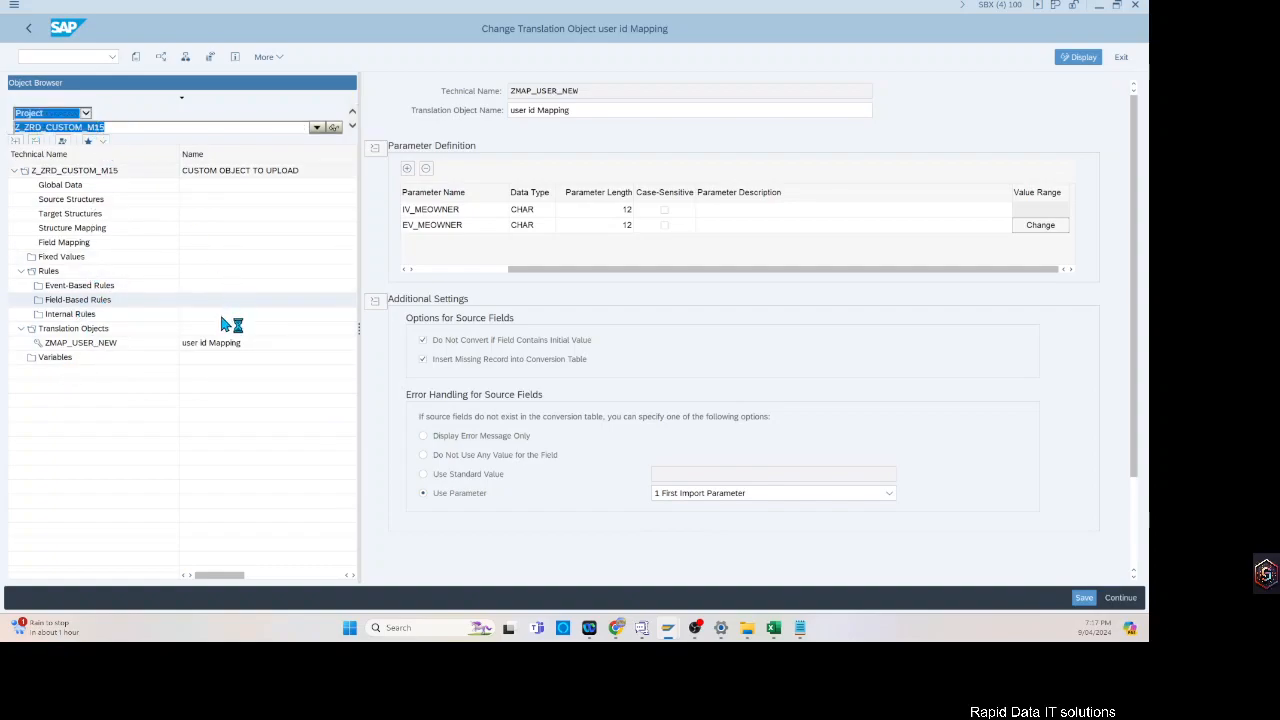
type("z")
key("Return")
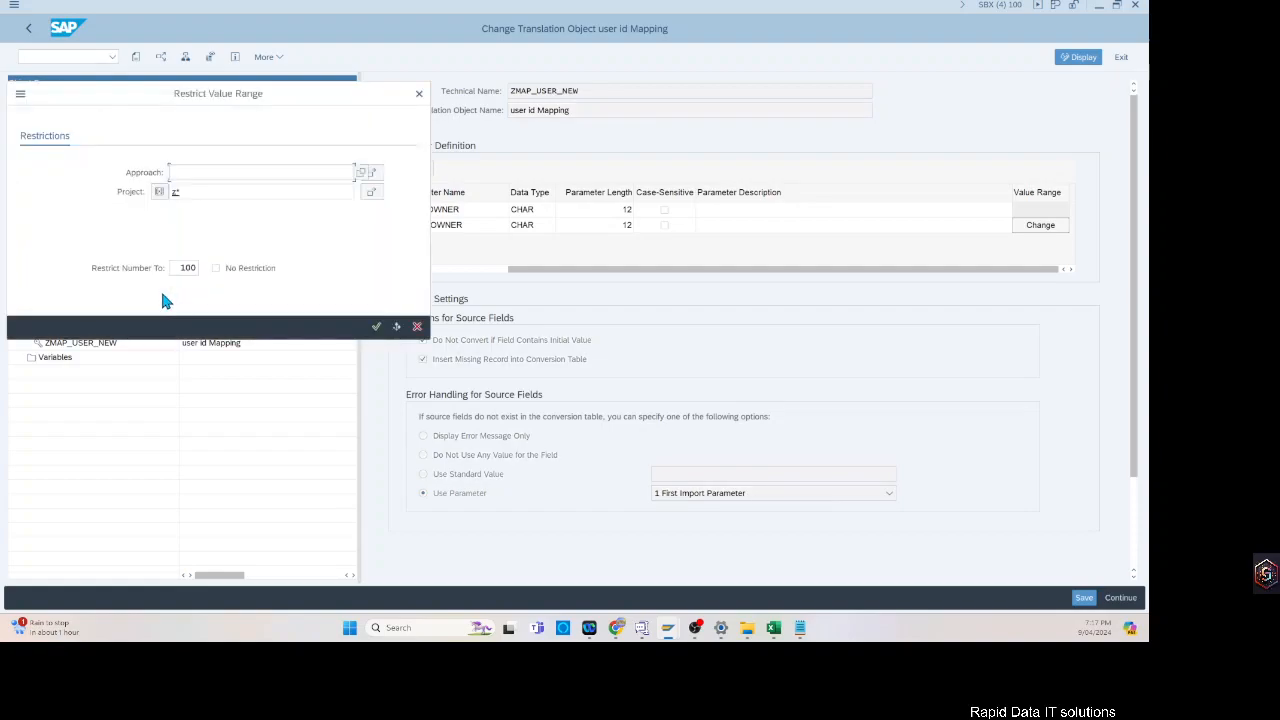
key("Return")
scroll(220, 462, "down", 1)
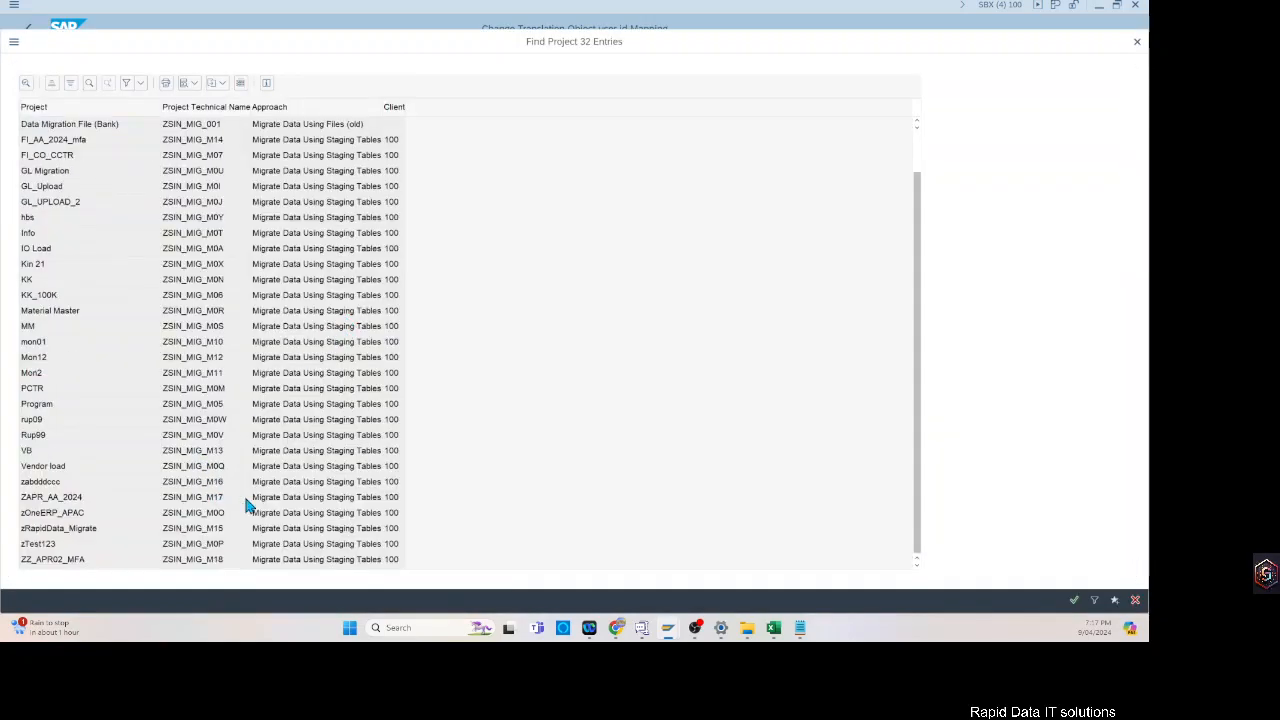
left_click(66, 534)
double_click(66, 534)
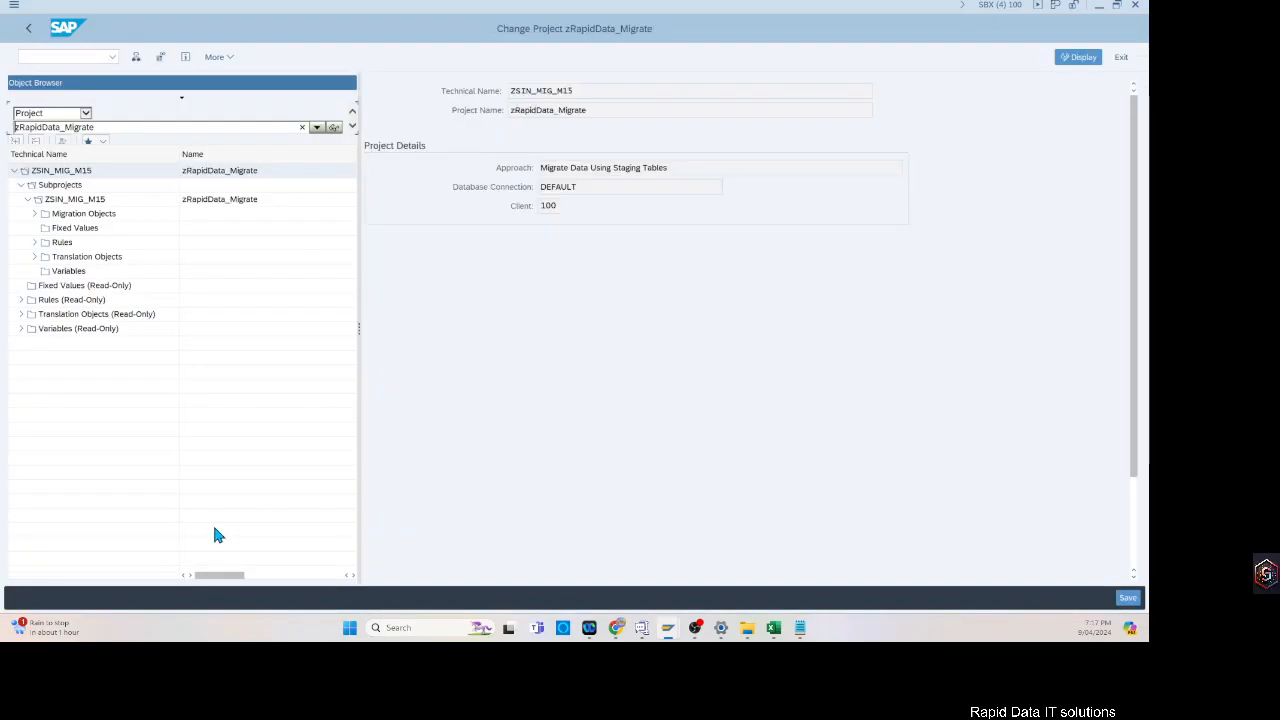
- Open the field-based rule CVT_LAND1 under the subproject's rules and copy its entire code
left_click(33, 242)
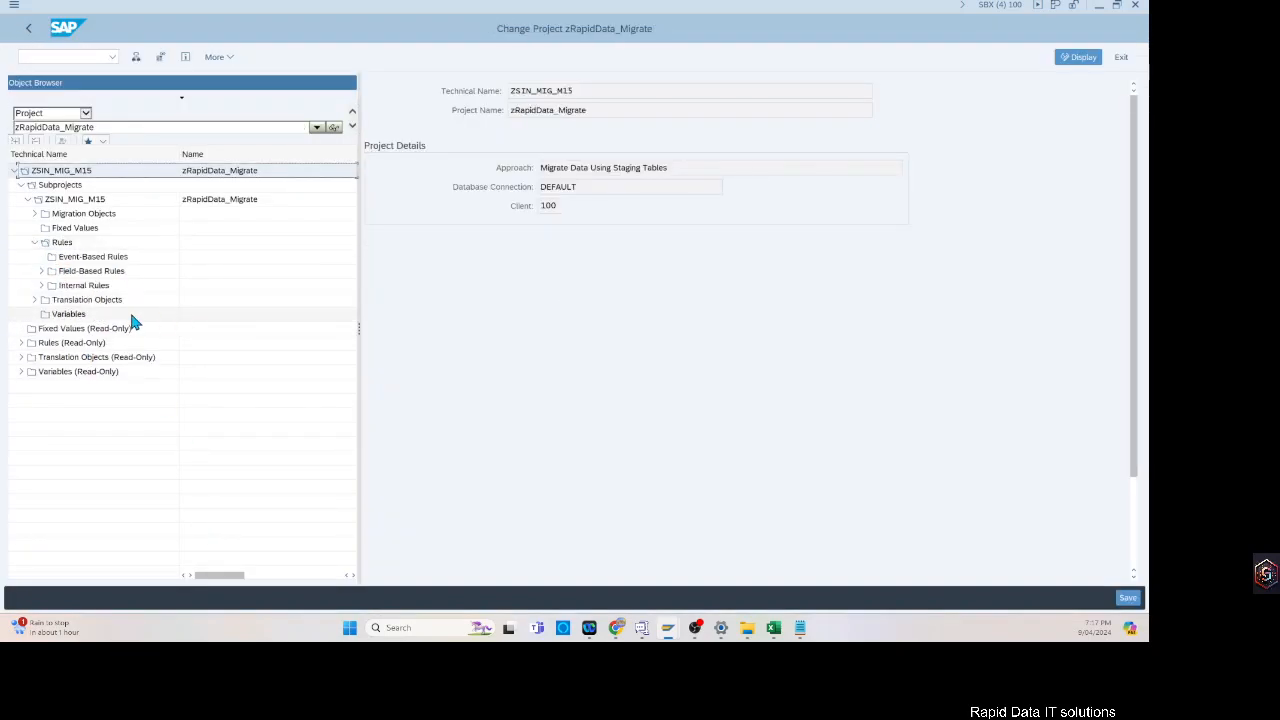
left_click(41, 271)
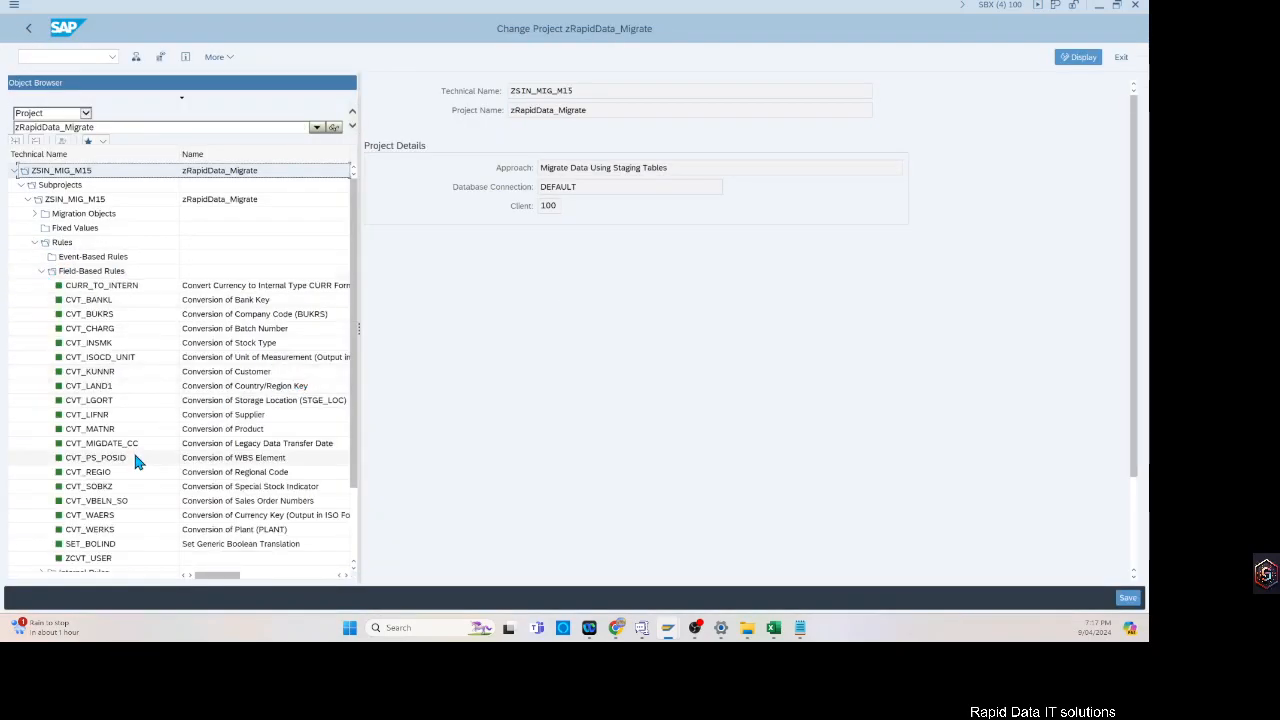
left_click(98, 387)
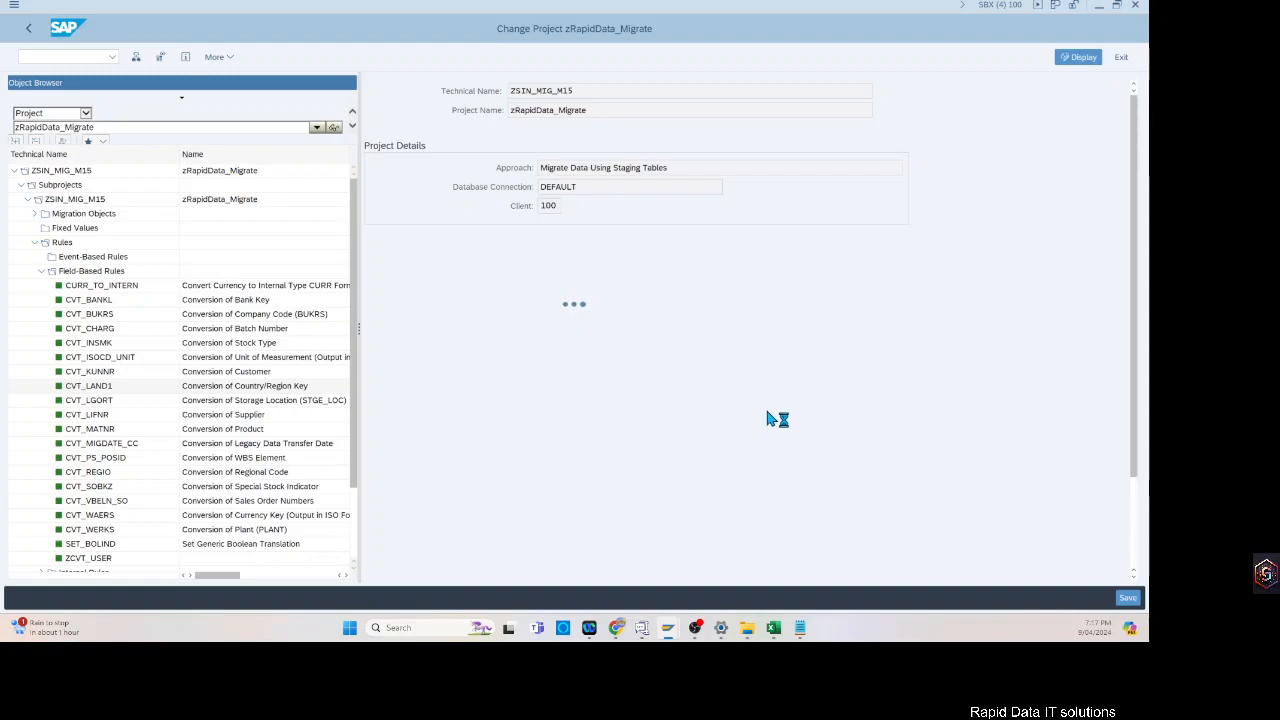
left_click_drag(486, 548, 409, 449)
key("ctrl+c")
- Switch to Notepad, replace all text in the open note with the copied rule code, and return to SAP
left_click(799, 631)
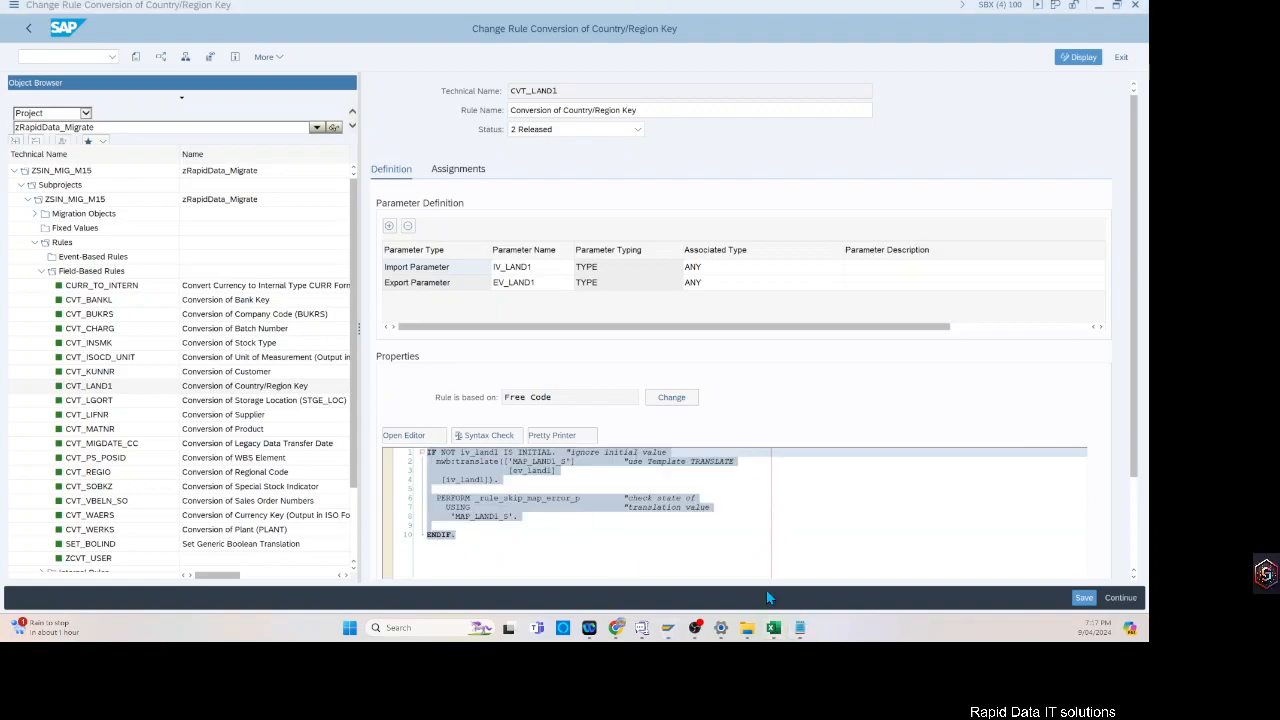
mouse_move(800, 628)
left_click(877, 592)
key("ctrl+a")
key("ctrl+v")
key("alt+Tab")
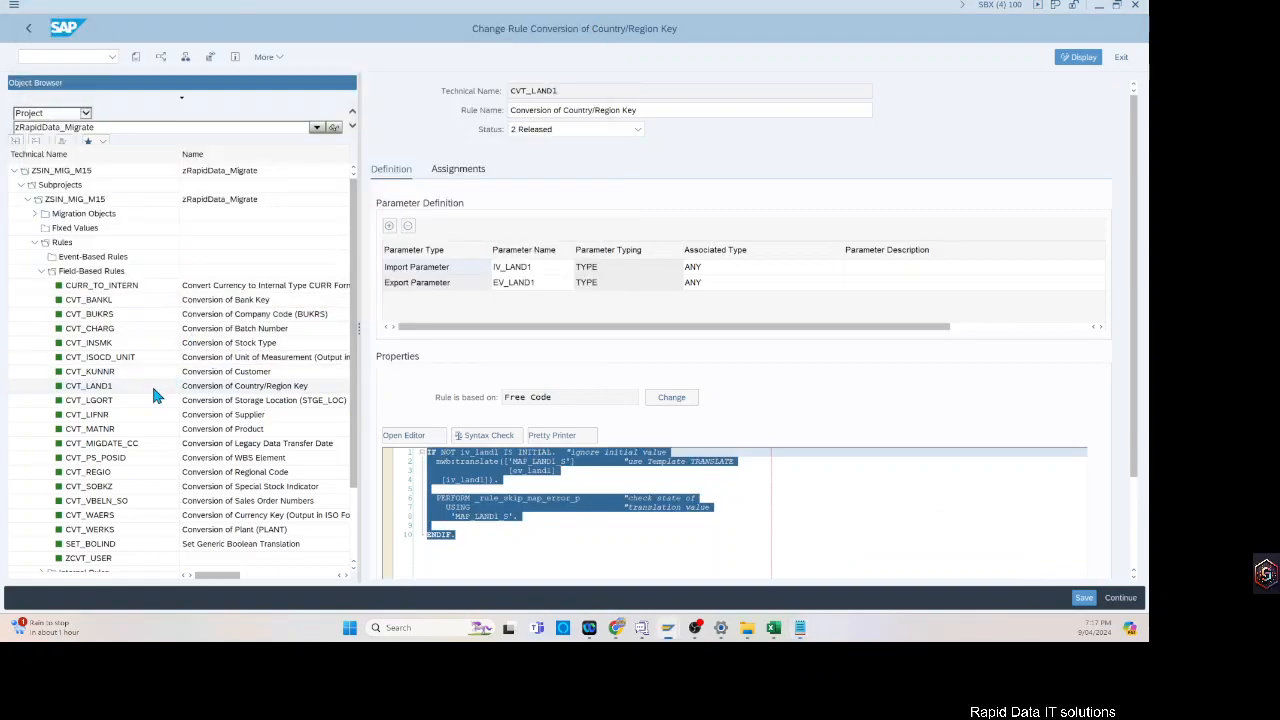
- Collapse the subproject's field-based rules and expand the rules and translation objects of migration object Z_ZRD_CUSTOM_M15
left_click(41, 271)
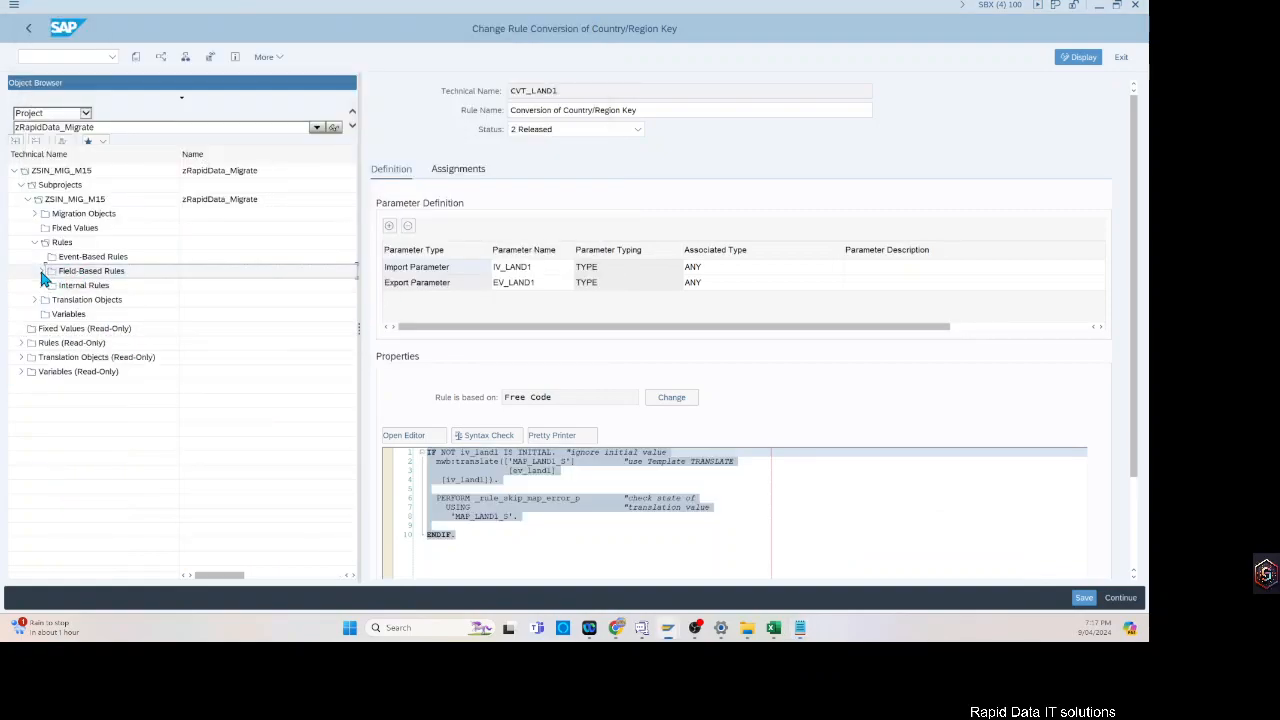
left_click(41, 271)
scroll(214, 477, "down", 2)
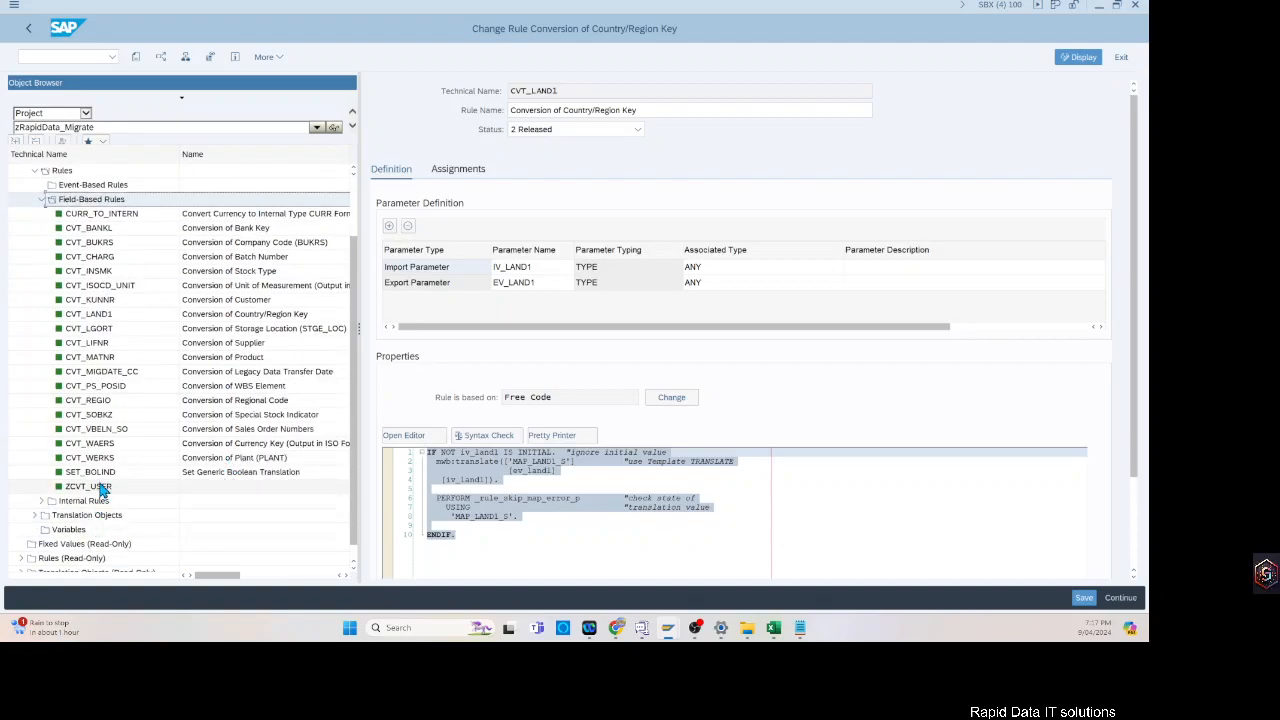
scroll(158, 365, "up", 2)
left_click(41, 271)
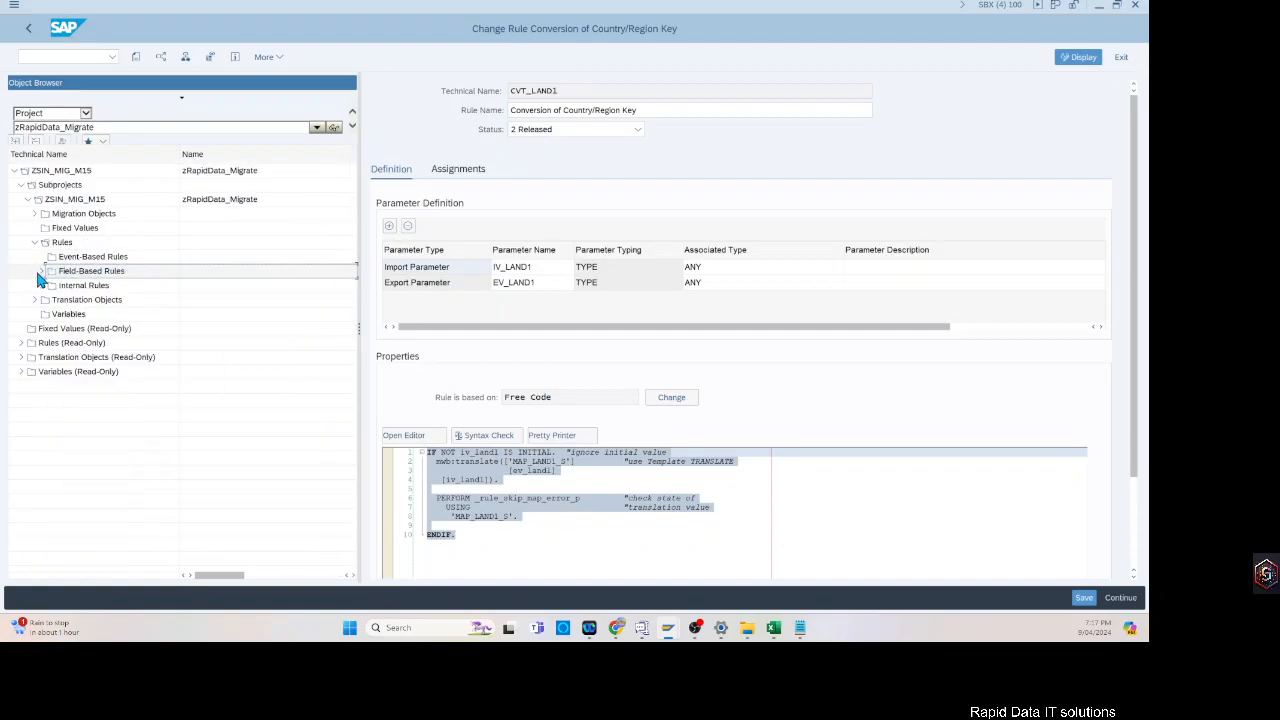
left_click(34, 213)
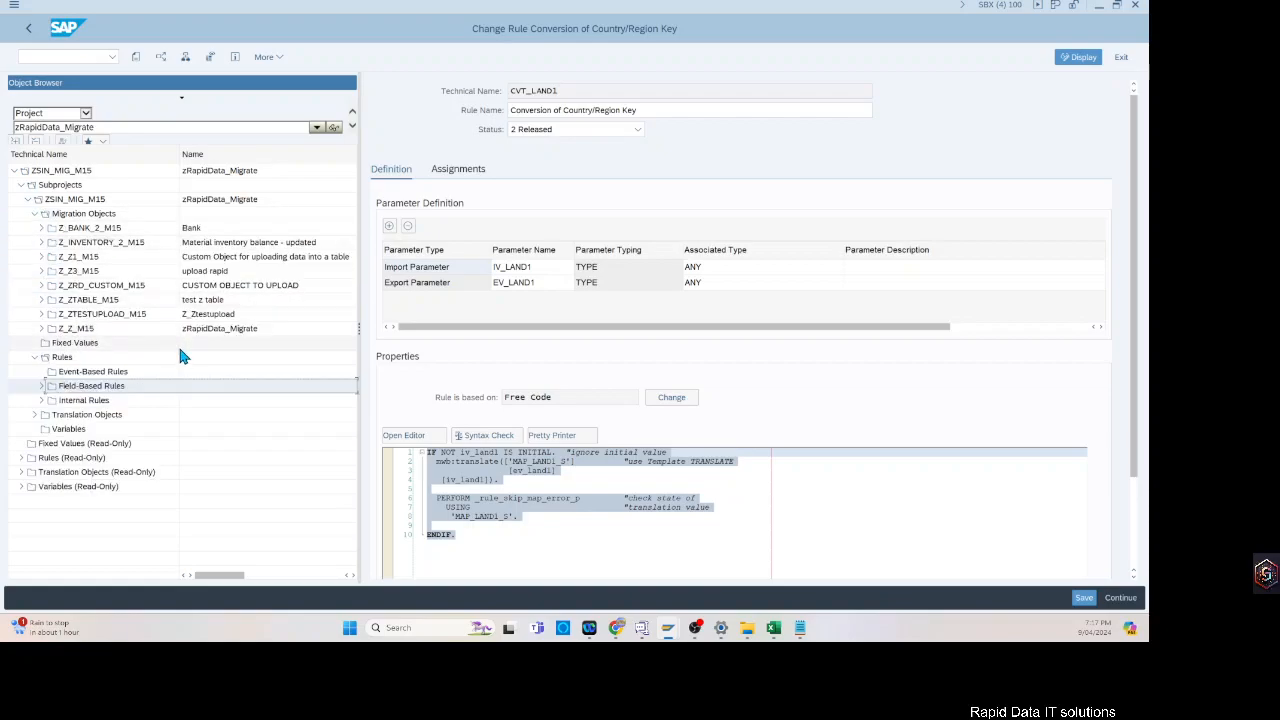
left_click(44, 286)
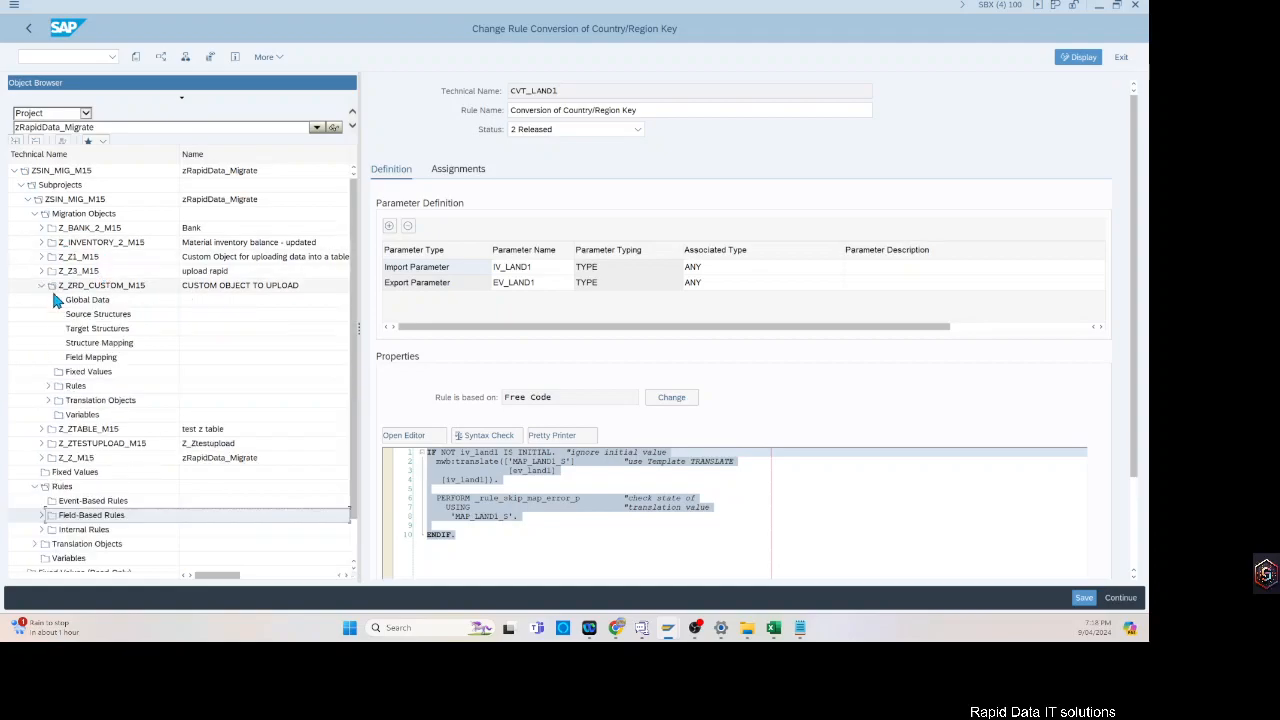
left_click(48, 386)
left_click(102, 416)
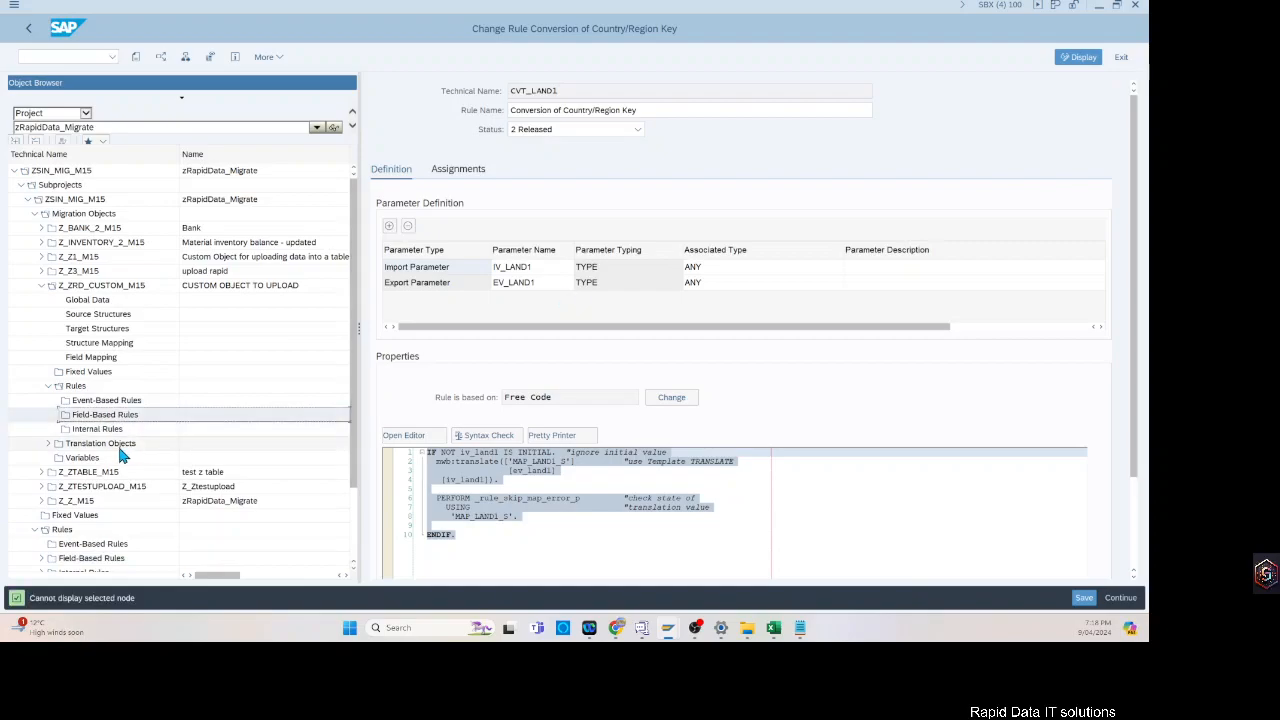
left_click(45, 443)
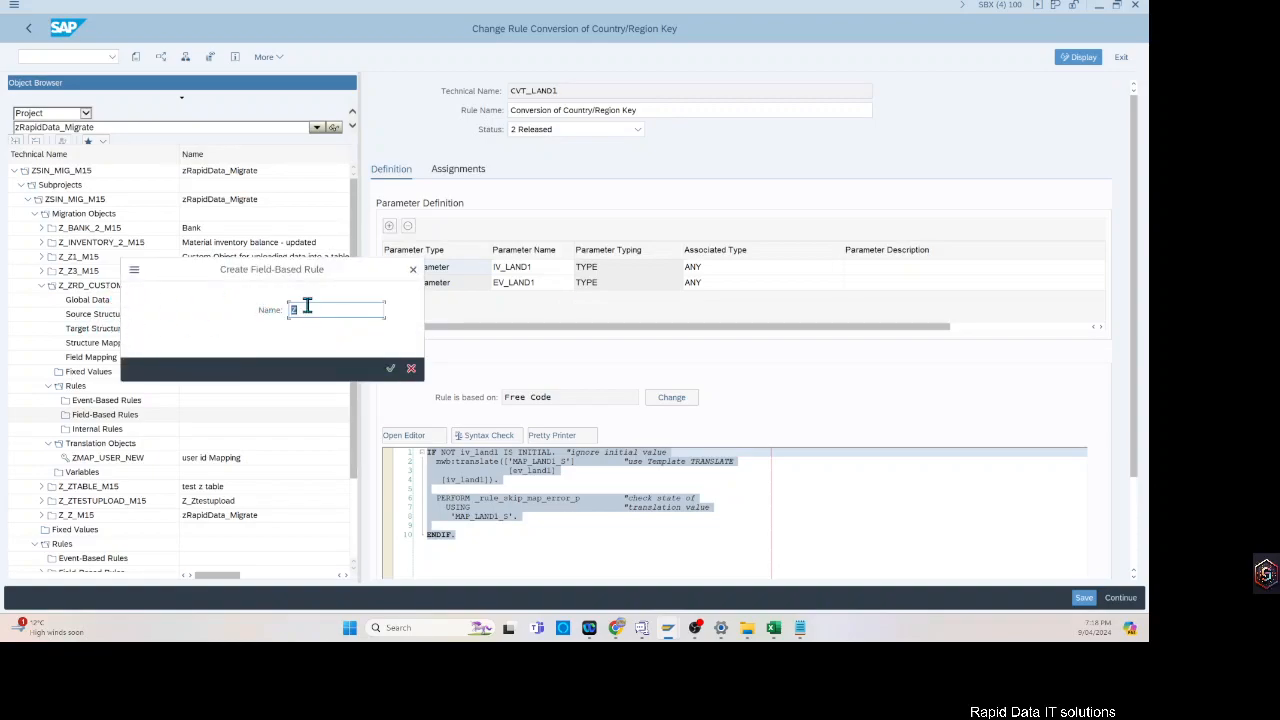
- Create a field-based rule named ZCVT_USER_NEW under Z_ZRD_CUSTOM_M15
left_click(307, 307)
left_click(328, 329)
left_click_drag(315, 311, 357, 311)
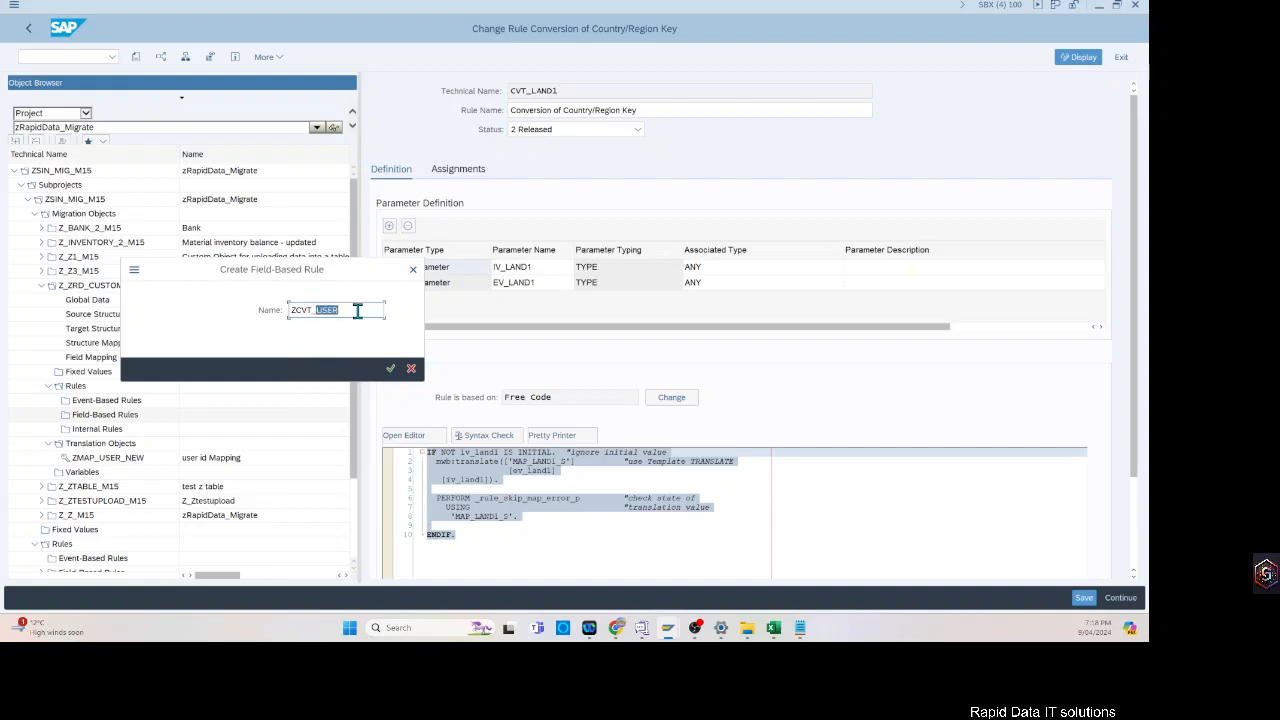
left_click(361, 311)
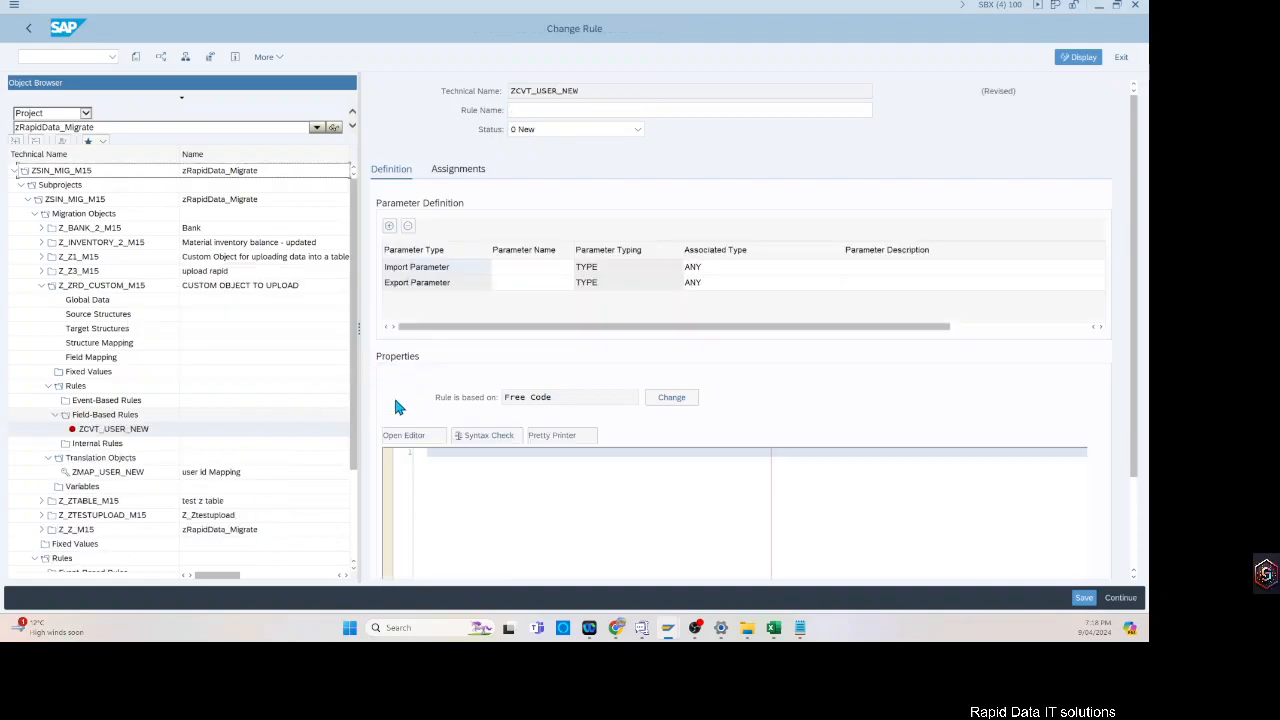
- Enter IV_MEOWNER as the name of both the import and the export parameter of the rule
left_click(513, 266)
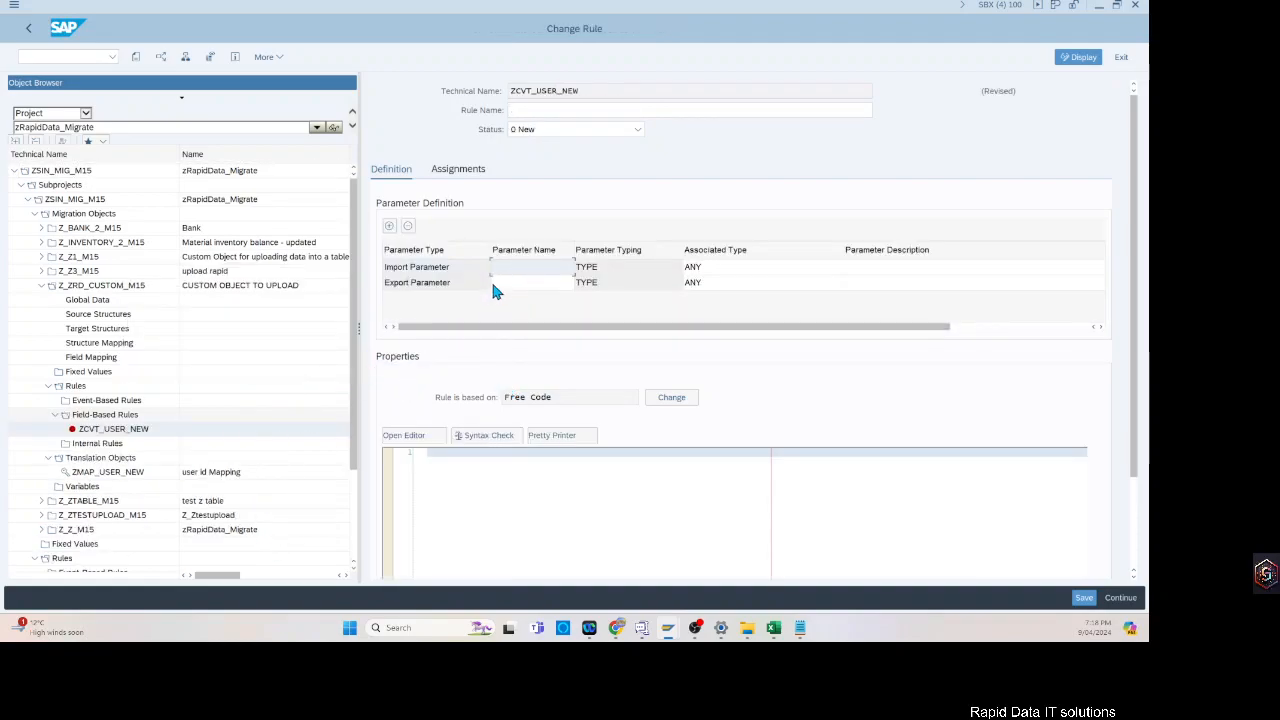
type("N")
left_click(513, 283)
left_click(500, 283)
type("M")
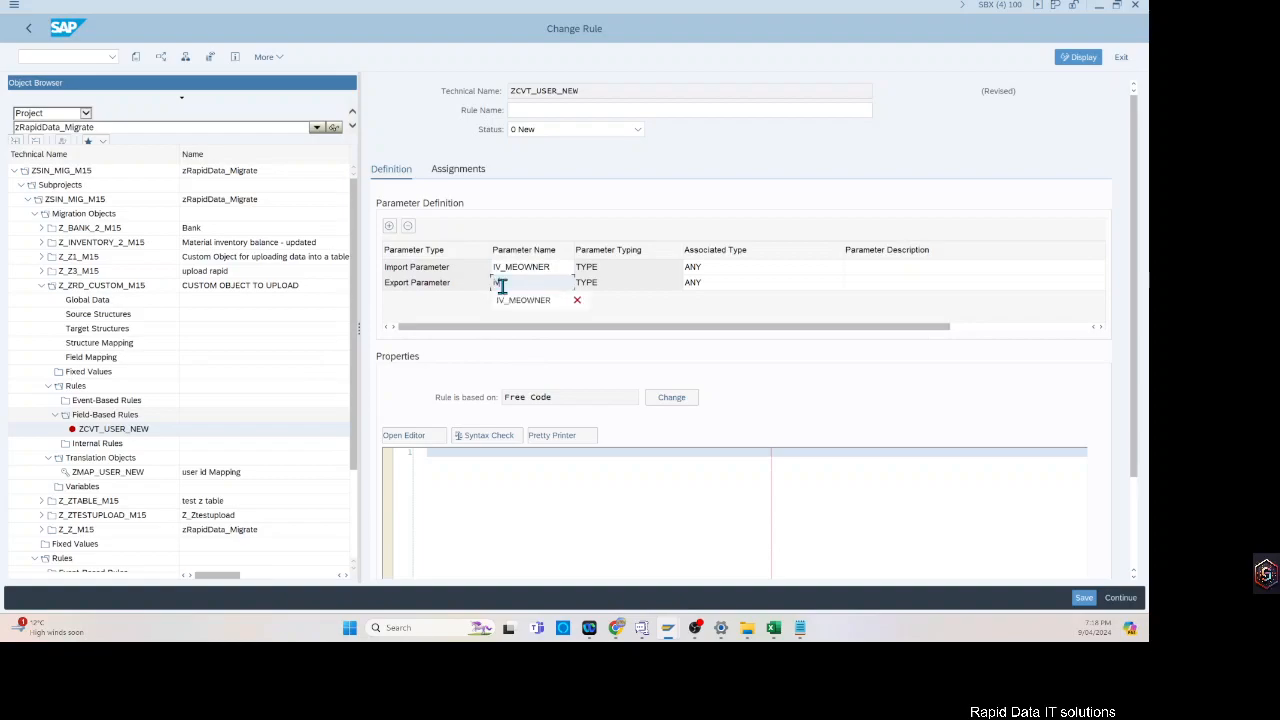
left_click(523, 300)
- Paste the copied CVT_LAND1 code into the rule's code area and rename the export parameter to EV_MEOWNER
left_click(474, 471)
key("ctrl+v")
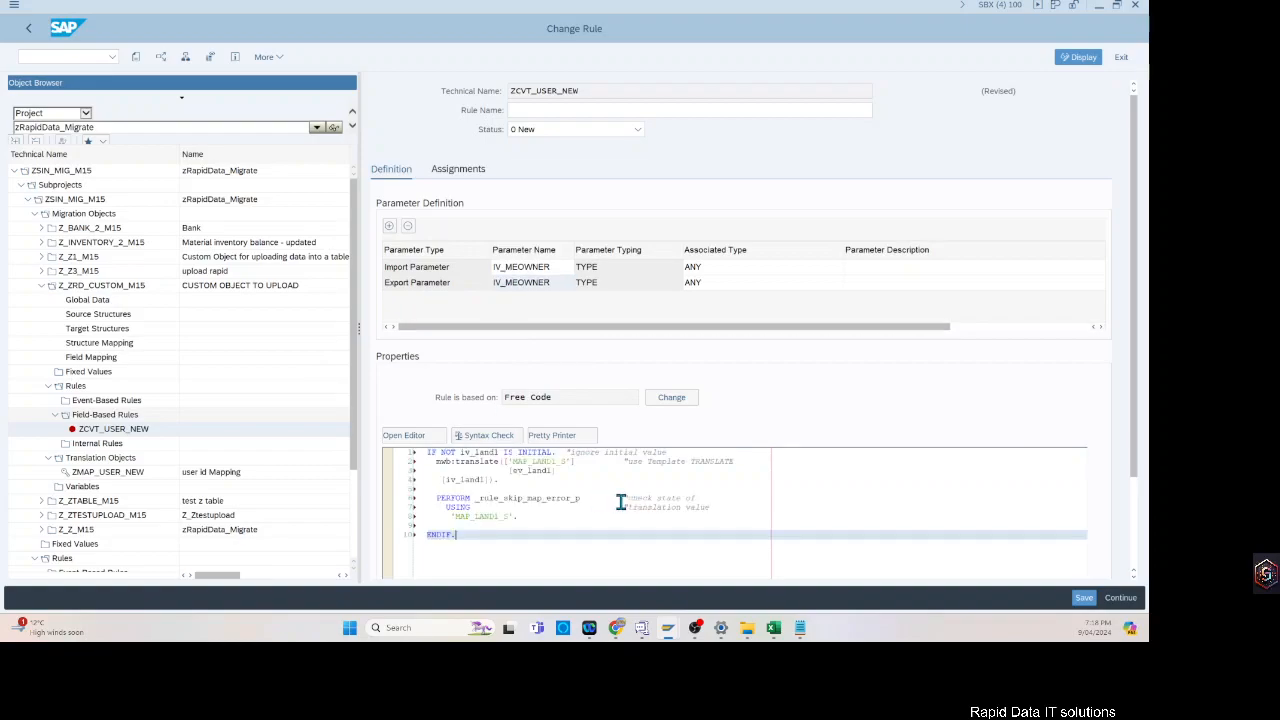
left_click(498, 284)
key("BackSpace")
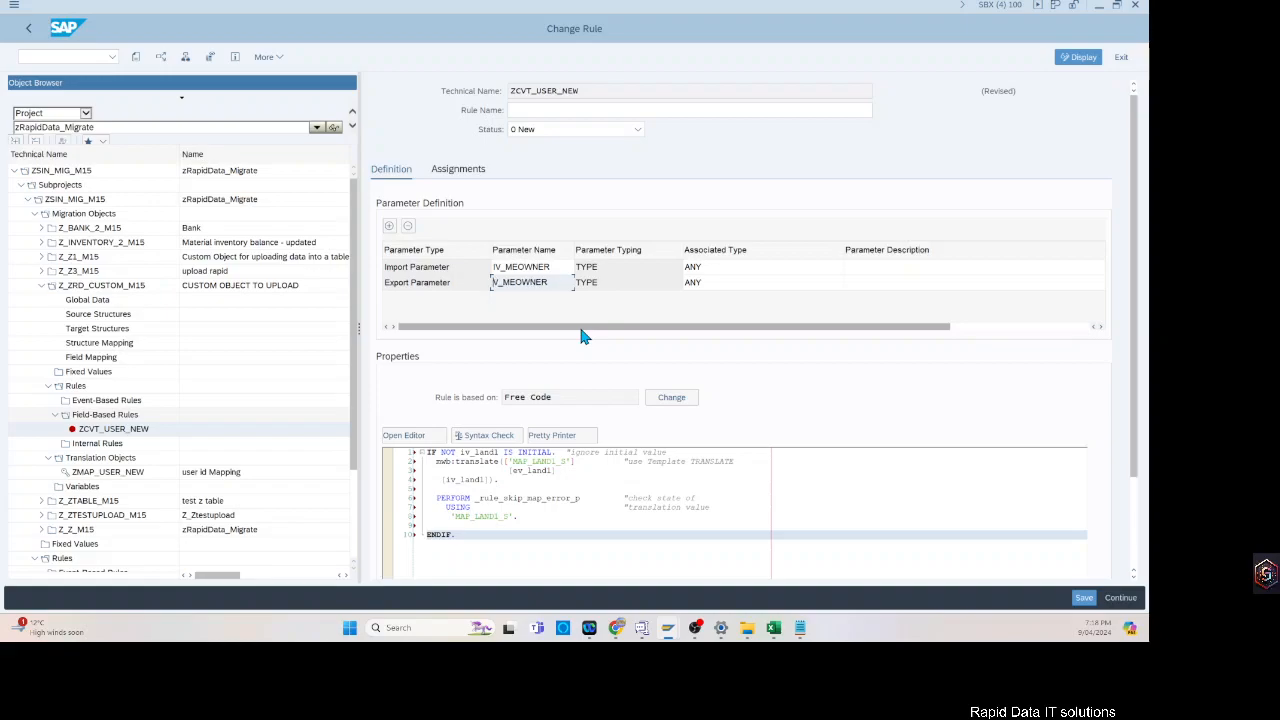
type("E")
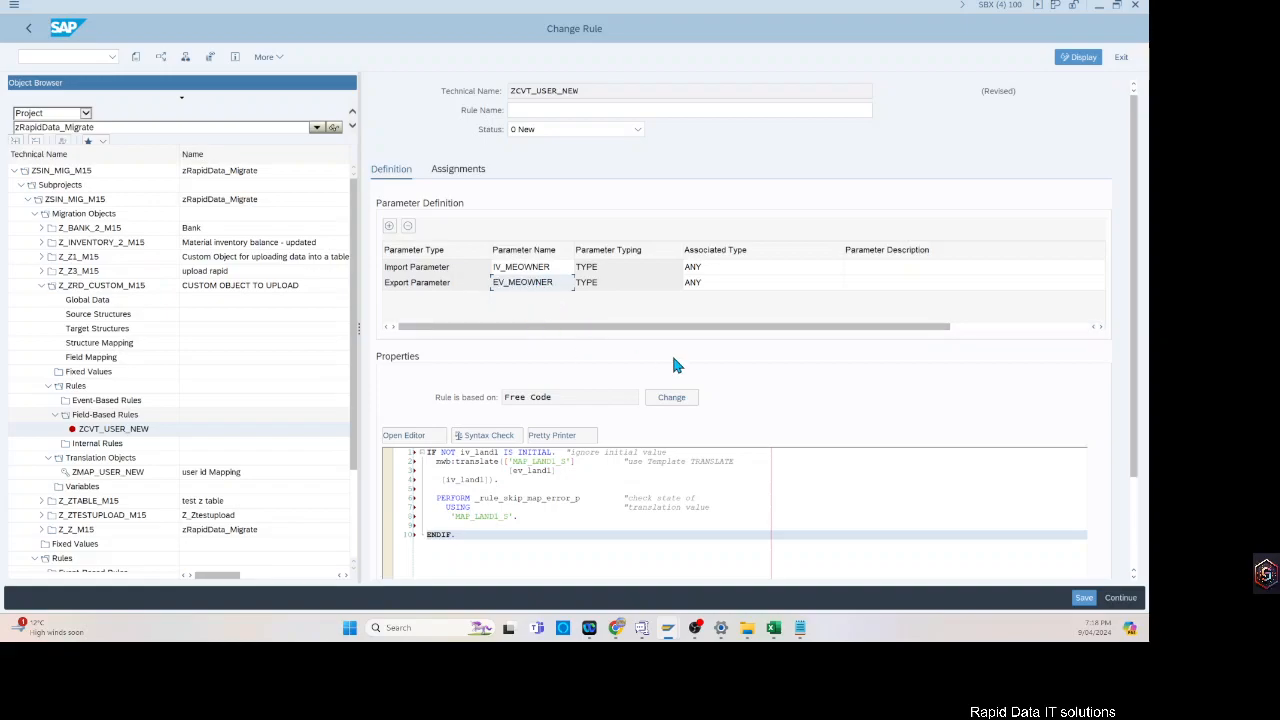
- Set the associated type of both the import and export parameters to CHAR12
left_click(727, 266)
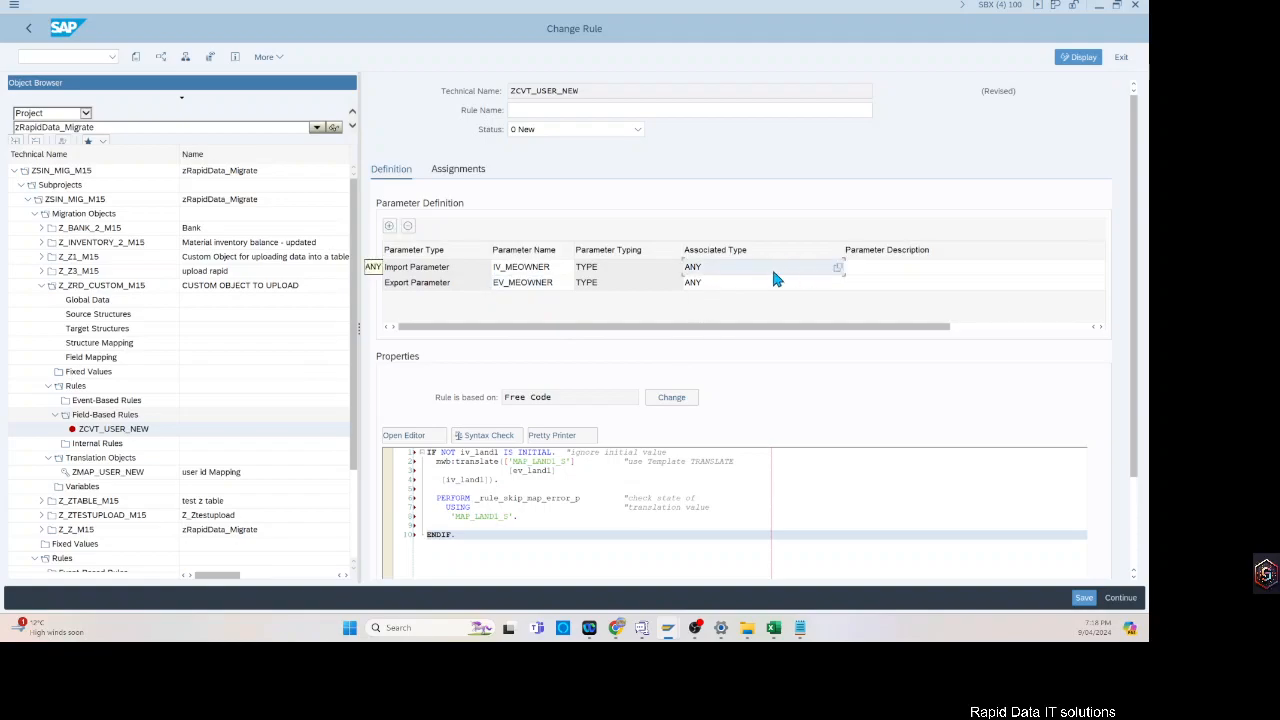
type("CHA")
key("BackSpace")
key("BackSpace")
type("HAR12")
left_click(718, 284)
type("CHAR")
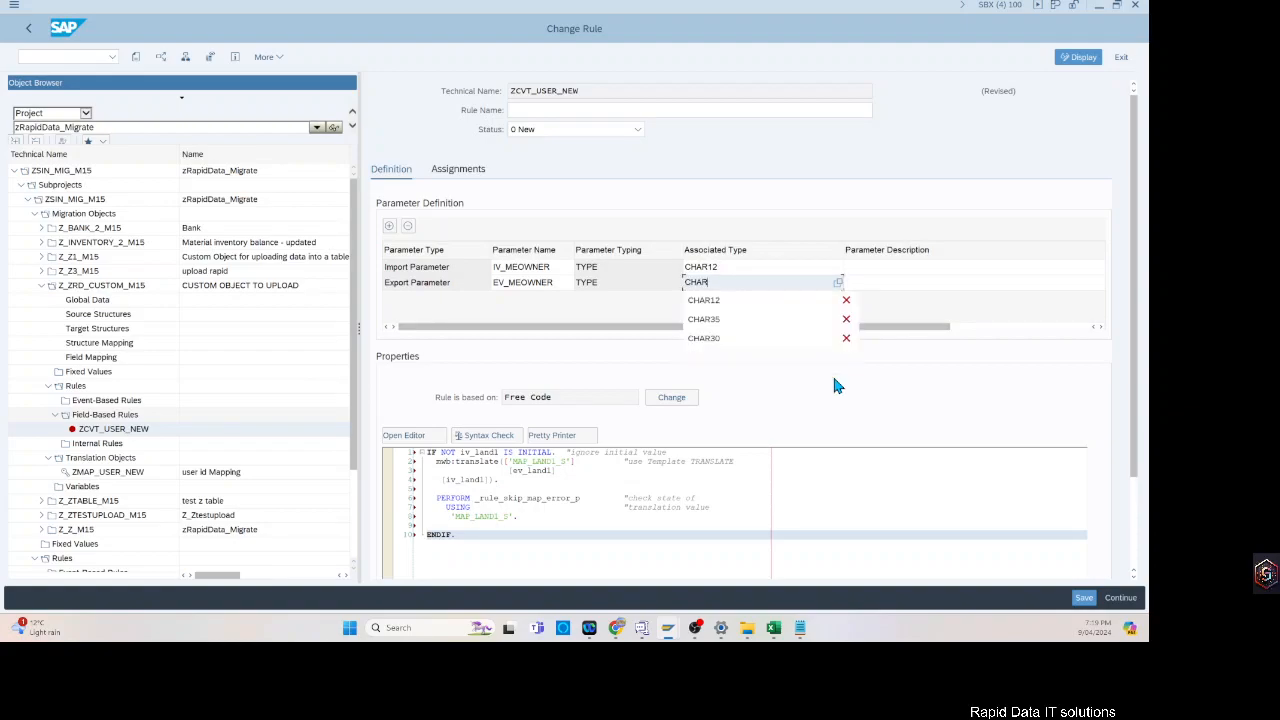
type("12")
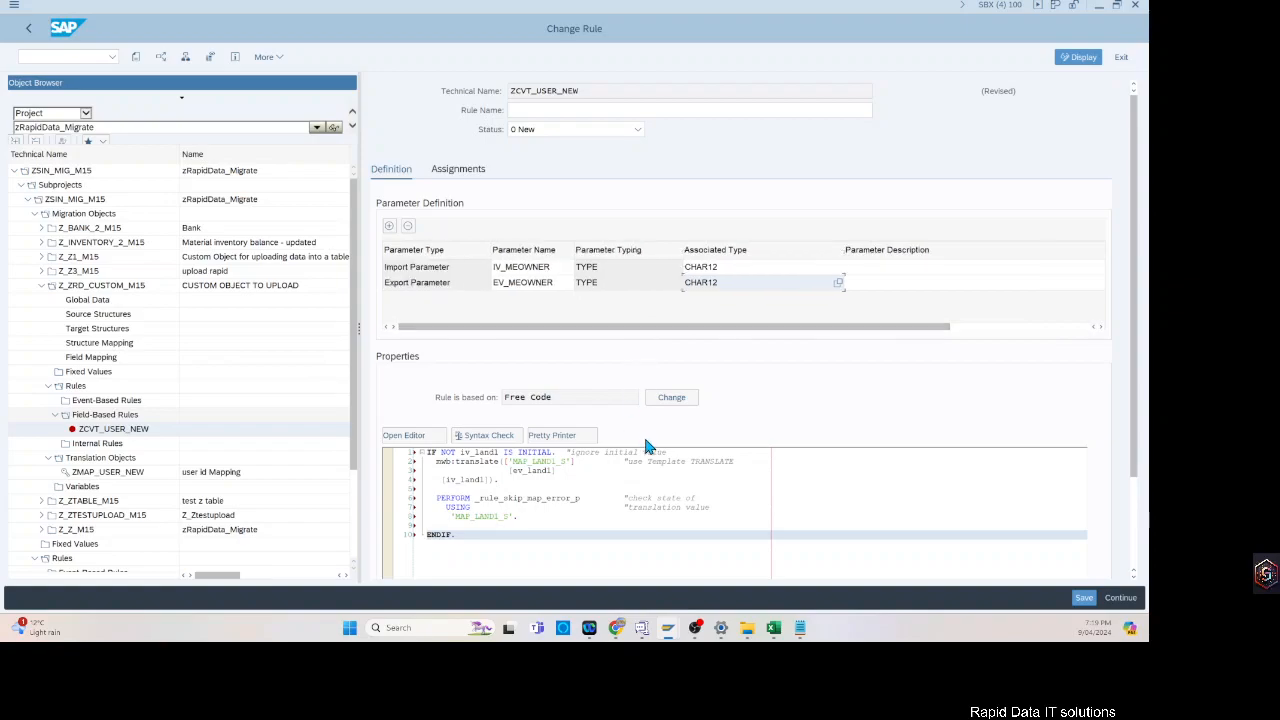
- Replace iv_land1 with iv_MEOWNER in the rule code's IF NOT ... IS INITIAL condition
left_click(538, 479)
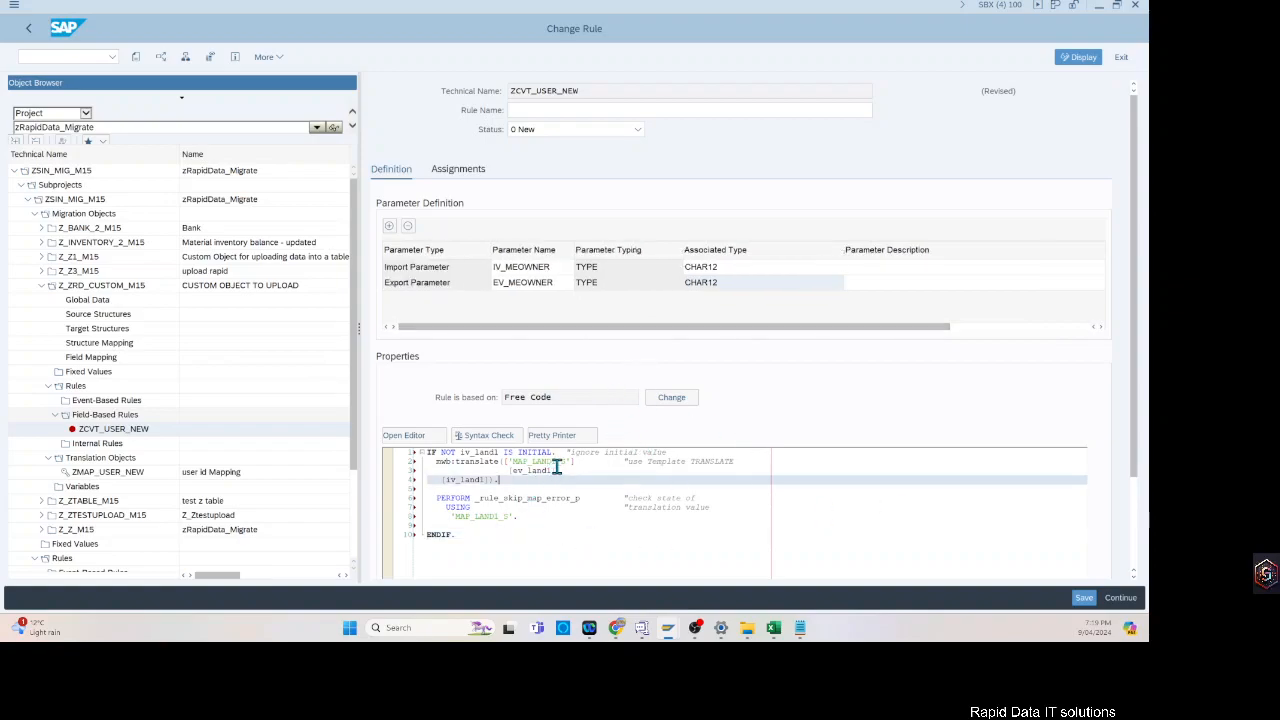
left_click(556, 462)
left_click(500, 452)
left_click_drag(500, 452, 478, 453)
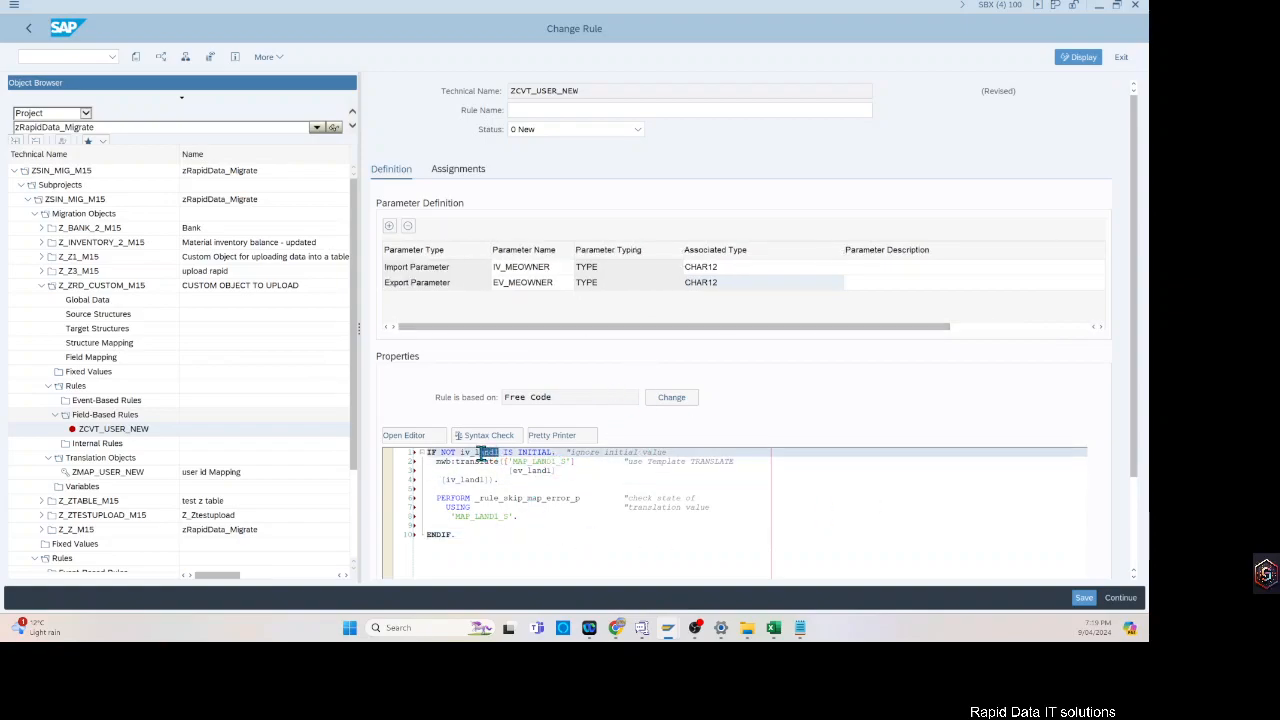
key("BackSpace")
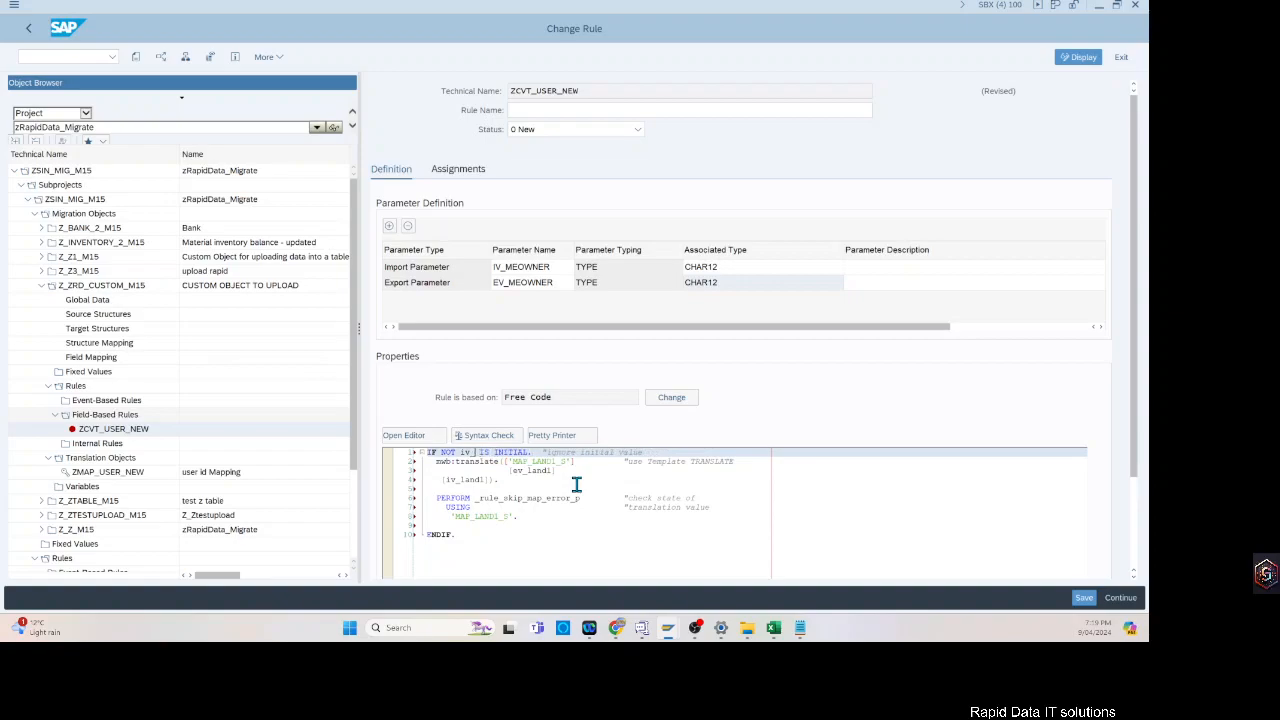
type("MEOWNER")
- Replace the two land1 parameters in the mwb:translate call with ev_MEOWNER and iv_MEOWNER
left_click_drag(510, 452, 460, 453)
key("ctrl+c")
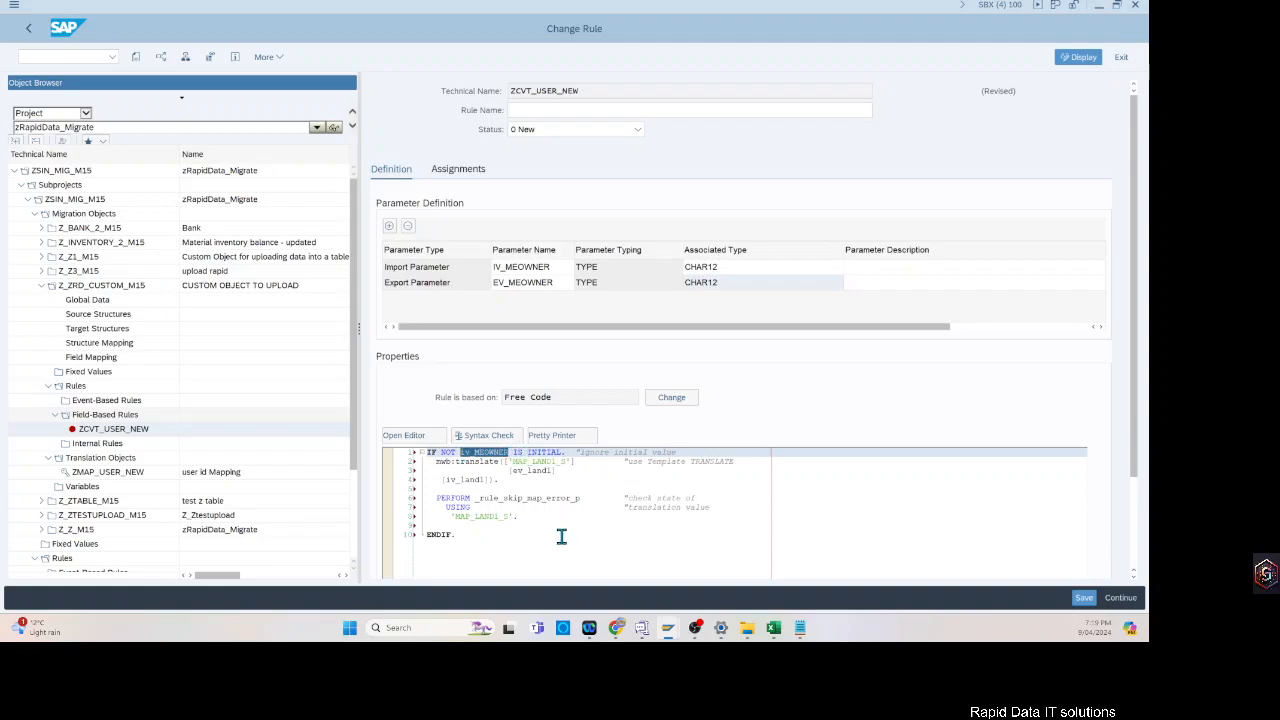
left_click_drag(551, 471, 512, 472)
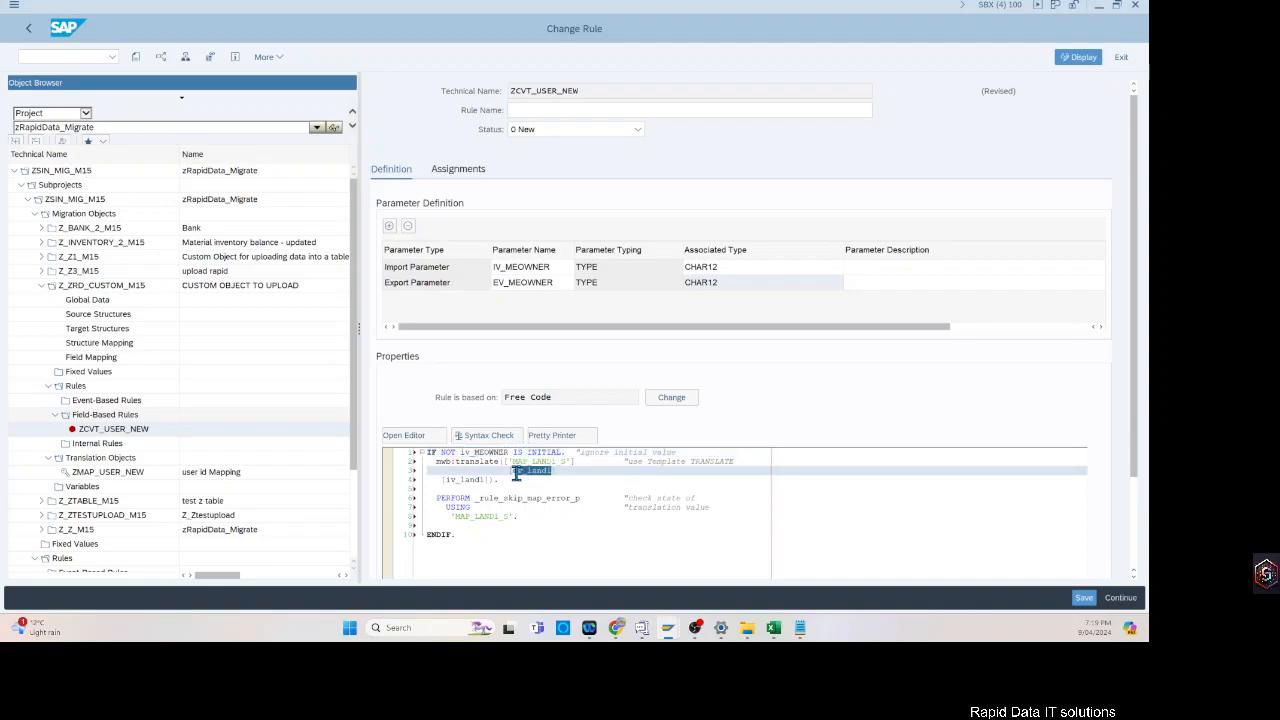
key("ctrl+v")
key("BackSpace")
left_click_drag(487, 480, 444, 481)
key("ctrl+v")
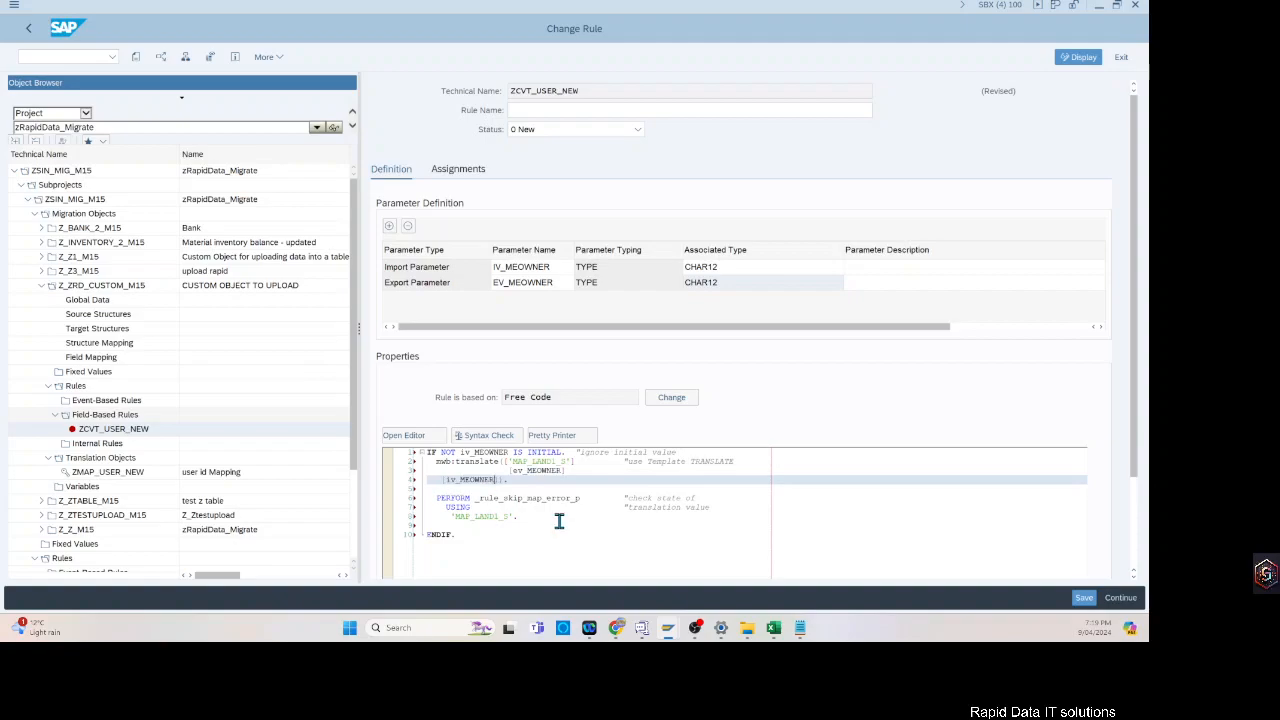
- Replace MAP_LAND1_S with ZMAP_USER_NEW in the USING clause of the _rule_skip_map_error_p call
left_click(498, 516)
left_click_drag(498, 516, 474, 517)
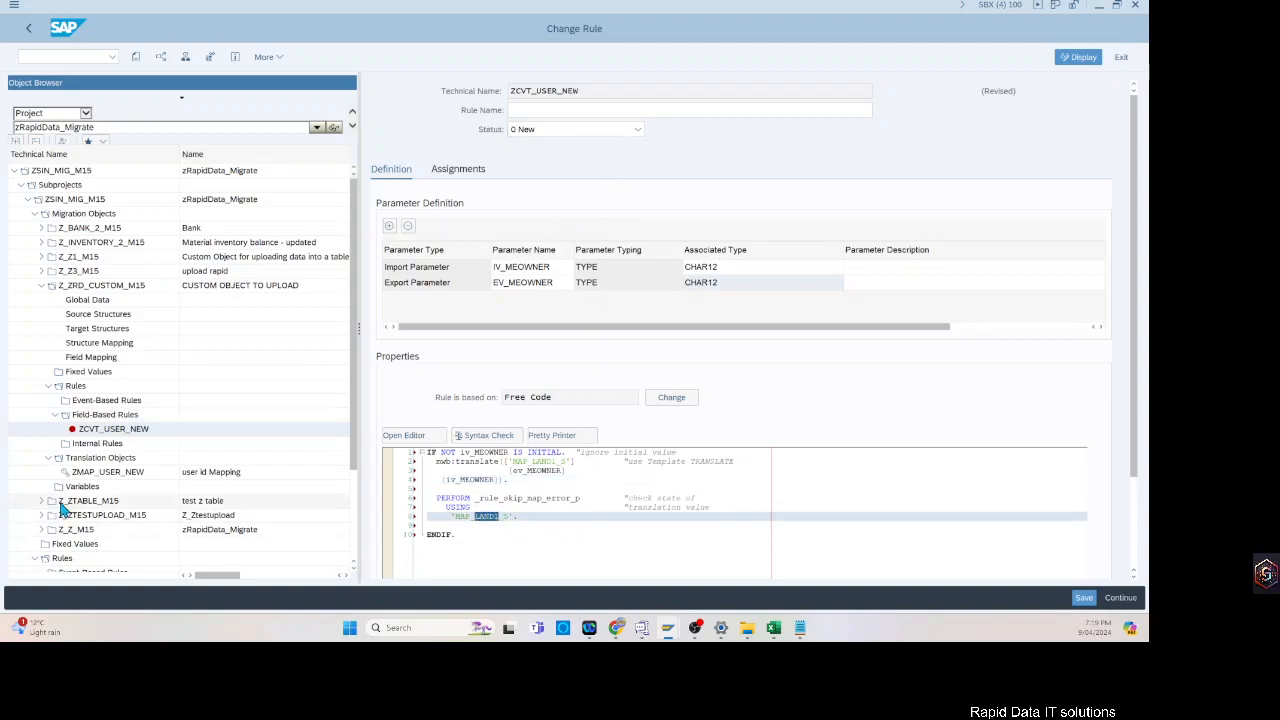
key("Delete")
key("Down")
key("Down")
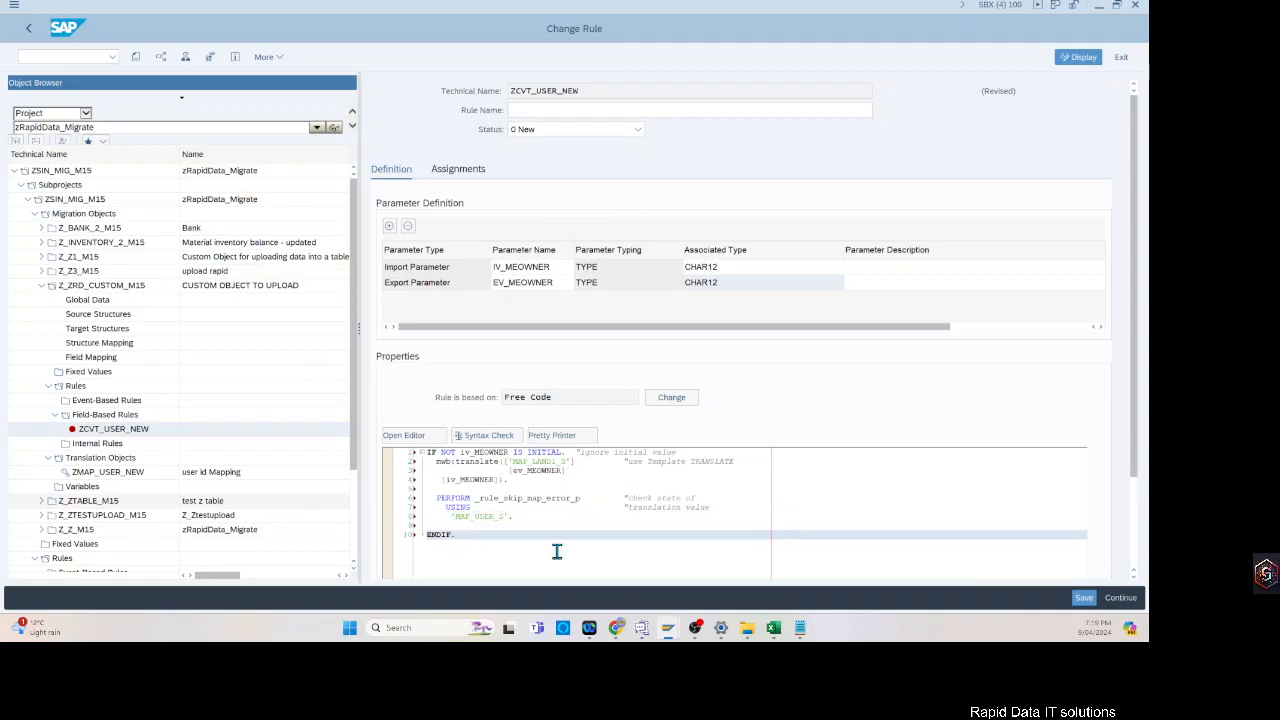
left_click(459, 516)
left_click(509, 516)
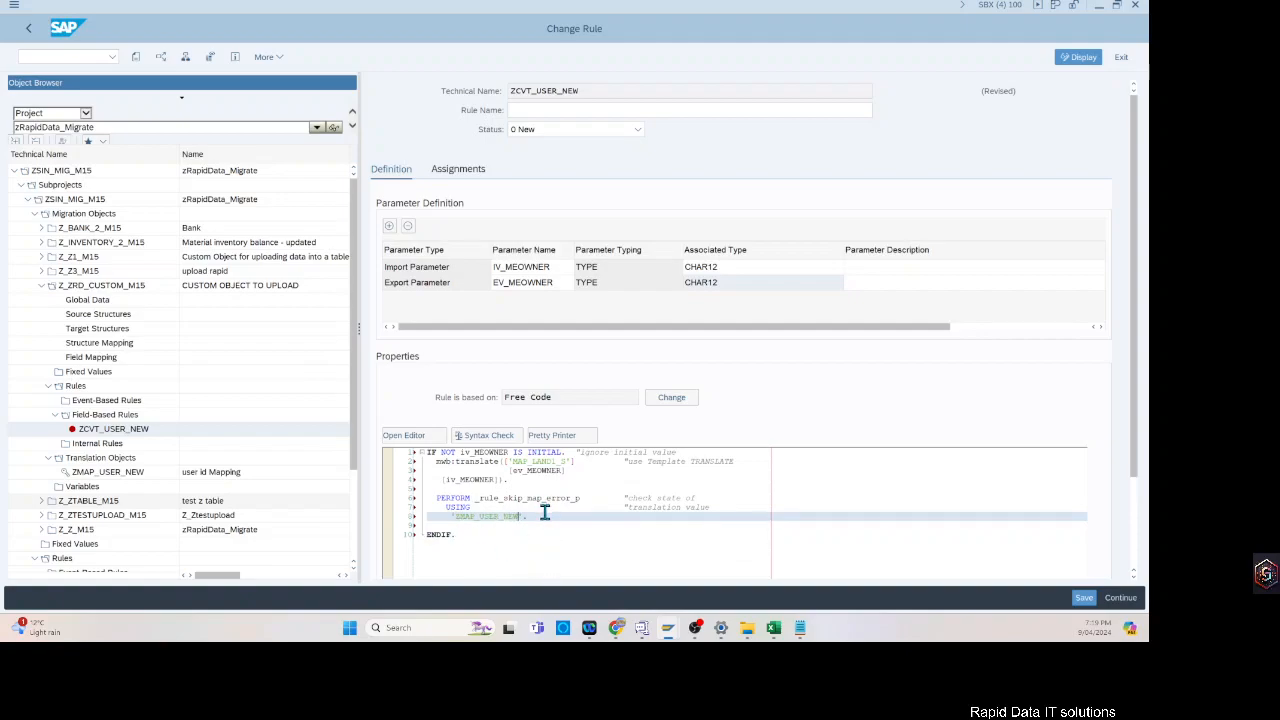
left_click(474, 540)
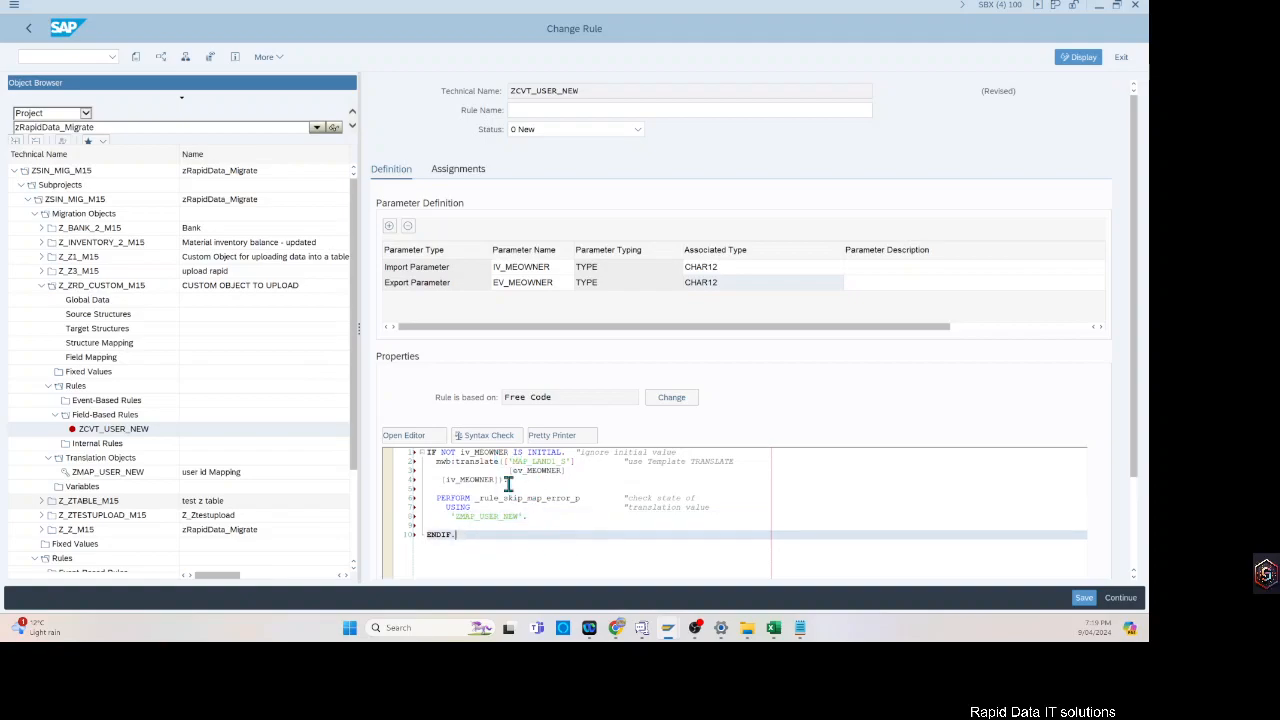
- Check the syntax of the ZCVT_USER_NEW rule code and save the rule
left_click(489, 435)
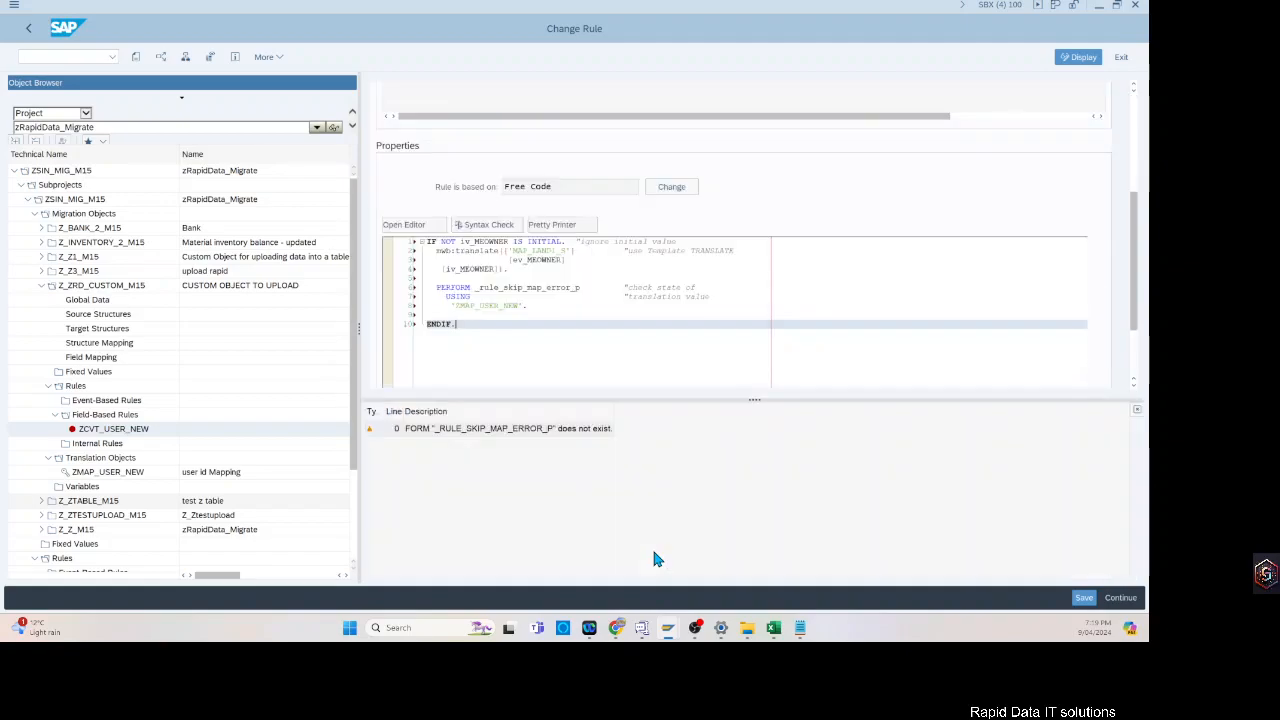
left_click(538, 438)
left_click(1078, 600)
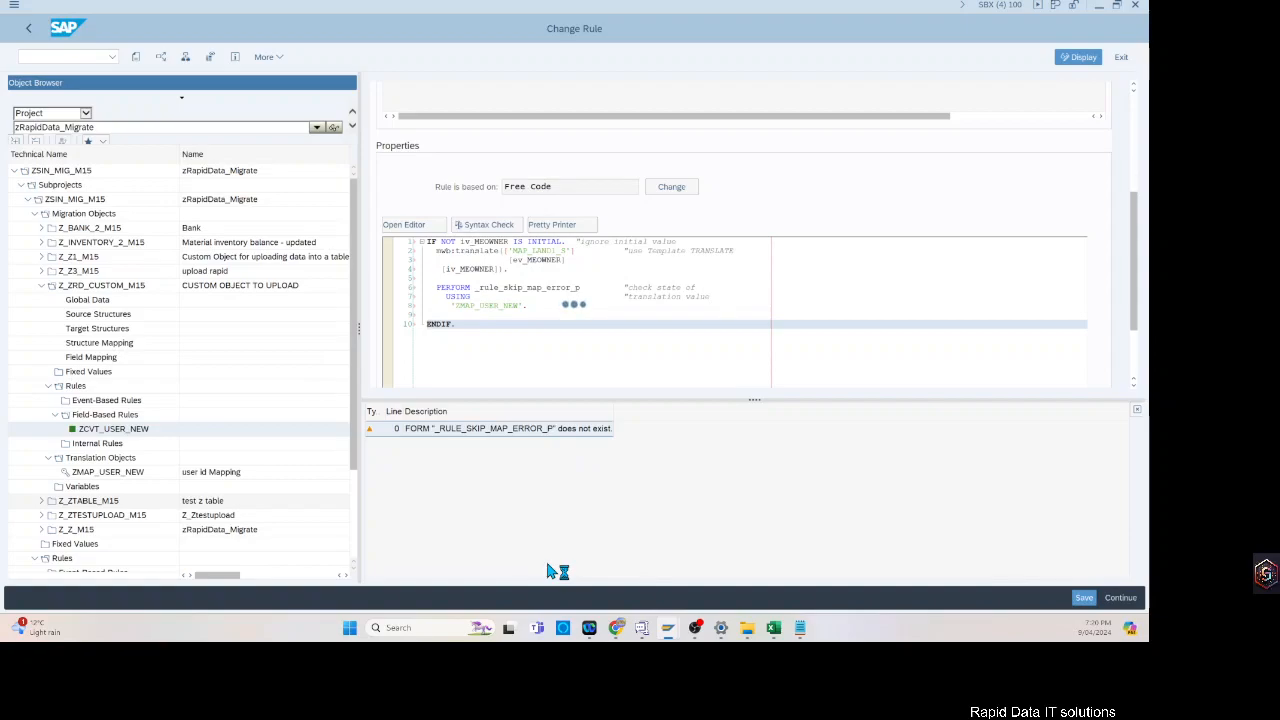
left_click(1125, 601)
left_click(475, 225)
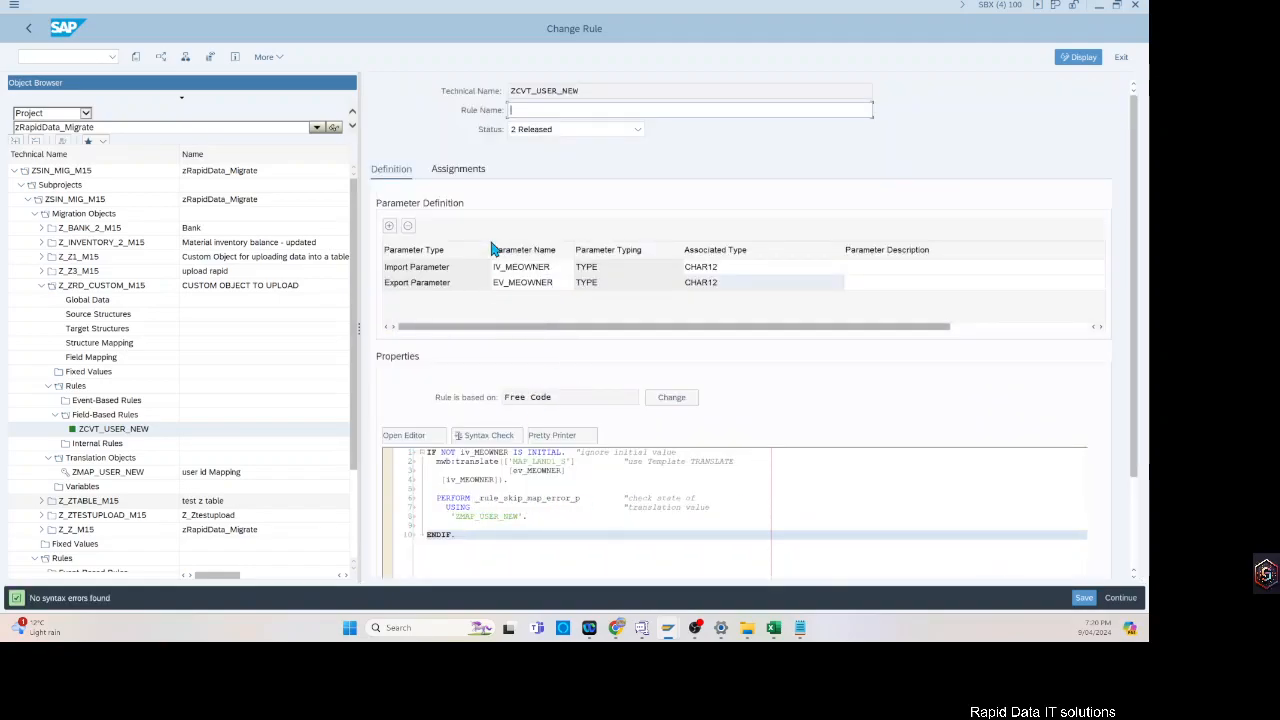
- Enter USER ID CONVERSION as the name of rule ZCVT_USER_NEW
left_click_drag(580, 91, 415, 83)
left_click(549, 111)
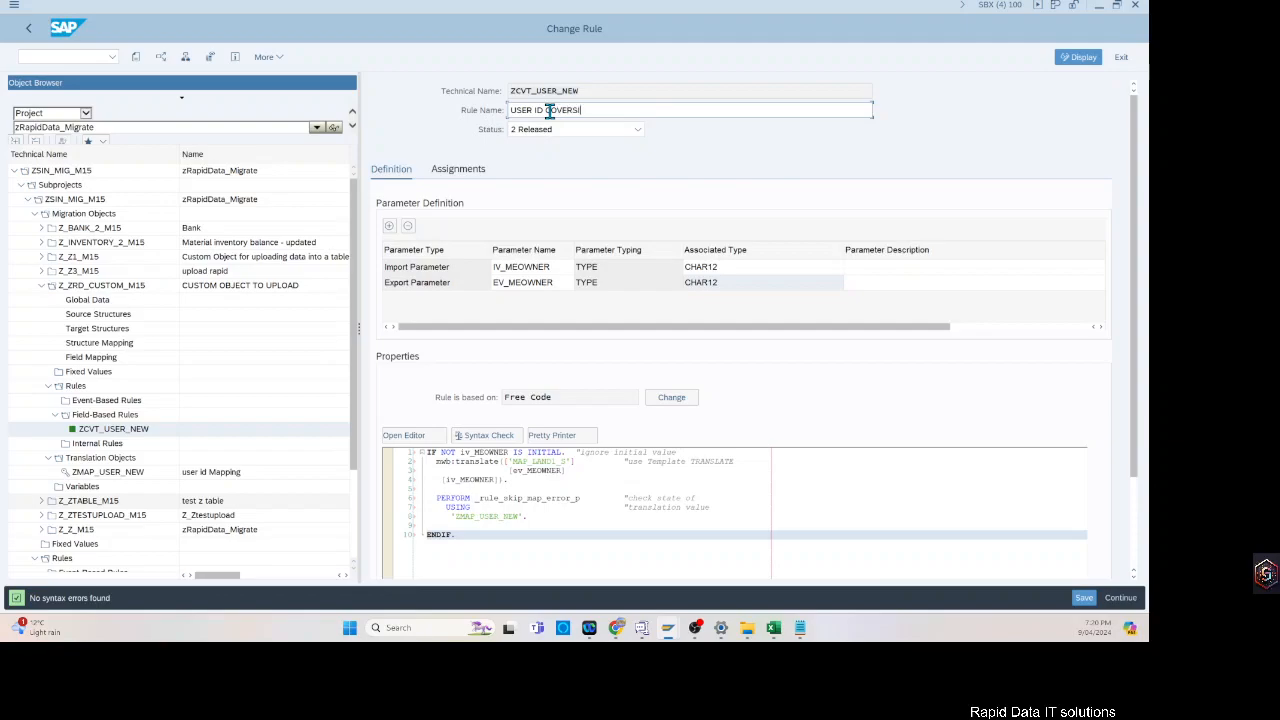
left_click(561, 112)
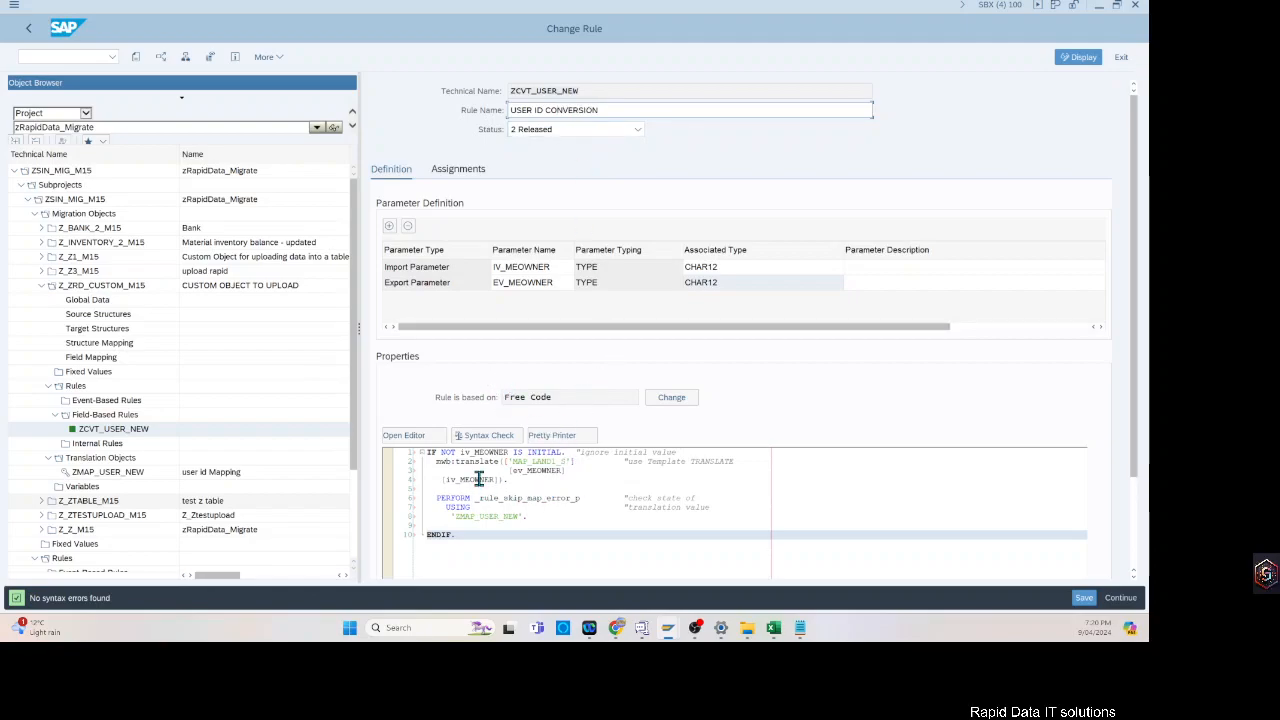
- Open the field mapping of Z_ZRD_CUSTOM_M15, saving the rule changes
left_click_drag(512, 461, 568, 461)
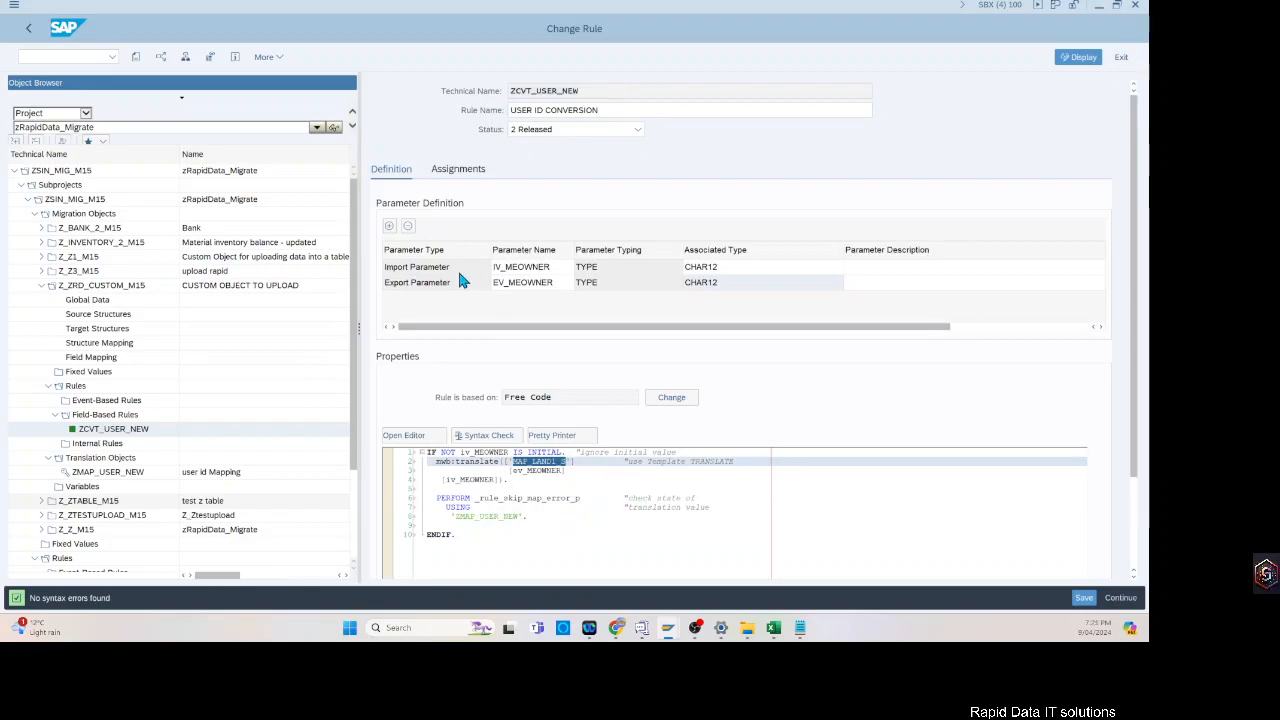
left_click_drag(600, 91, 506, 92)
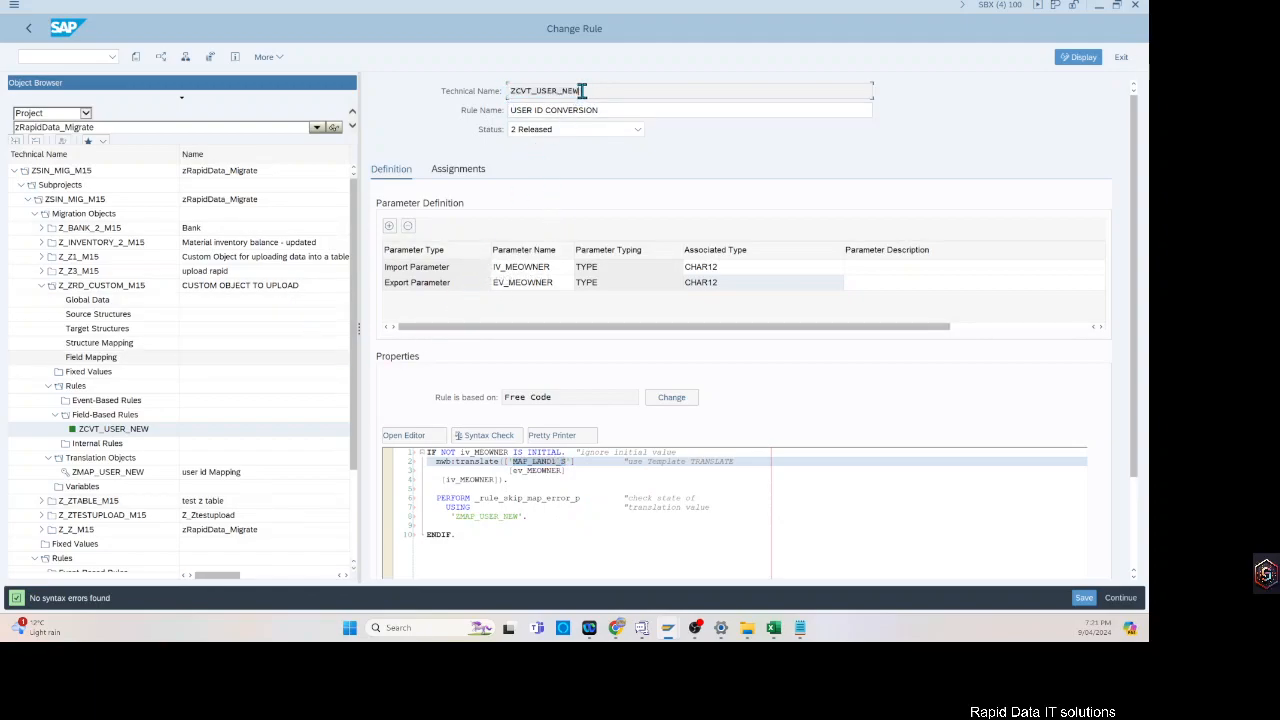
left_click(534, 154)
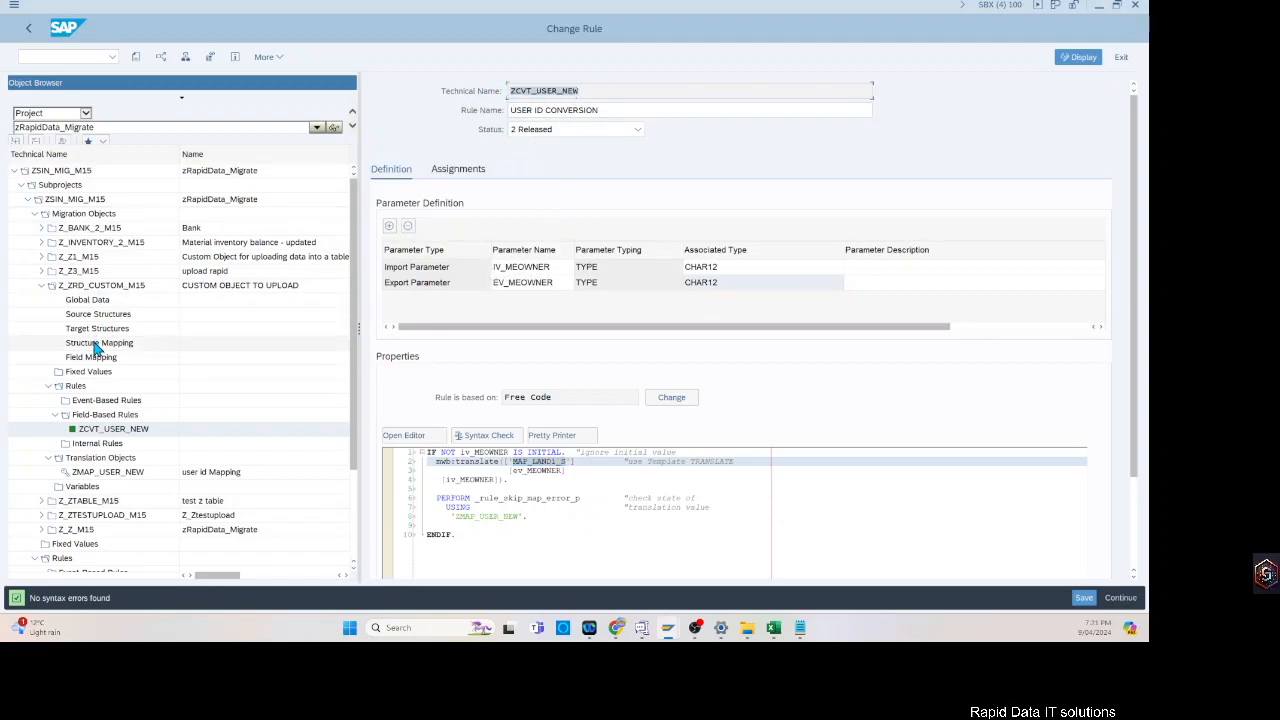
left_click(94, 356)
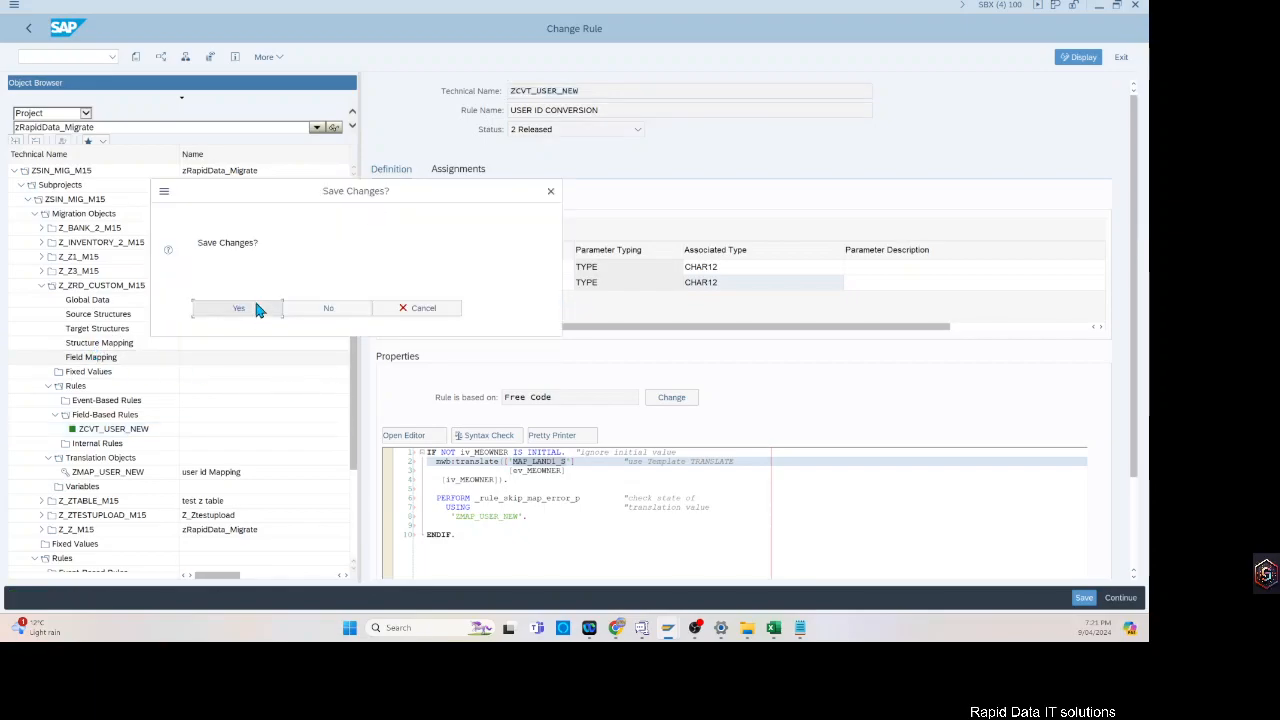
key("Return")
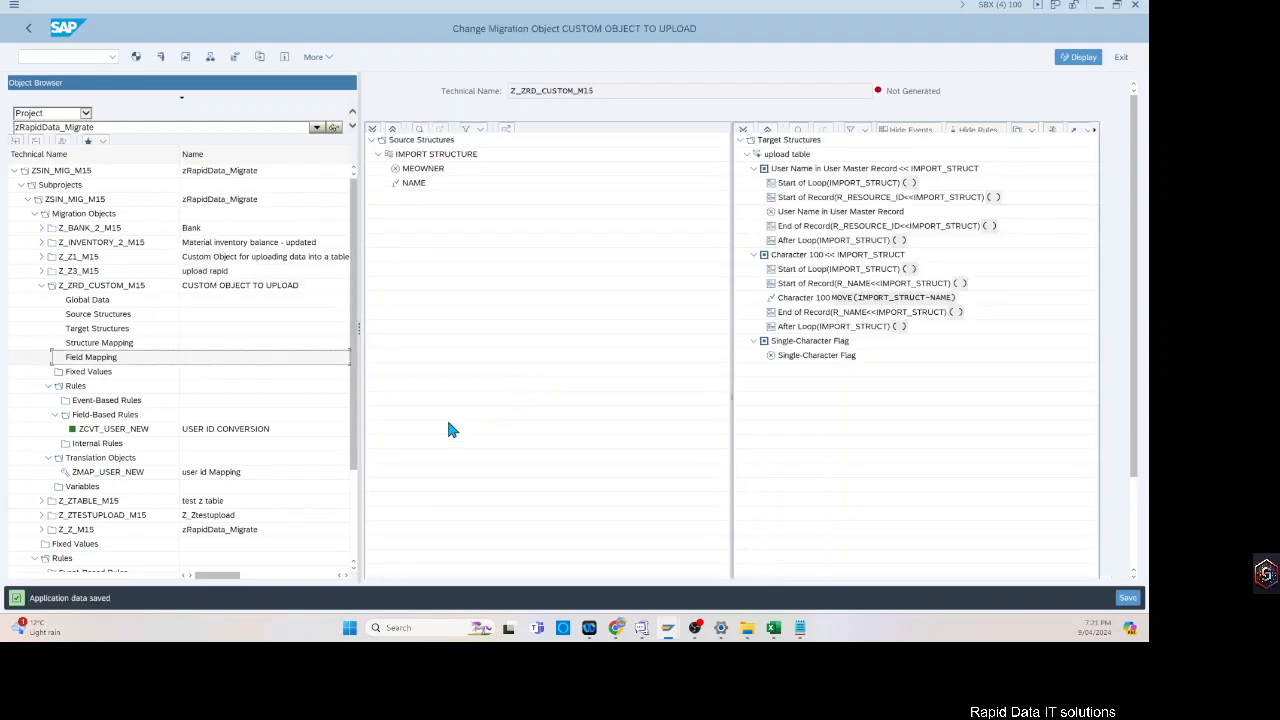
- Map source field MEOWNER to the target field User Name in User Master Record and open its rule assignment
left_click(452, 170)
left_click_drag(453, 172, 812, 212)
left_click_drag(417, 170, 826, 257)
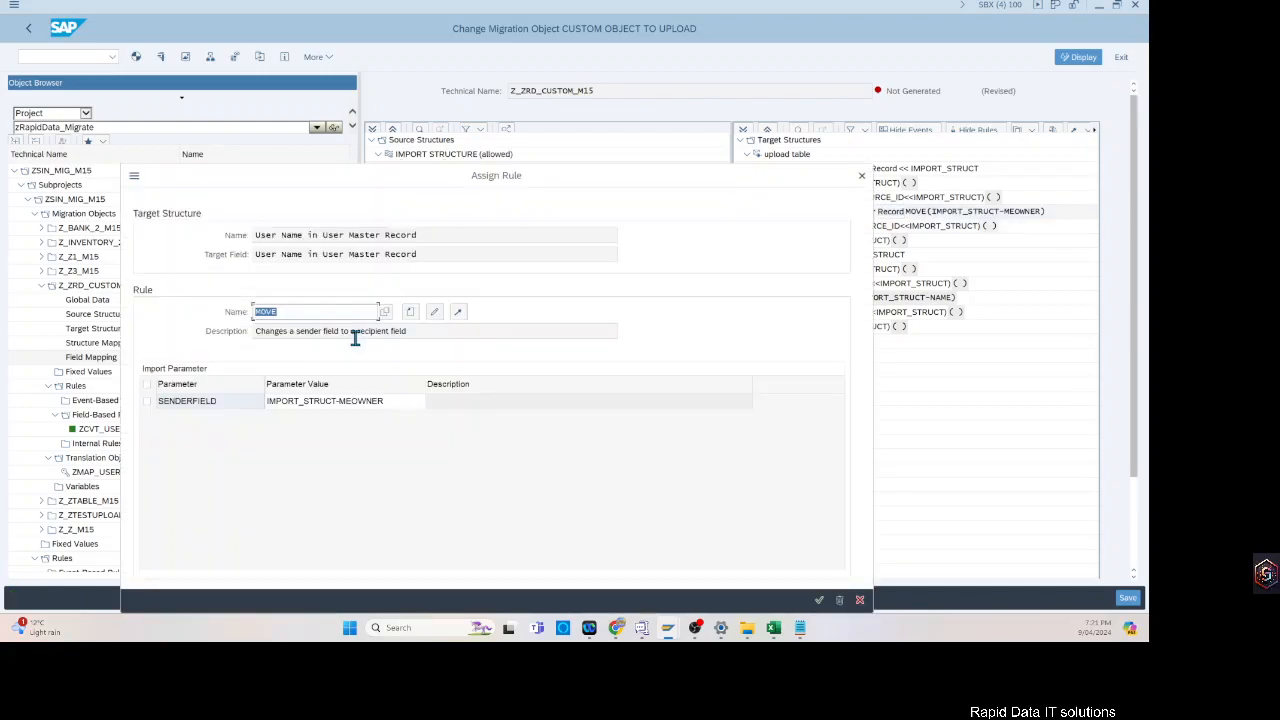
- Replace the MOVE rule on the user name field with the migration object-specific rule ZCVT_USER_NEW
left_click(304, 315)
left_click_drag(305, 315, 186, 317)
left_click(386, 316)
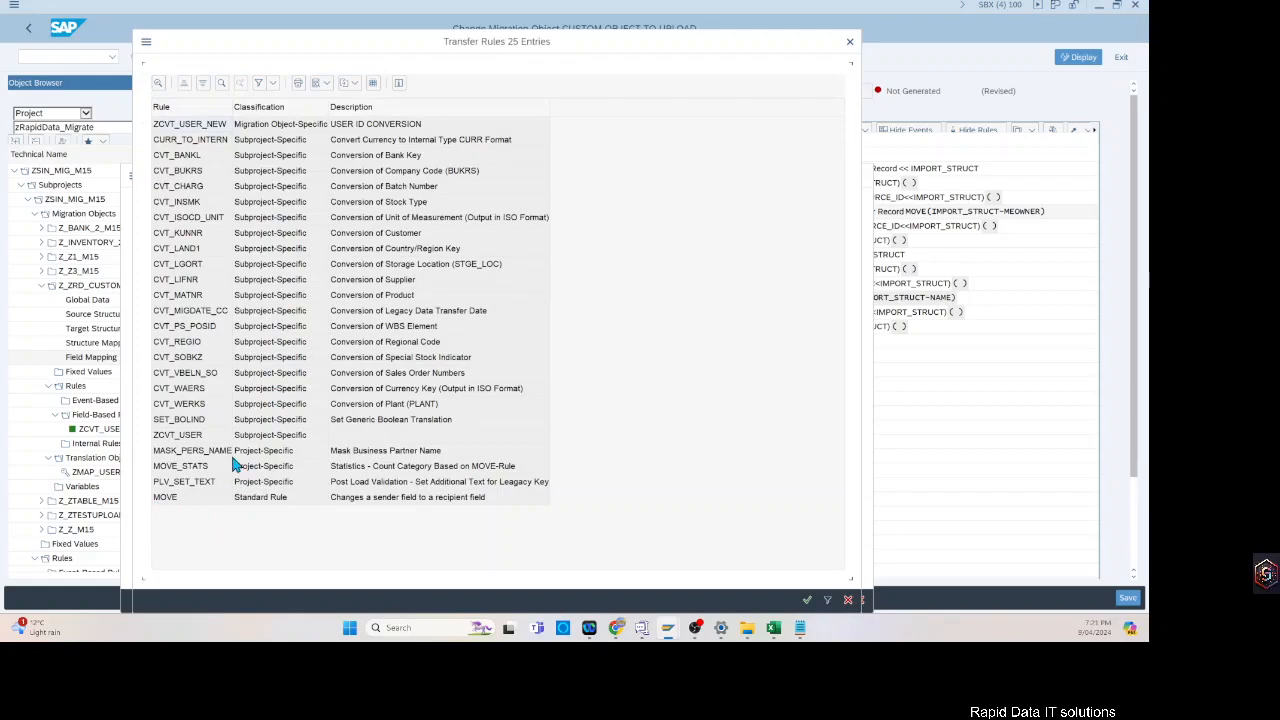
double_click(190, 126)
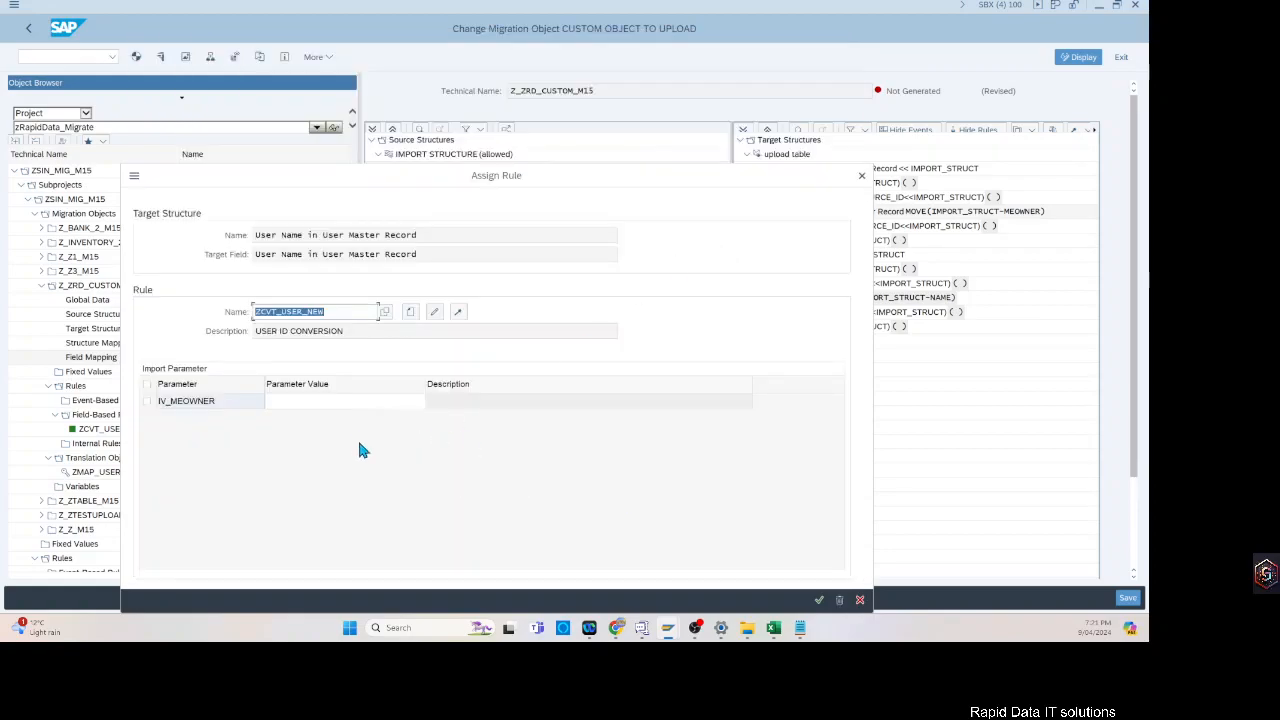
- Set the rule's IV_MEOWNER import parameter to IMPORT_STRUCT-MEOWNER and confirm the rule assignment
left_click(305, 400)
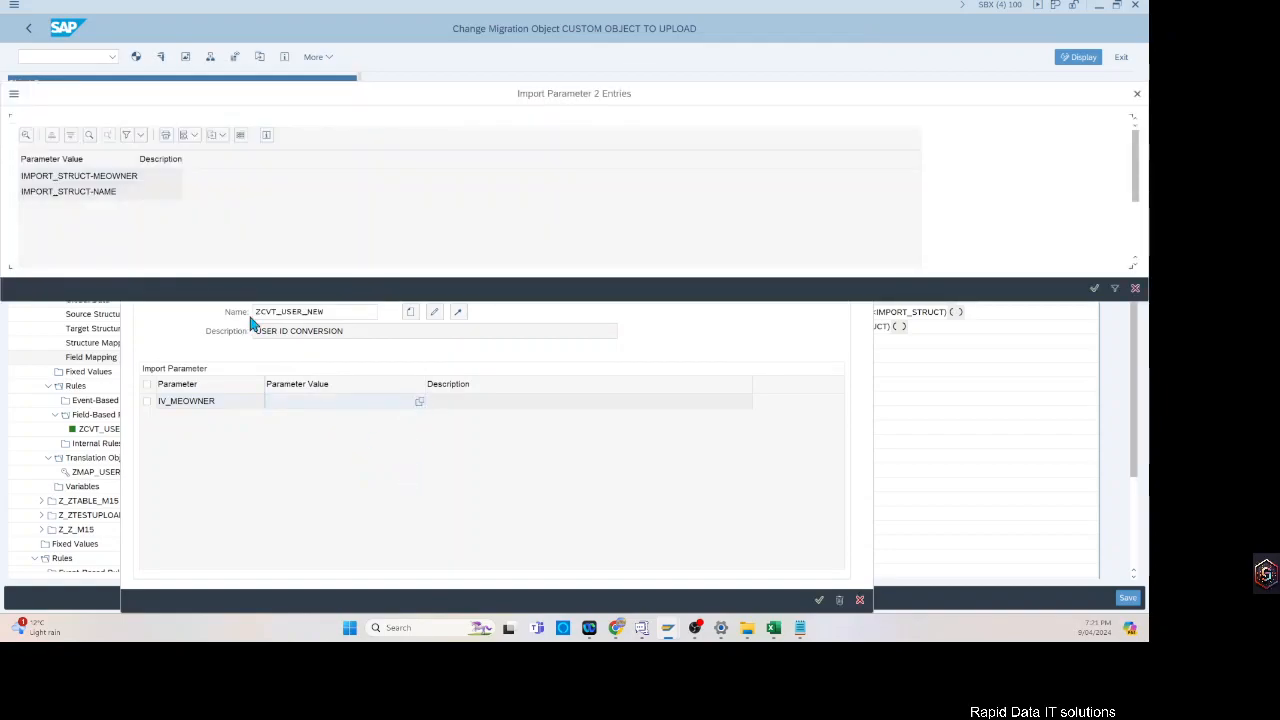
left_click(113, 179)
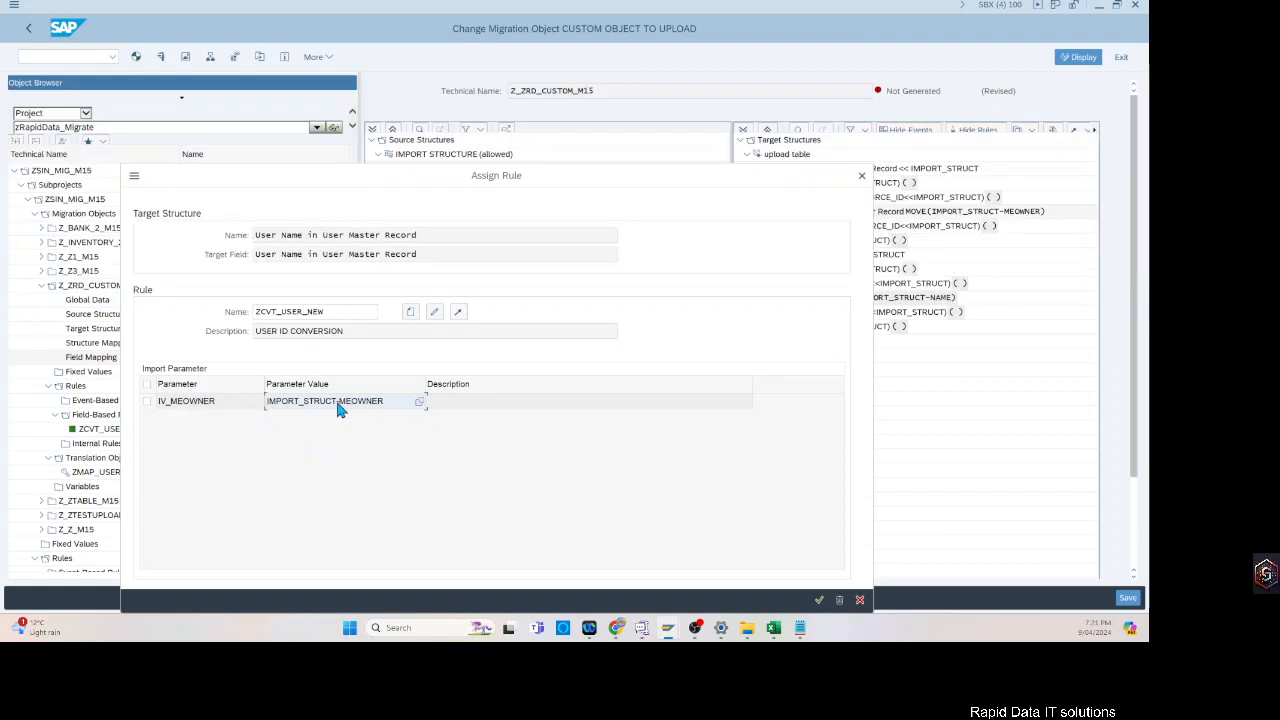
left_click_drag(337, 311, 240, 312)
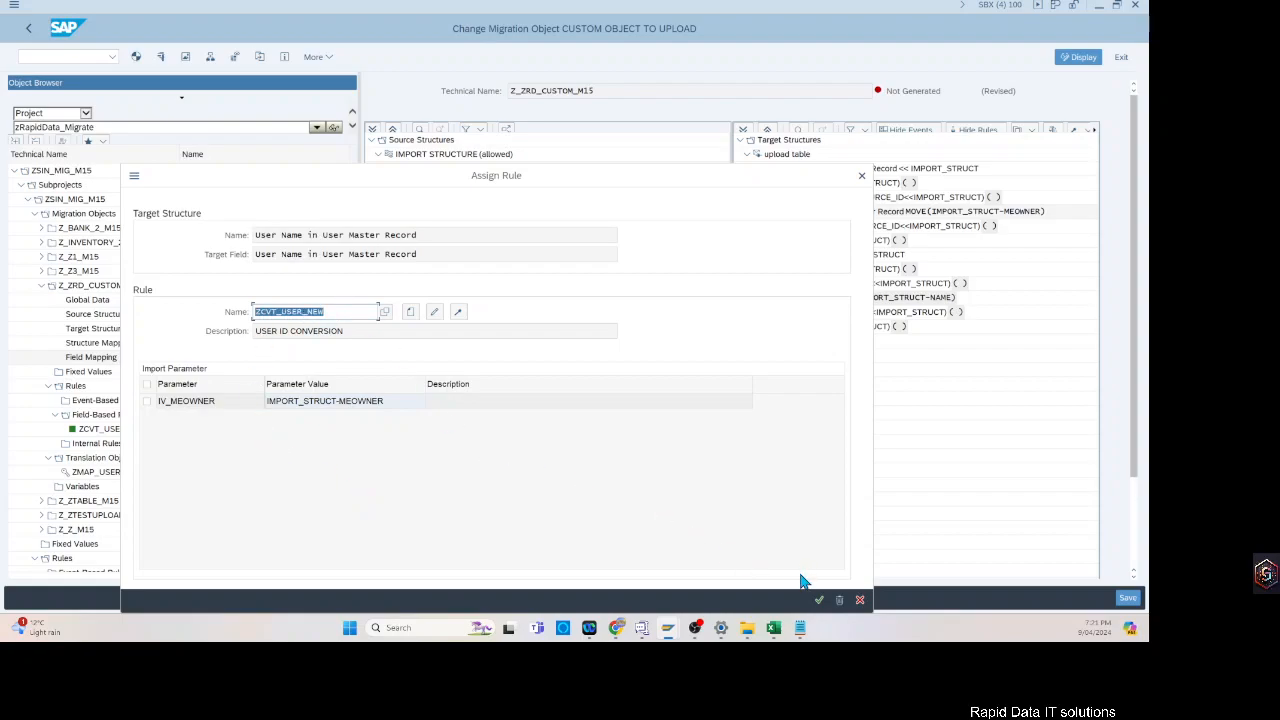
left_click(818, 599)
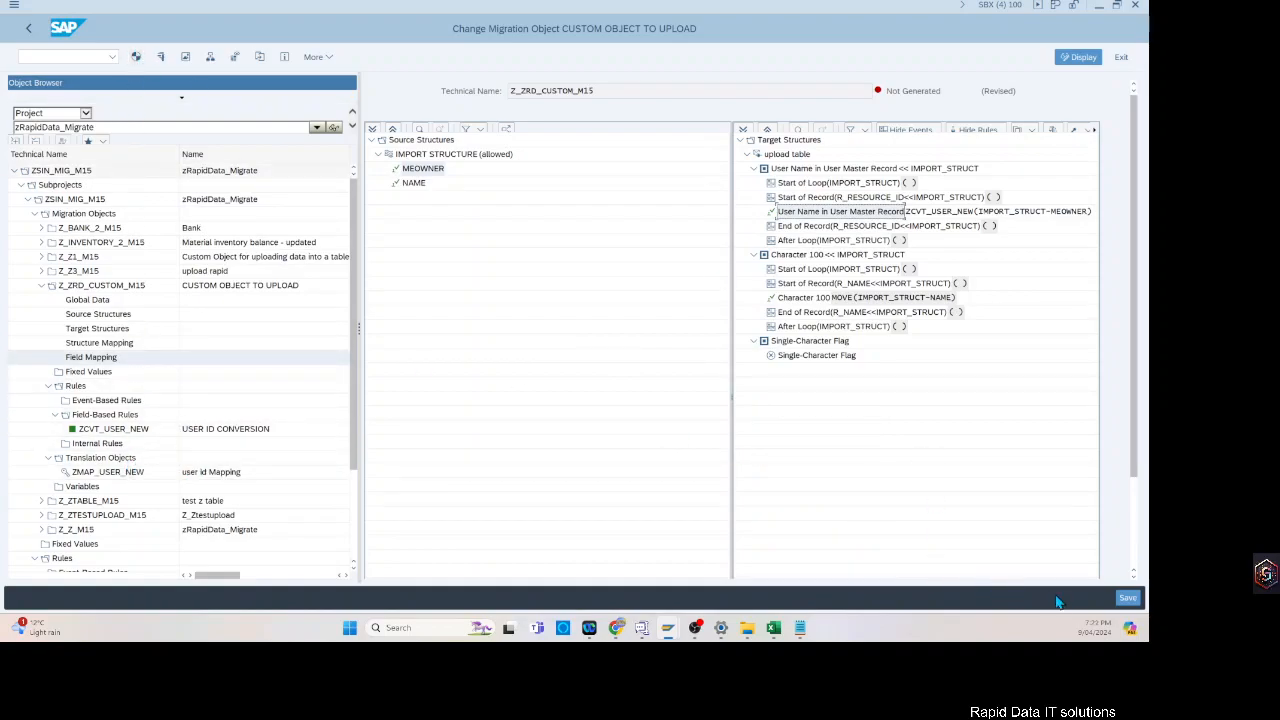
- Save the field mapping and generate the runtime objects for Z_ZRD_CUSTOM_M15
left_click(1129, 600)
left_click(136, 57)
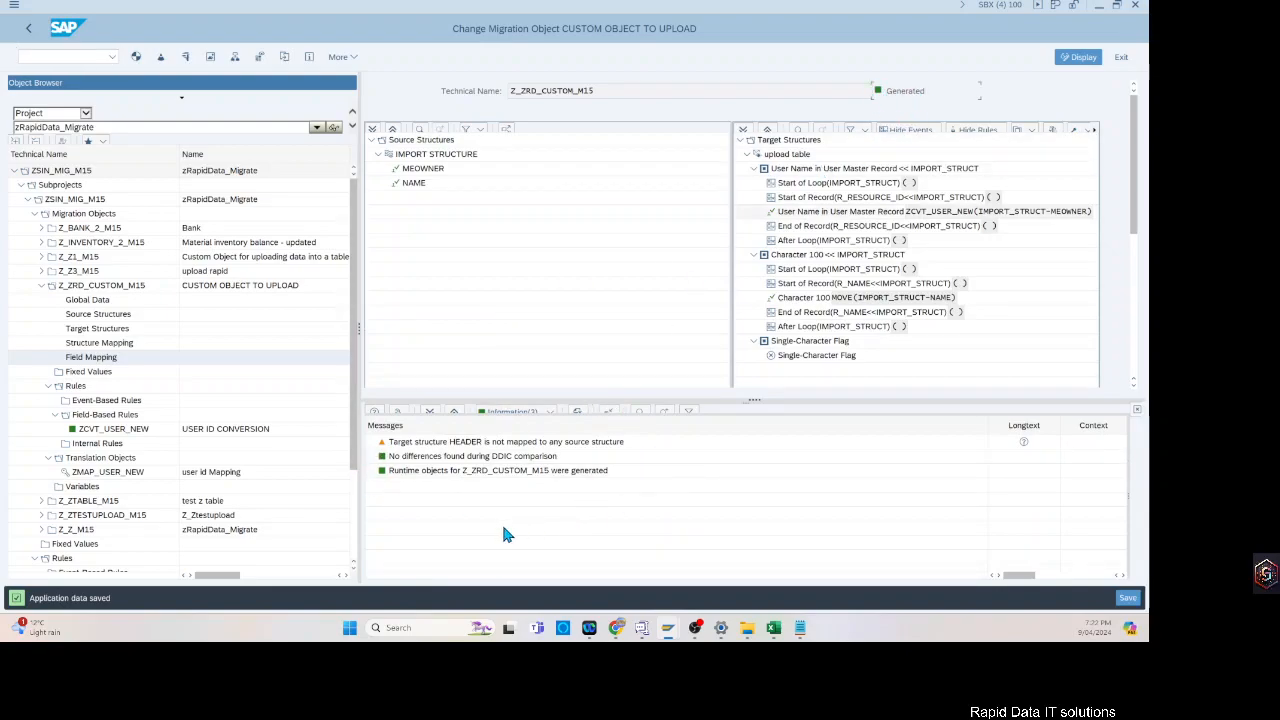
double_click(213, 268)
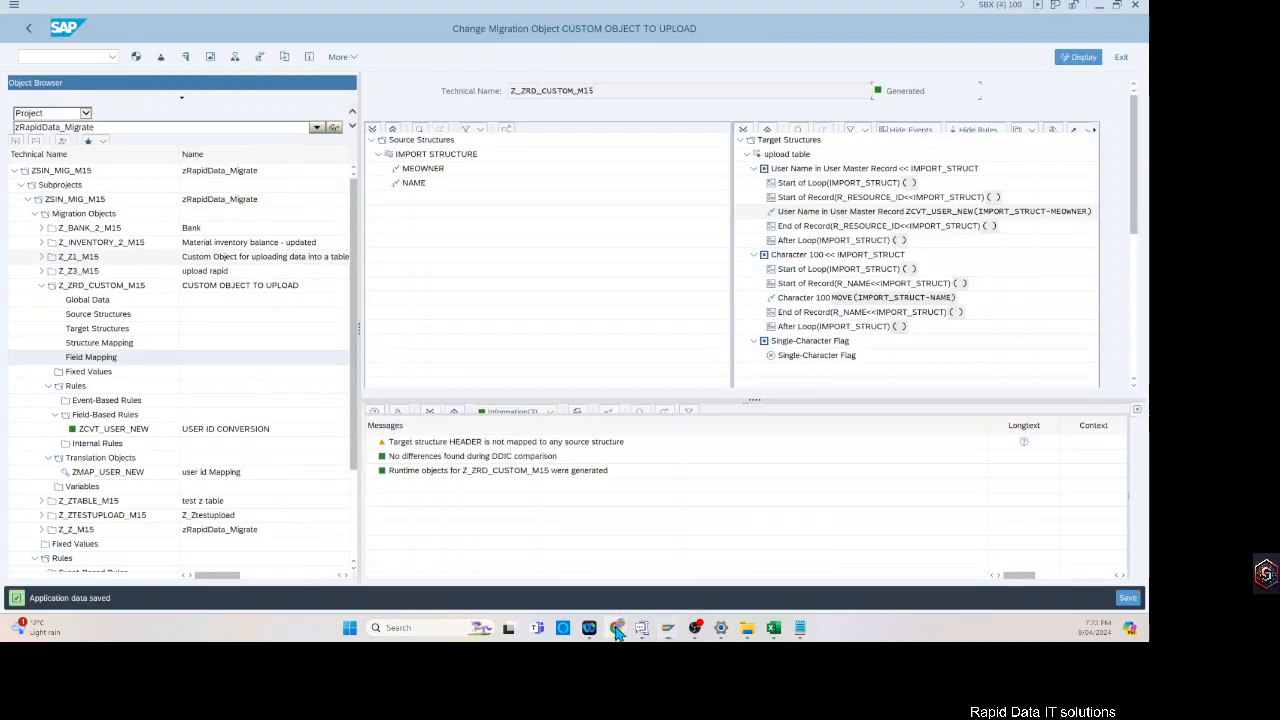
- Switch to the Migration Project page in Chrome, reload it, and download the template for CUSTOM OBJECT TO UPLOAD
mouse_move(616, 627)
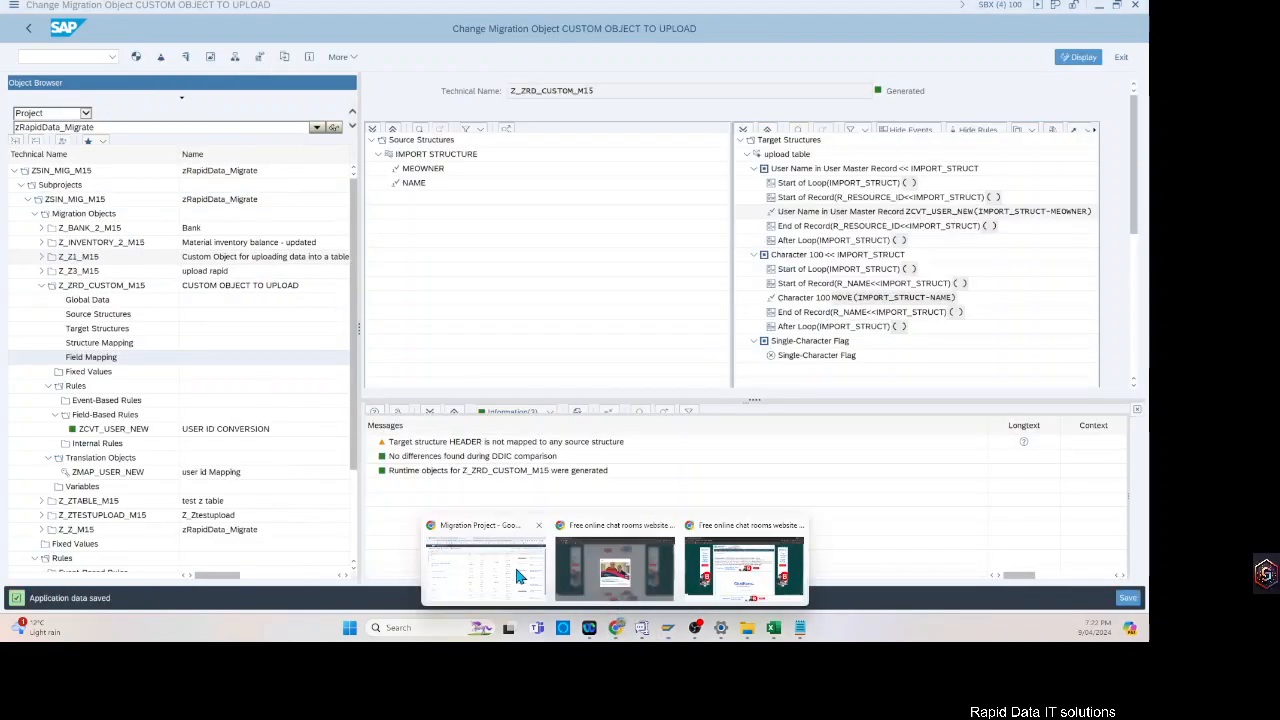
left_click(517, 570)
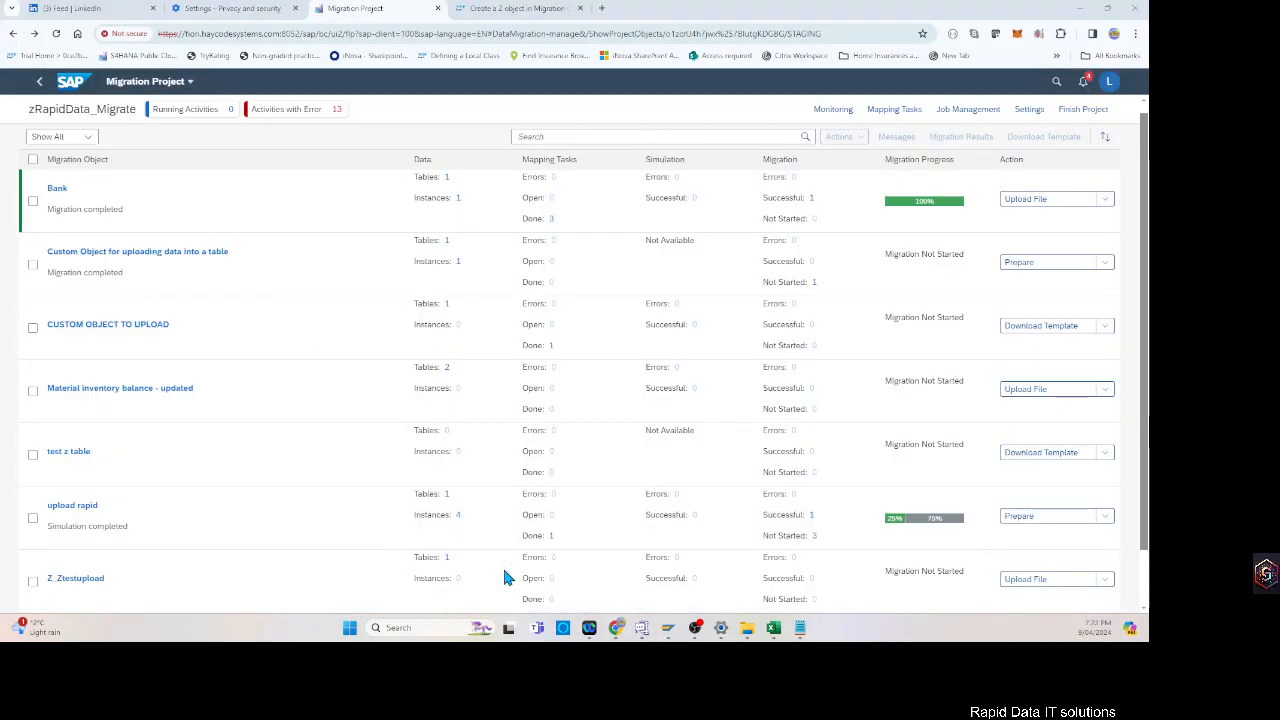
left_click(56, 33)
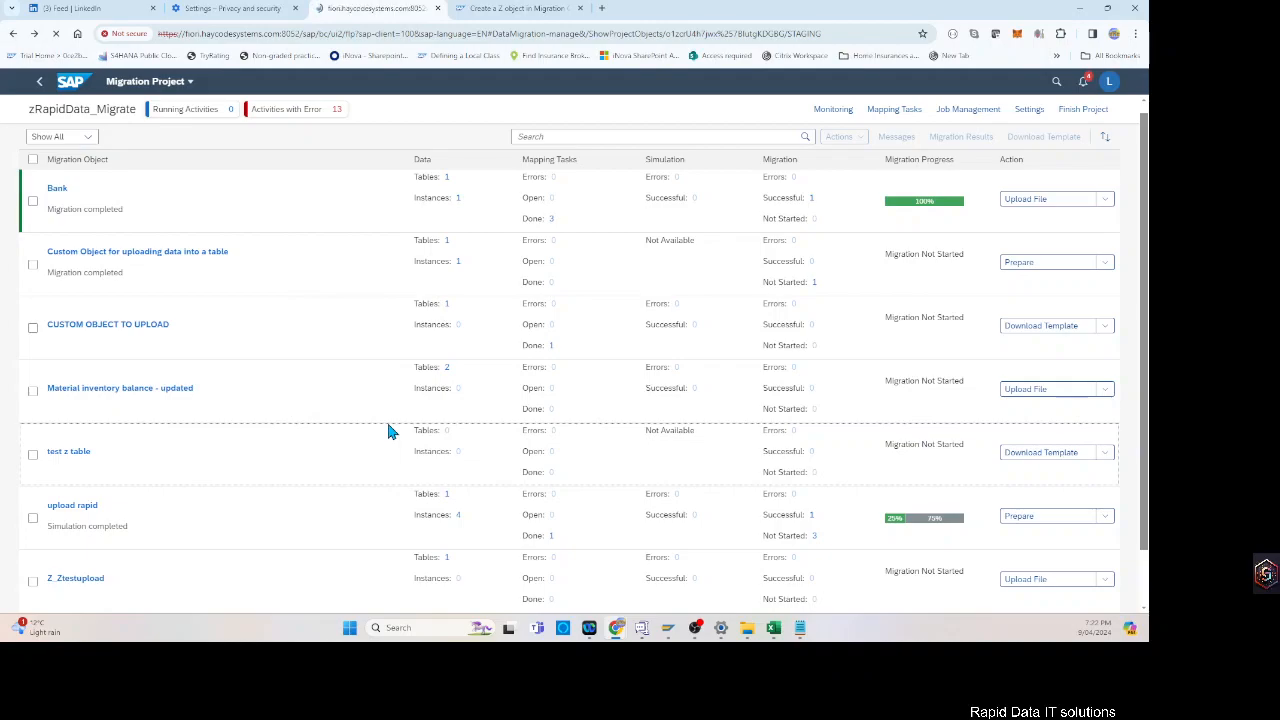
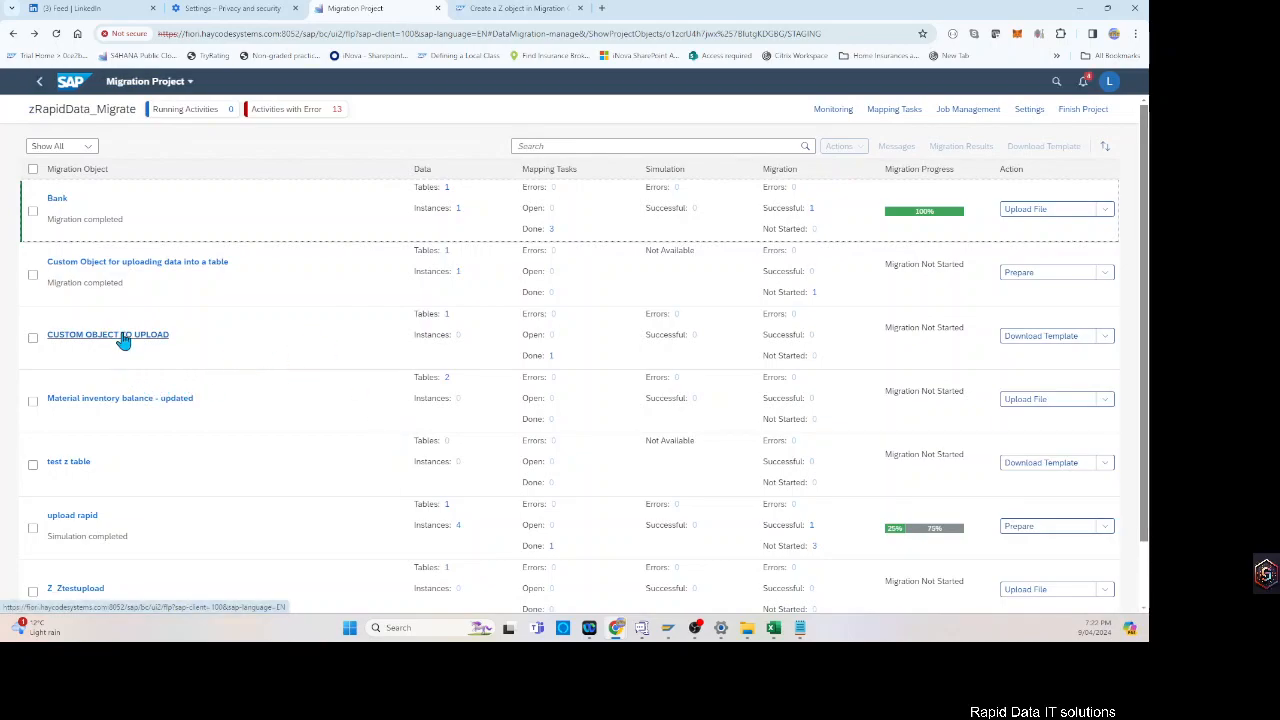
left_click(1060, 336)
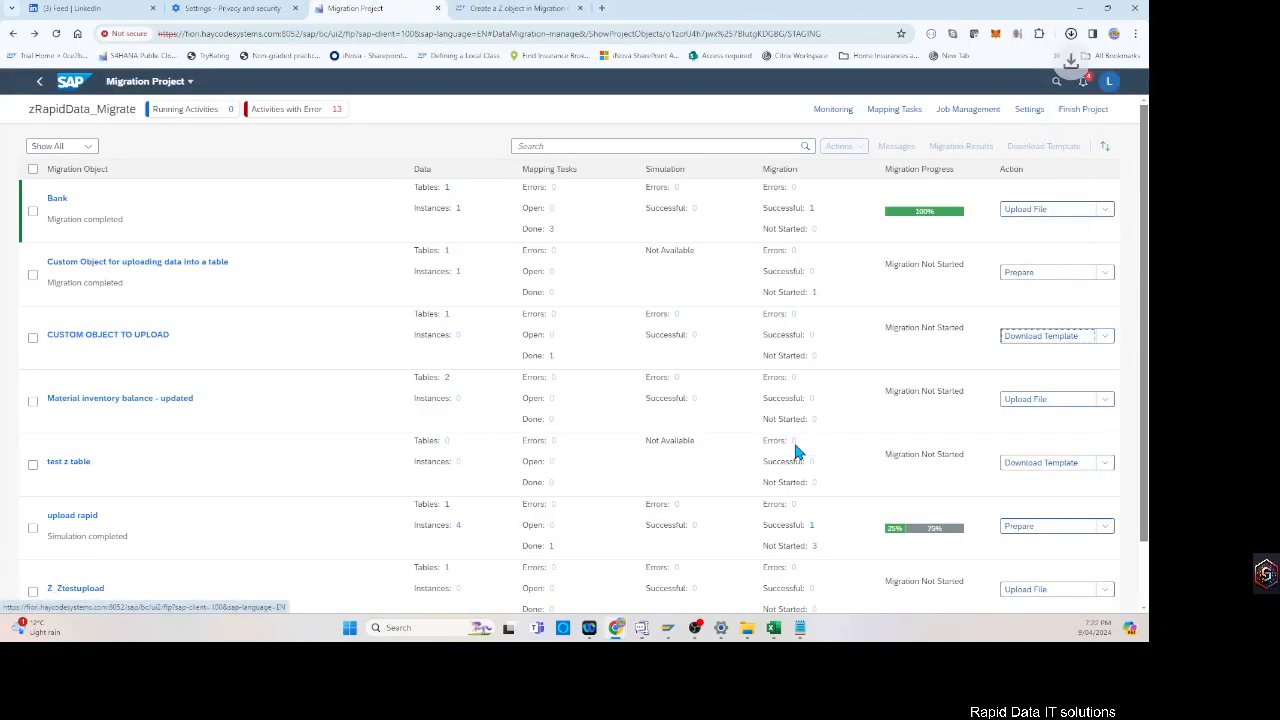
left_click(33, 338)
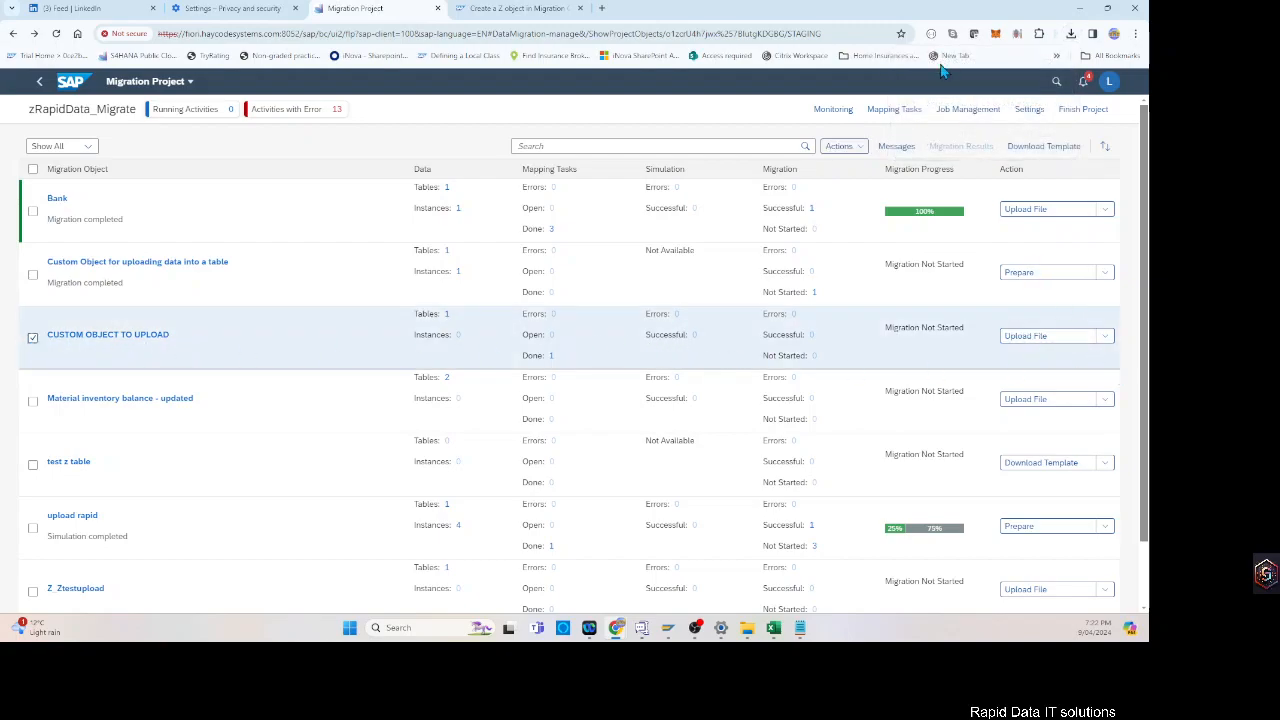
- In File Explorer's Downloads folder, sort the files newest first, select the CUSTOM OBJECT TO UPLOAD template and widen the name column
left_click(747, 627)
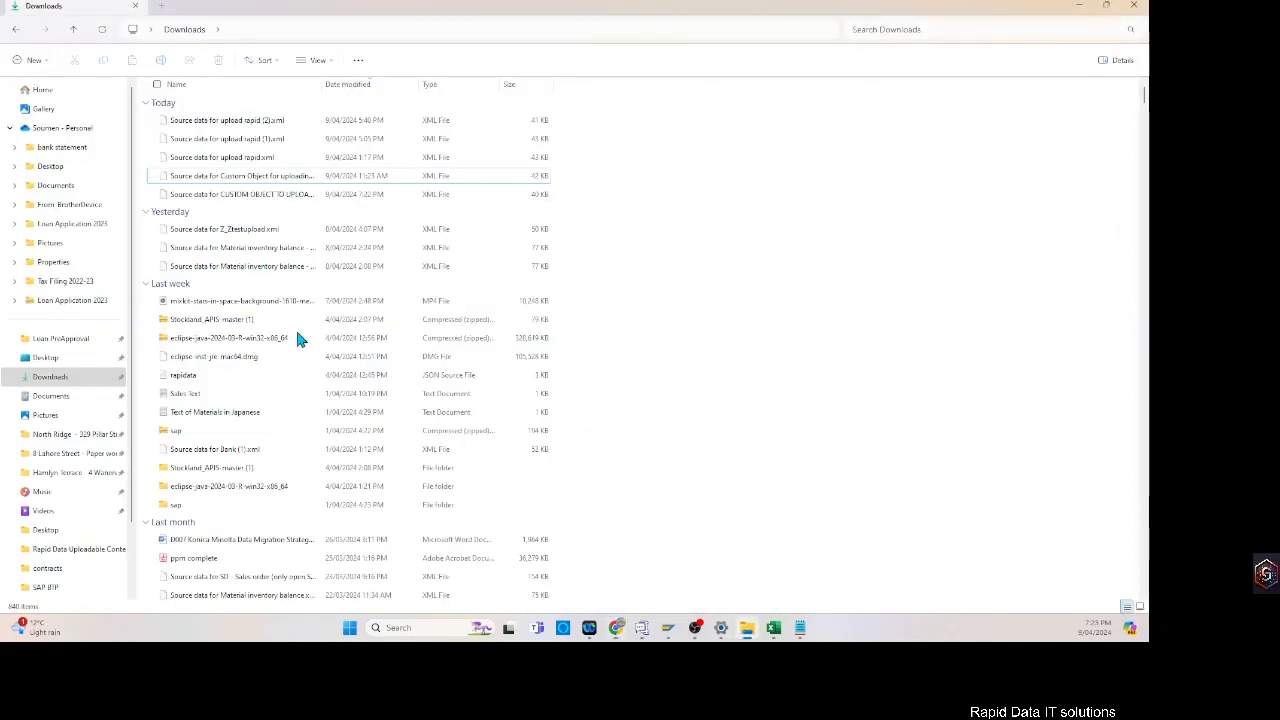
left_click(260, 121)
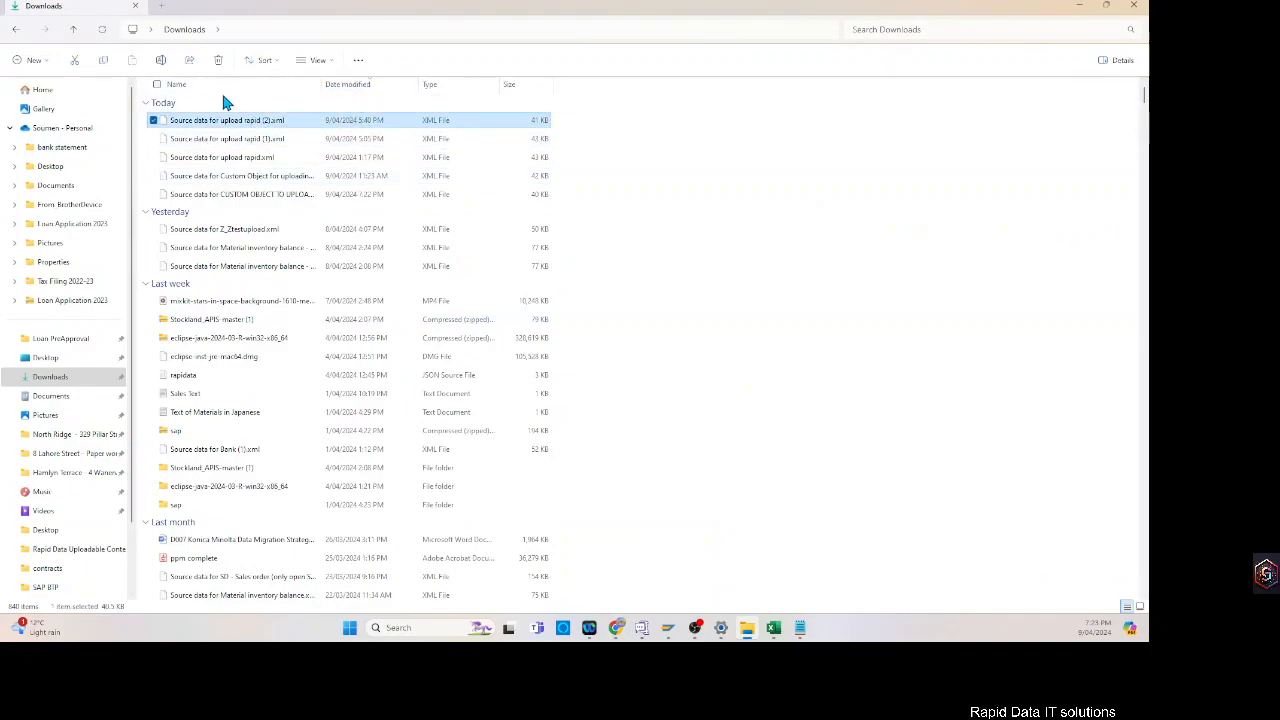
left_click(400, 86)
left_click(385, 86)
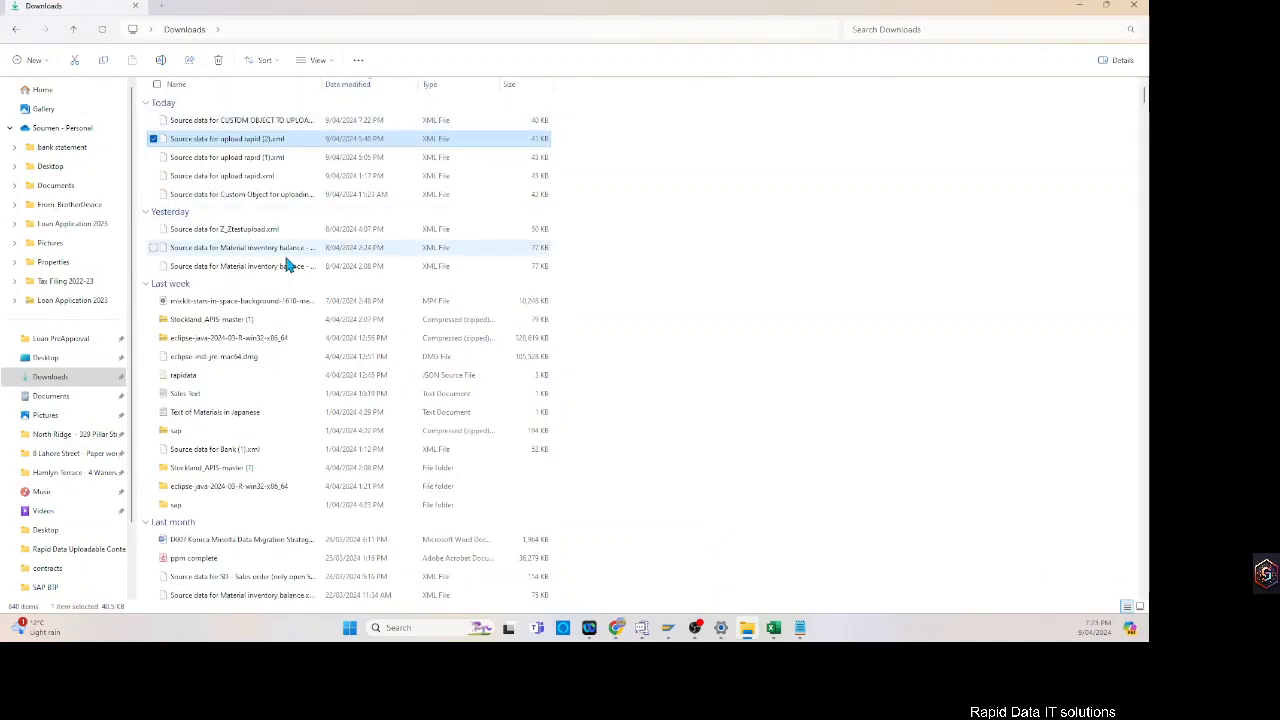
left_click(297, 121)
double_click(321, 84)
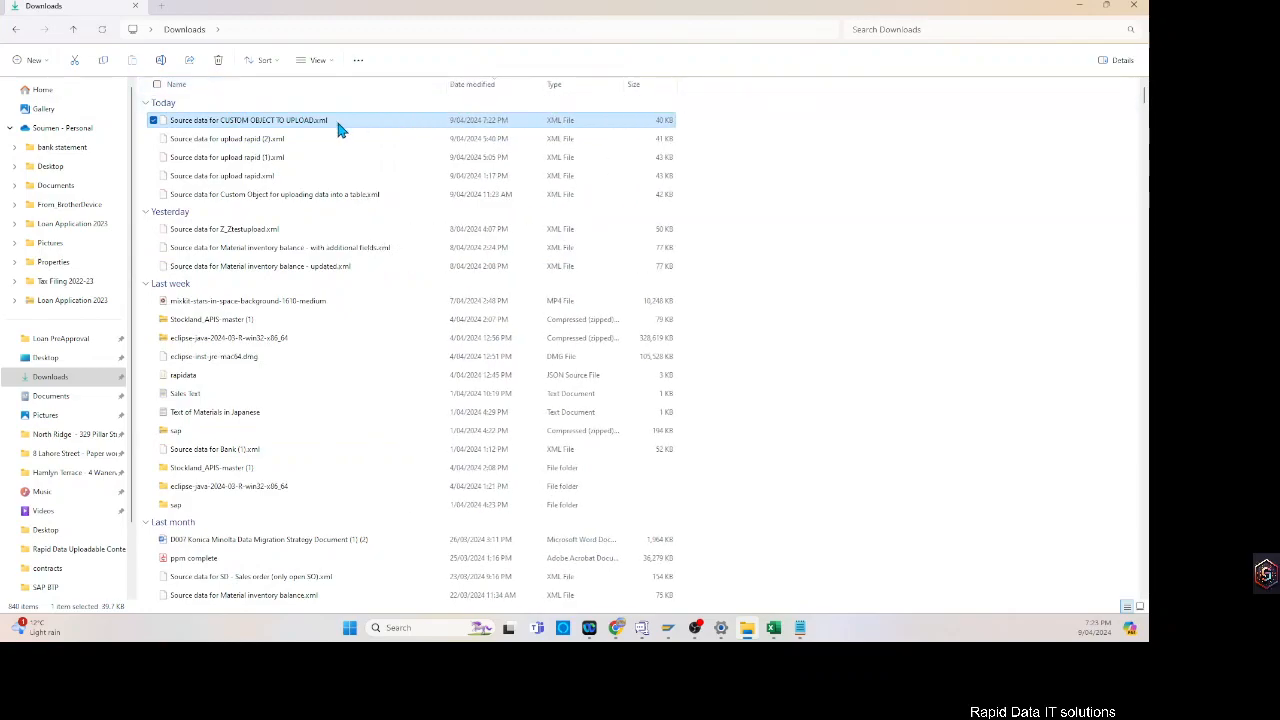
- Switch to Excel and open Source data for CUSTOM OBJECT TO UPLOAD.xml from the Downloads folder
left_click(773, 627)
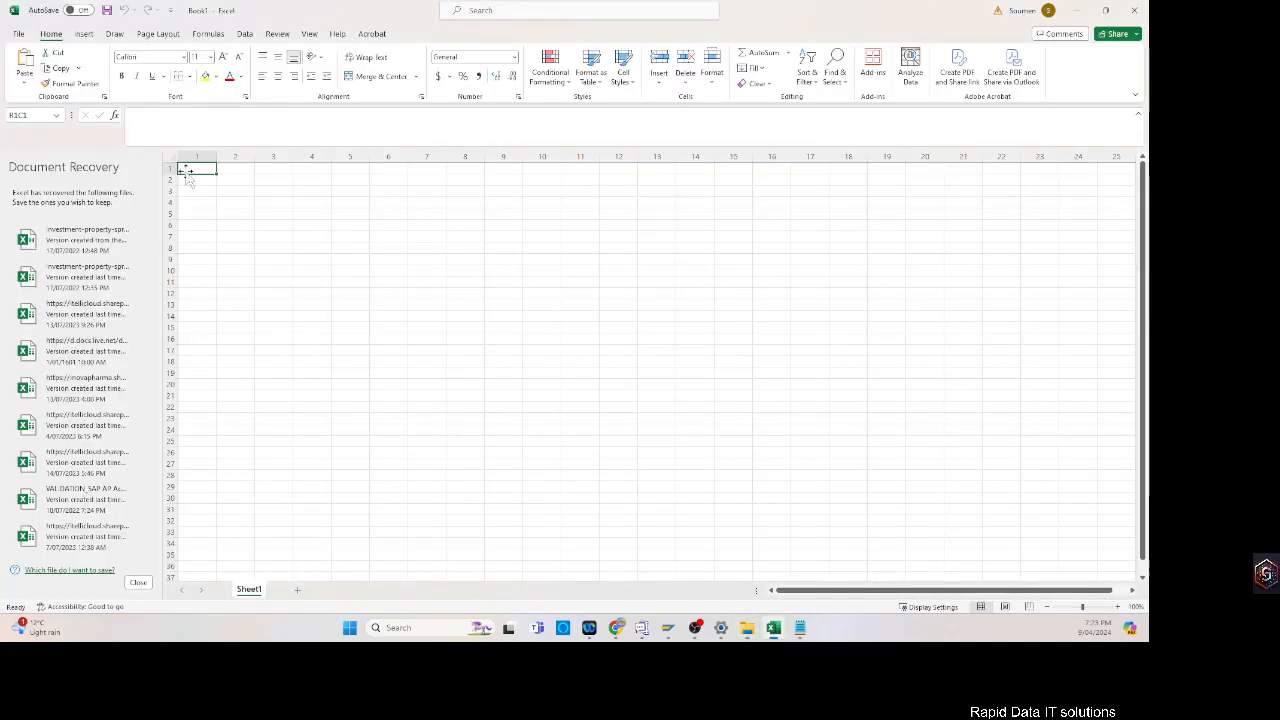
left_click(22, 34)
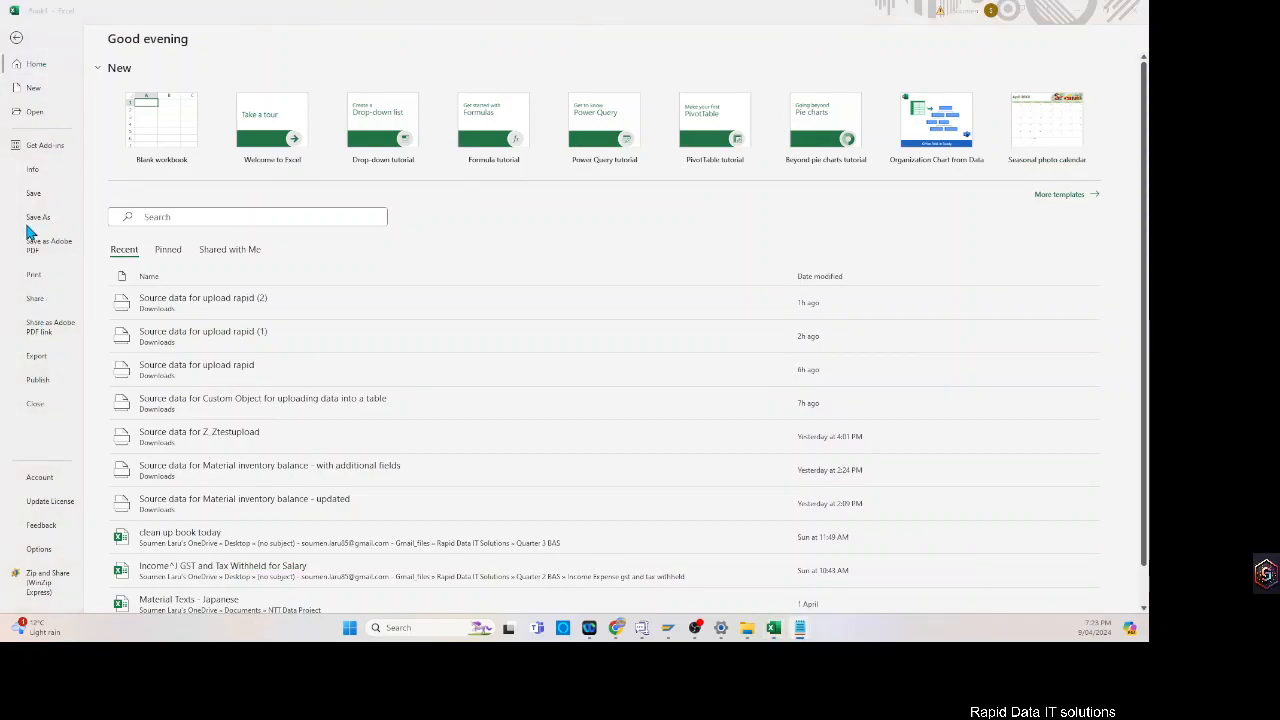
left_click(38, 118)
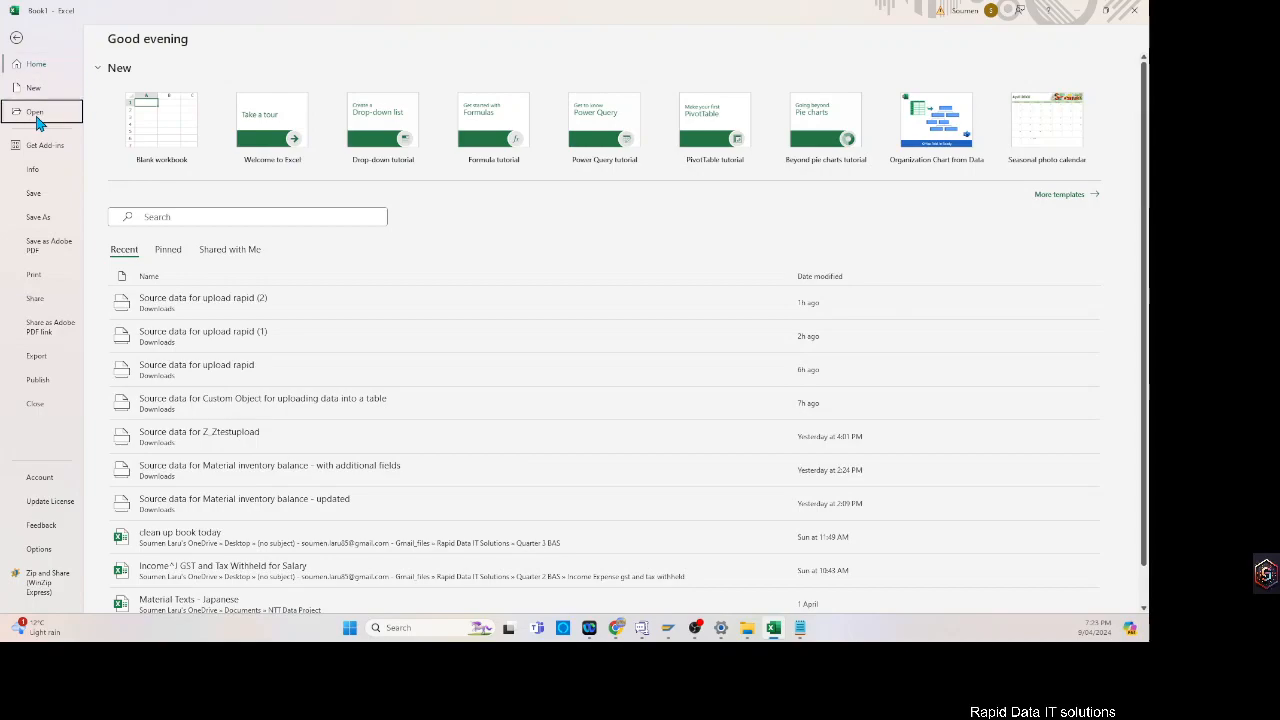
left_click(158, 247)
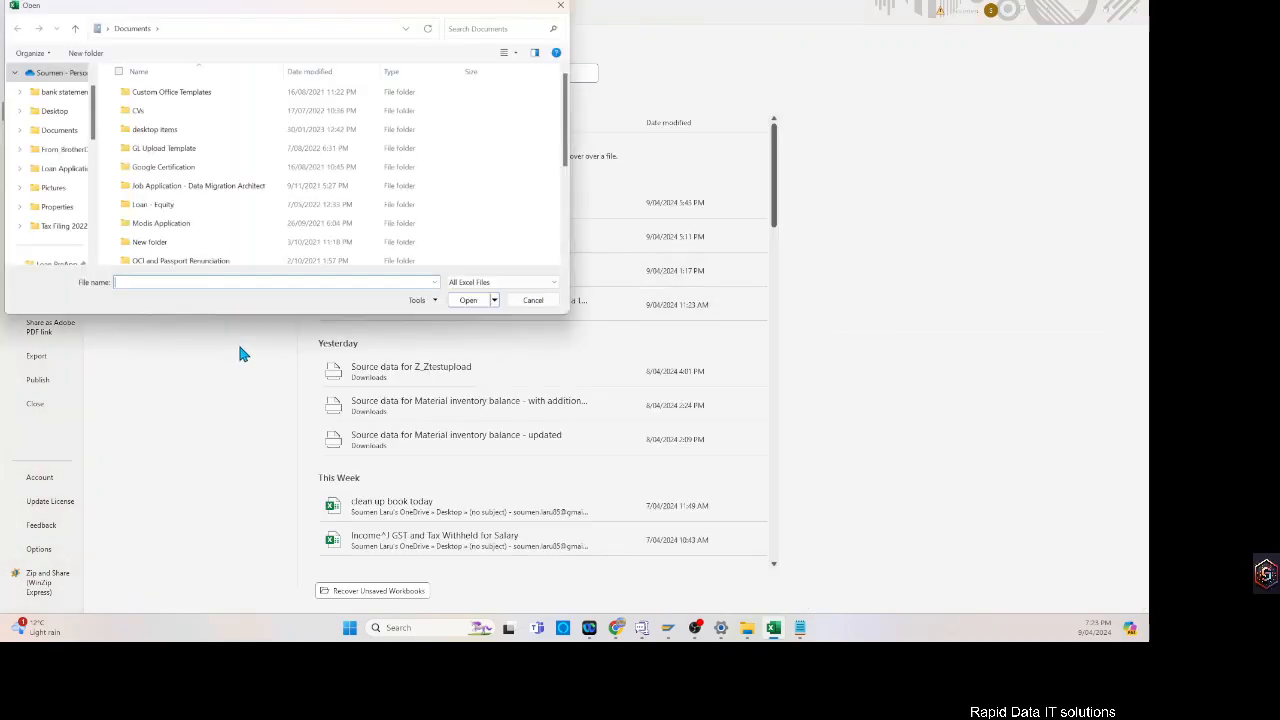
left_click(56, 113)
scroll(50, 237, "down", 2)
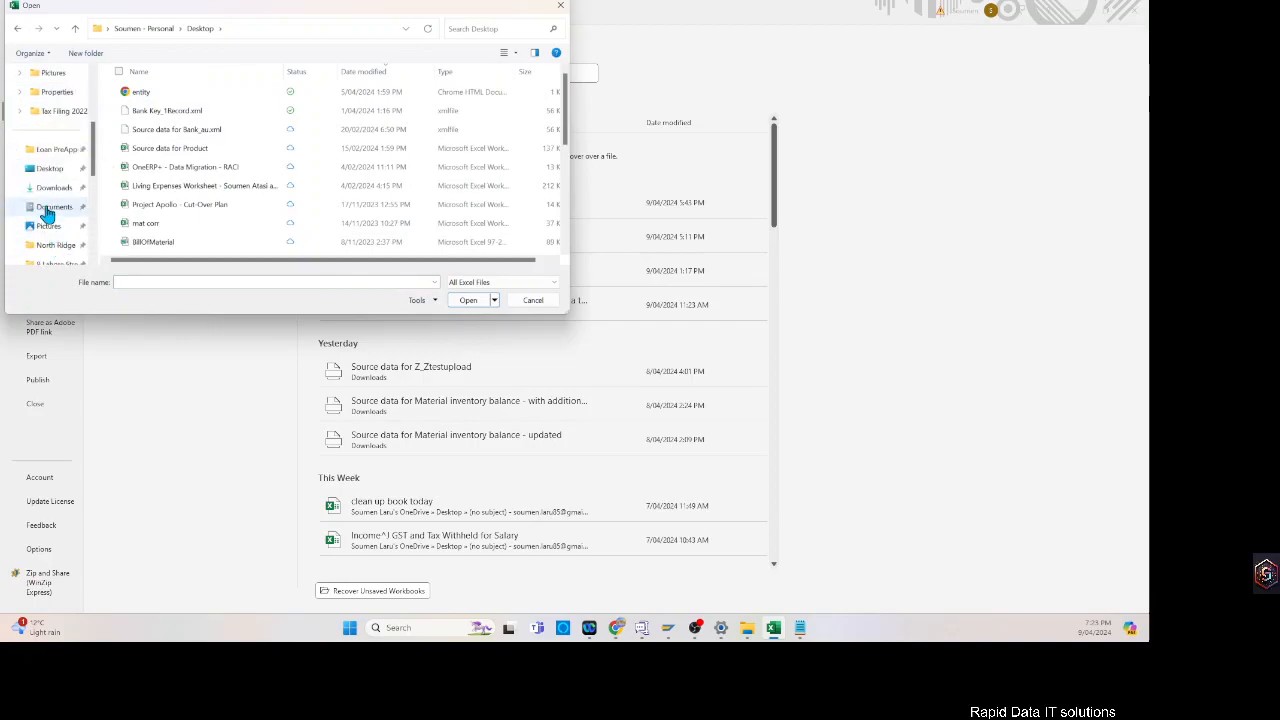
left_click(54, 187)
left_click(195, 108)
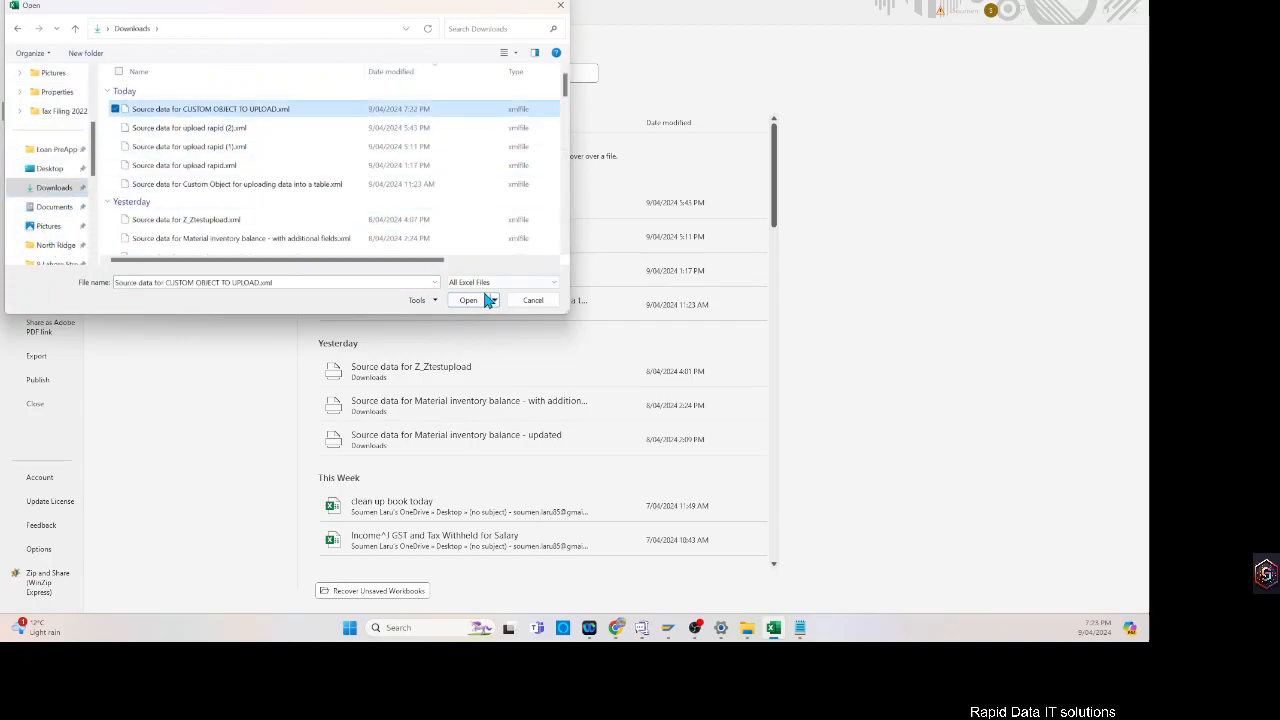
left_click(468, 301)
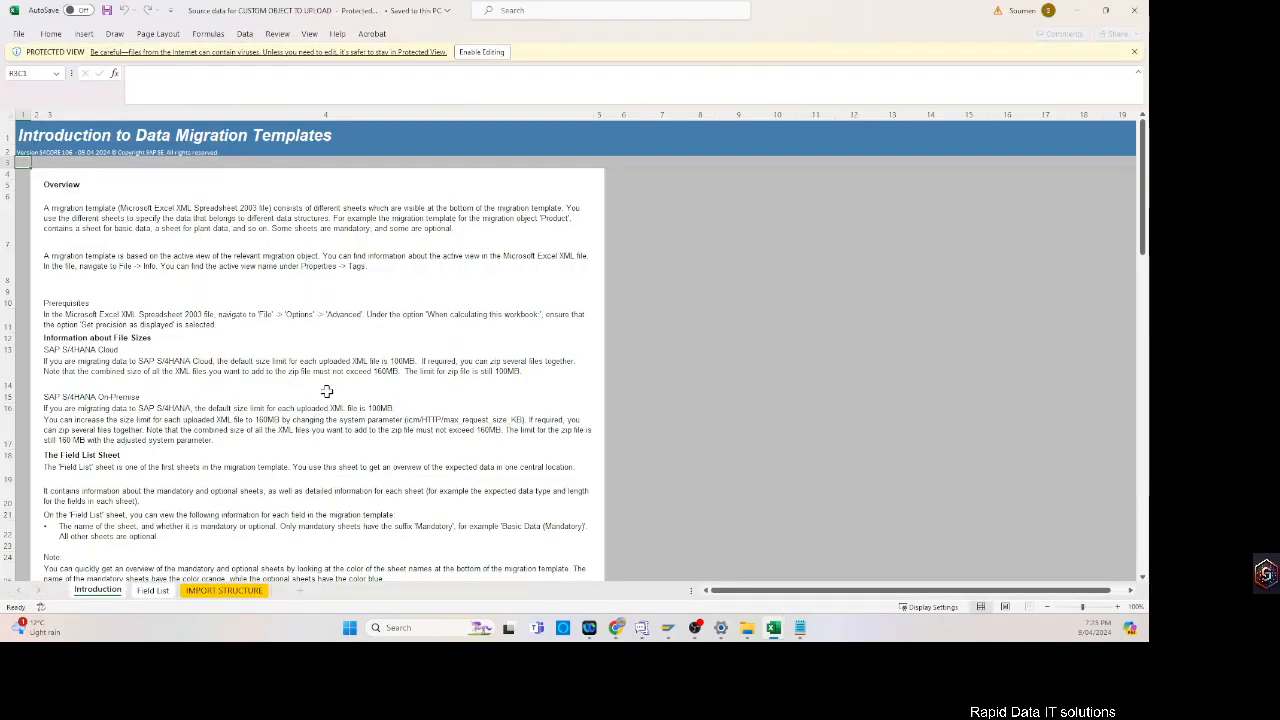
- Examine the Field List sheet and the MEOWNER and NAME columns of the IMPORT STRUCTURE sheet
left_click(155, 590)
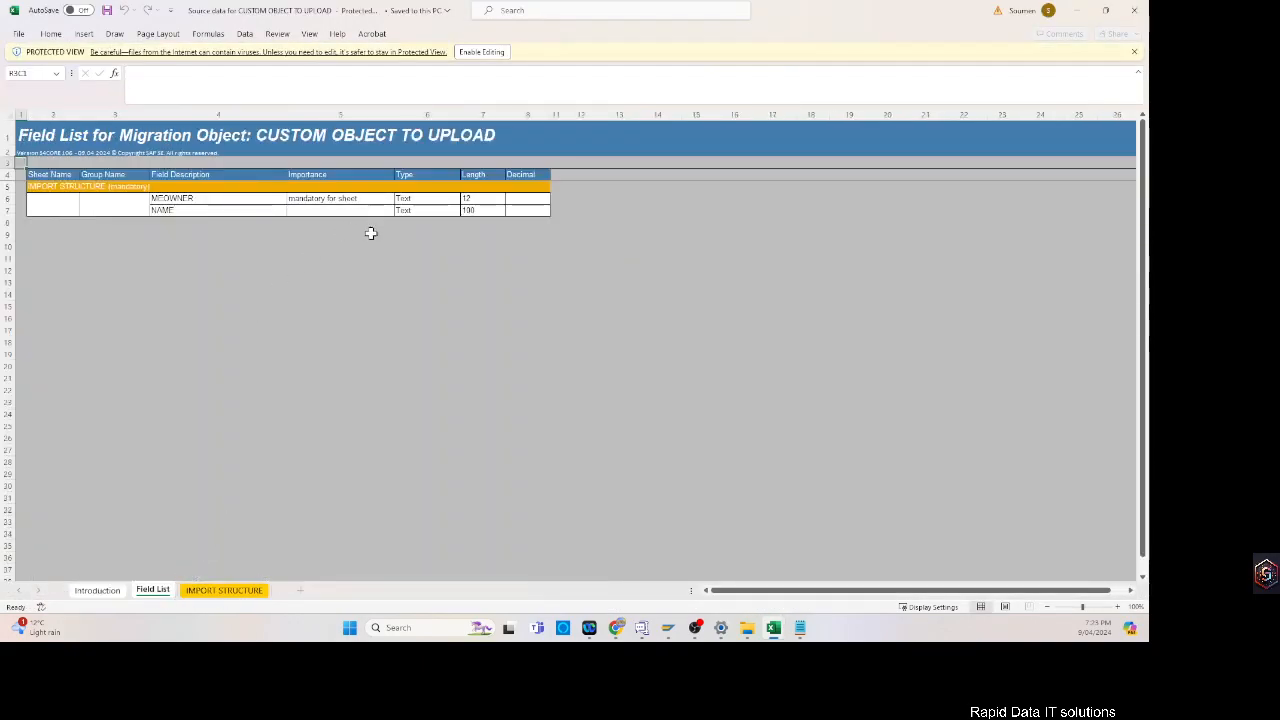
left_click(228, 591)
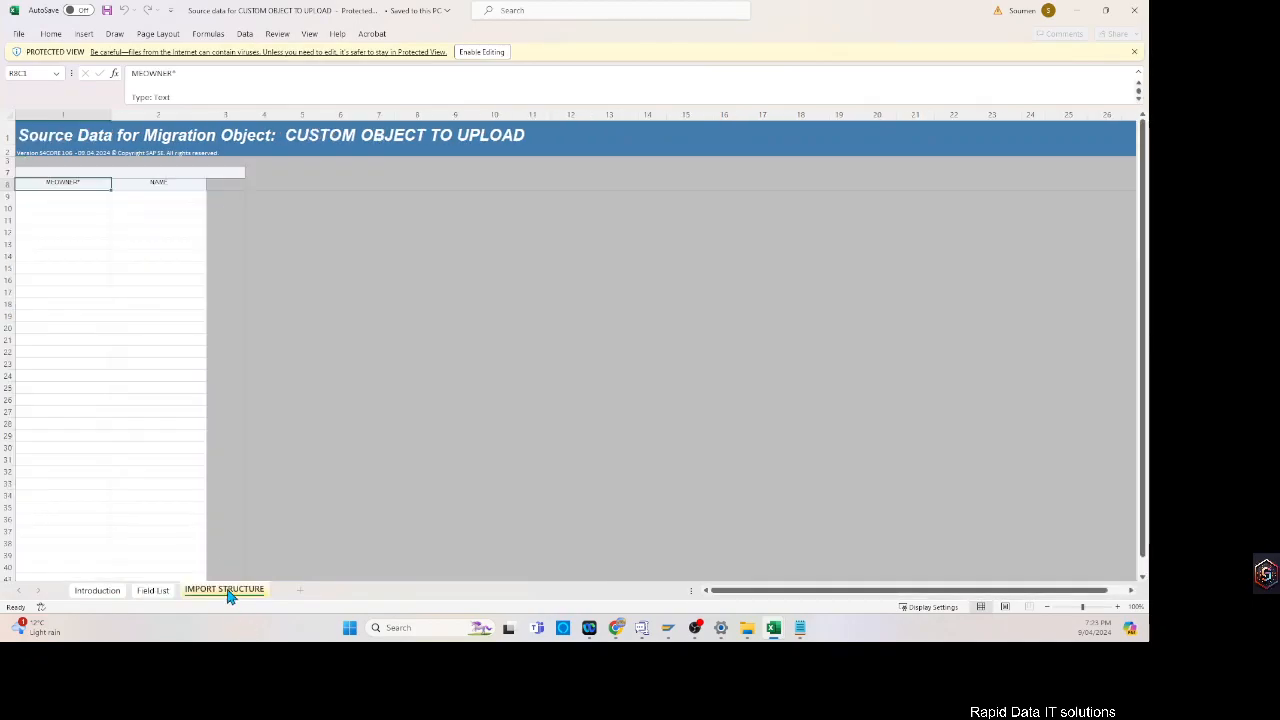
left_click(164, 206)
left_click(186, 199)
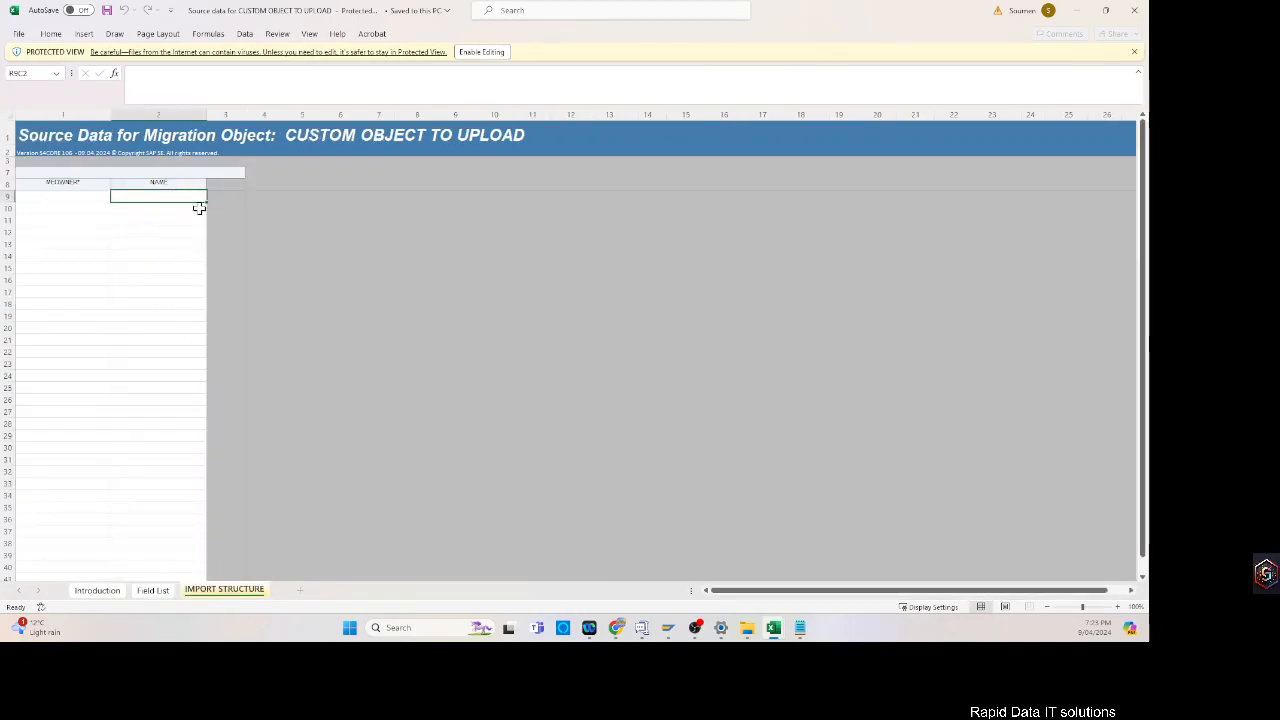
left_click(85, 195)
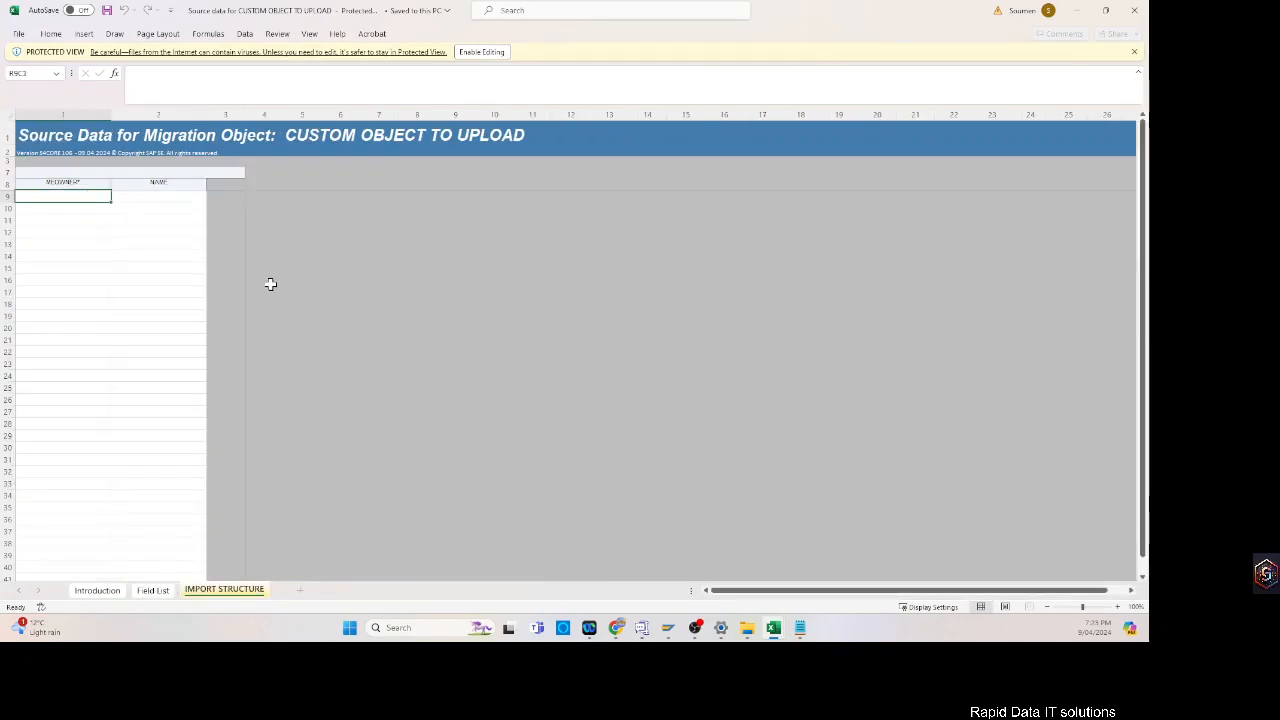
left_click(150, 198)
left_click(76, 198)
left_click(161, 197)
left_click(96, 197)
left_click(130, 197)
left_click(66, 193)
- Enable editing, enter the MEOWNER user ID and the person's full name in row 9, and save in XML Spreadsheet 2003 format
double_click(389, 237)
left_click(546, 344)
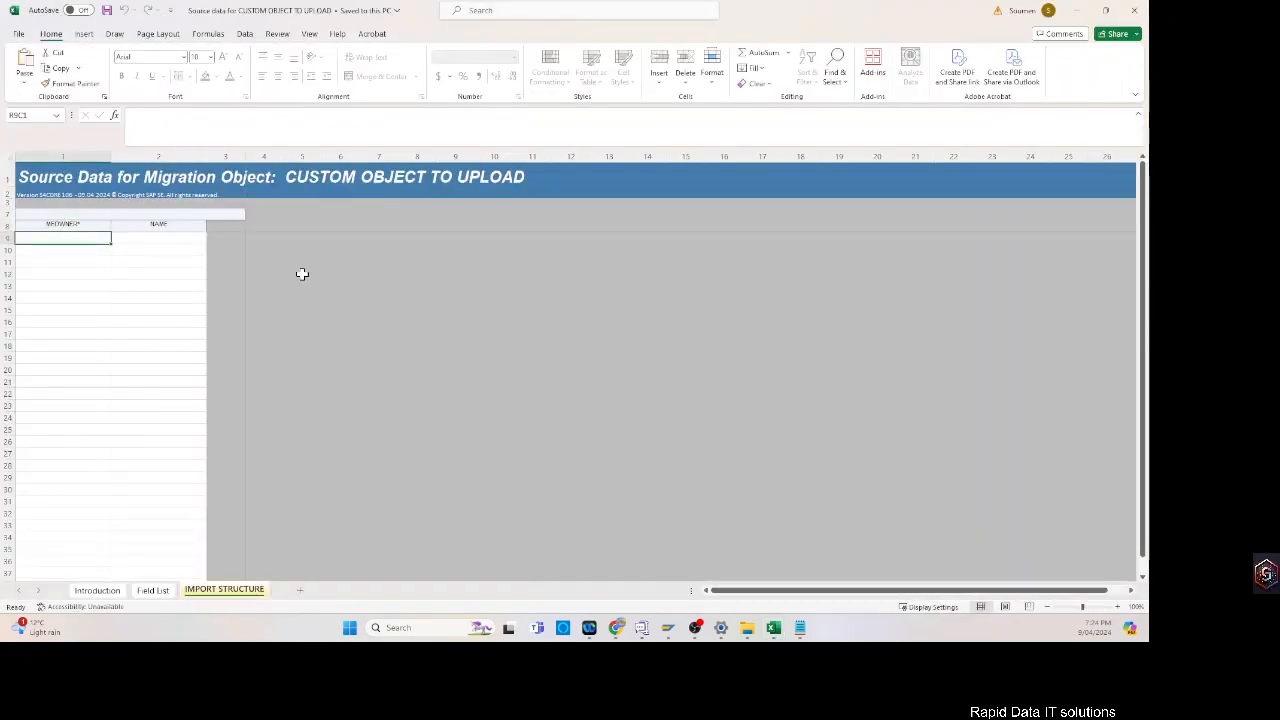
type("SAM")
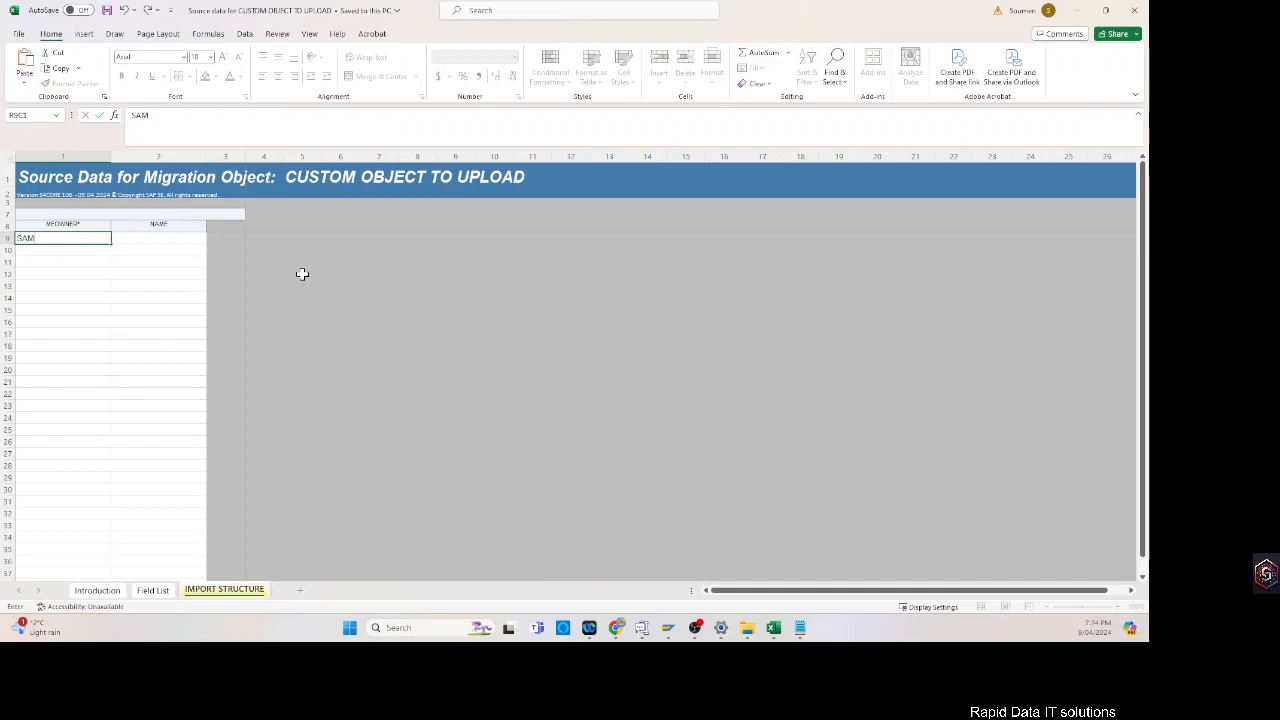
key("Tab")
type("SA")
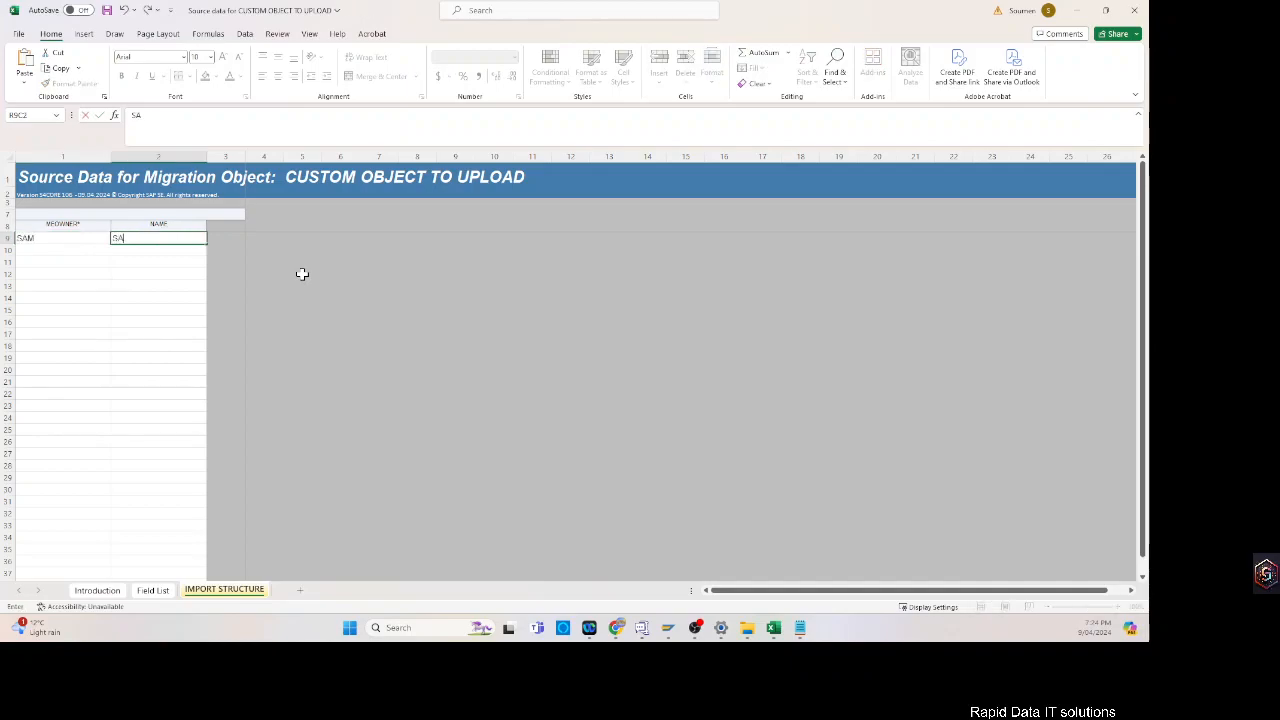
type("M PRI")
left_click(416, 404)
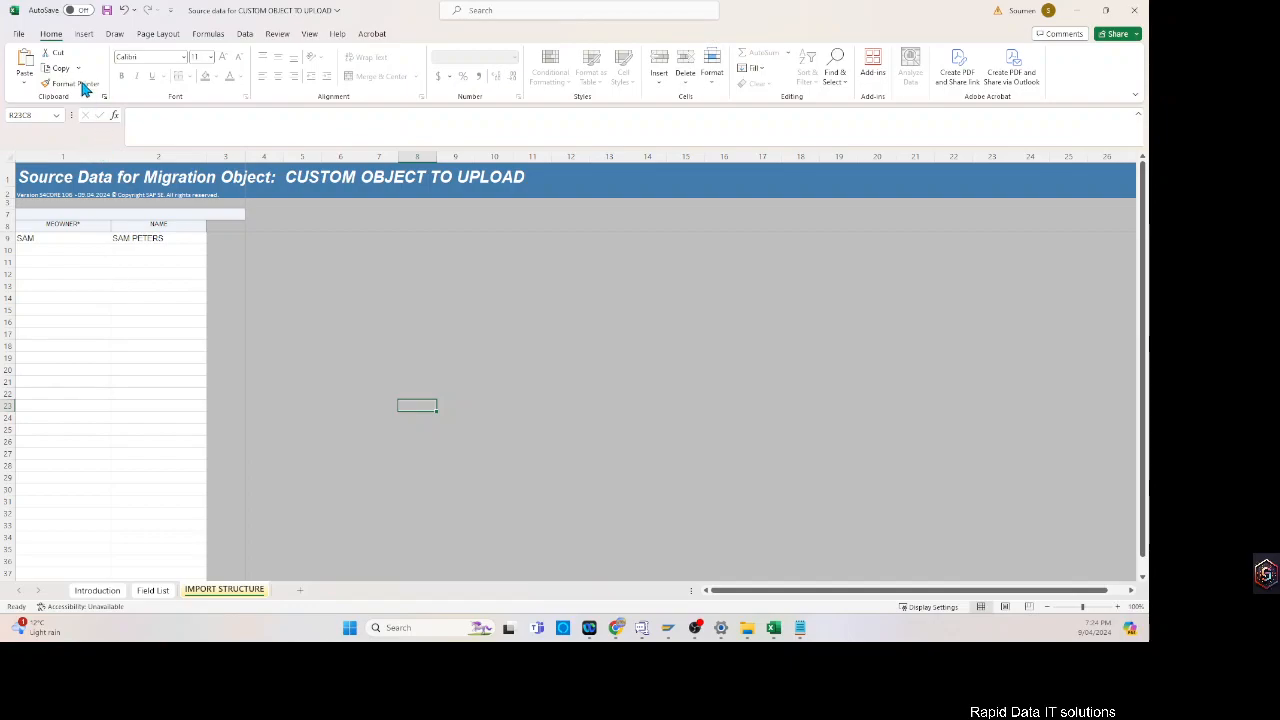
left_click(106, 11)
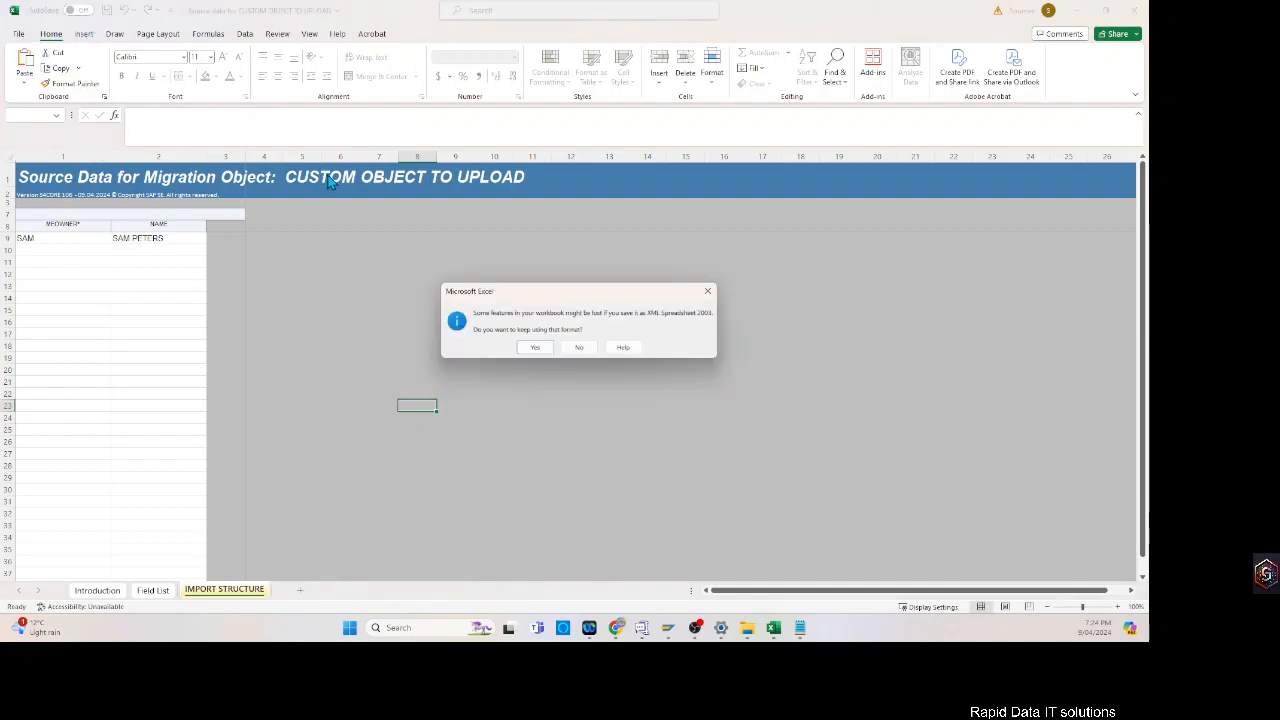
left_click(527, 348)
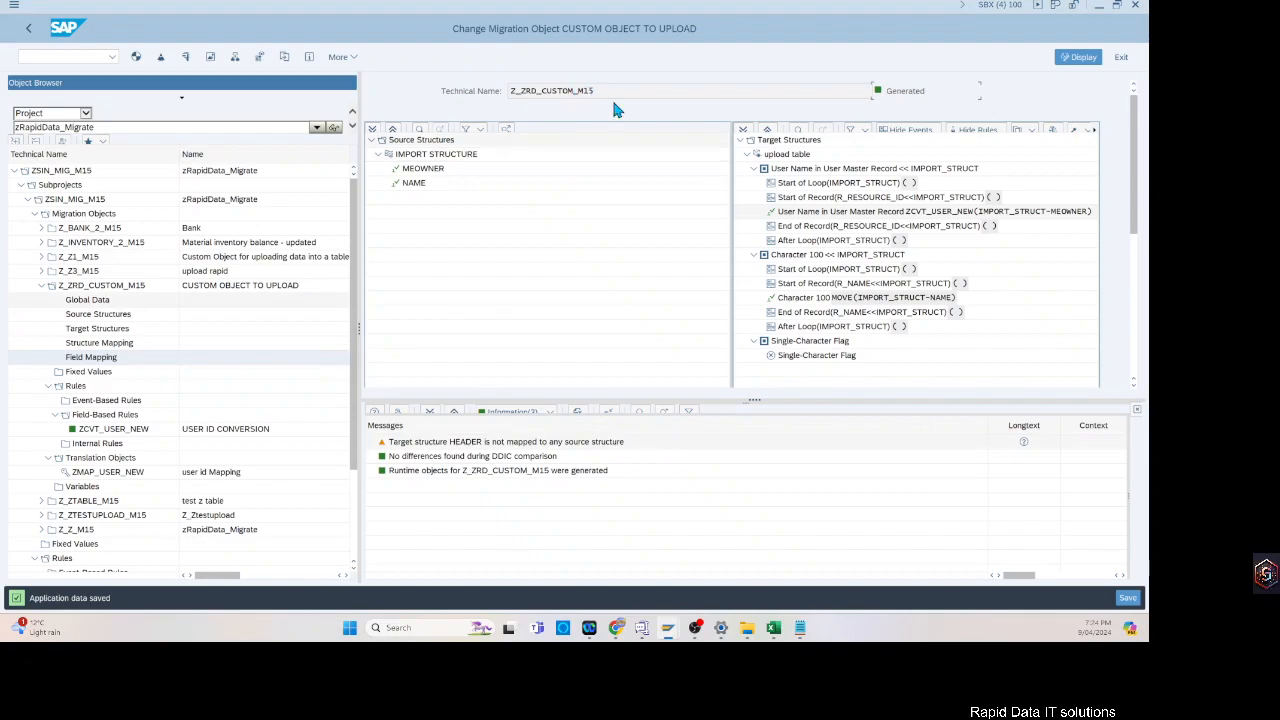
- Switch to the Migration Project page in Chrome and open the file upload page of CUSTOM OBJECT TO UPLOAD
left_click(86, 287)
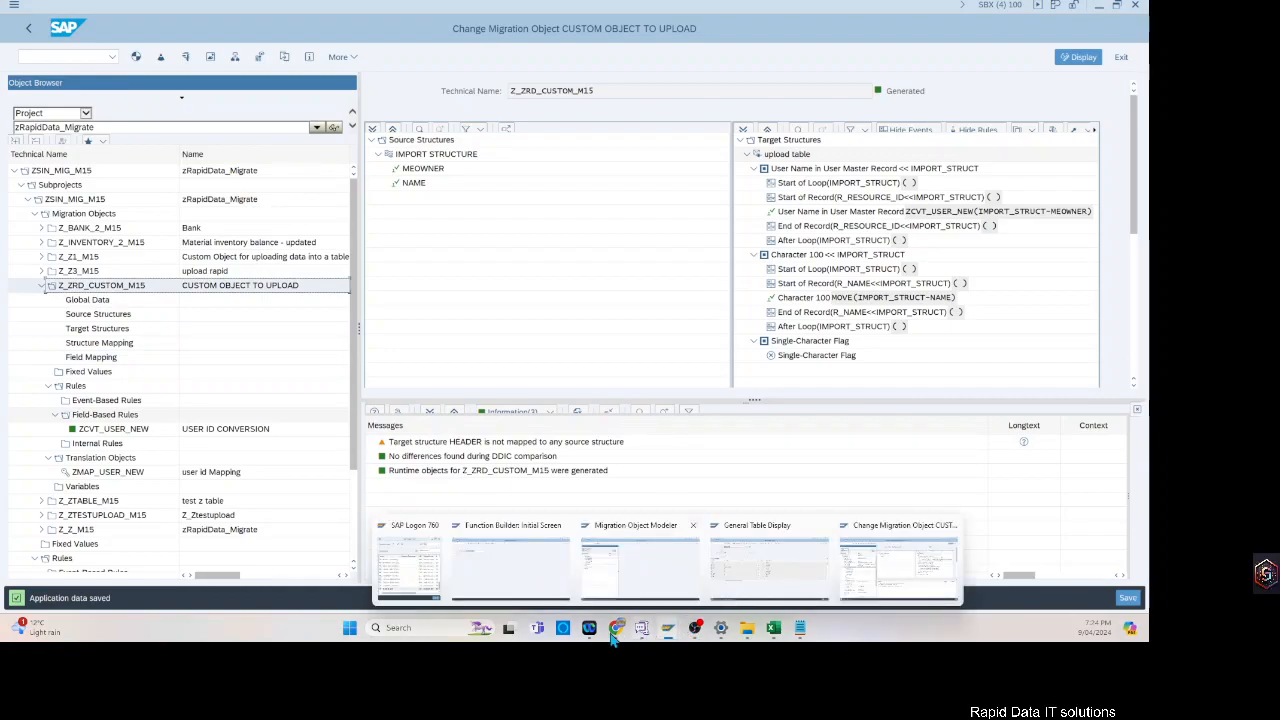
mouse_move(617, 628)
left_click(510, 562)
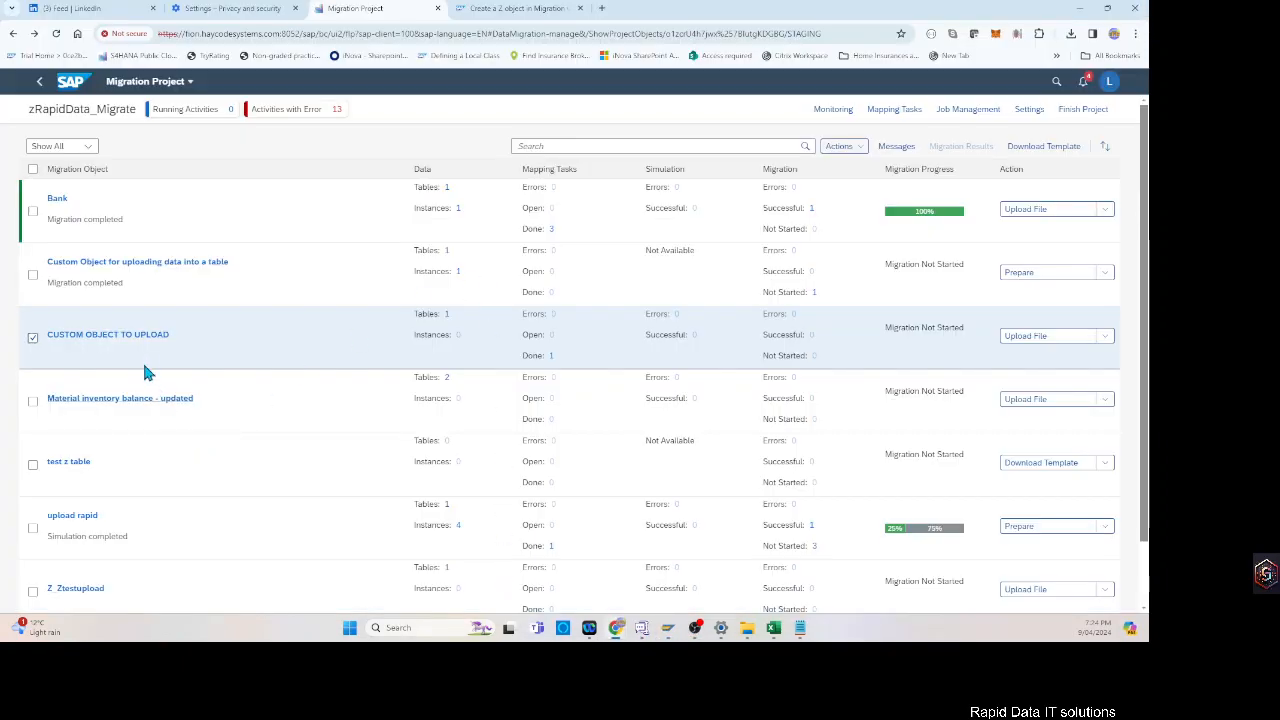
left_click(1040, 336)
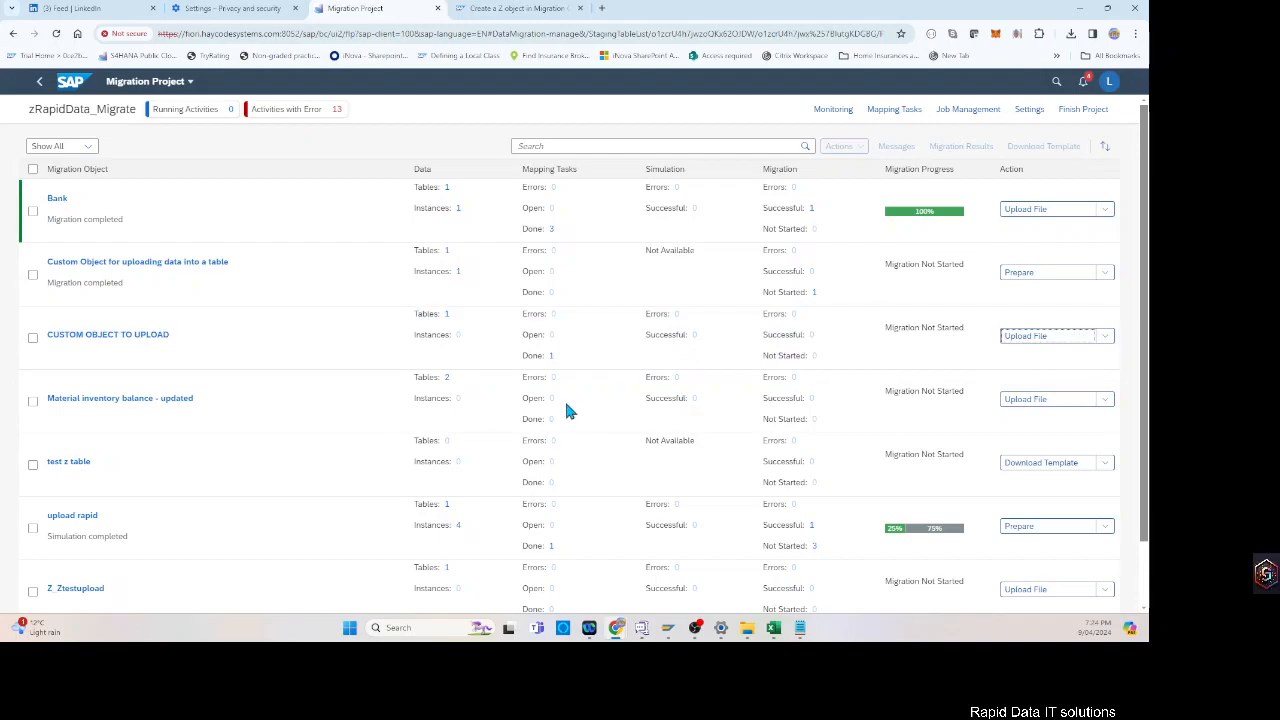
- Switch to SAP GUI, exit the Change Migration Object screen of Z_ZRD_CUSTOM_M15, and return to Chrome
key("alt+Tab")
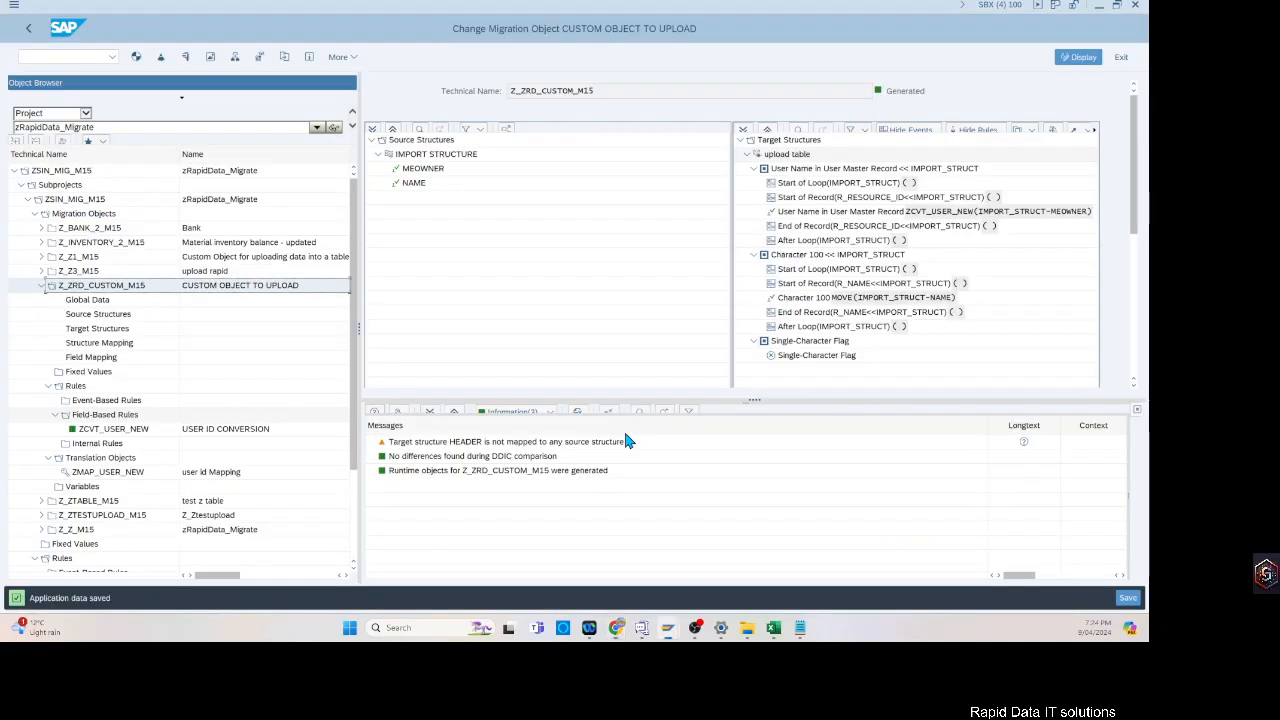
left_click(1088, 60)
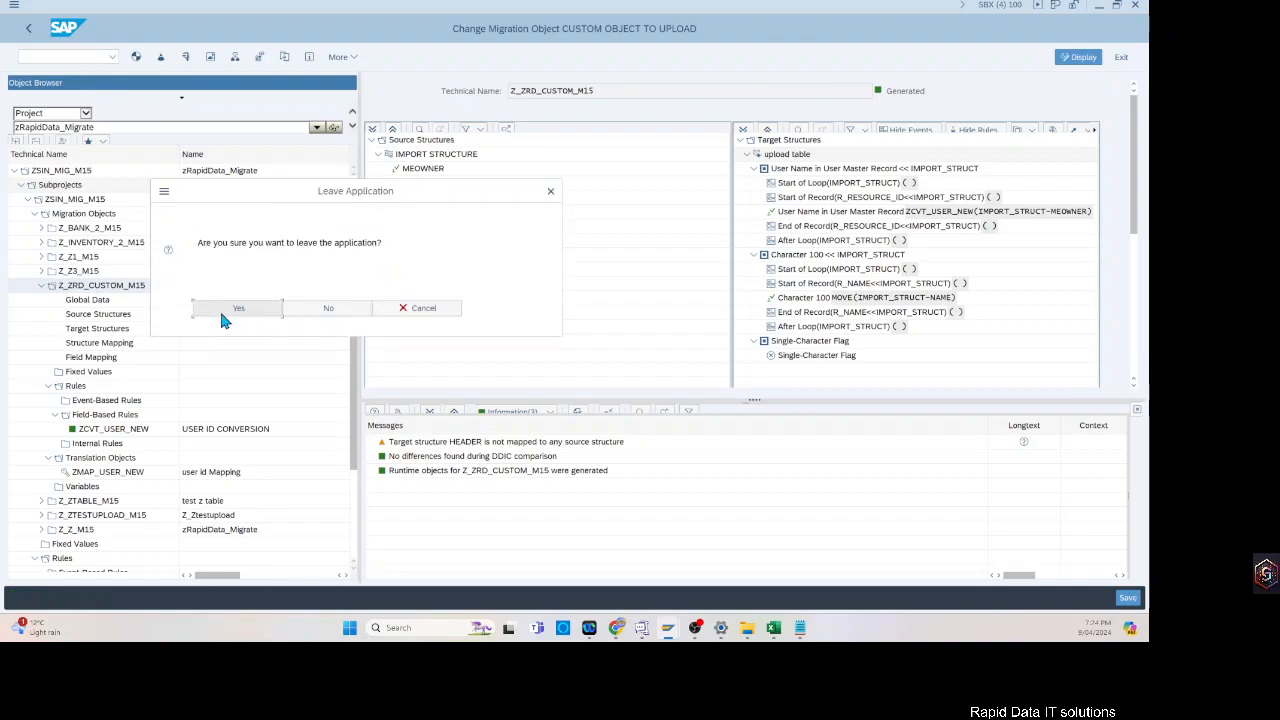
key("alt+Tab")
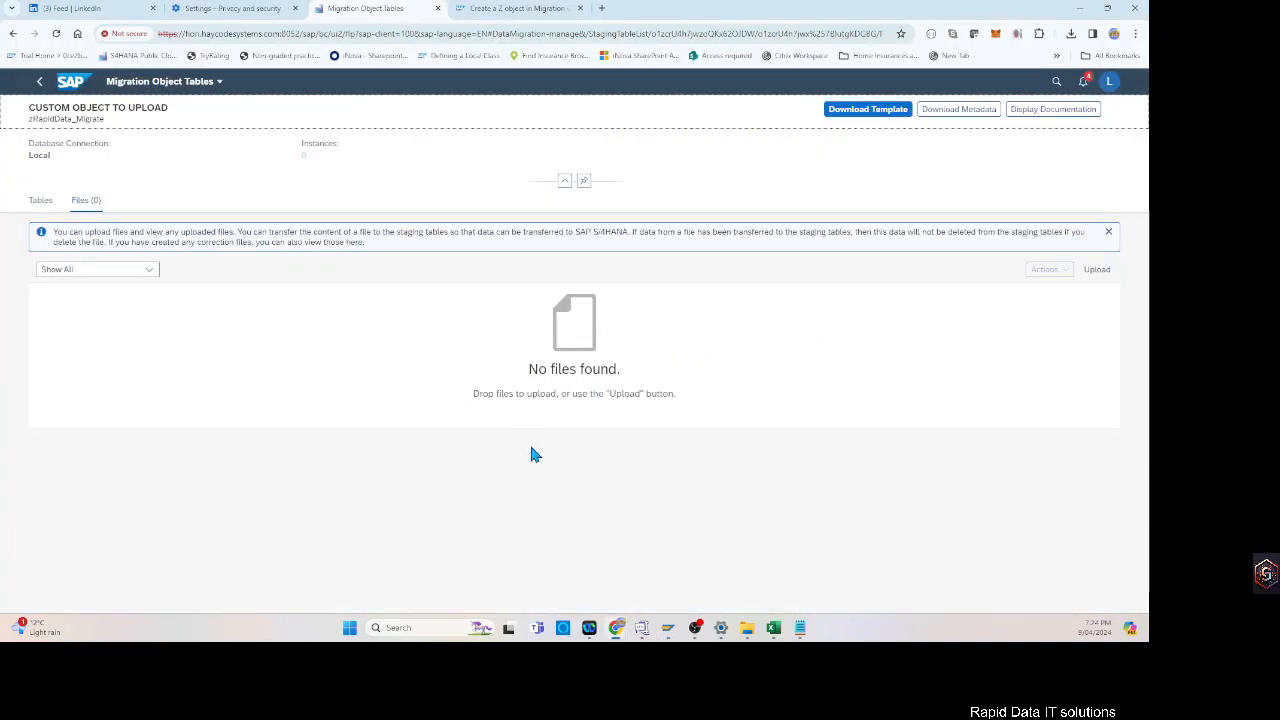
- Upload Source data for CUSTOM OBJECT TO UPLOAD.xml and check its staging table and file transfer status
left_click(1097, 269)
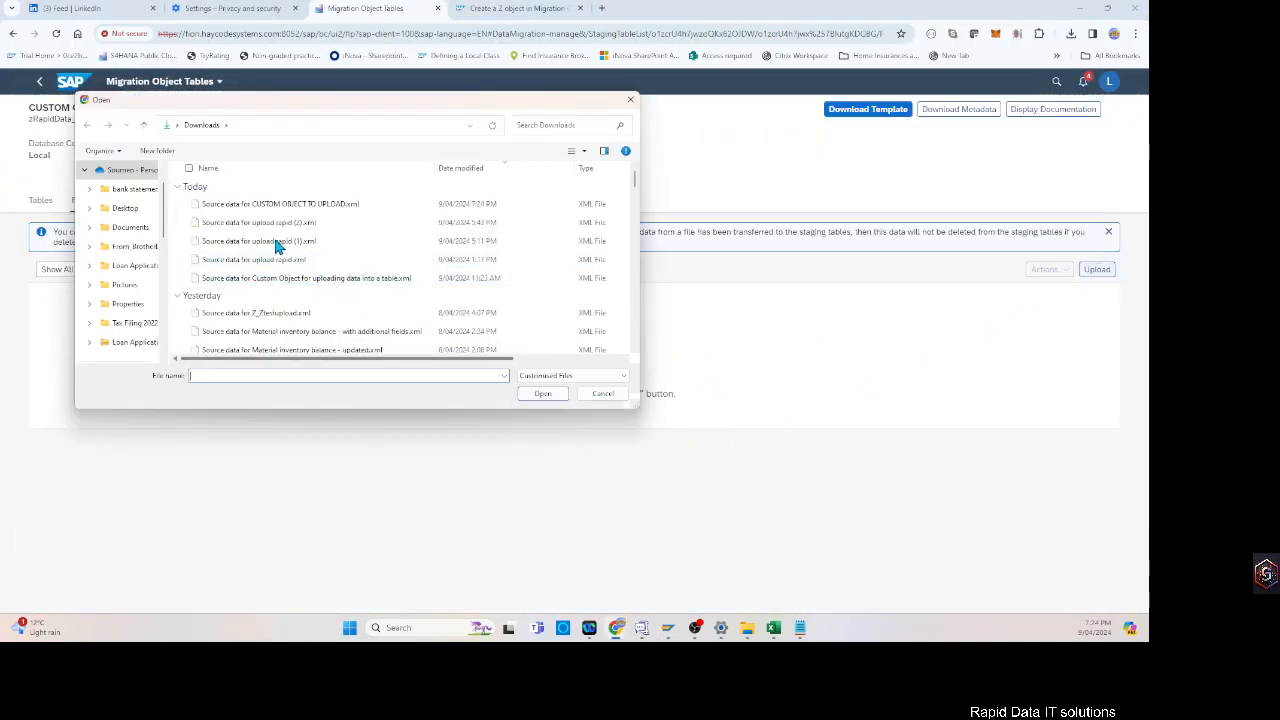
left_click(268, 205)
left_click(545, 395)
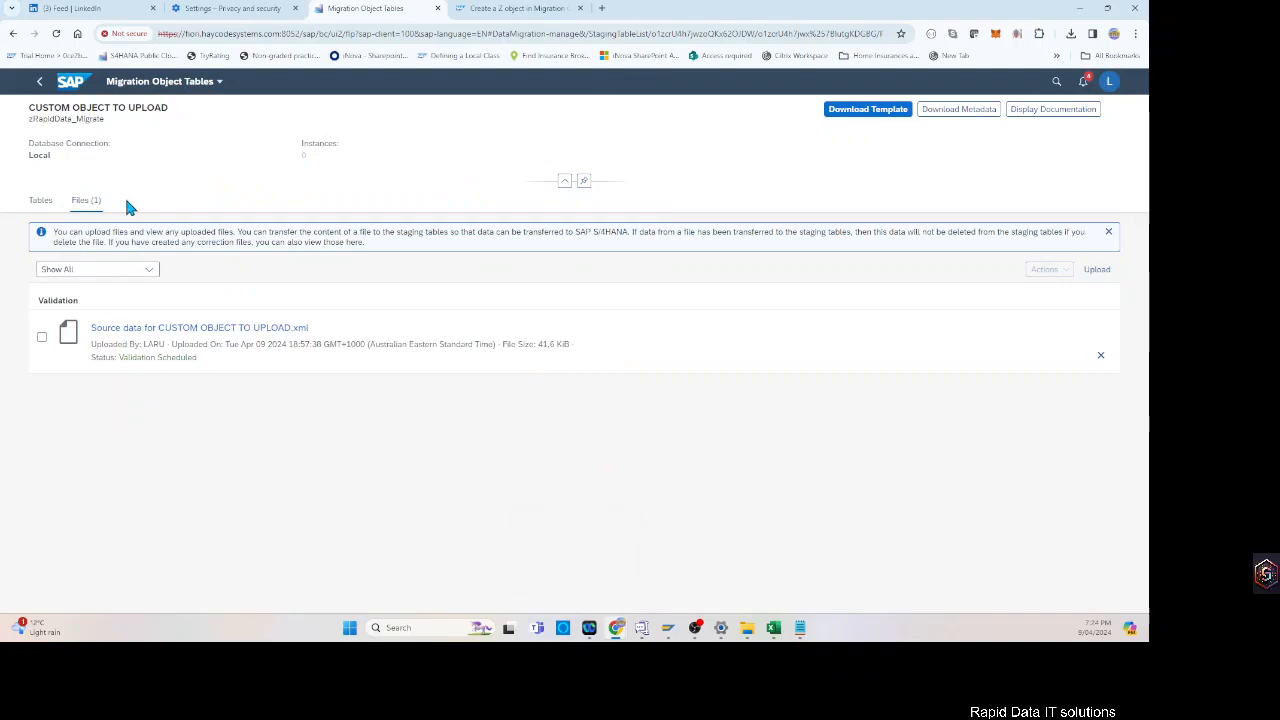
left_click(49, 205)
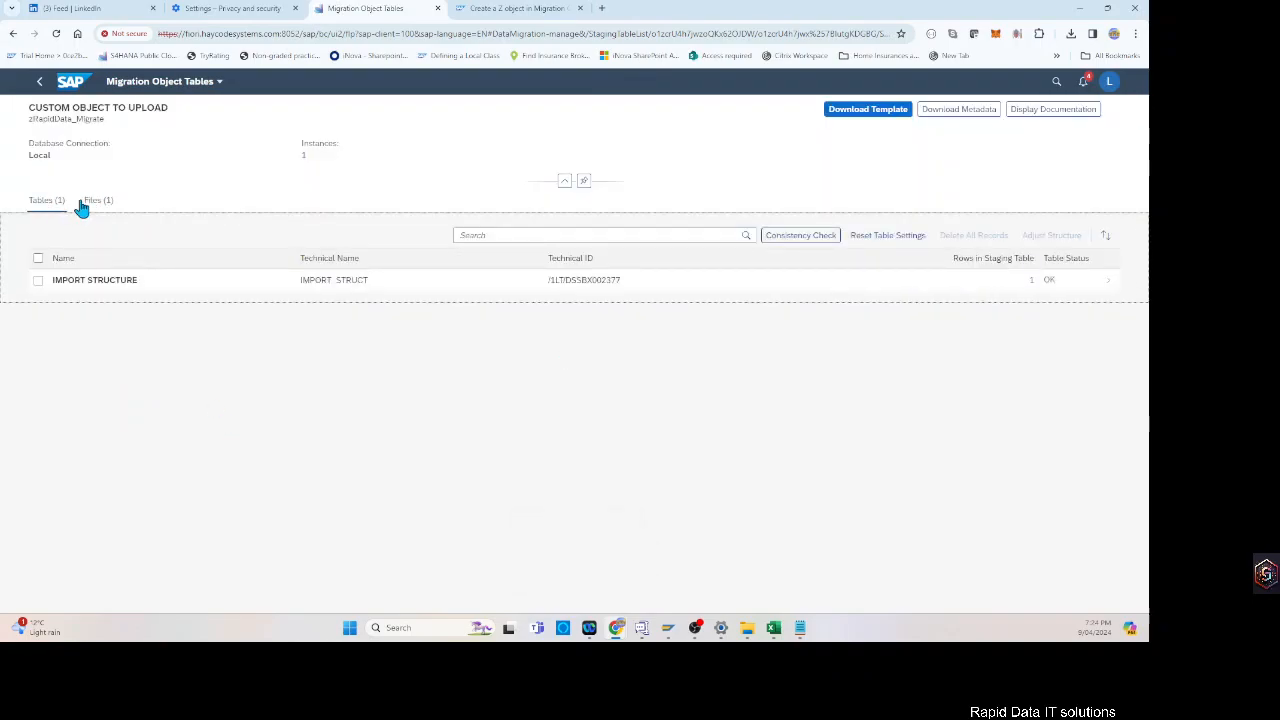
left_click(86, 203)
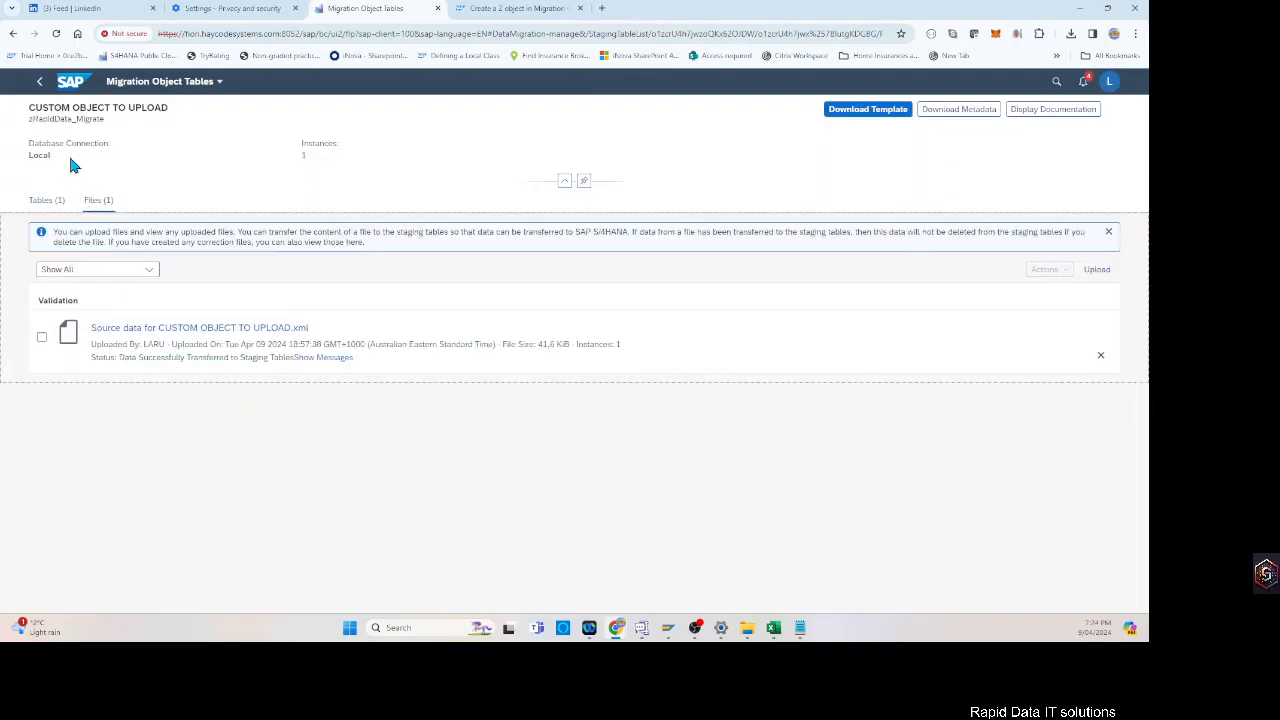
- Return to the project overview and prepare the staging tables of CUSTOM OBJECT TO UPLOAD with the consistency check off
left_click(40, 83)
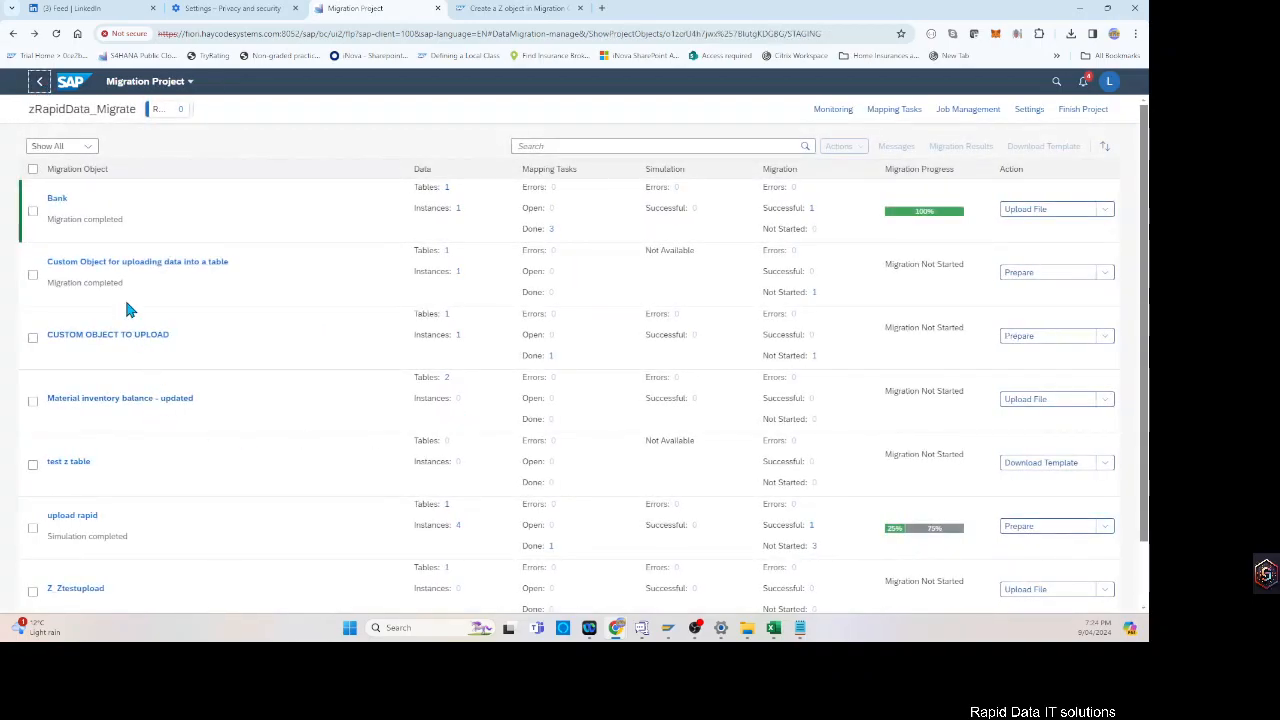
left_click(32, 339)
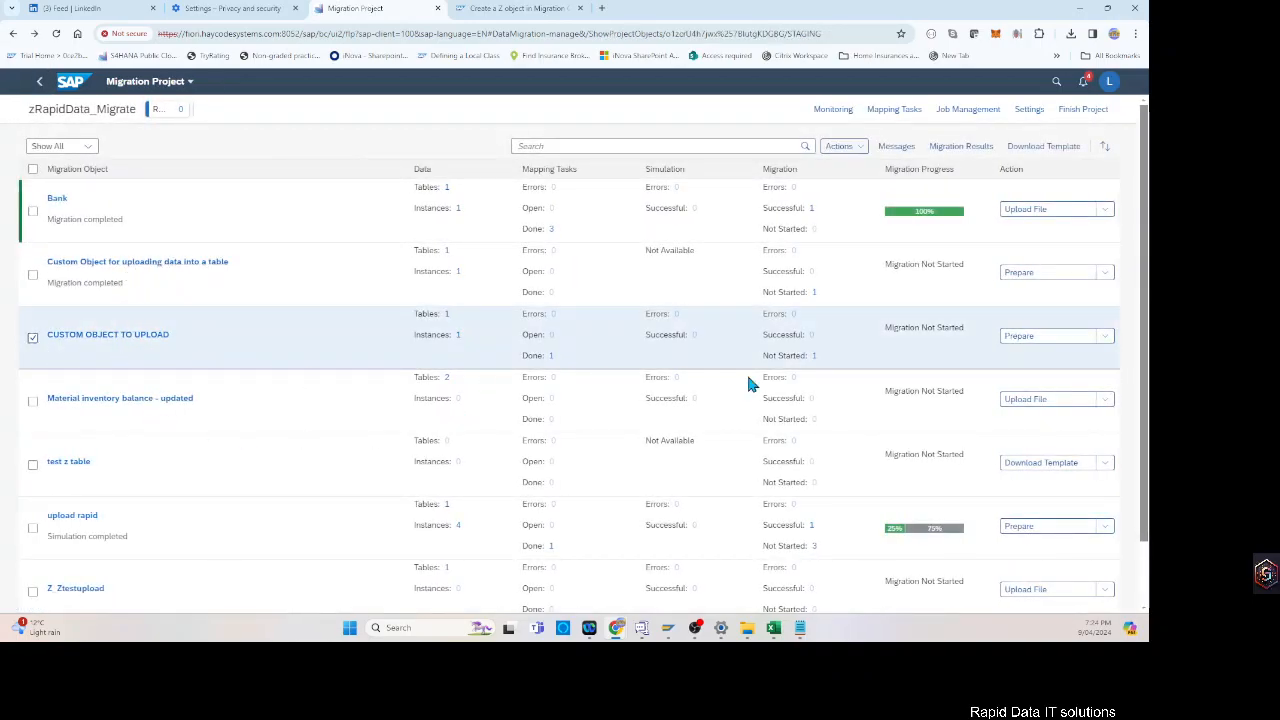
left_click(1028, 339)
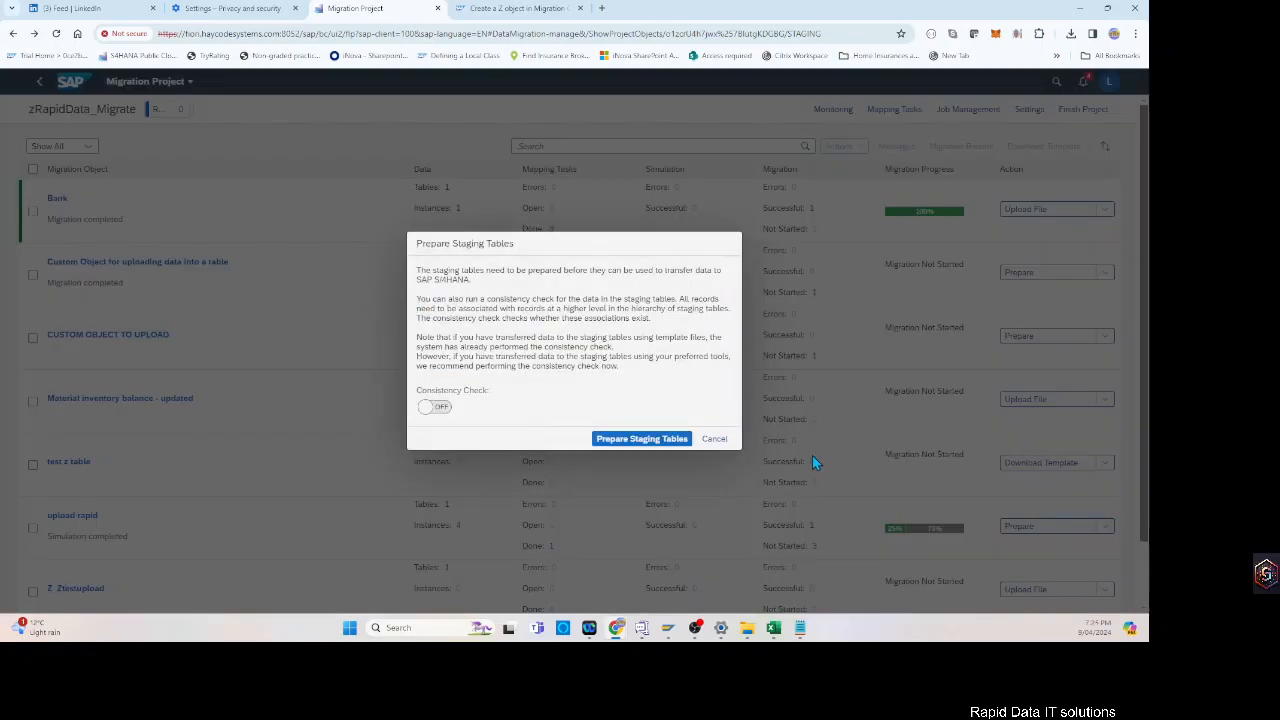
left_click(610, 438)
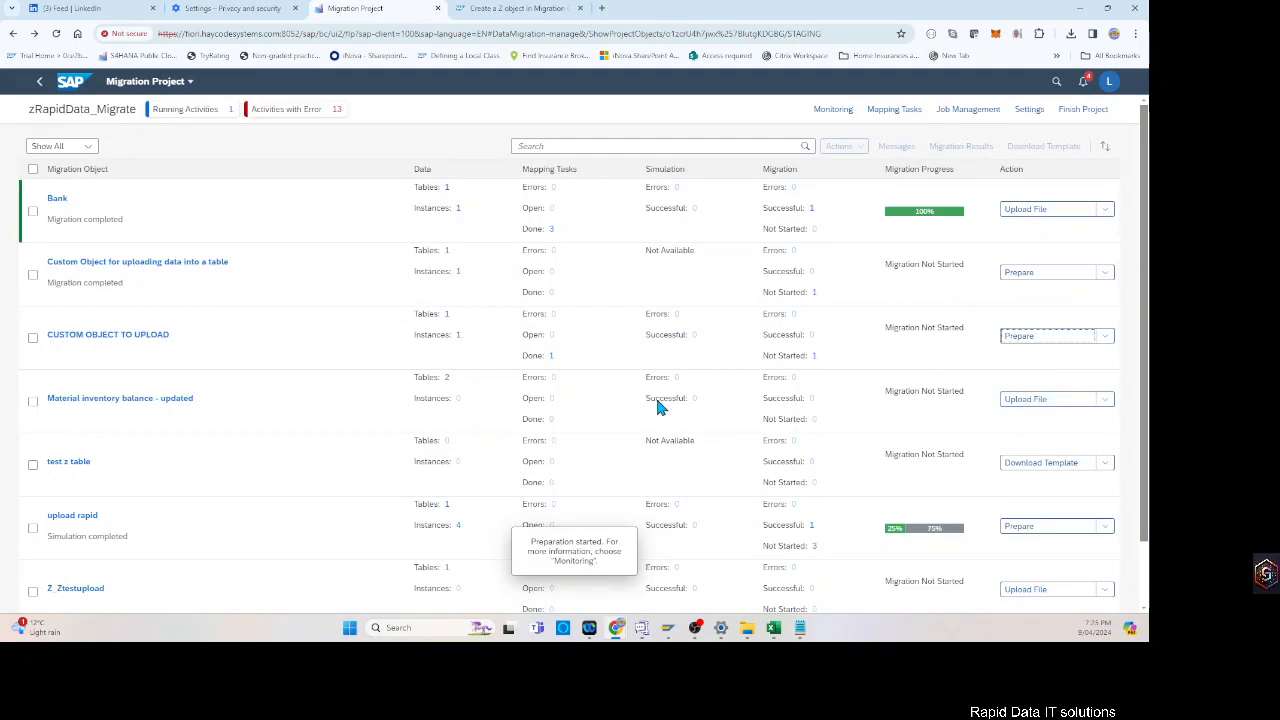
left_click(337, 352)
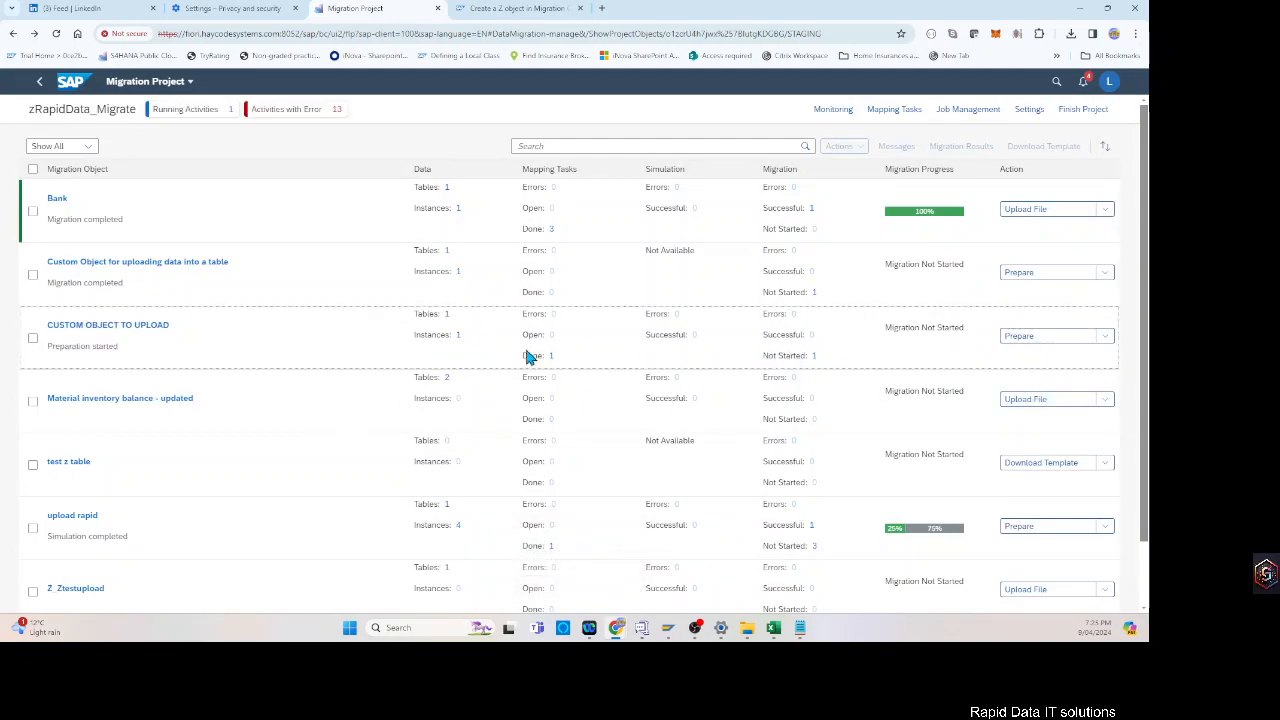
- Open the mapping tasks of CUSTOM OBJECT TO UPLOAD and display the values of Mapping of Country/Region Key
left_click(1105, 338)
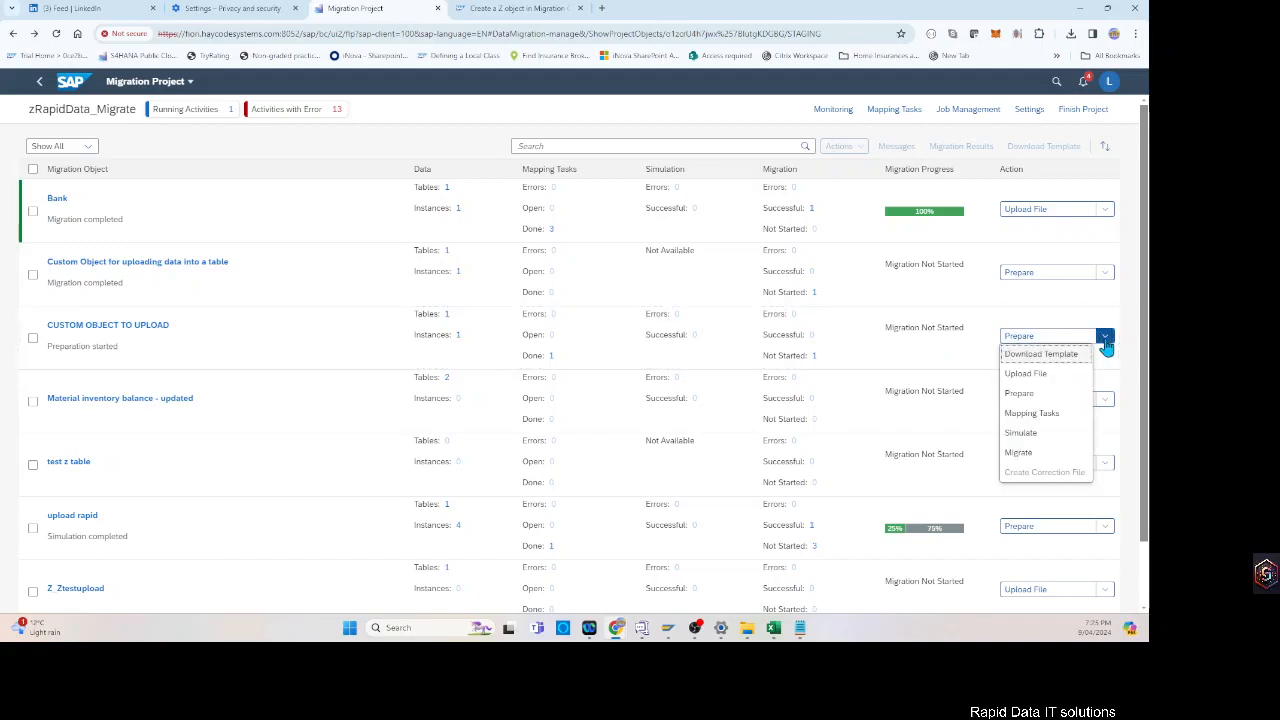
left_click(1032, 414)
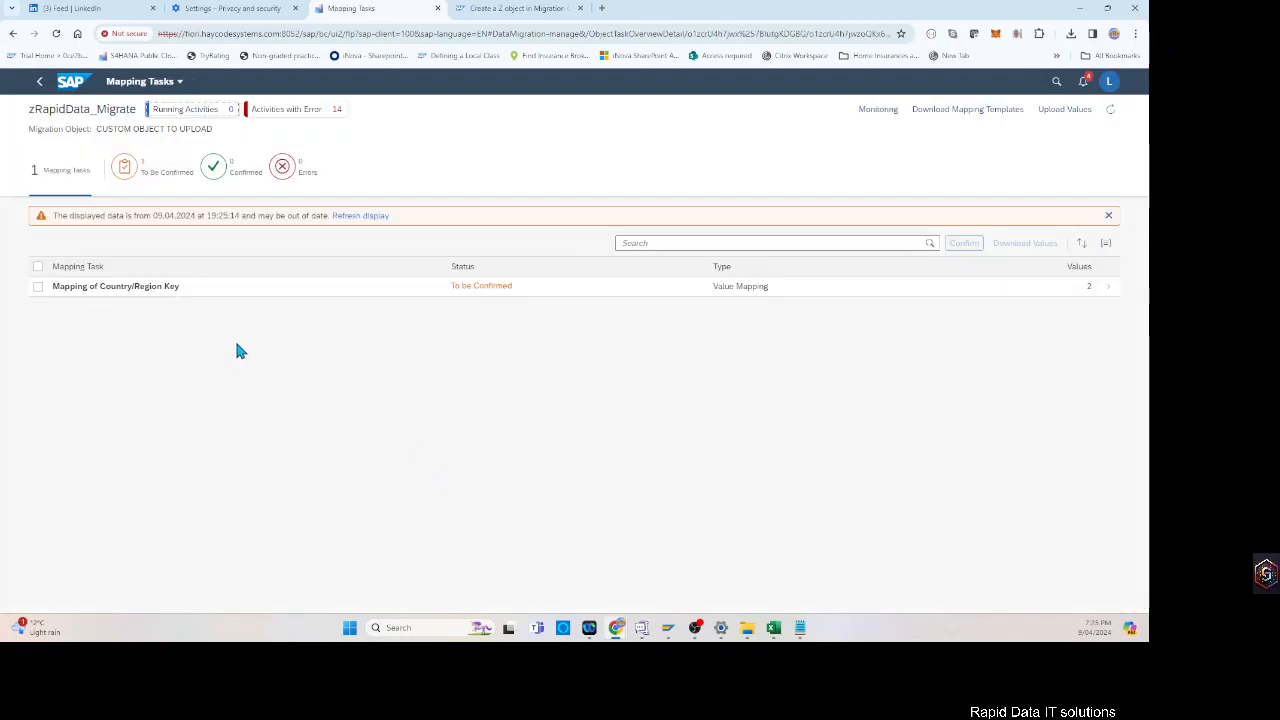
left_click(187, 288)
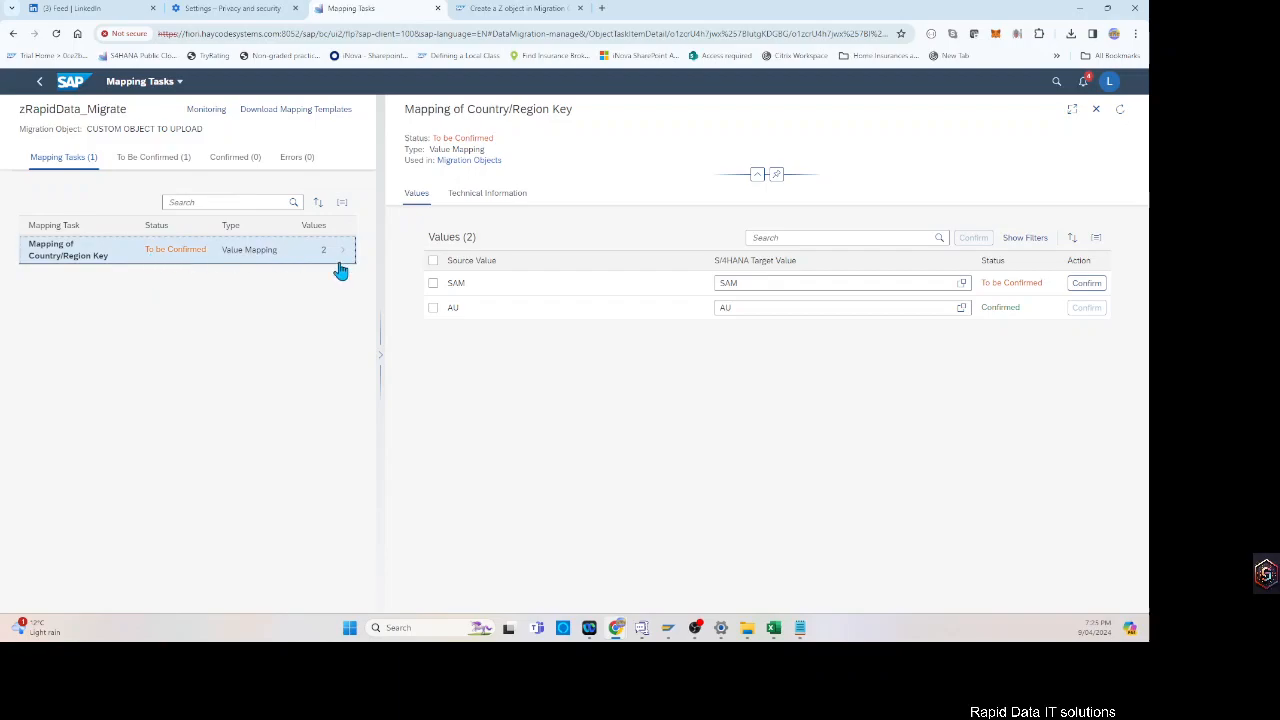
- Widen the mapping task list of CUSTOM OBJECT TO UPLOAD and check the tasks that are to be confirmed
left_click(381, 358)
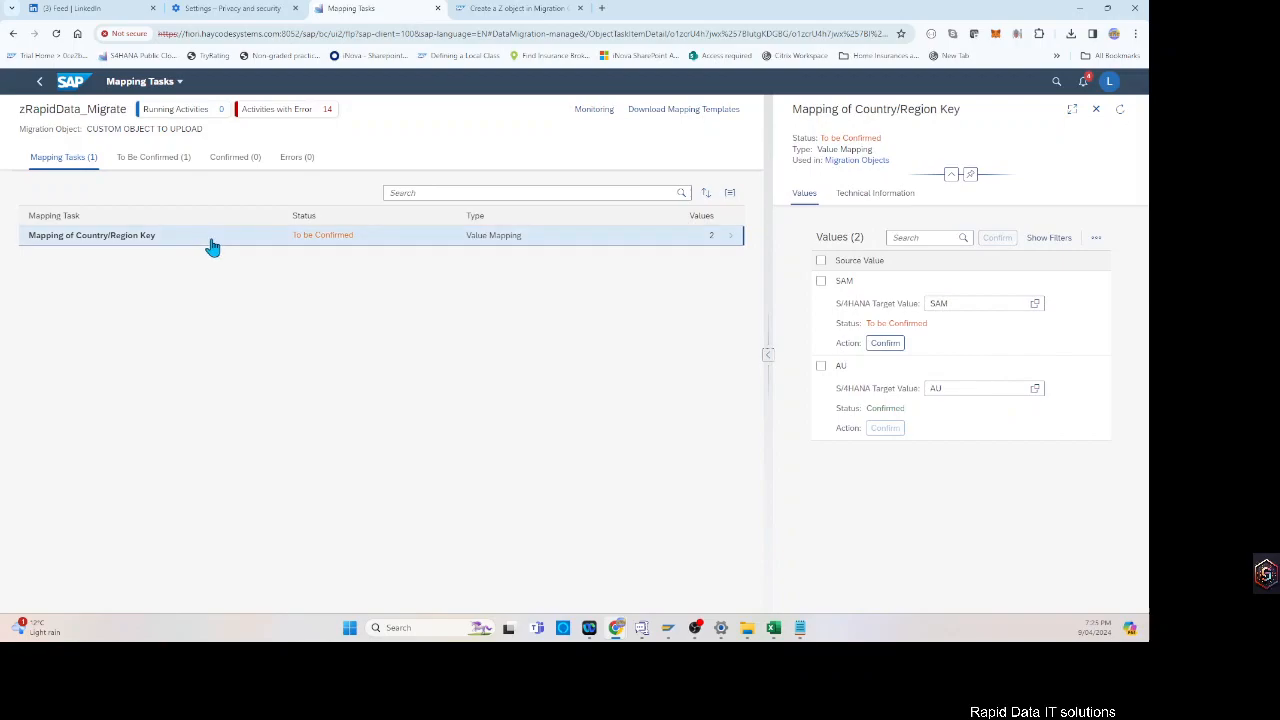
left_click(150, 160)
left_click(151, 245)
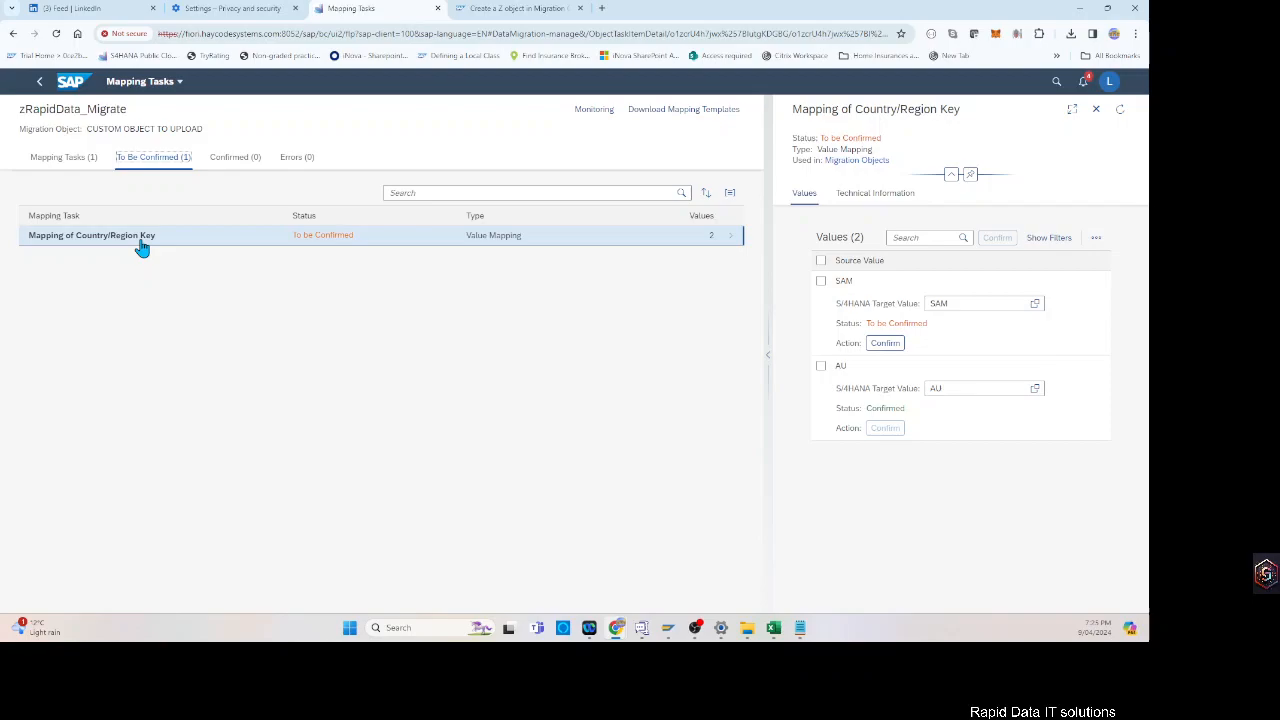
left_click(70, 157)
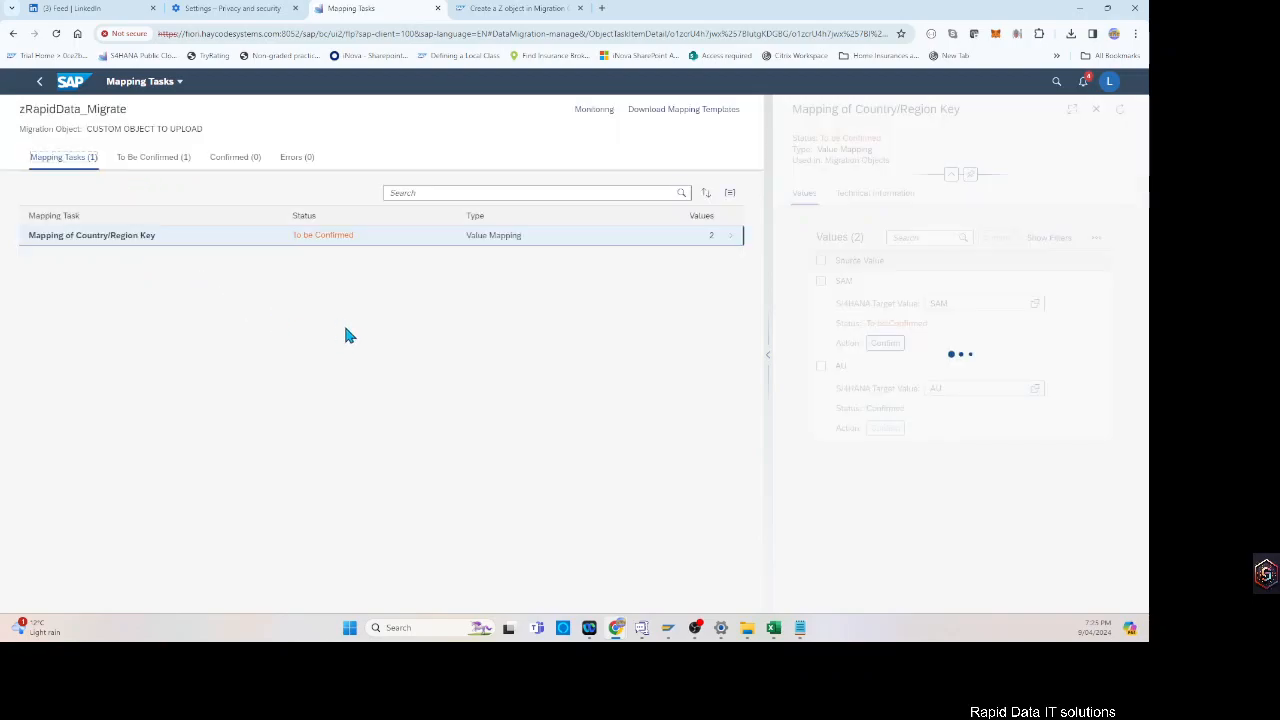
- Switch to the Migration Object Modeler in SAP GUI and open migration object Z_Z3_M15 in change mode
key("alt+Tab")
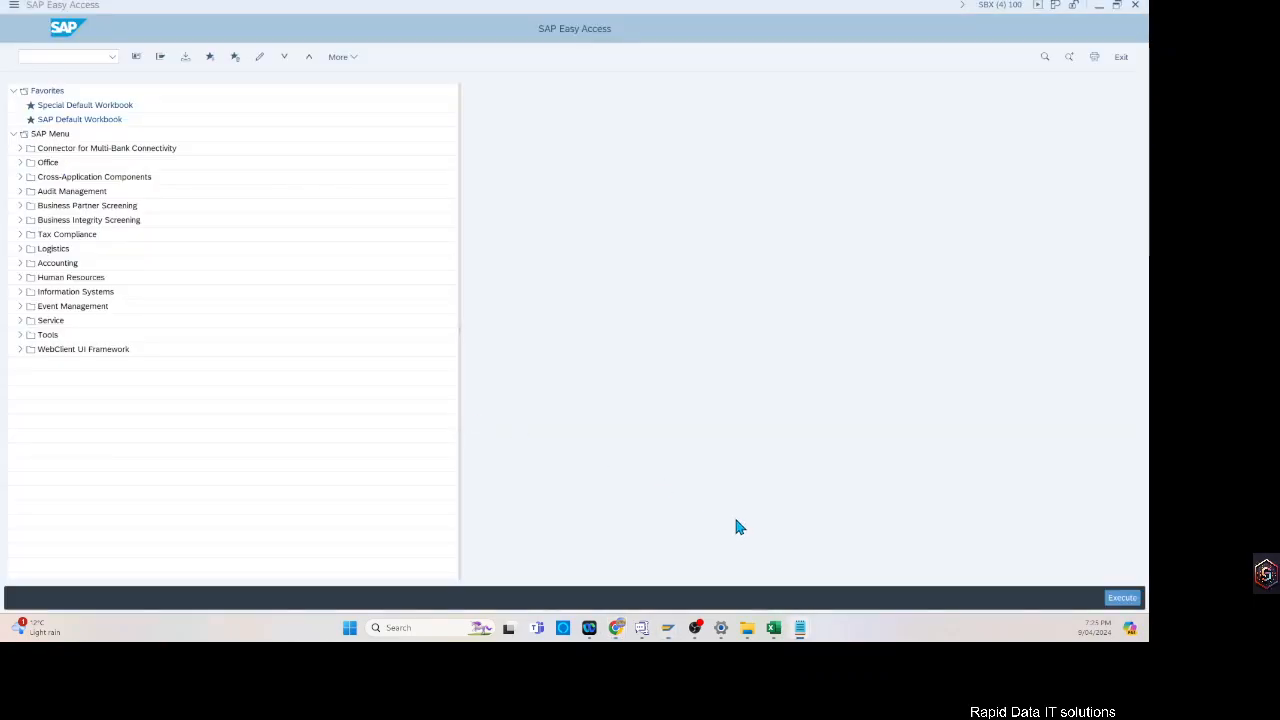
mouse_move(614, 640)
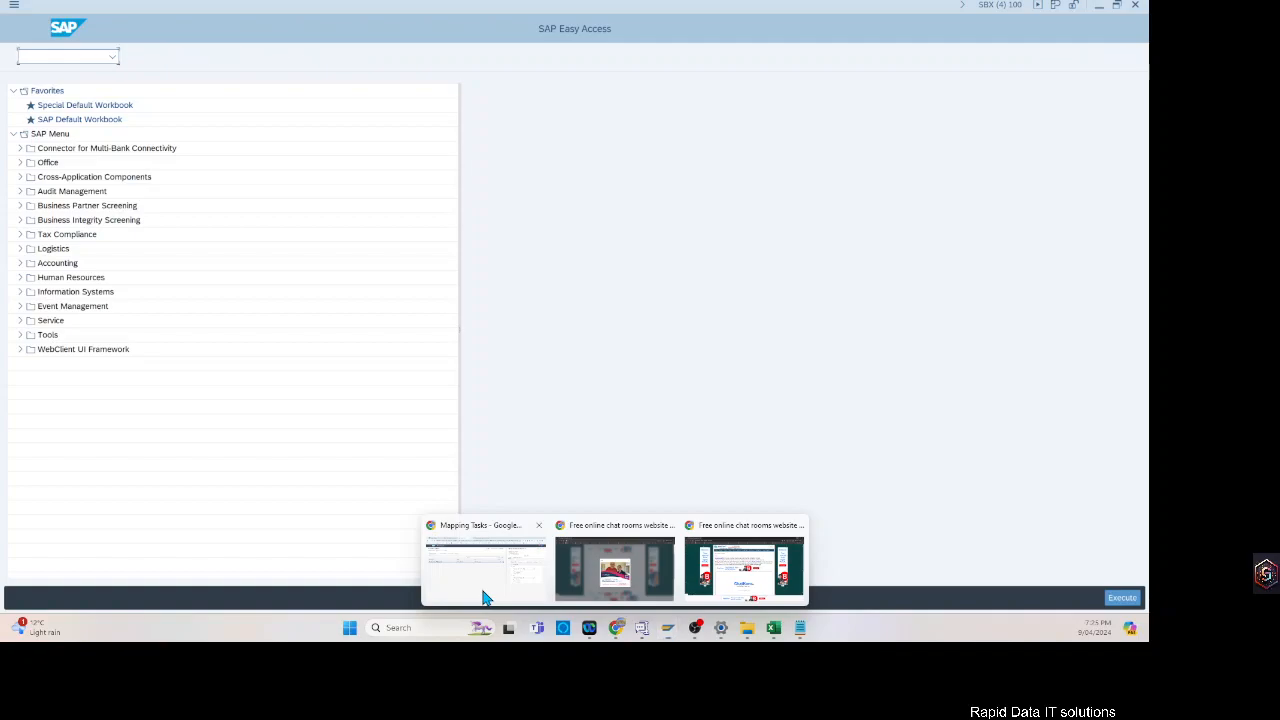
left_click(486, 590)
mouse_move(667, 630)
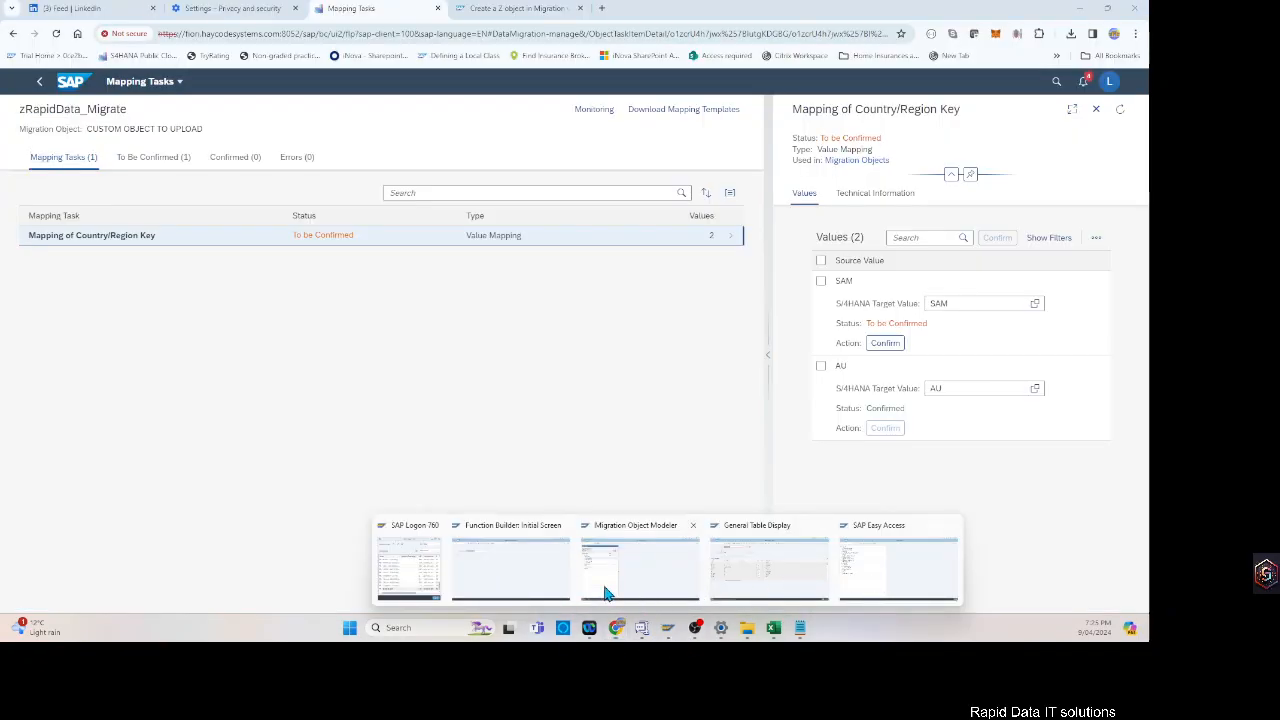
left_click(597, 552)
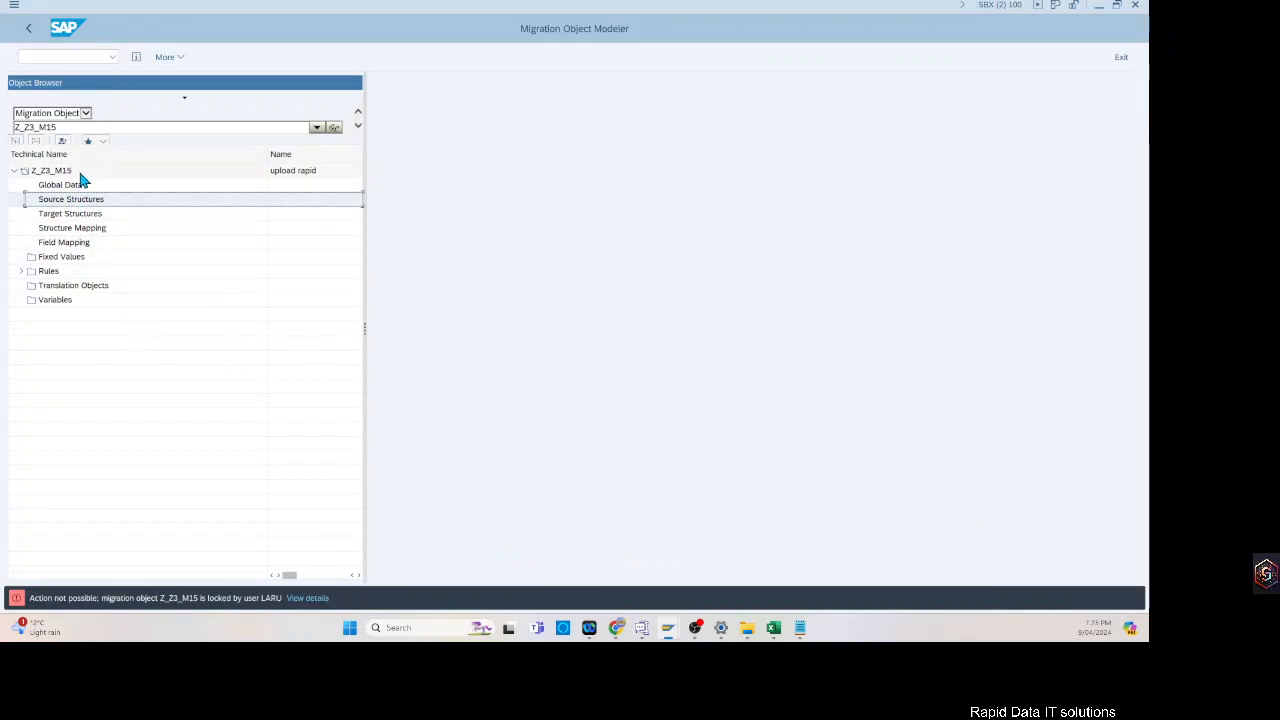
double_click(50, 171)
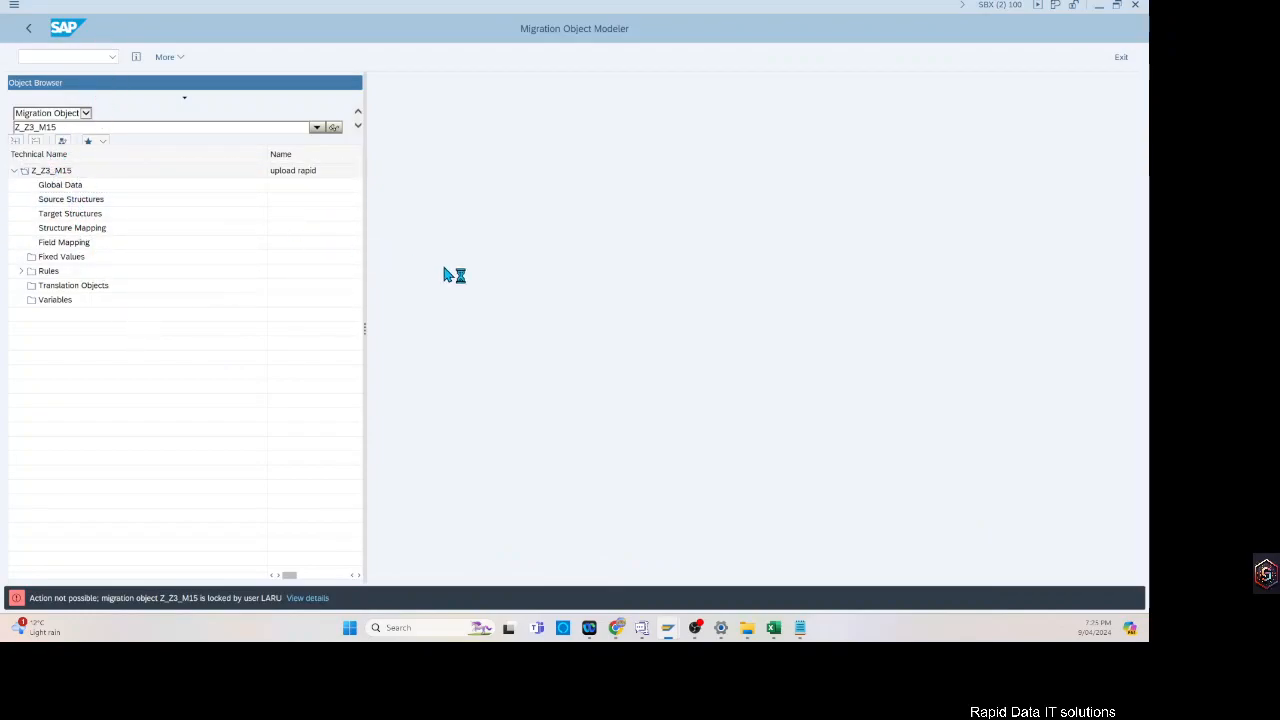
left_click(1088, 60)
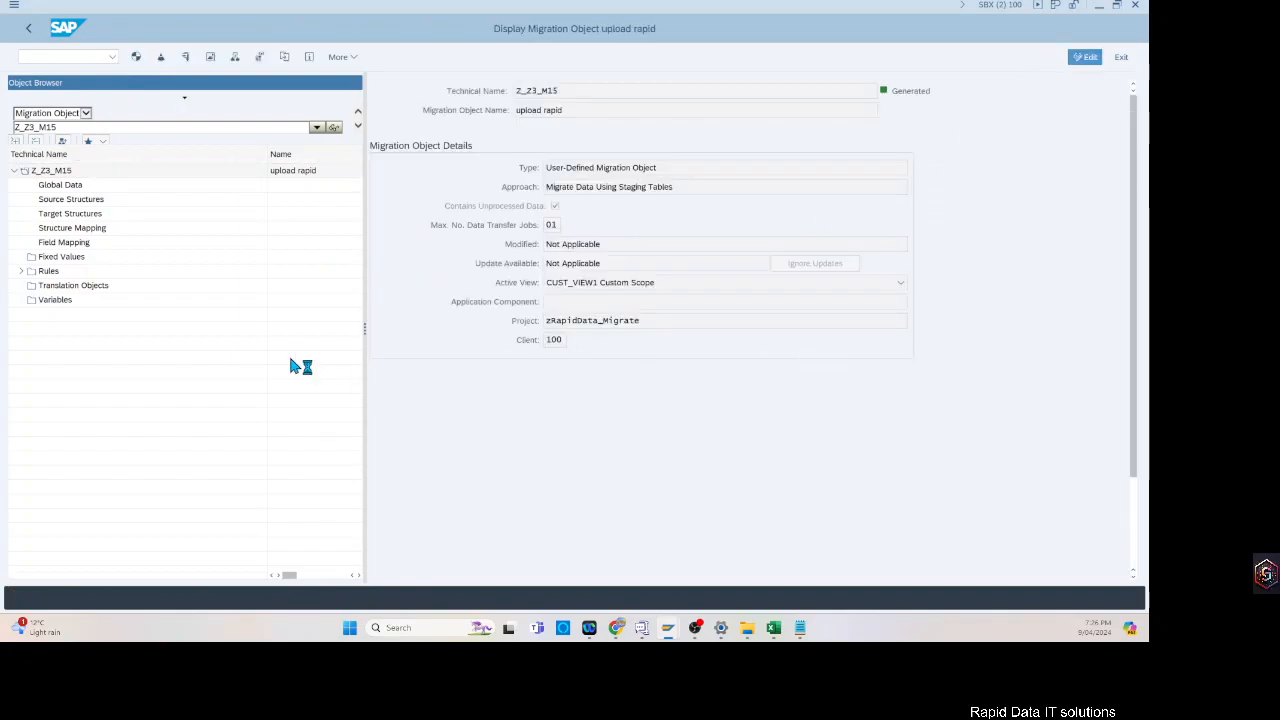
- Review the field mapping of Z_Z3_M15, including the rule assigned to User Name in User Master Record and the source field LAND1
double_click(97, 249)
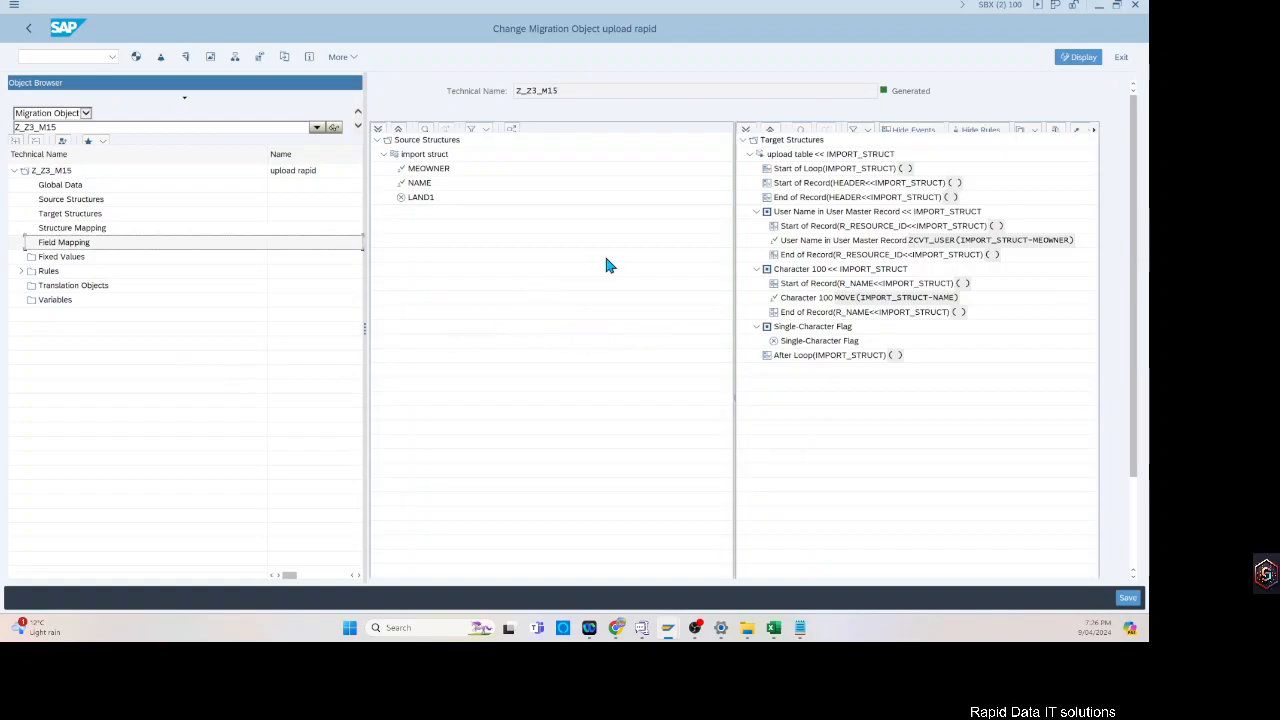
double_click(1017, 249)
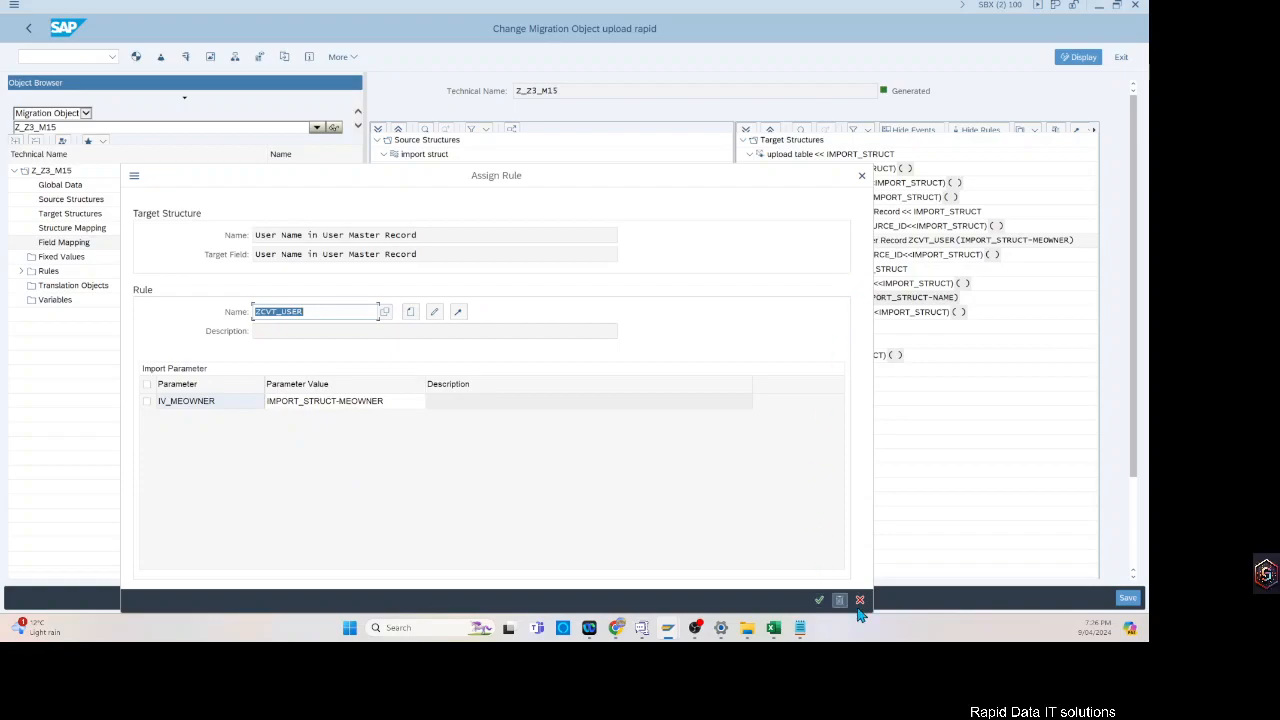
left_click(818, 599)
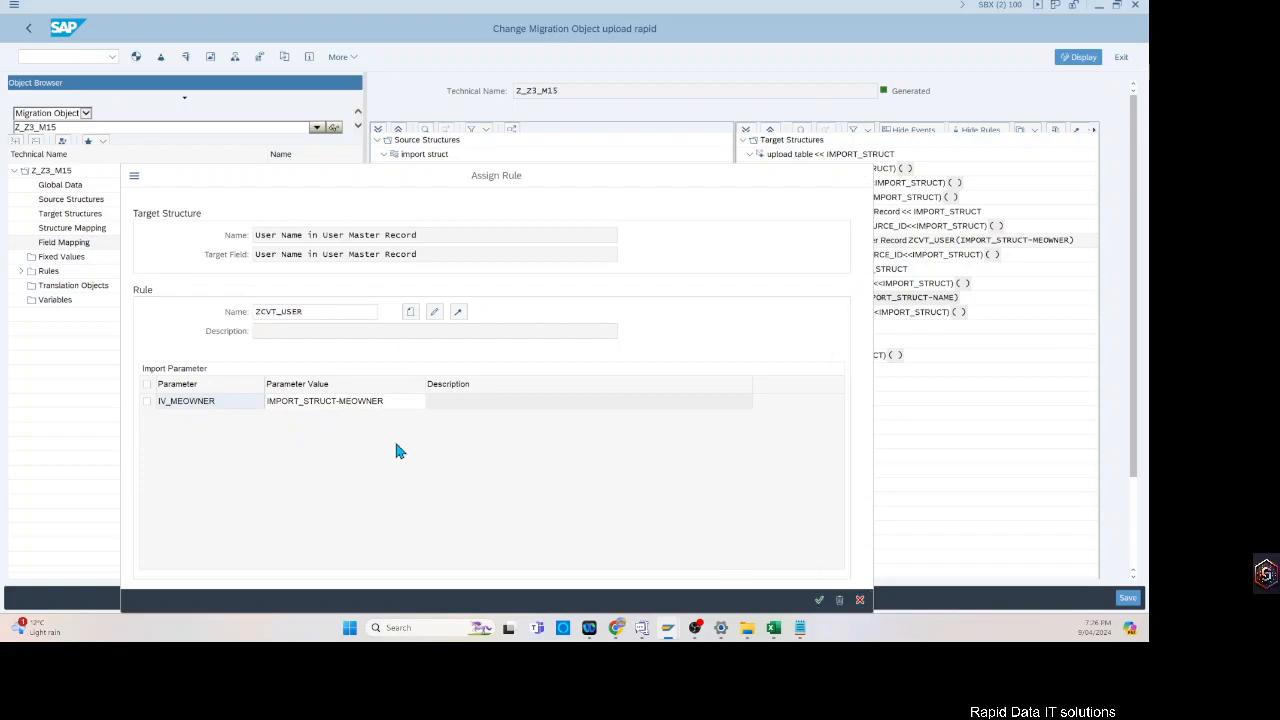
left_click(21, 271)
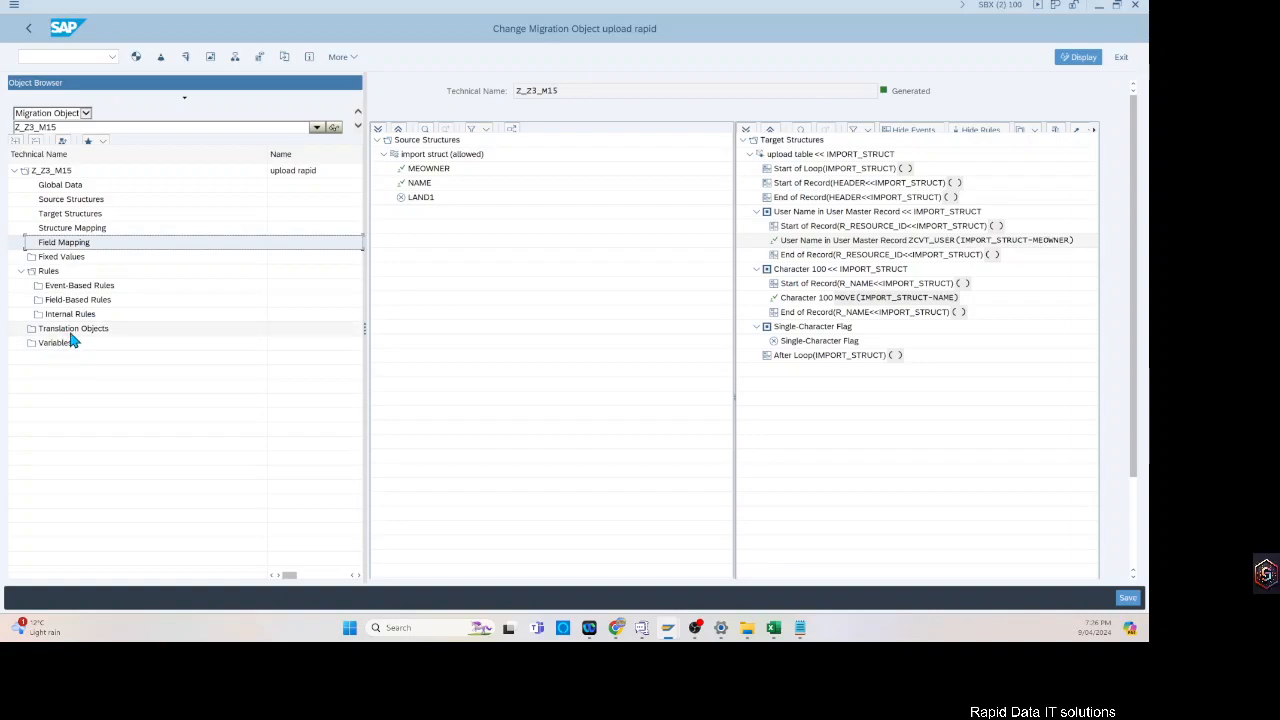
left_click(412, 197)
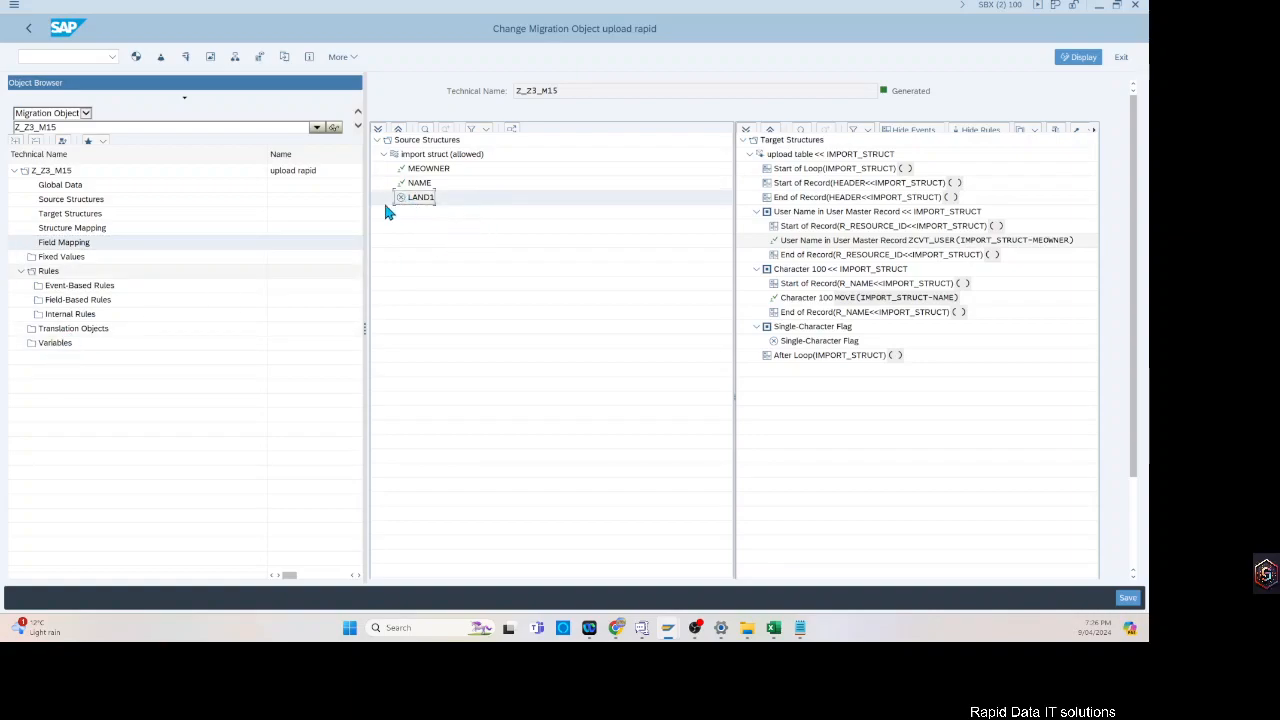
right_click(422, 205)
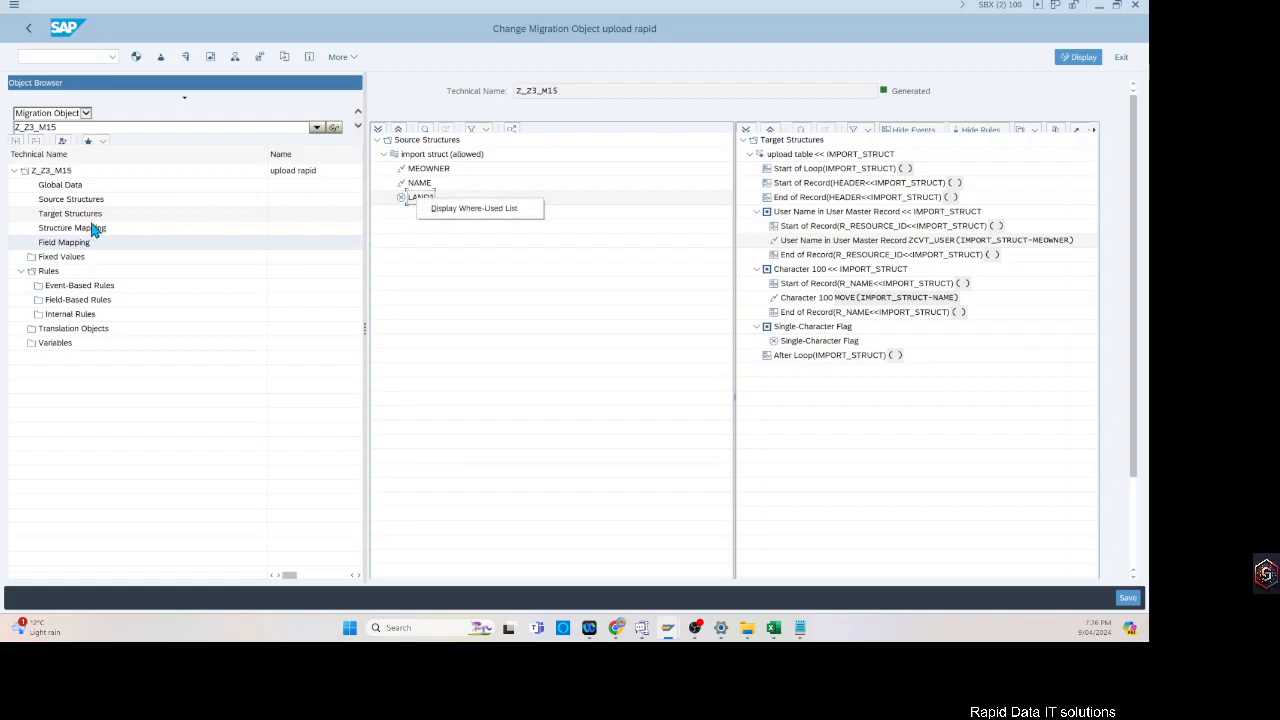
- Search for migration objects matching Z* and open CUSTOM OBJECT TO UPLOAD of project zRapidData_Migrate
left_click(68, 127)
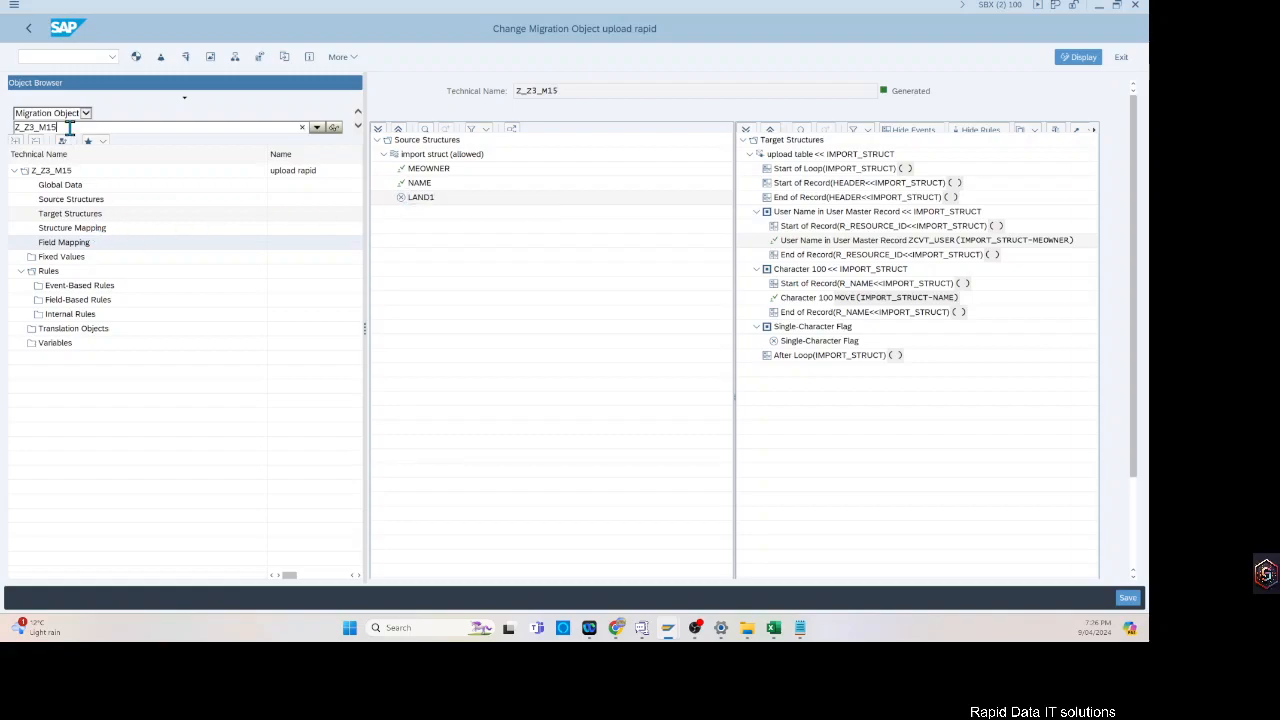
left_click(302, 127)
key("Return")
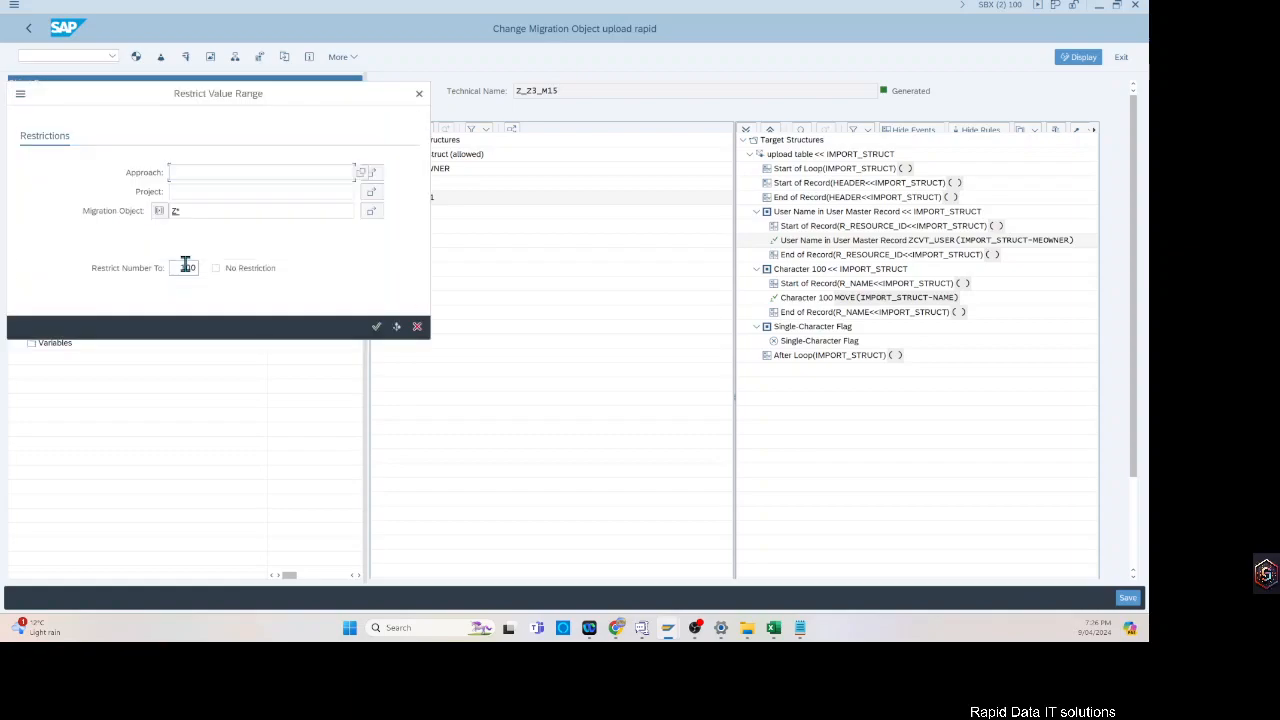
left_click(200, 191)
type("z")
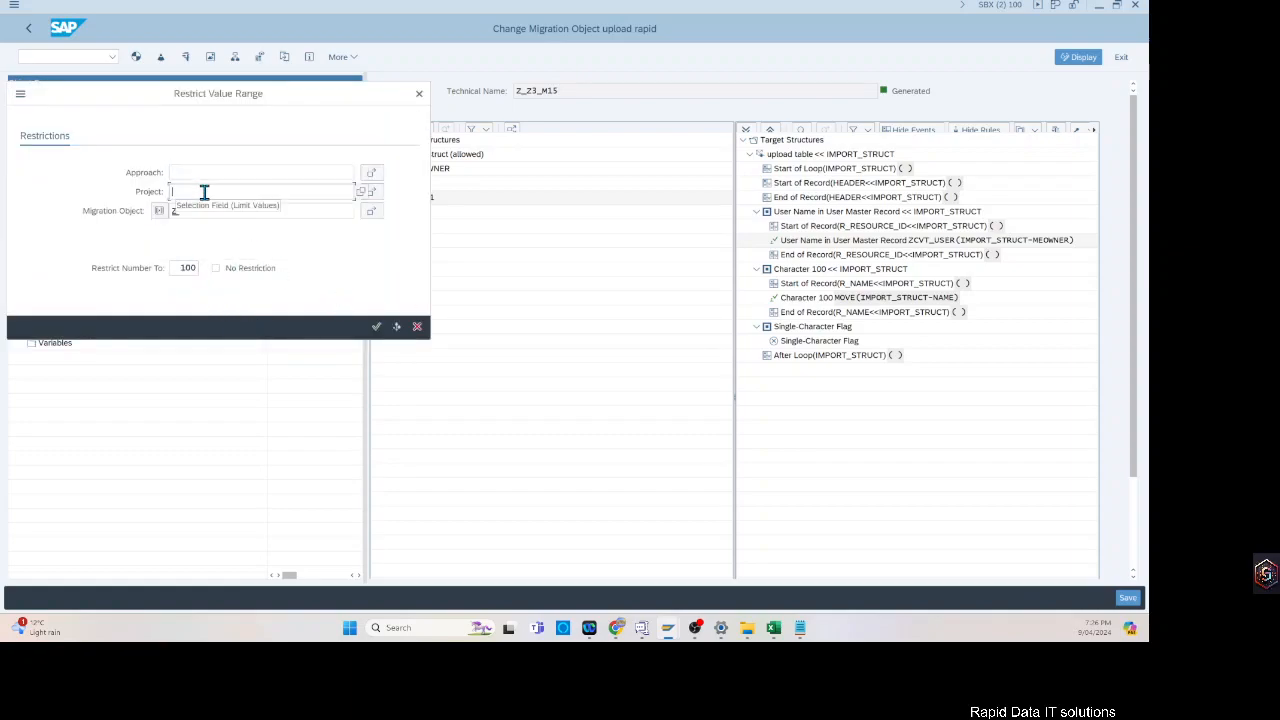
type("*")
key("Return")
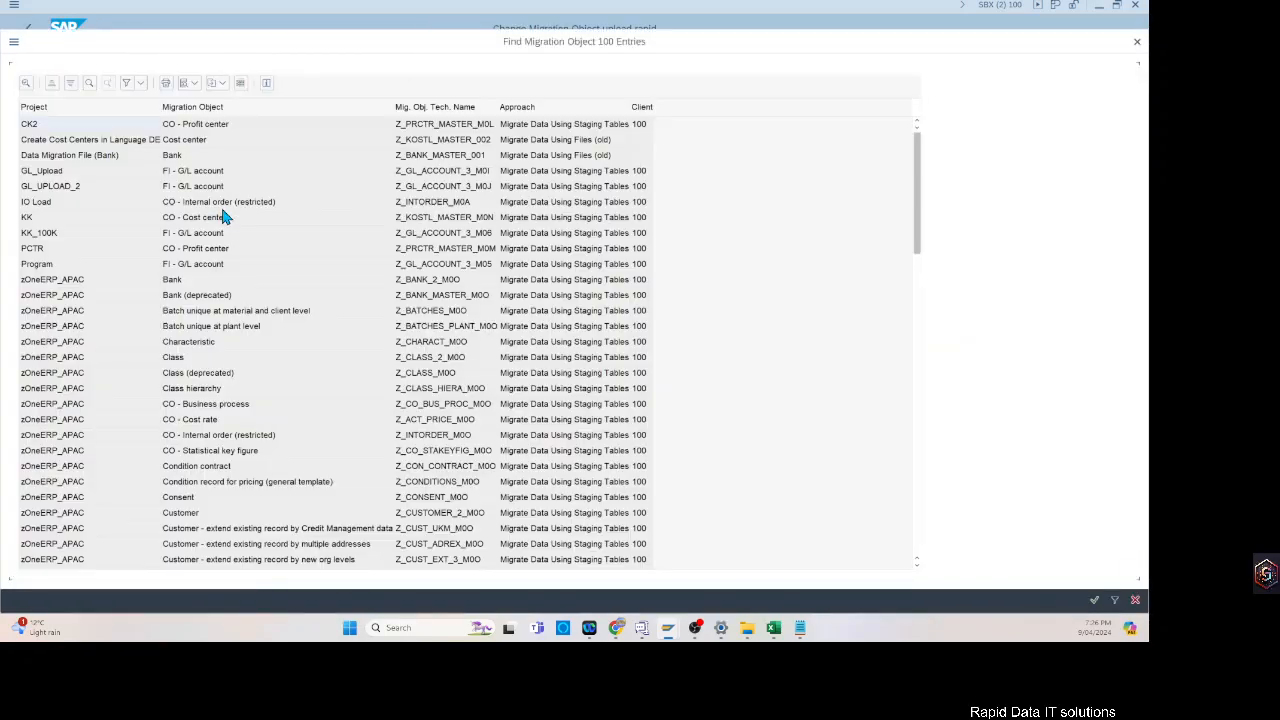
scroll(185, 470, "down", 10)
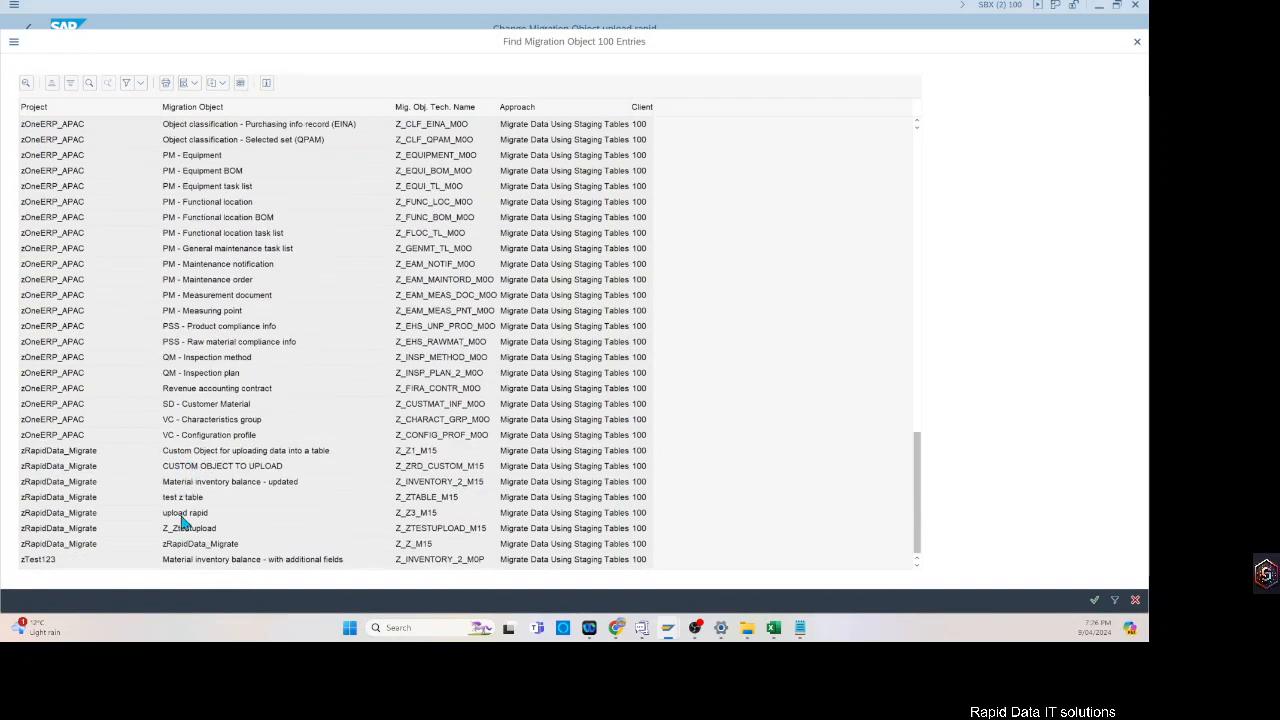
double_click(245, 468)
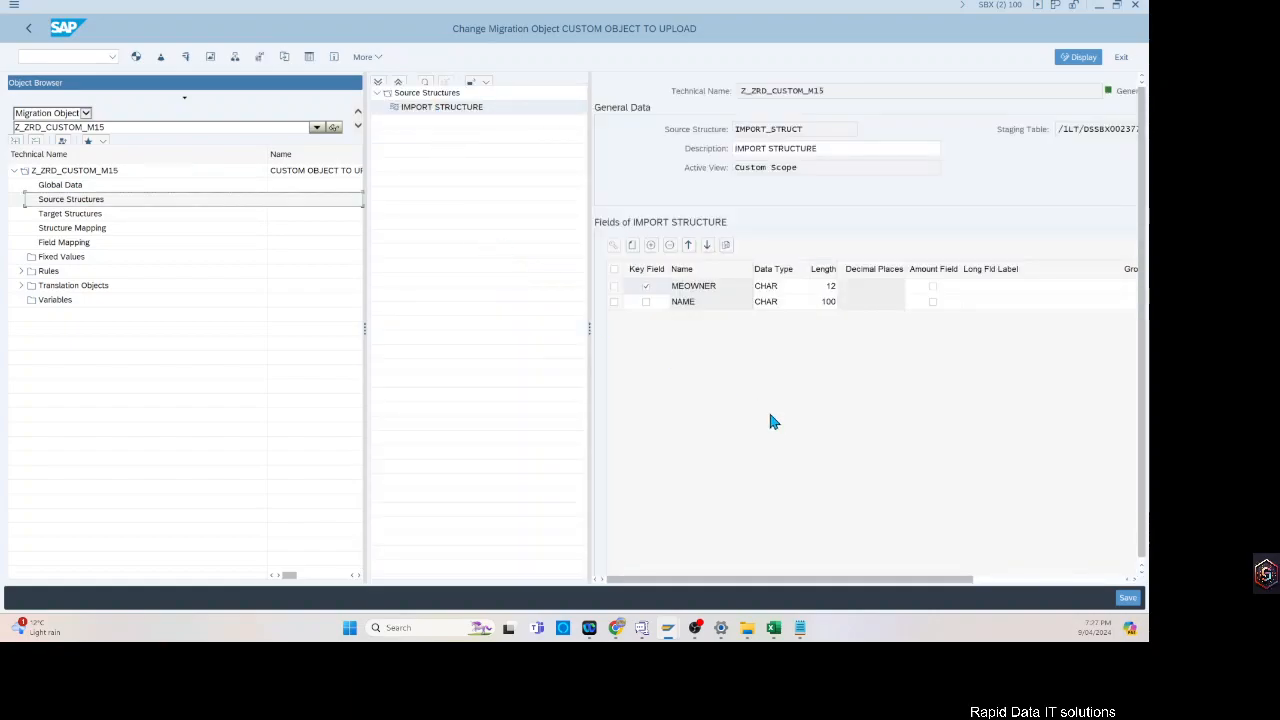
- Review the target structures, structure mapping and field mapping of Z_ZRD_CUSTOM_M15
left_click(60, 214)
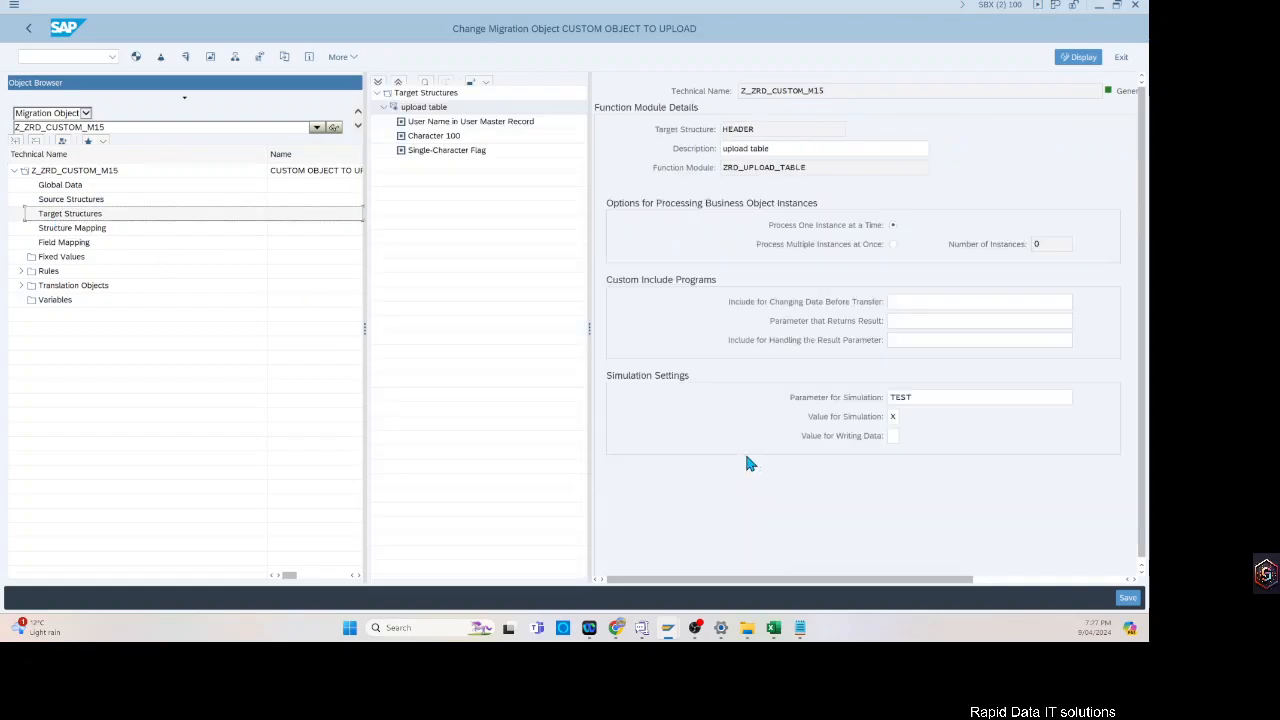
left_click(72, 229)
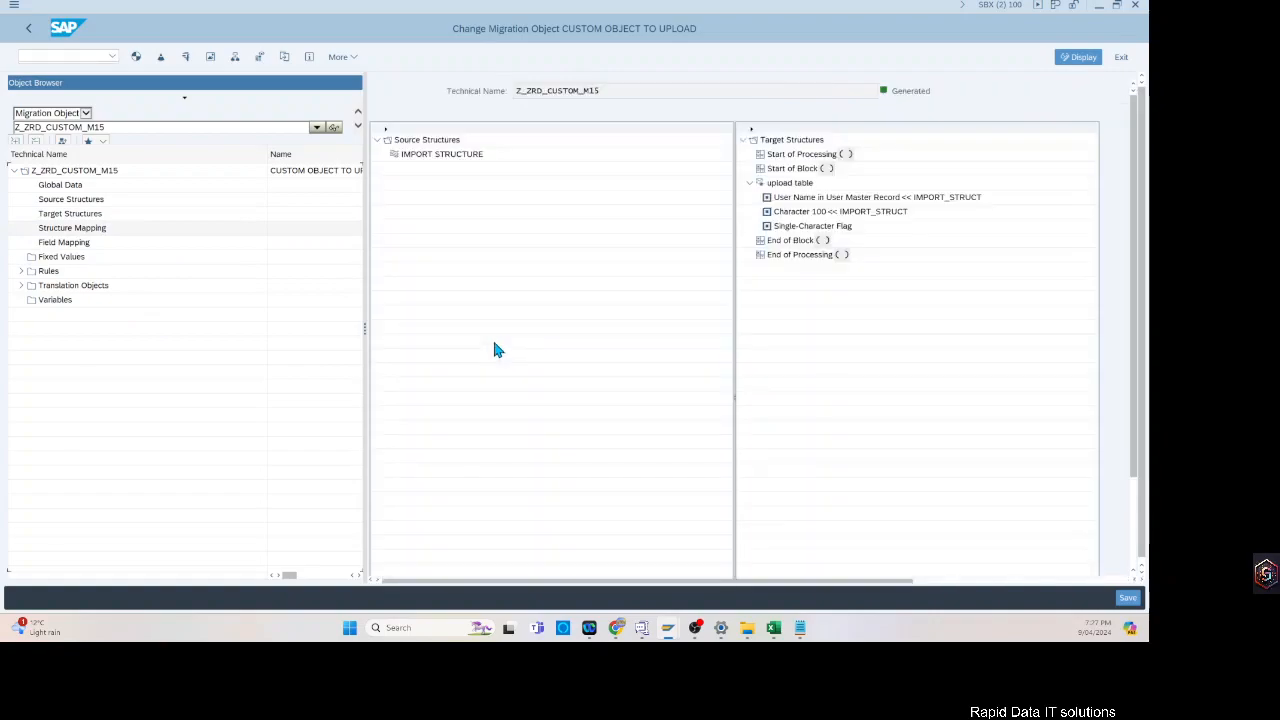
left_click(80, 244)
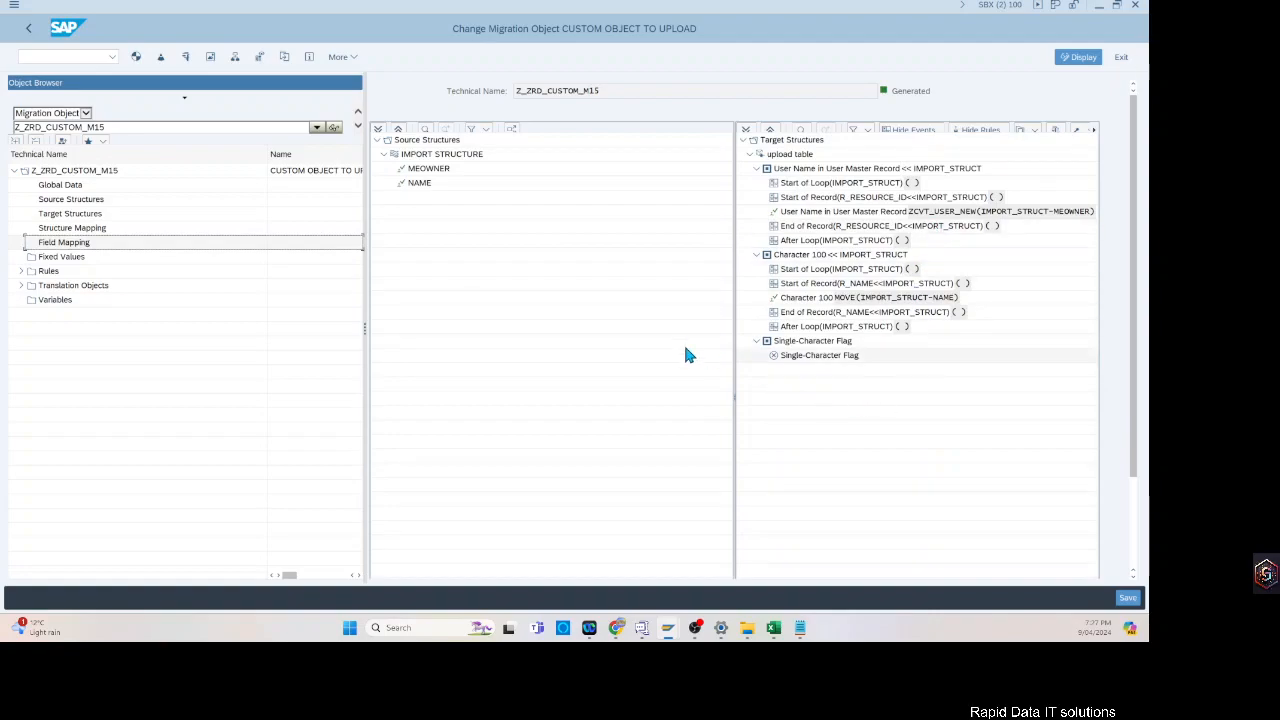
- Open the code of the field-based rule ZCVT_USER_NEW in Z_ZRD_CUSTOM_M15
left_click(21, 271)
left_click(28, 300)
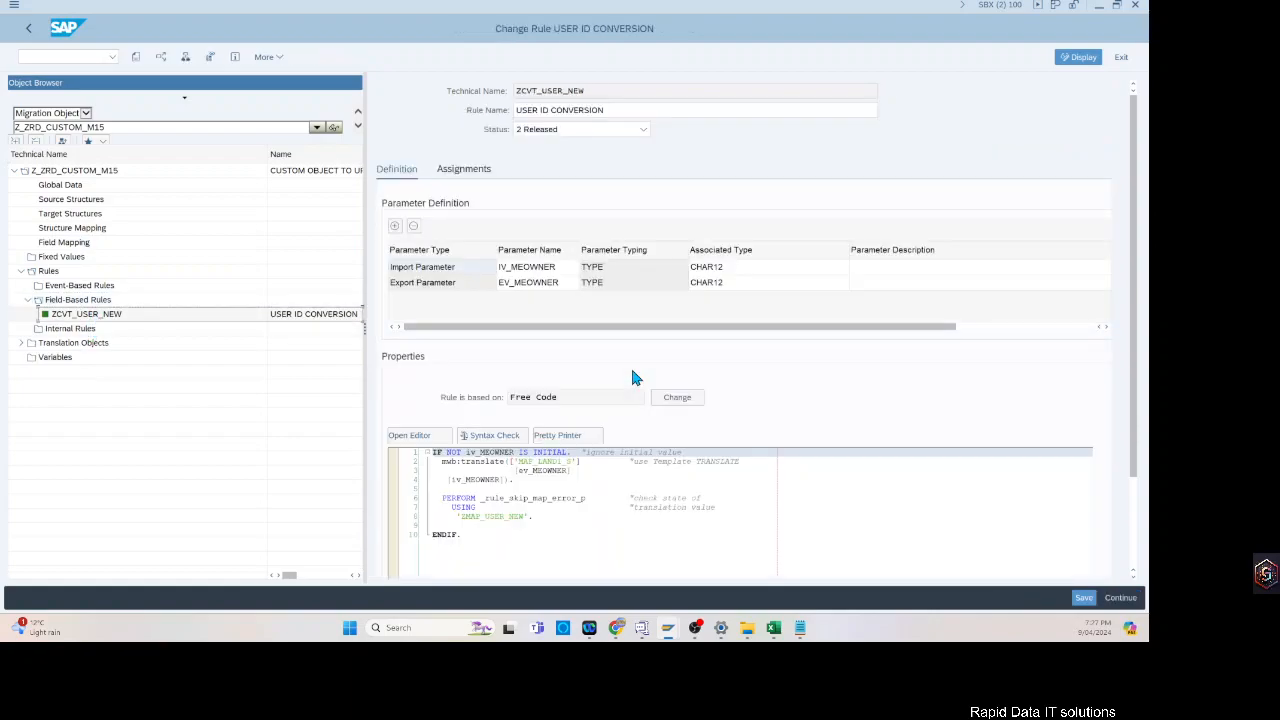
left_click(551, 505)
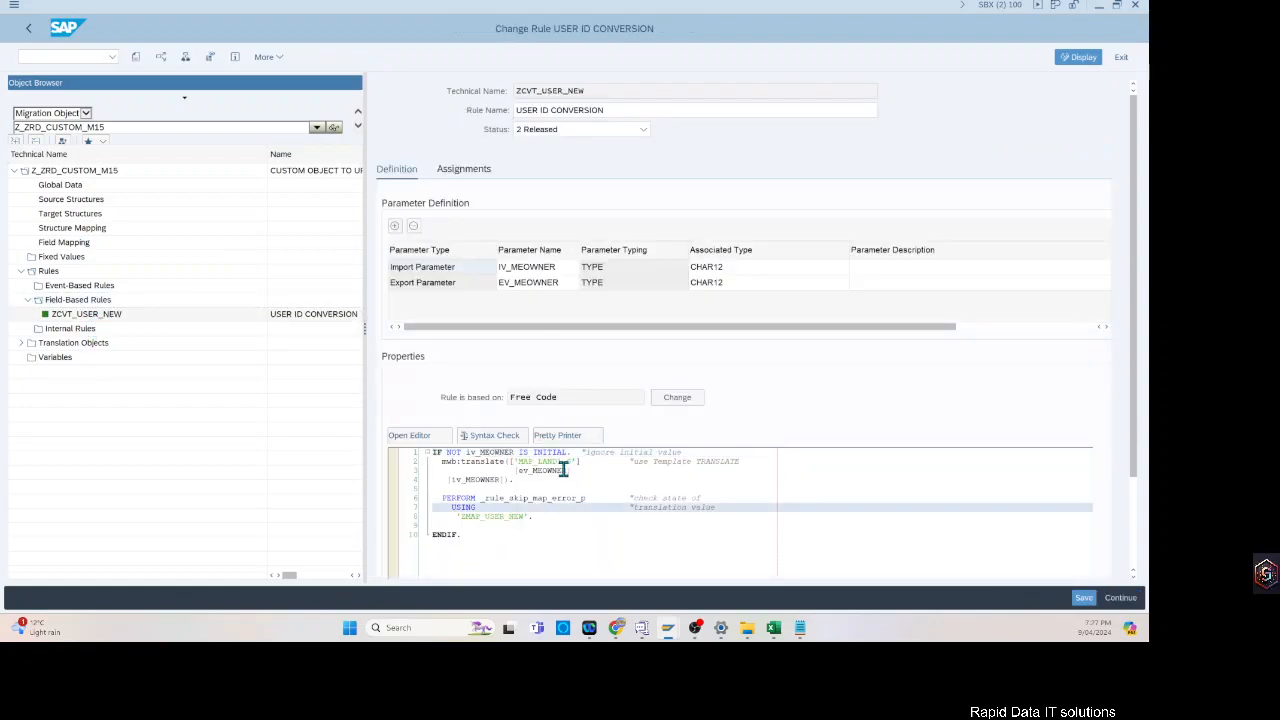
left_click_drag(563, 462, 537, 462)
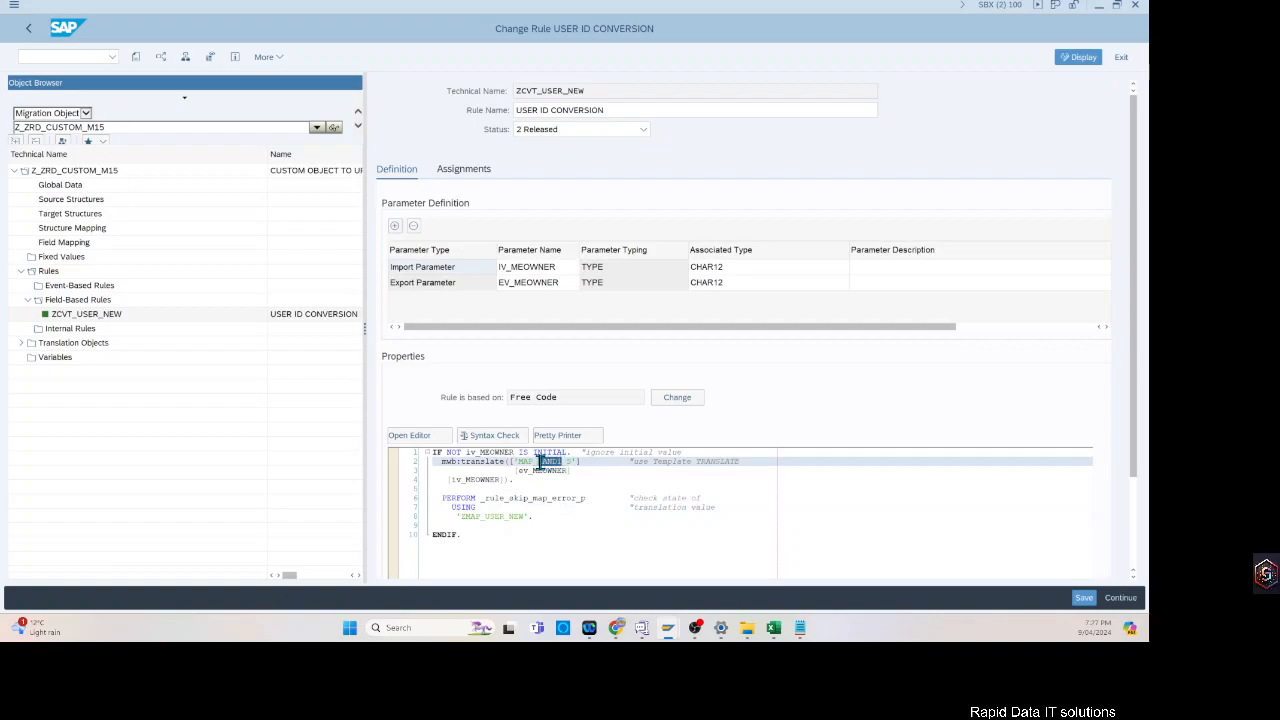
key("Delete")
left_click_drag(525, 515, 459, 515)
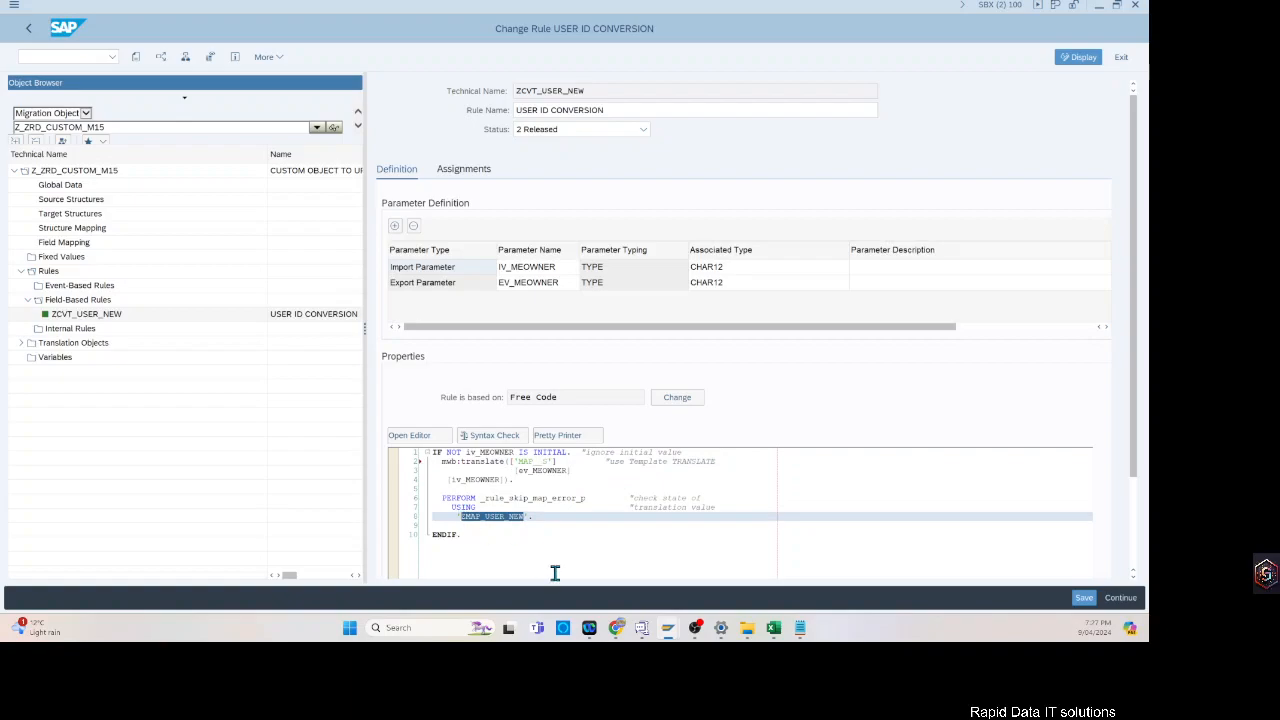
left_click(541, 461)
type("LAND_")
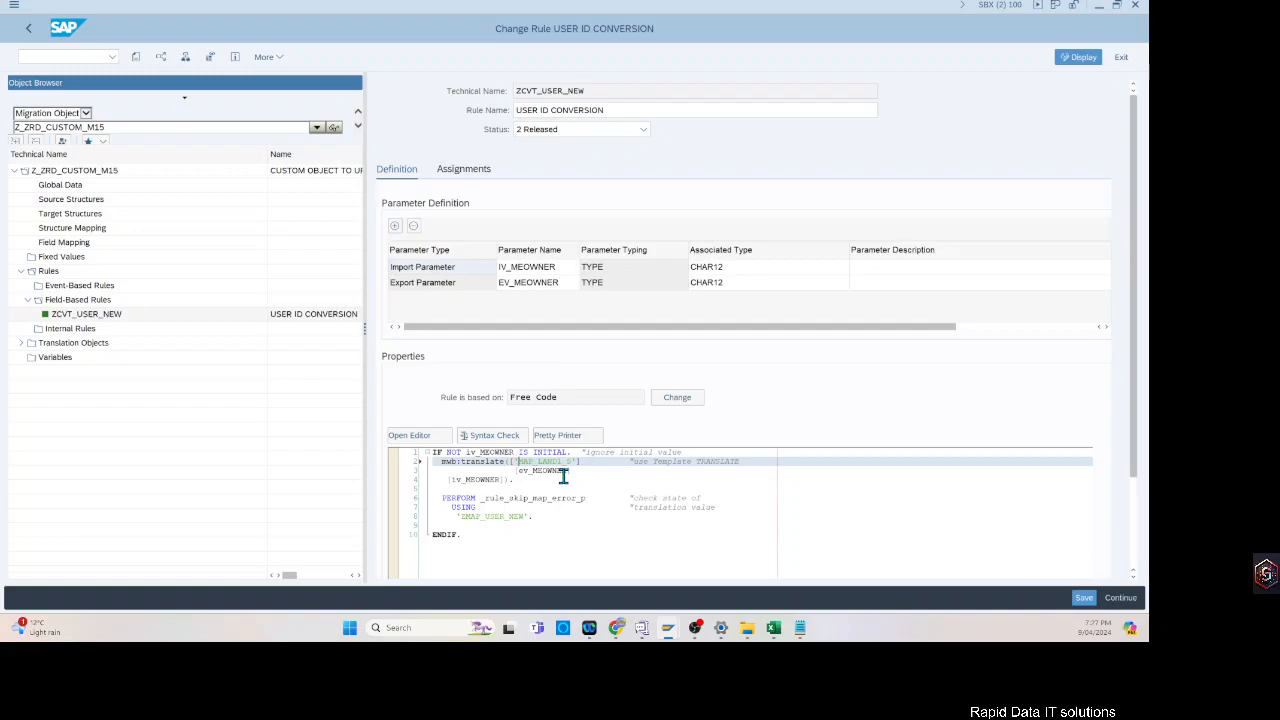
- Change the object name in the rule's translate call to ZMAP_LAND1_S and compare the code with the BABKDATA note in Notepad
type("Z")
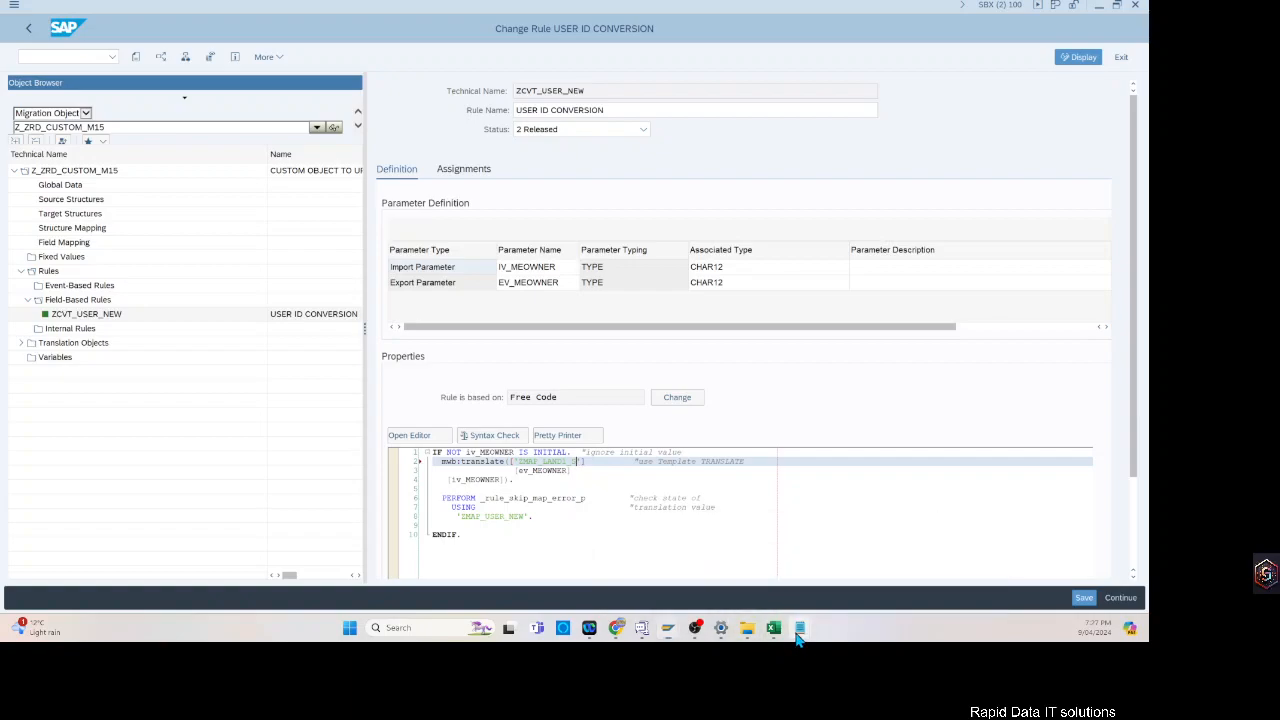
mouse_move(800, 627)
left_click(910, 563)
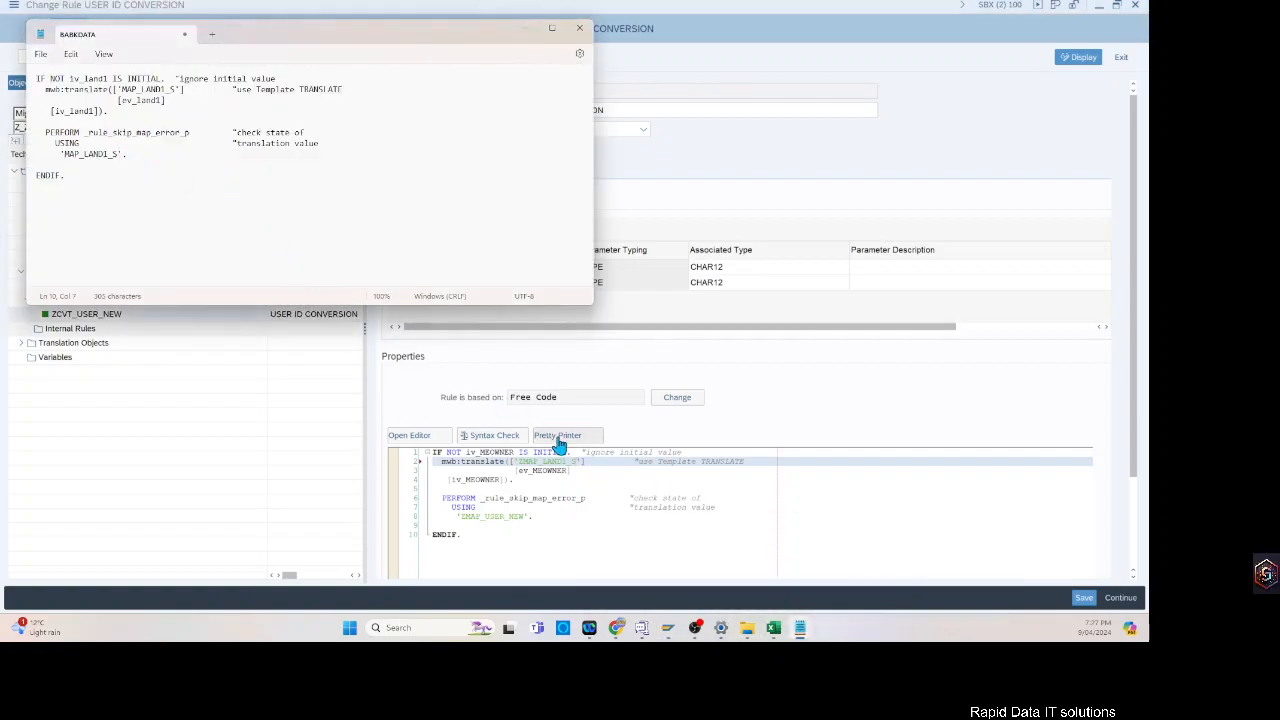
left_click(557, 480)
- Check the translation object's name in Z_ZRD_CUSTOM_M15 and change the object name in the rule's translate call to ZMAP_USER_NEW_S
left_click_drag(566, 462, 546, 461)
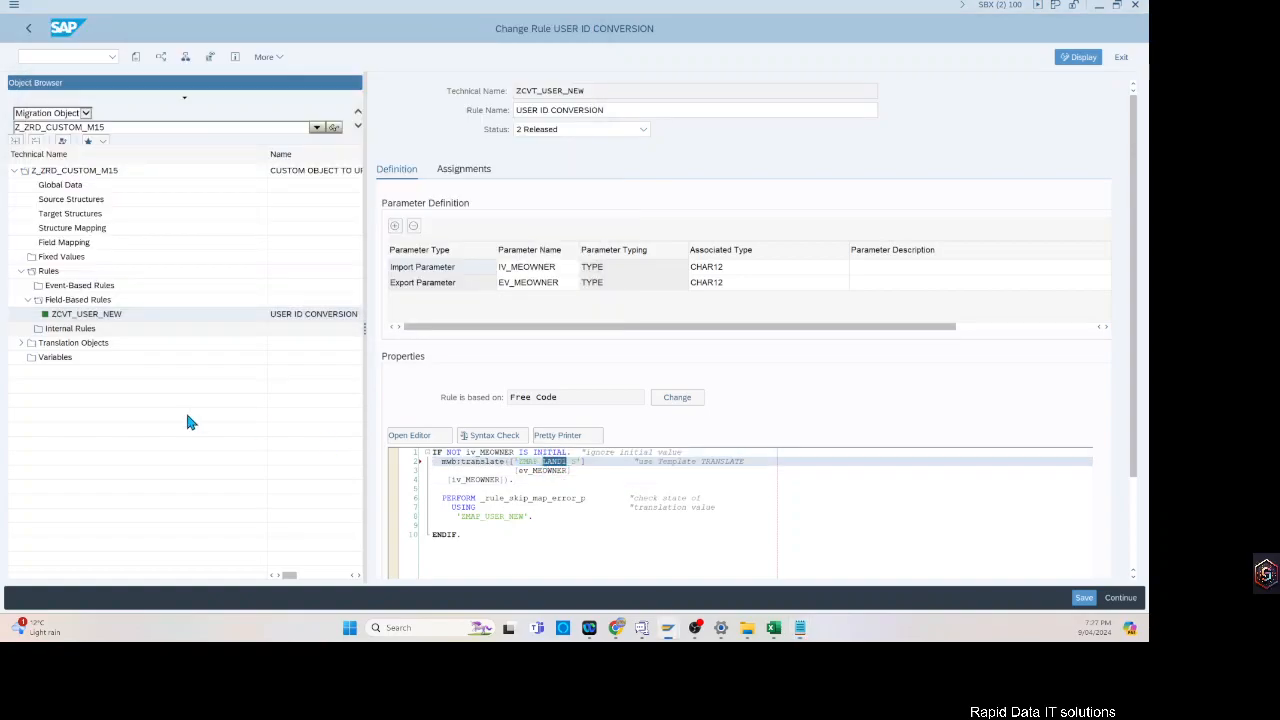
left_click(21, 342)
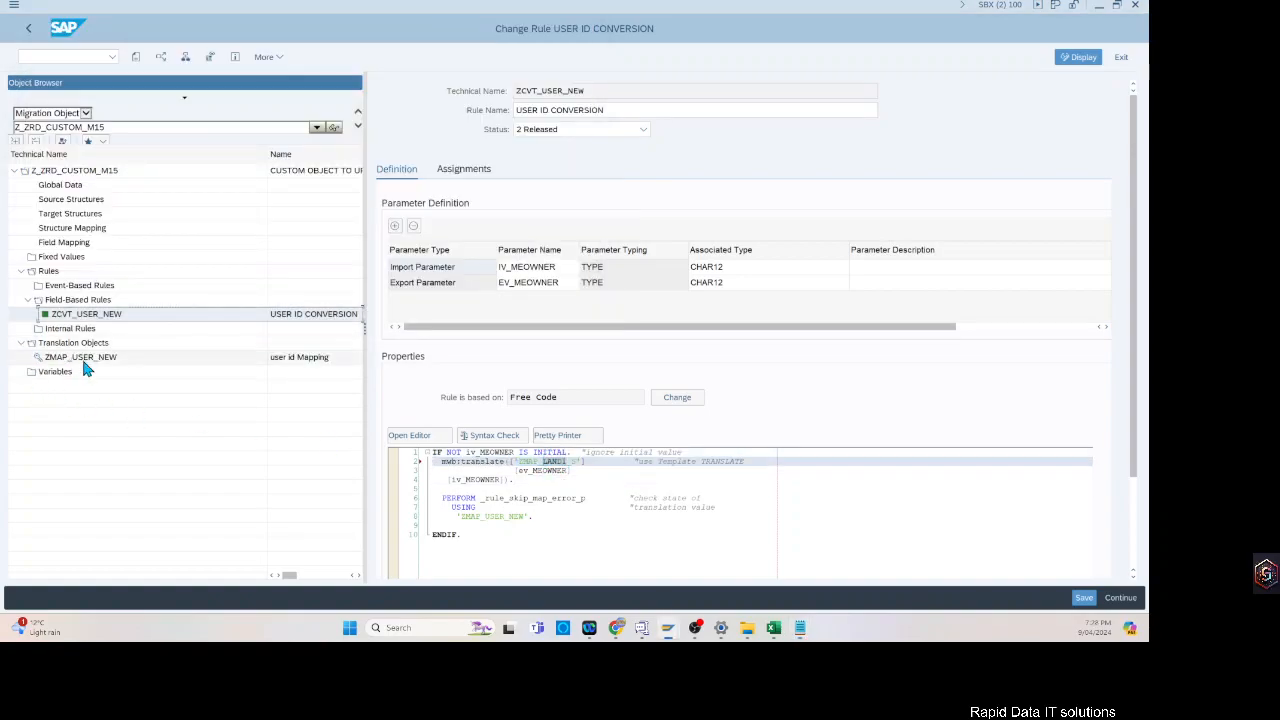
left_click(565, 498)
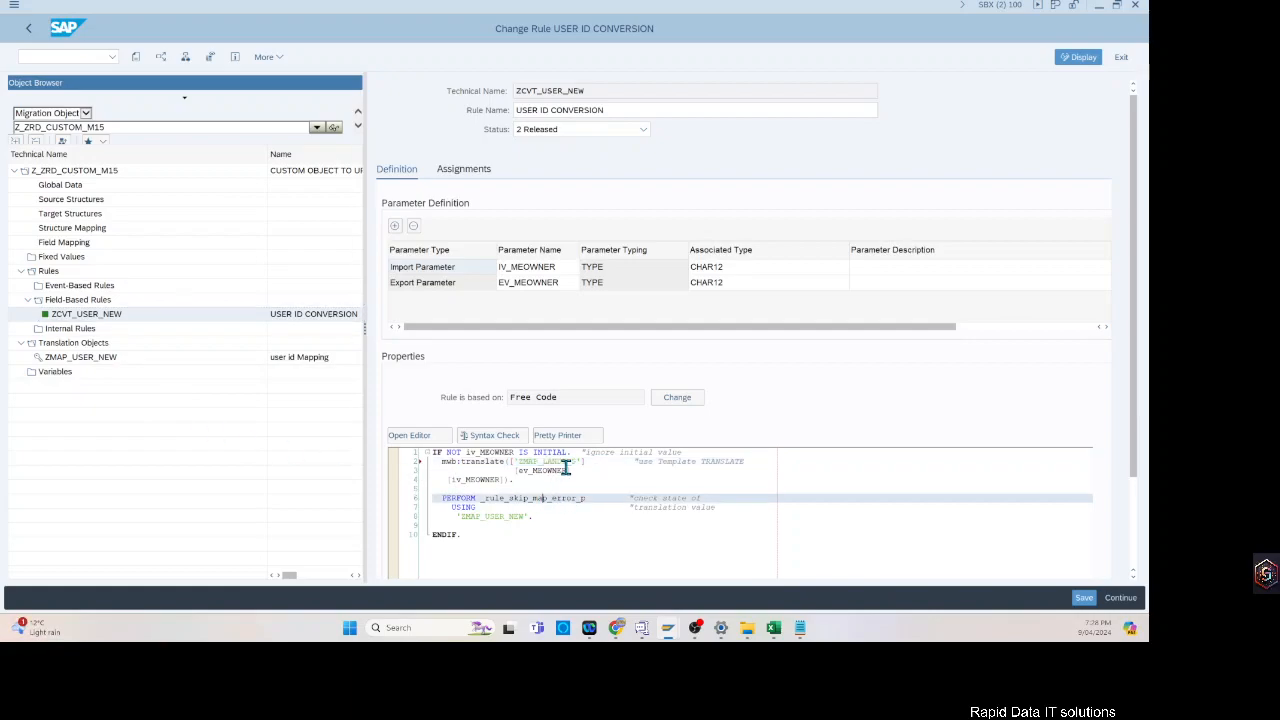
left_click(566, 461)
key("BackSpace")
key("BackSpace")
key("BackSpace")
key("BackSpace")
key("BackSpace")
key("BackSpace")
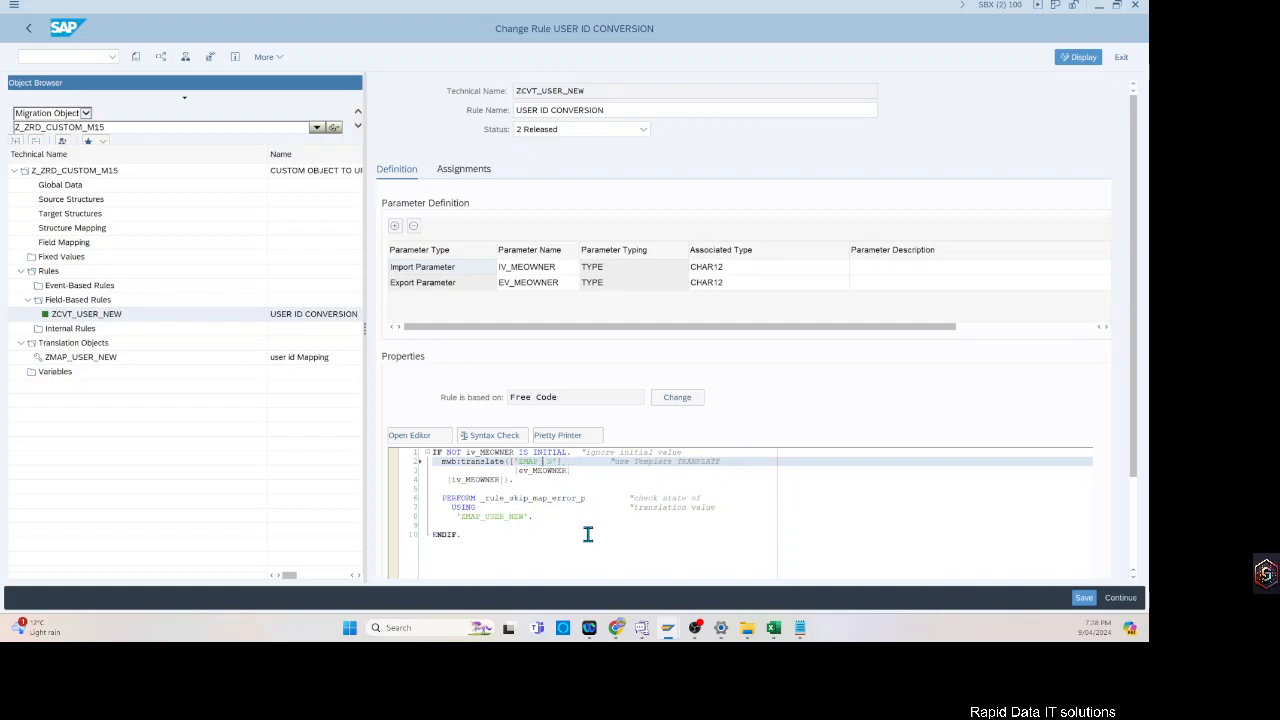
type("USER_NEW")
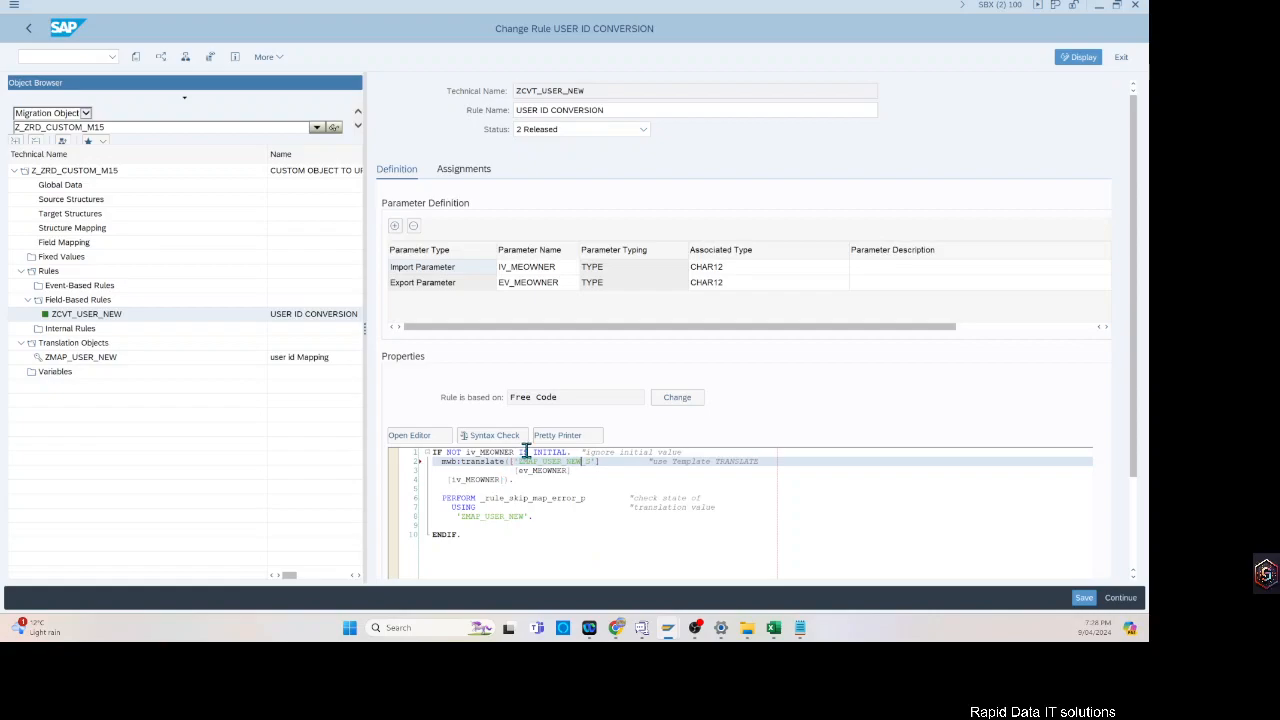
- Change the object name in the _rule_skip_map_error_p call to ZMAP_USER_NEW_S, save rule ZCVT_USER_NEW and check its syntax
left_click_drag(517, 461, 586, 463)
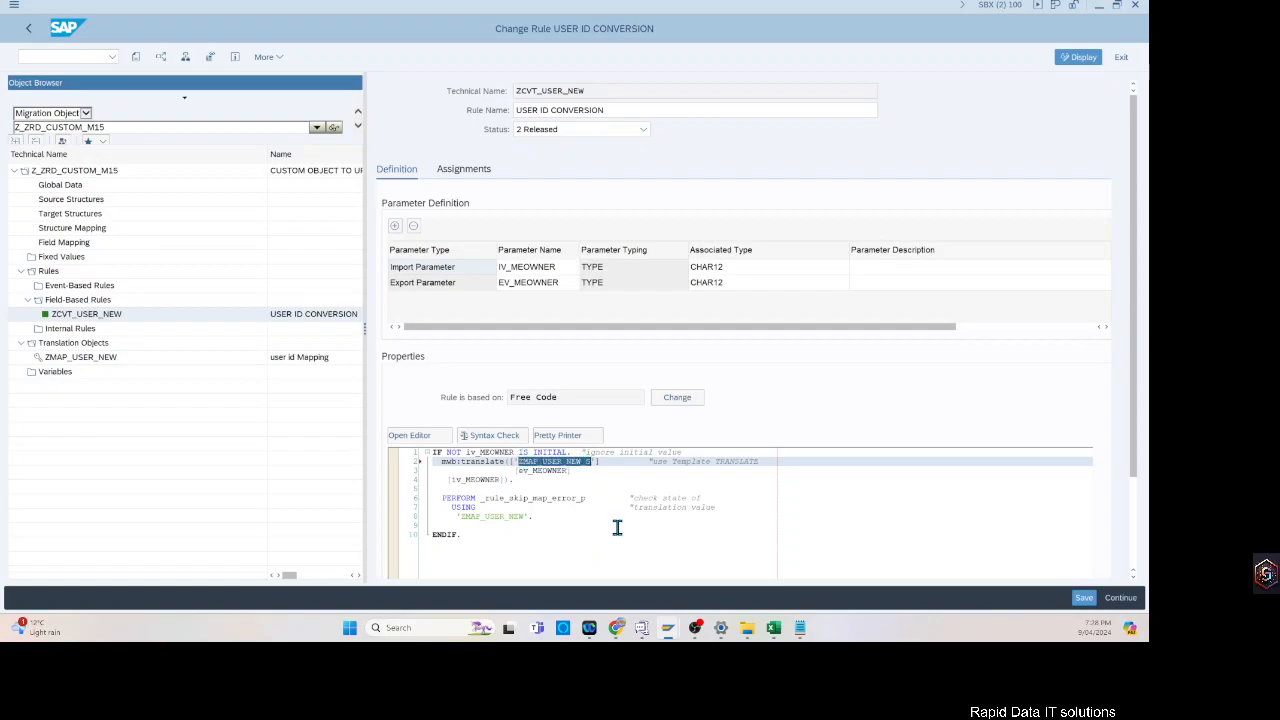
left_click(465, 516)
type("_S")
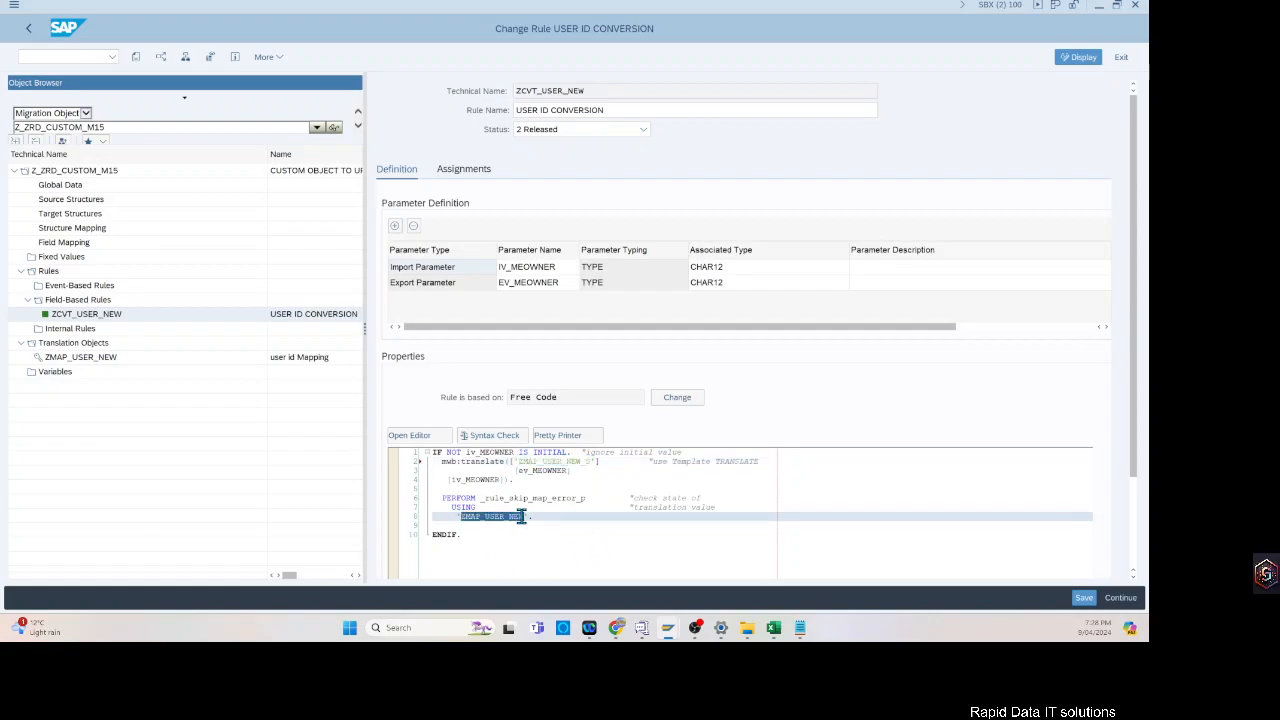
key("alt+Tab")
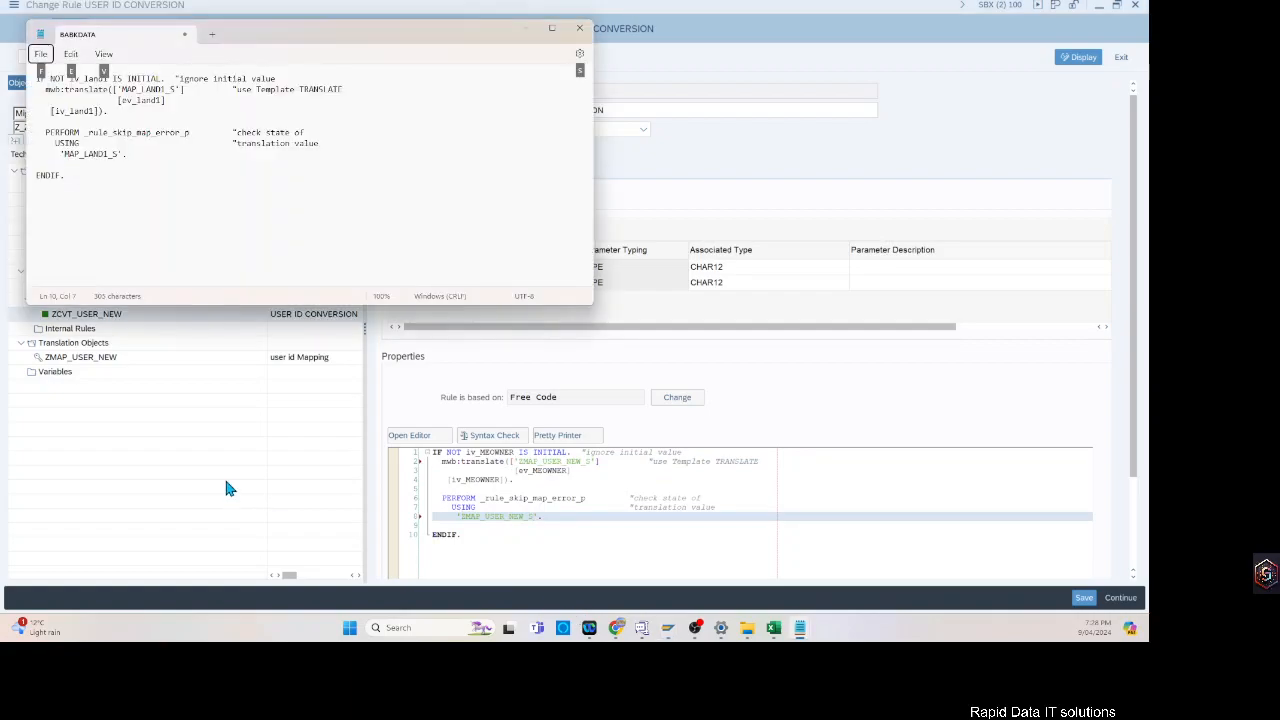
left_click(564, 523)
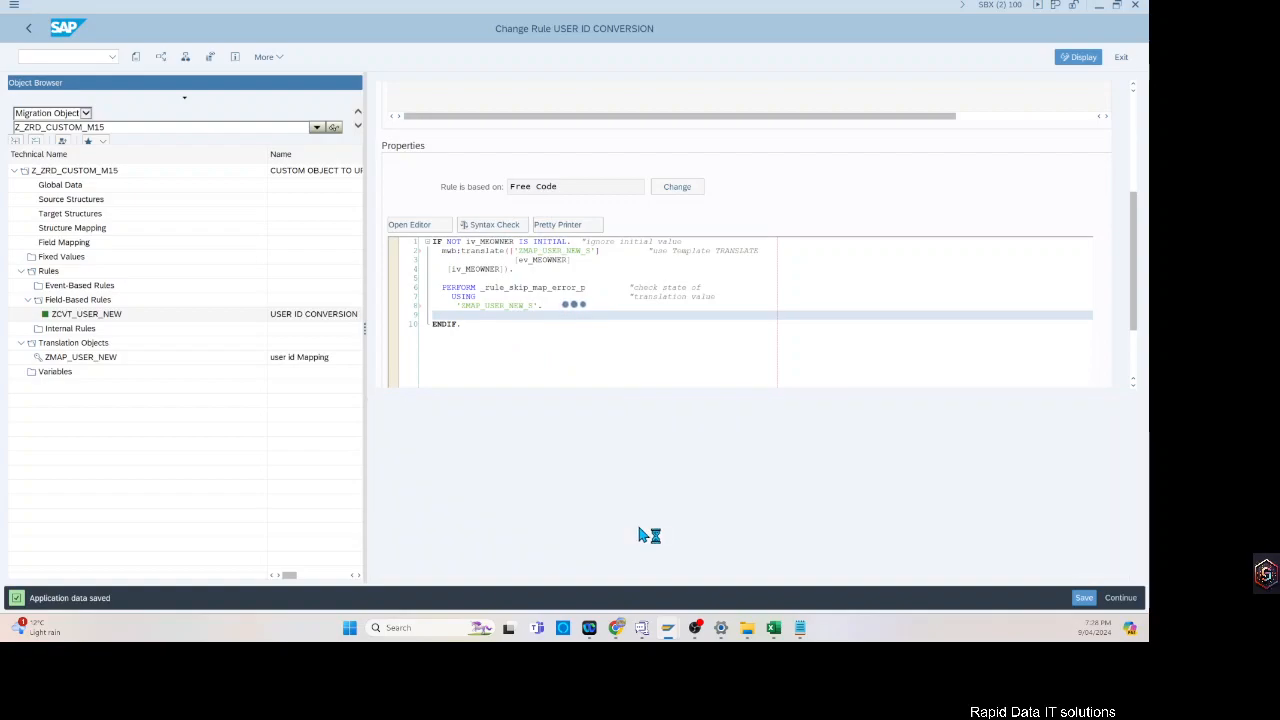
- Compare the rule code with the BABKDATA note in Notepad and examine the form name cited in the syntax check message
left_click(546, 304)
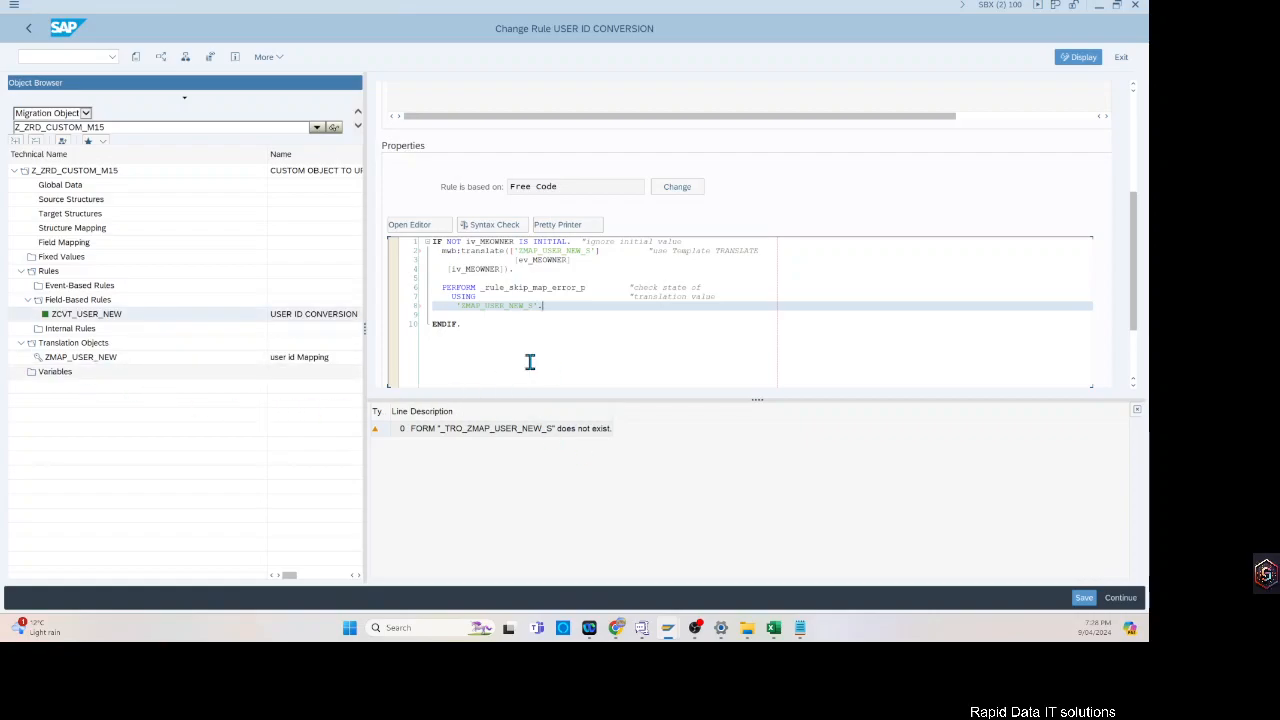
key("alt+Tab")
key("alt+Tab")
key("alt+Tab")
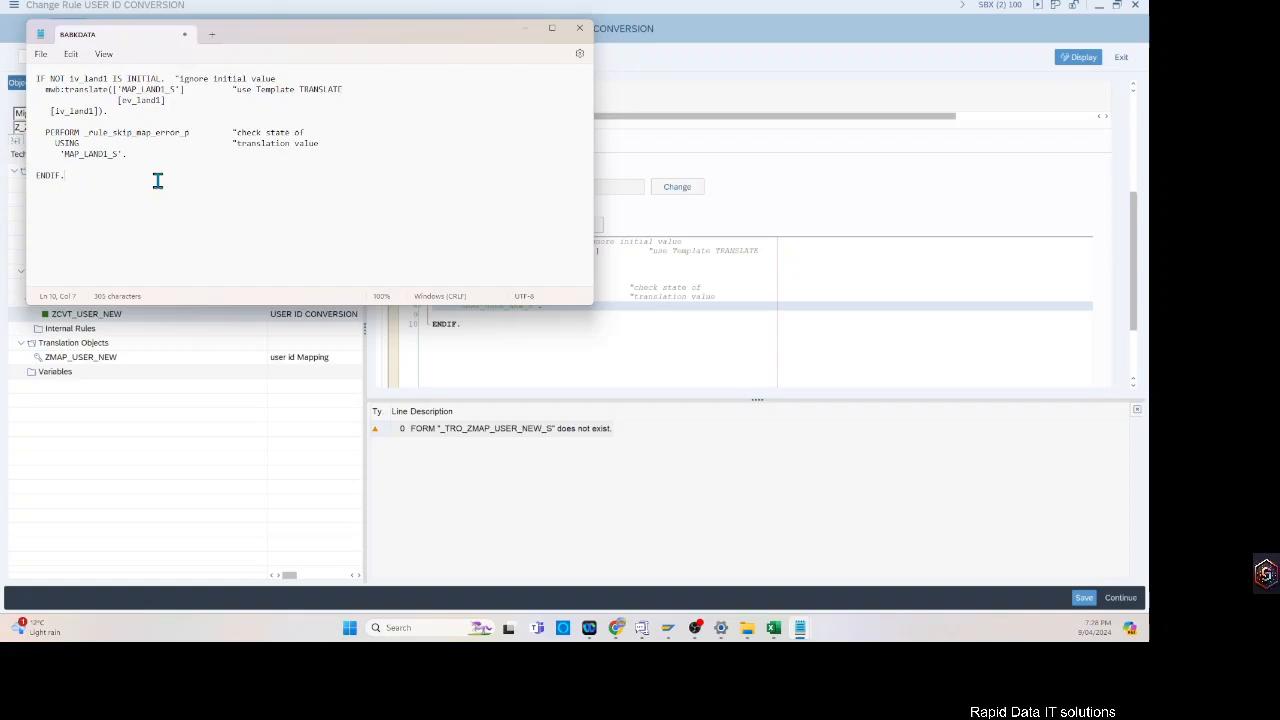
left_click(543, 360)
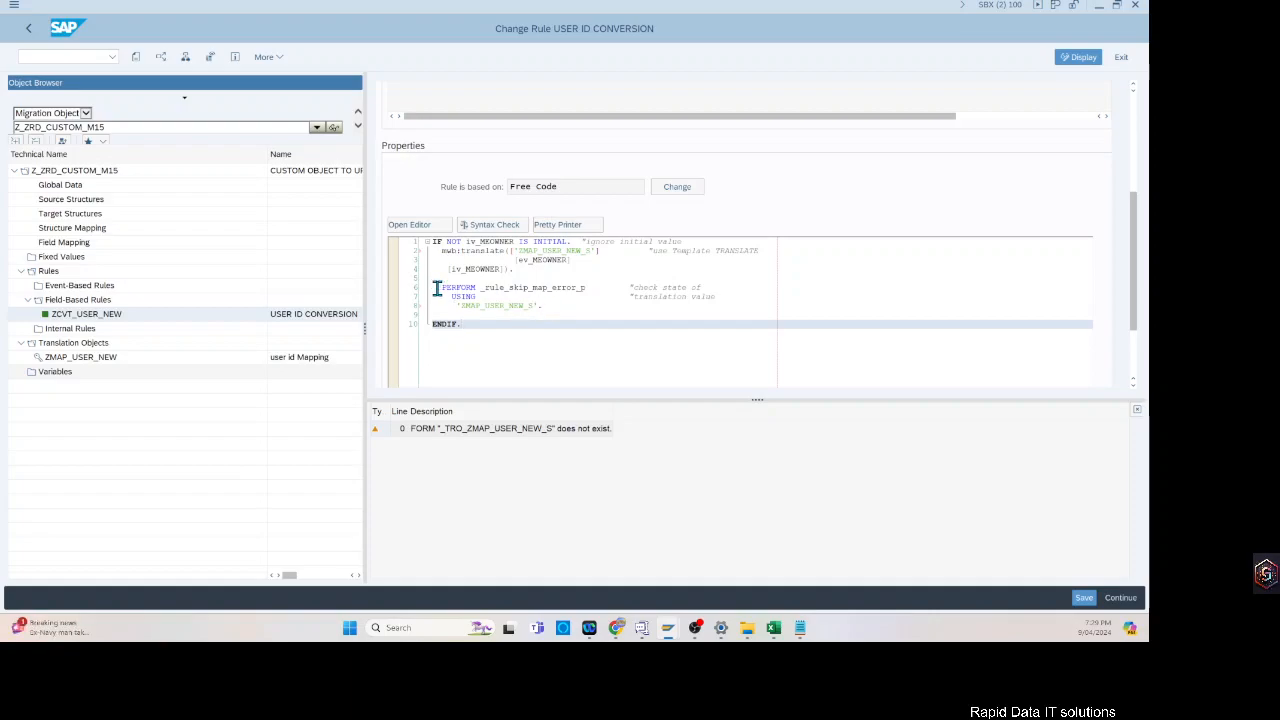
left_click(603, 259)
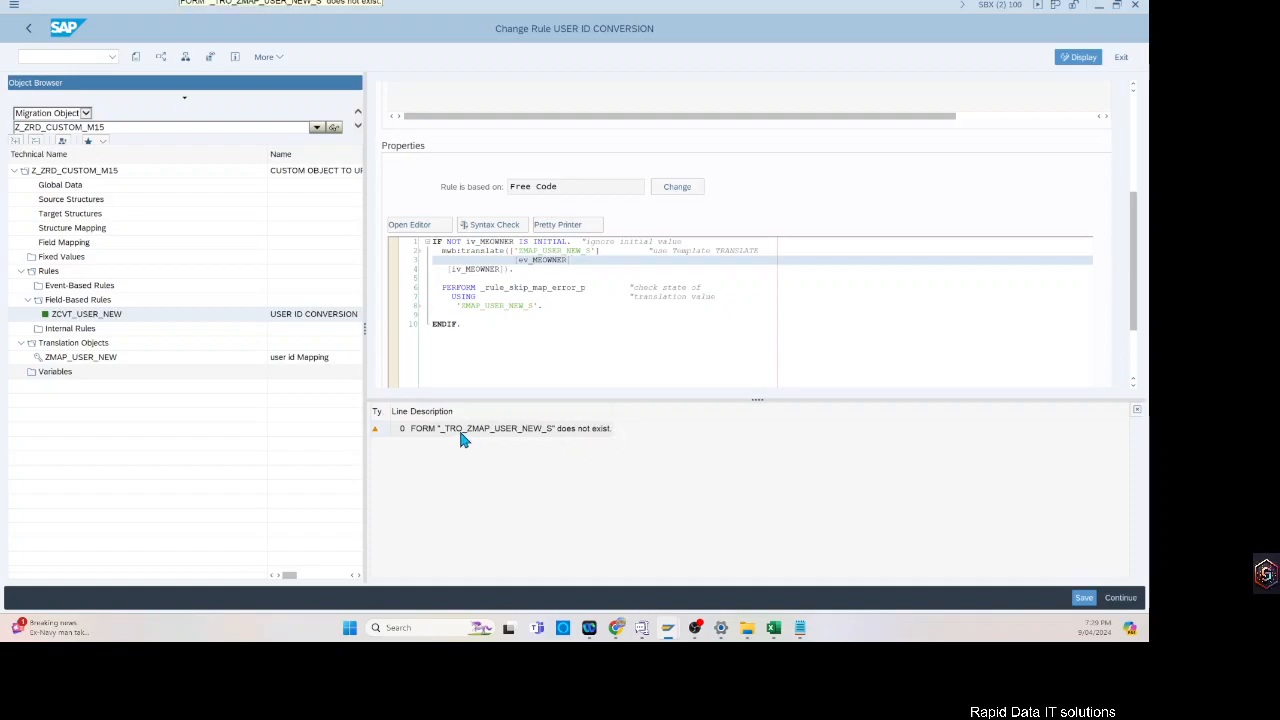
left_click(543, 340)
left_click_drag(531, 306, 460, 305)
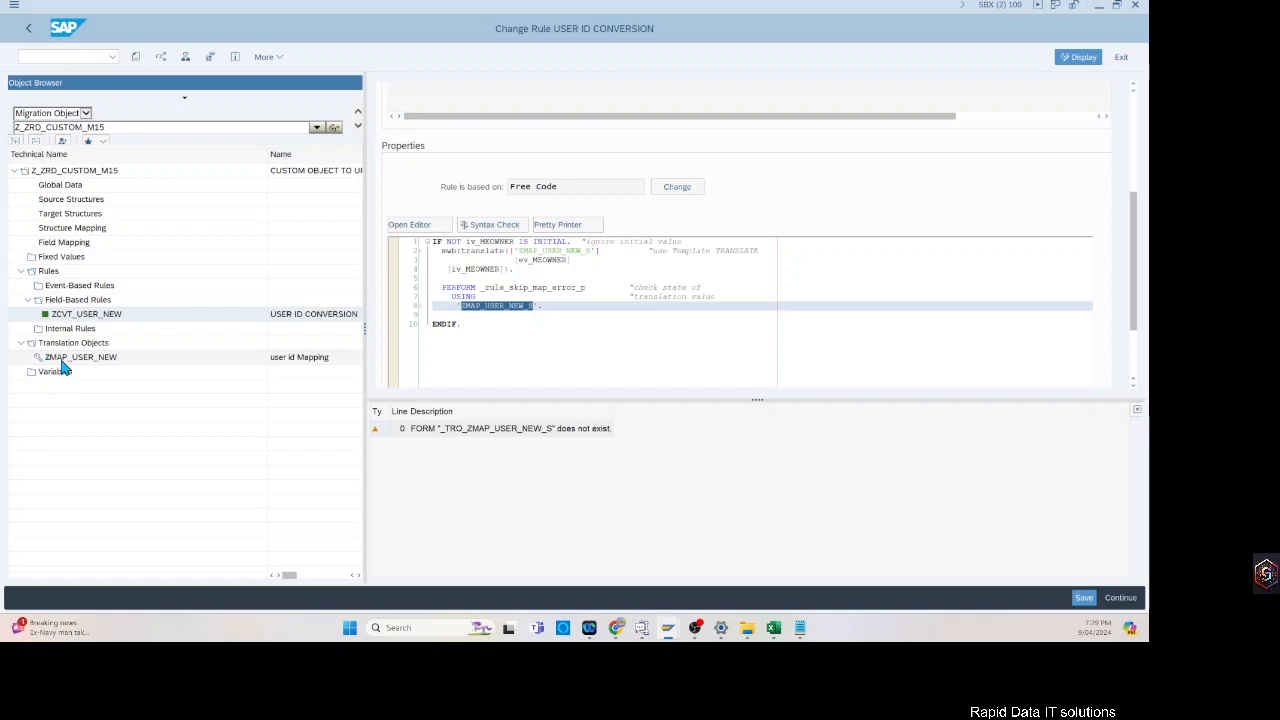
- Review the parameters and additional settings of translation object ZMAP_USER_NEW, and return to rule ZCVT_USER_NEW
left_click_drag(53, 359, 314, 367)
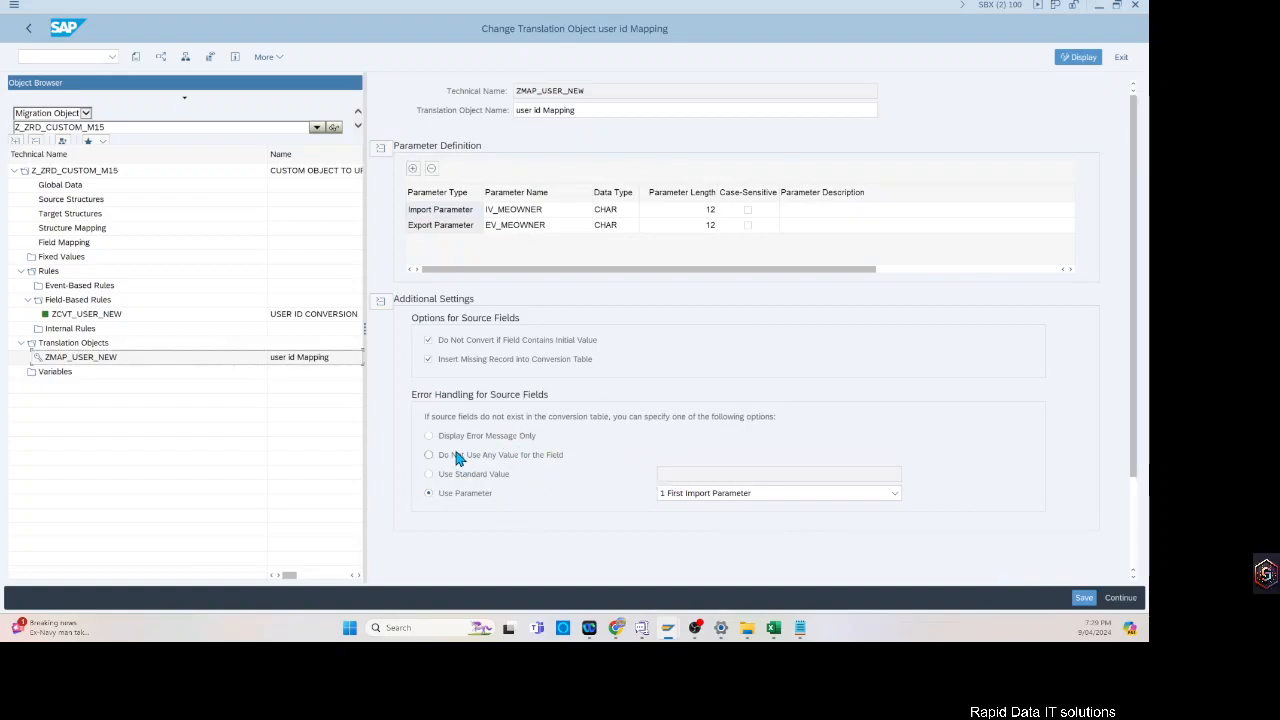
left_click(1028, 269)
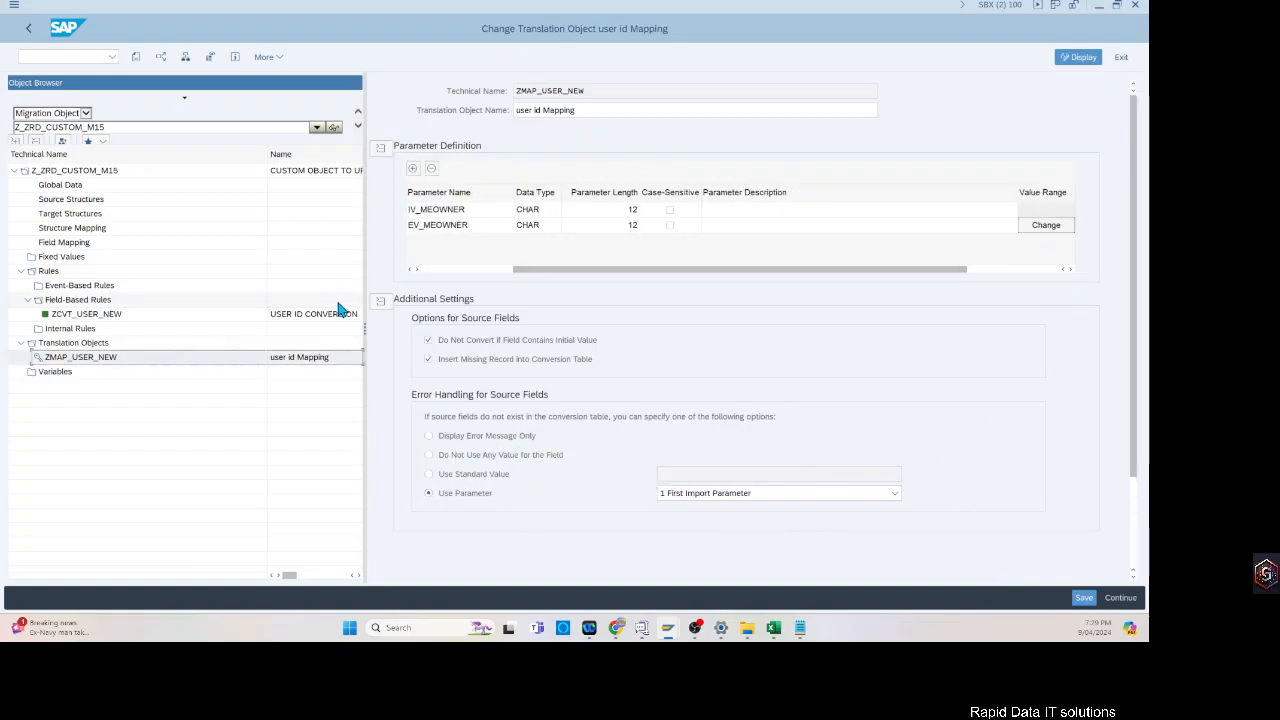
left_click(78, 315)
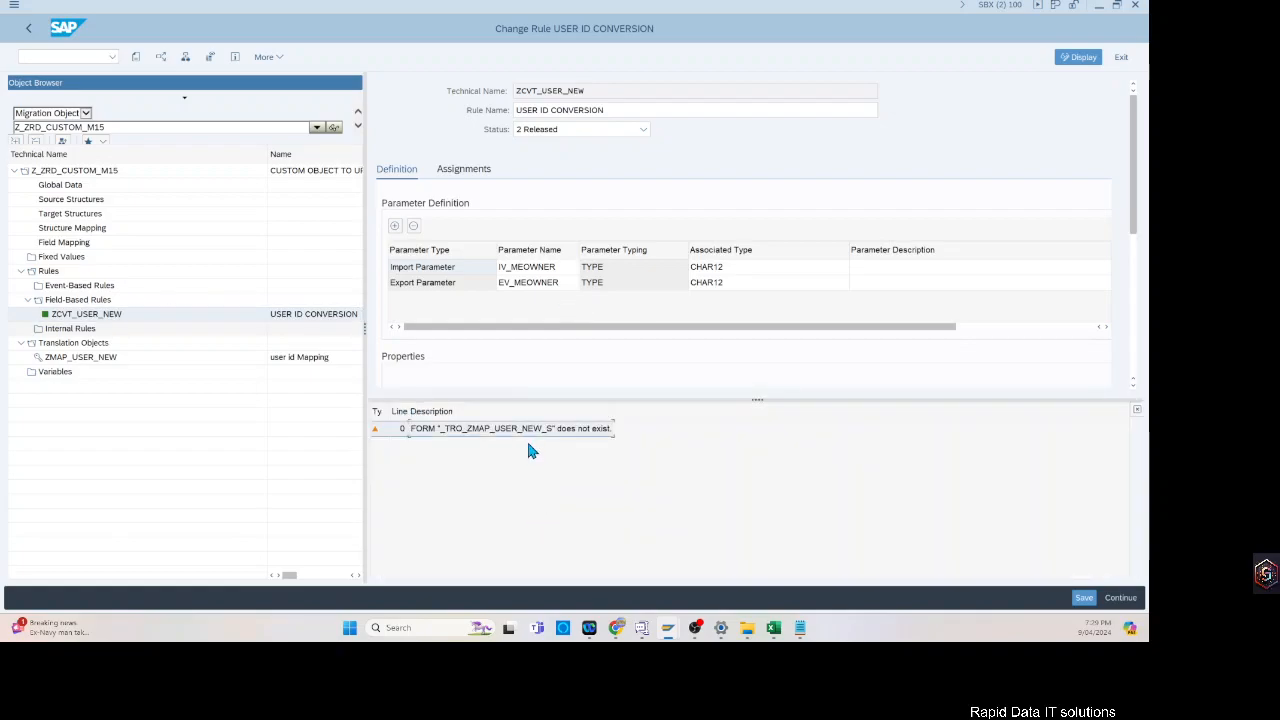
- Try ZMAP_USER_S as the object name in the rule's translate call, checking the syntax and saving the rule
left_click_drag(634, 405, 603, 514)
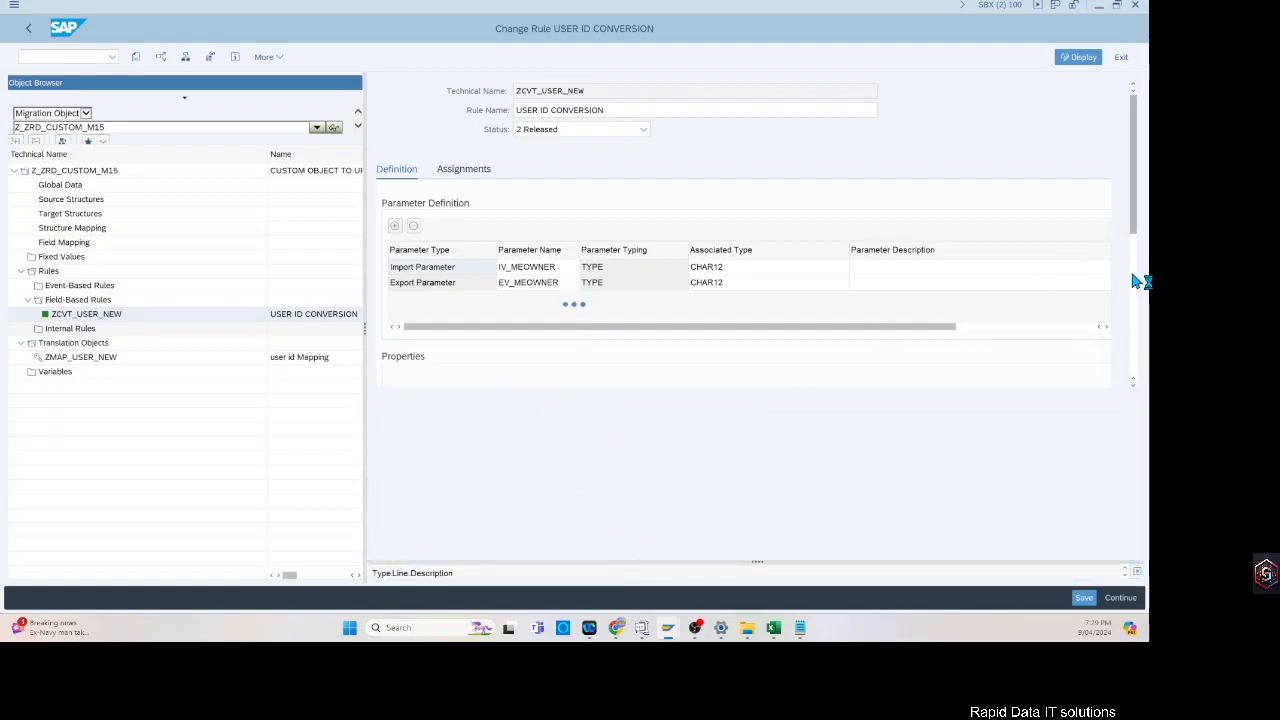
left_click(566, 500)
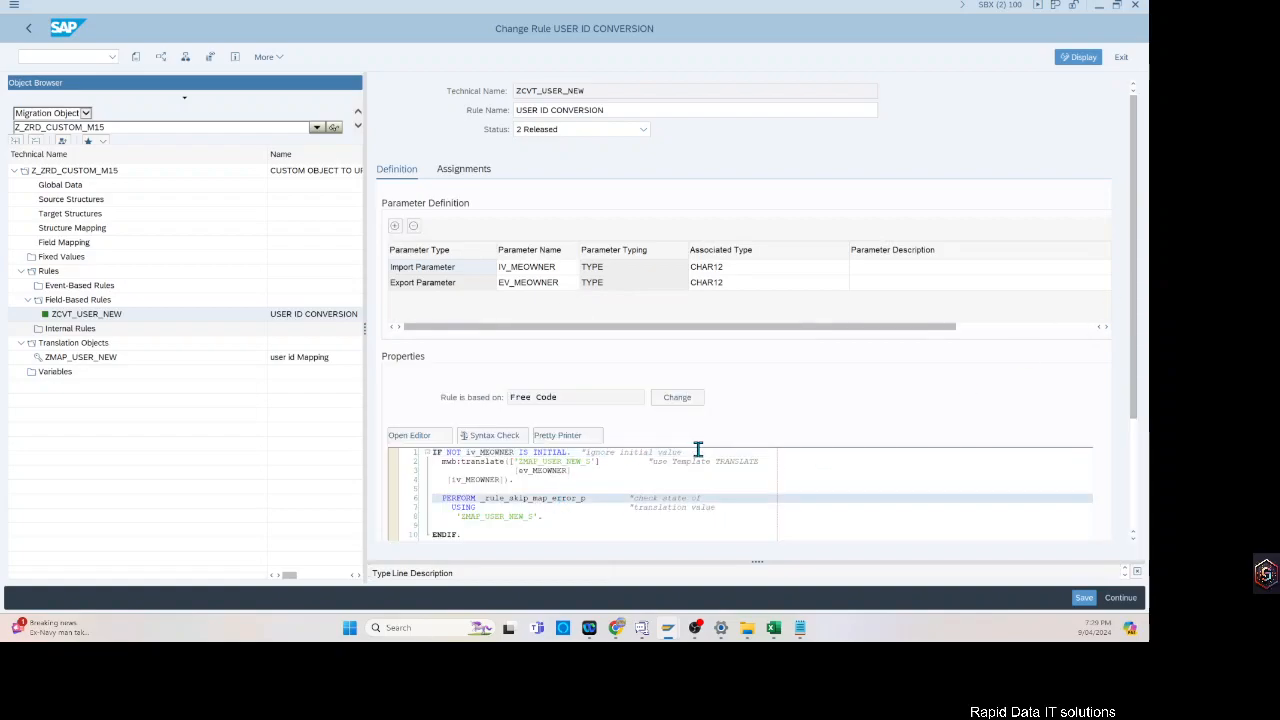
scroll(644, 481, "down", 3)
scroll(592, 501, "up", 2)
left_click(560, 514)
scroll(594, 504, "up", 1)
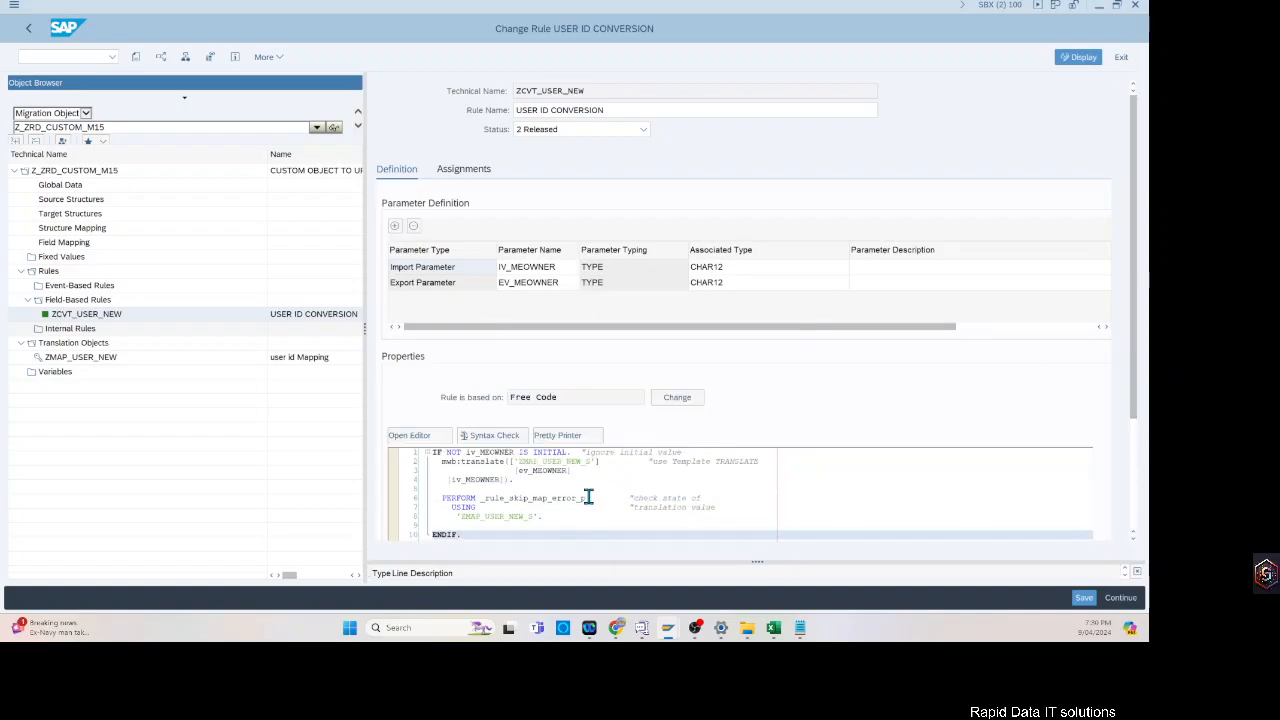
left_click(560, 463)
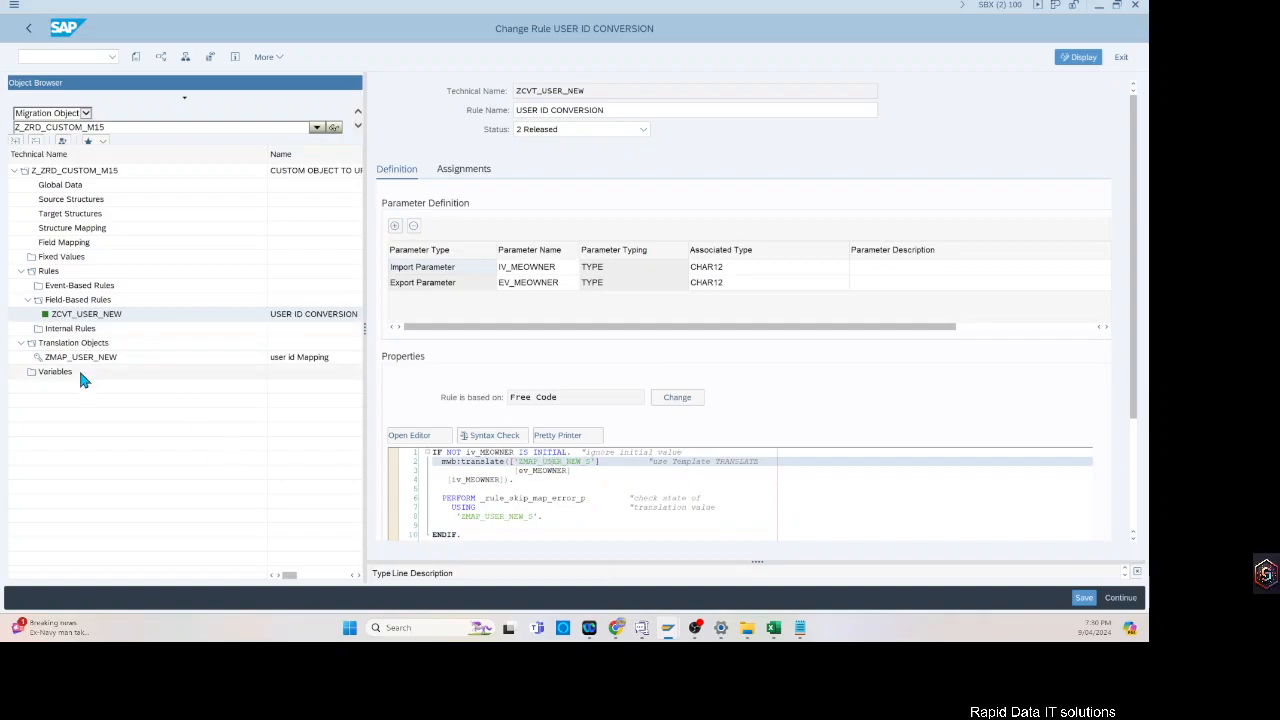
left_click_drag(582, 461, 563, 461)
key("Delete")
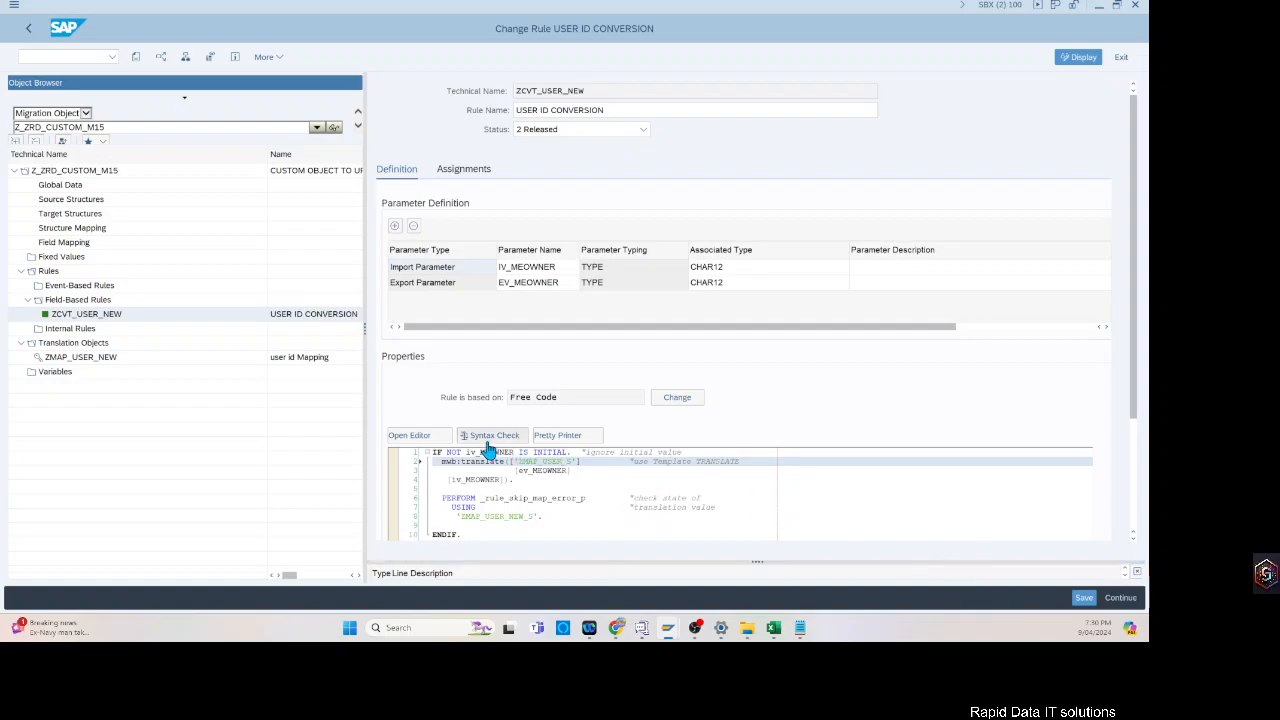
left_click(1085, 600)
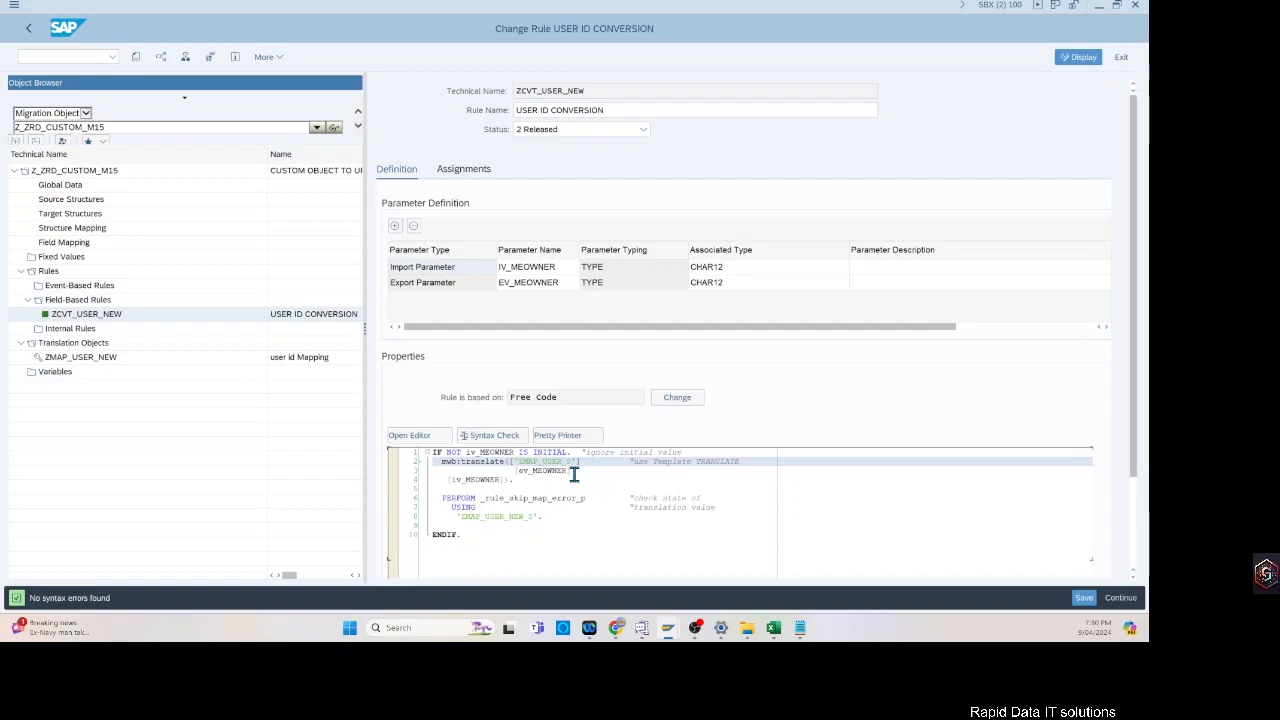
- Set the translate call's object name back to ZMAP_USER_NEW_S, save the rule and read the full syntax check message
type("_NEW")
left_click(1093, 599)
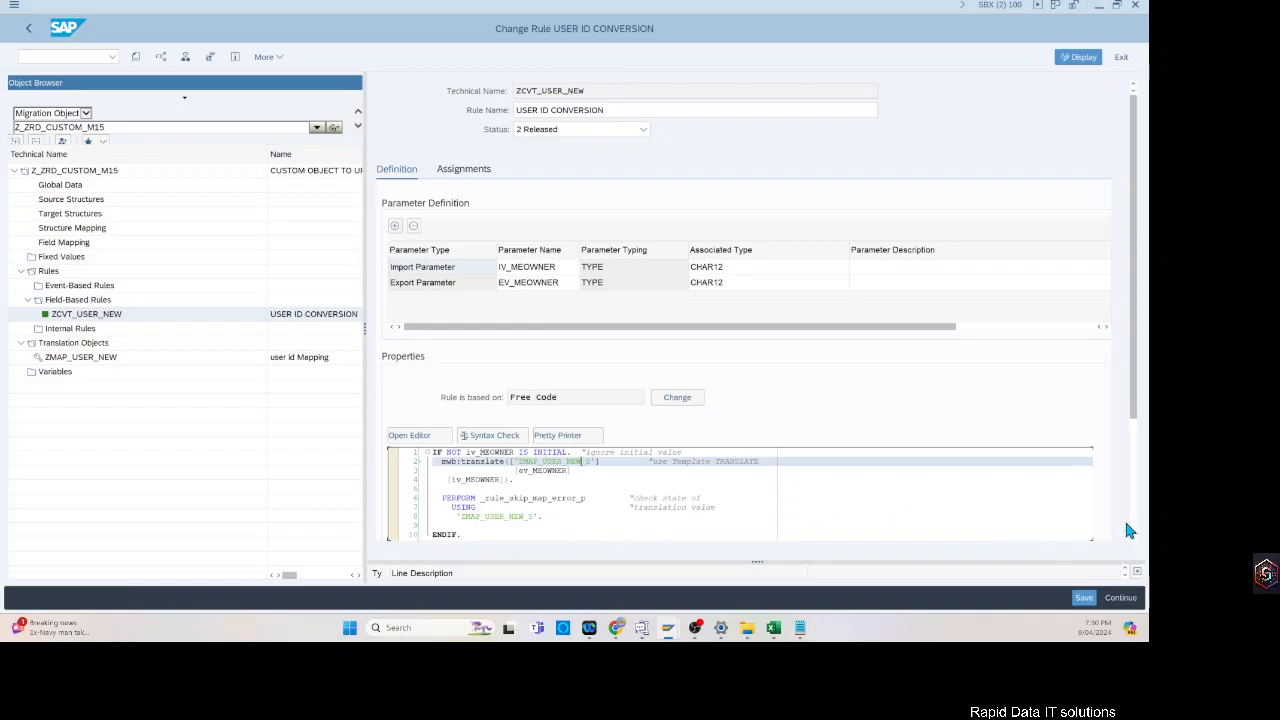
scroll(1135, 521, "down", 3)
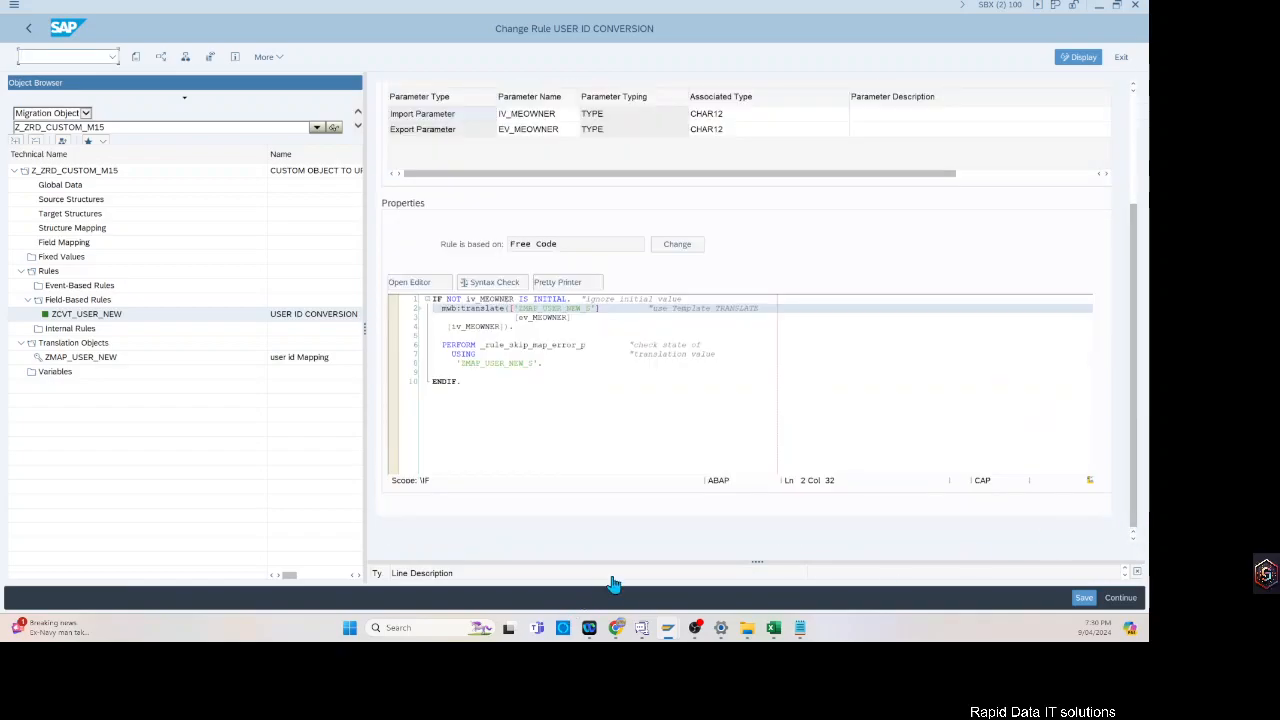
left_click_drag(631, 561, 633, 523)
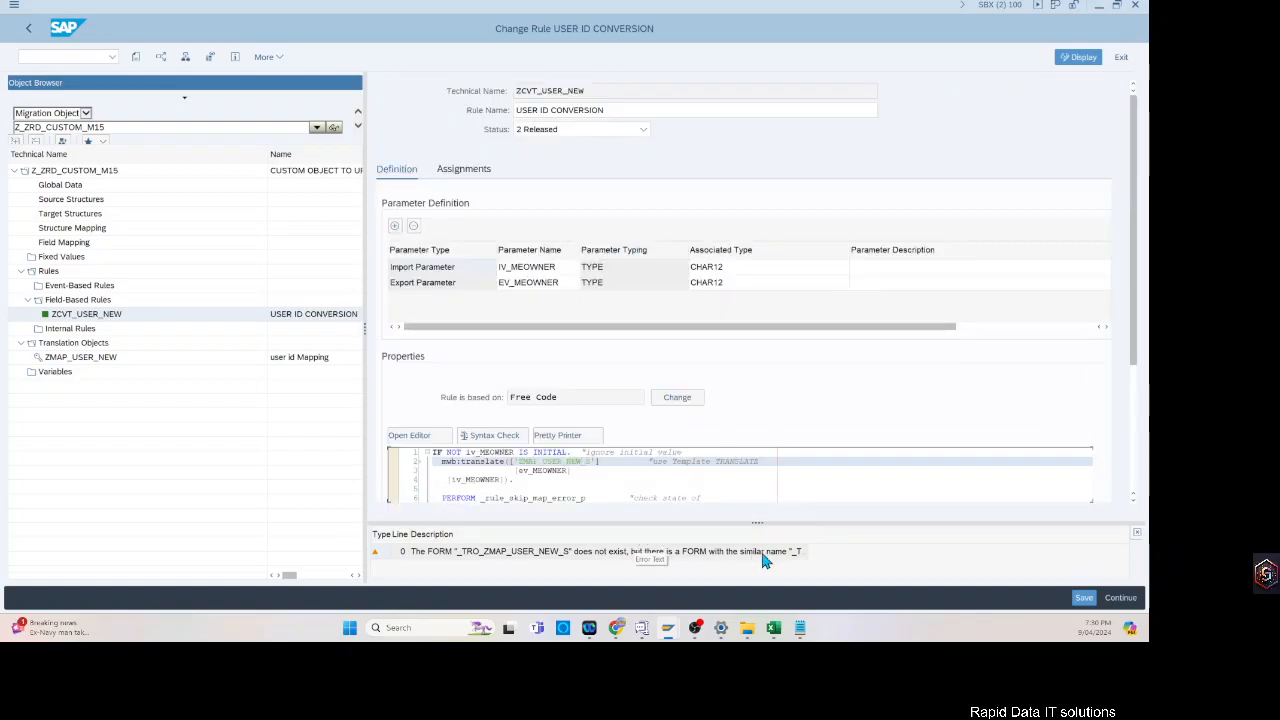
left_click_drag(806, 531, 950, 532)
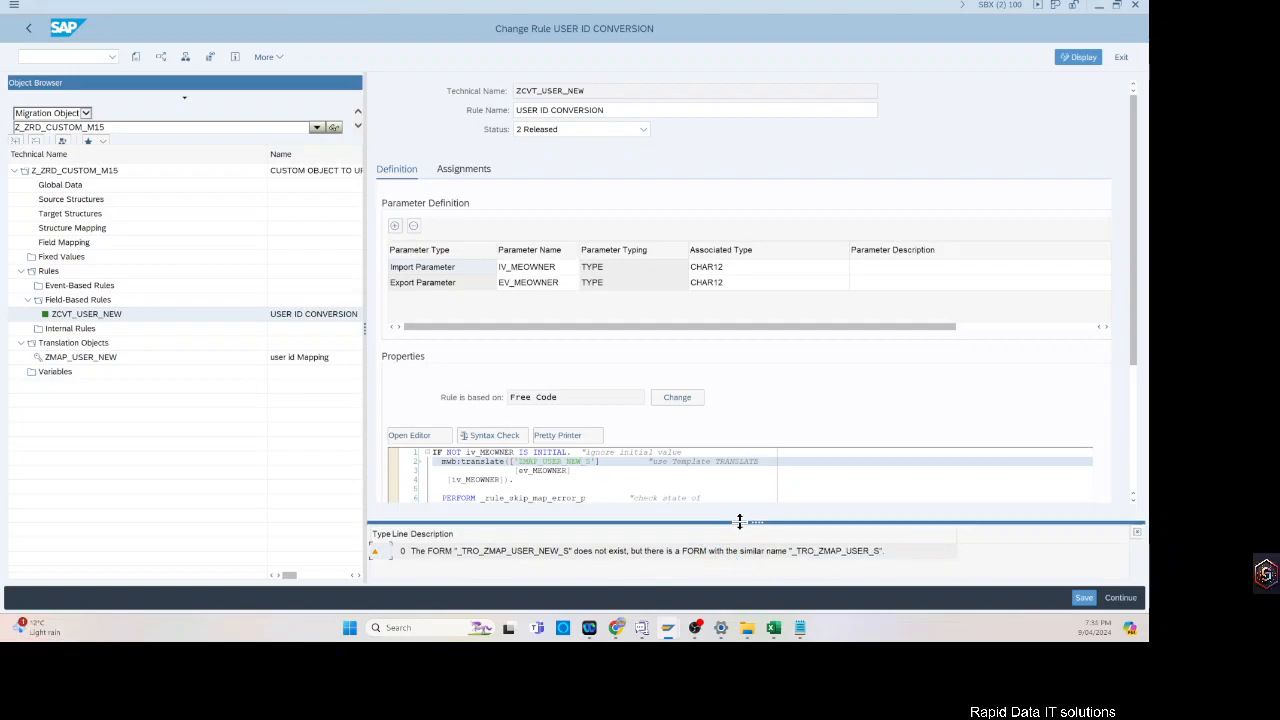
left_click_drag(740, 521, 740, 562)
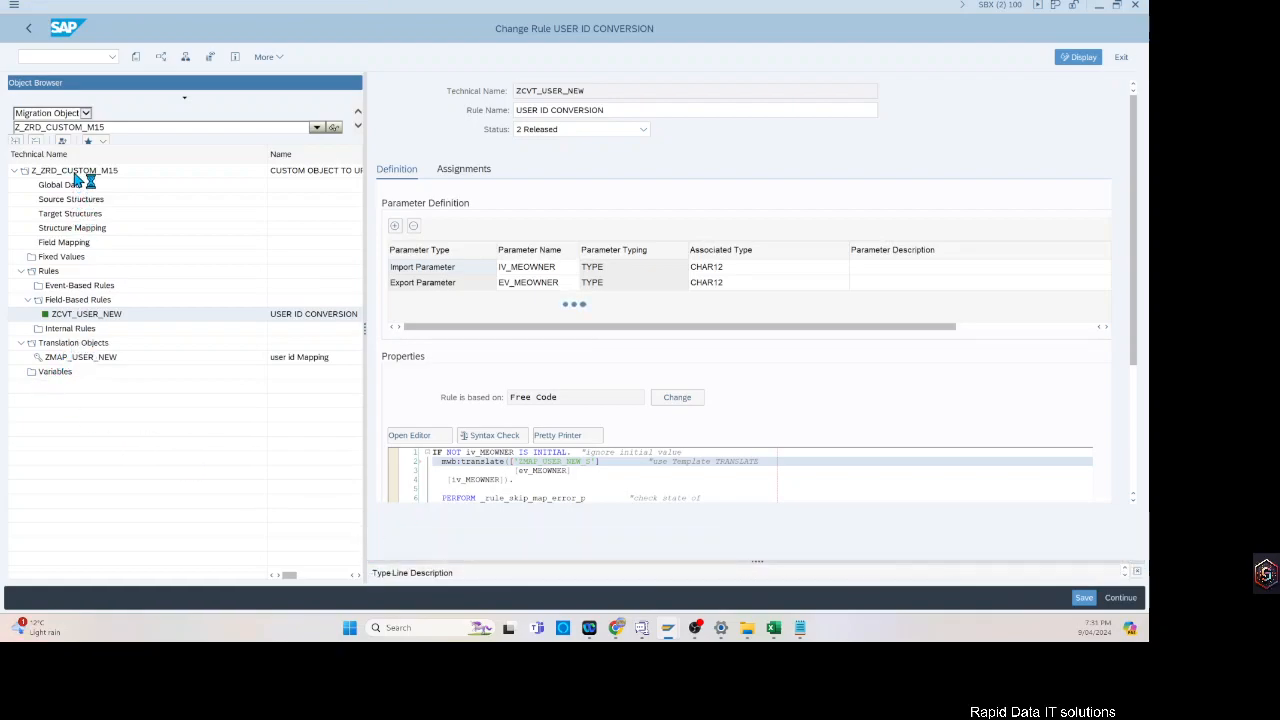
- Switch to the migration cockpit in Chrome and go back from the Mapping Tasks to the Migration Projects overview
key("alt+Tab")
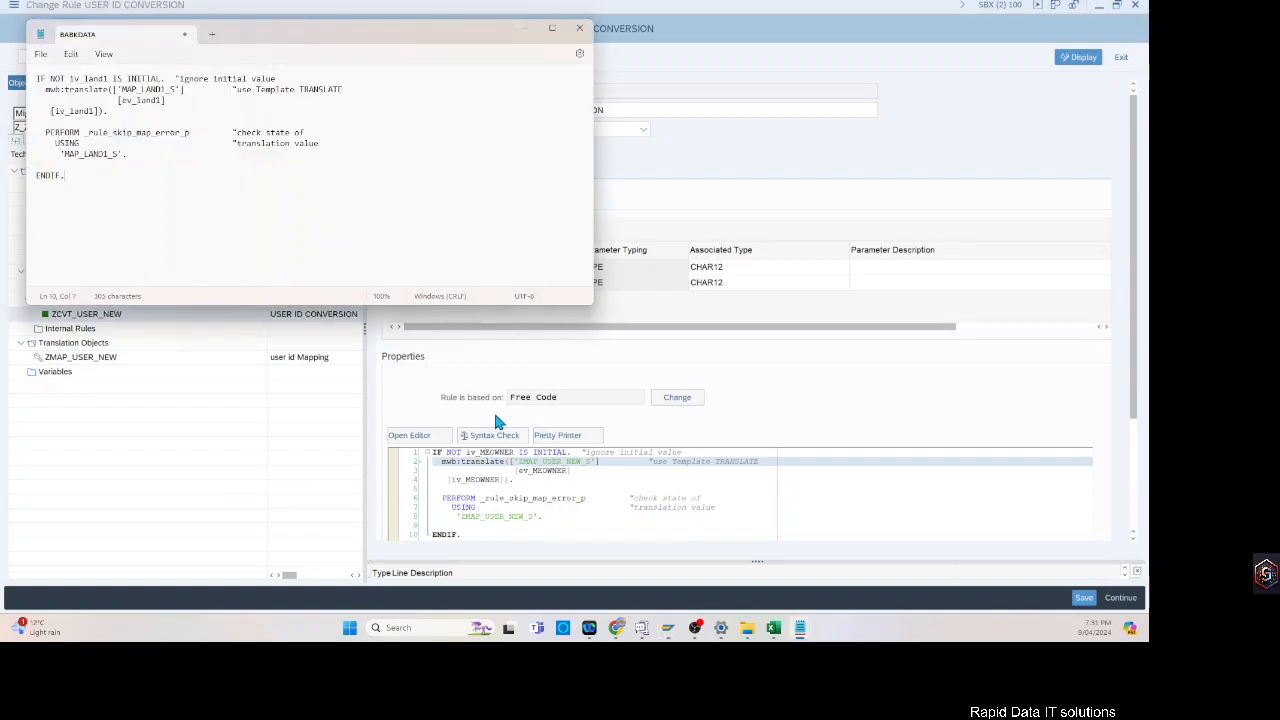
key("alt+Tab")
key("alt+Tab")
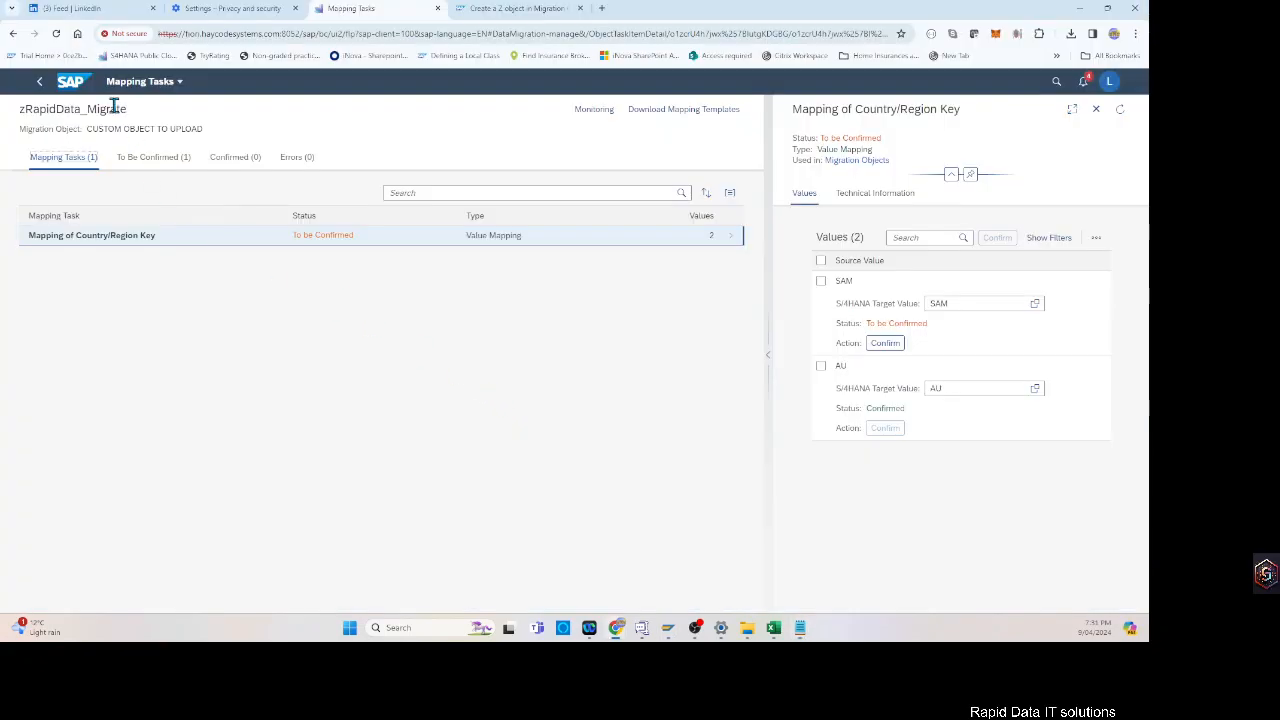
left_click(39, 81)
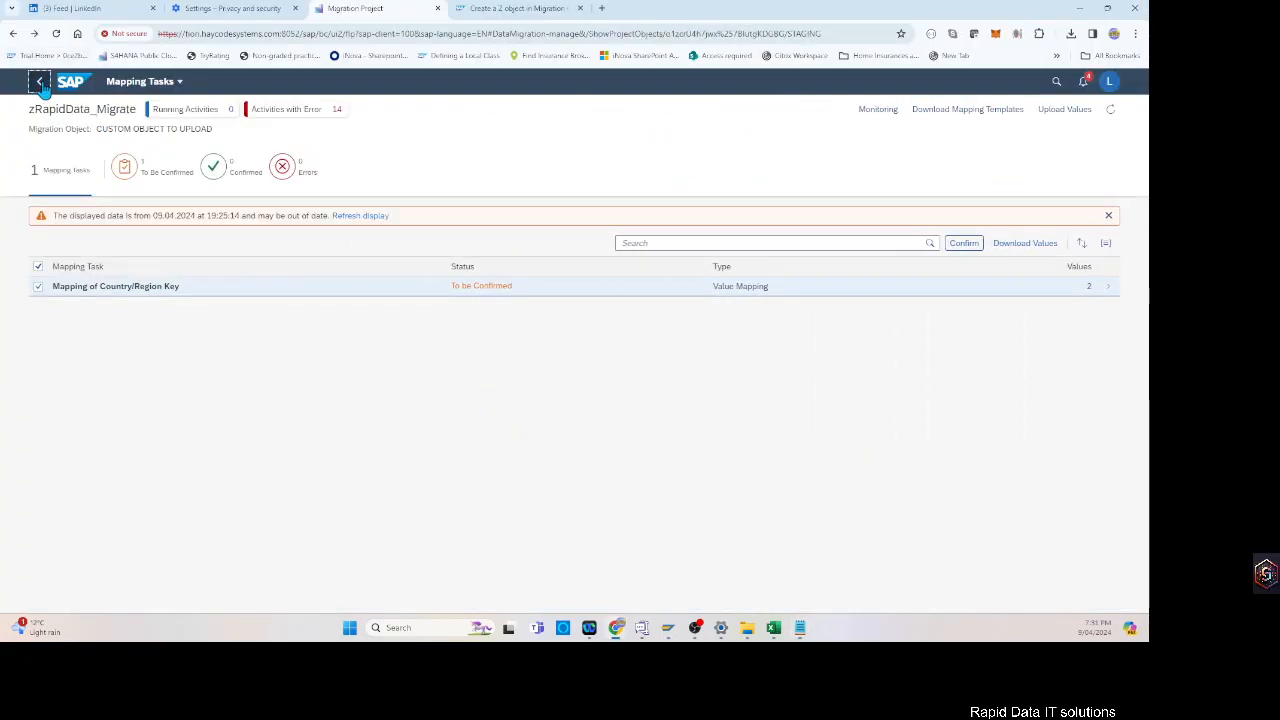
left_click(39, 81)
left_click(39, 81)
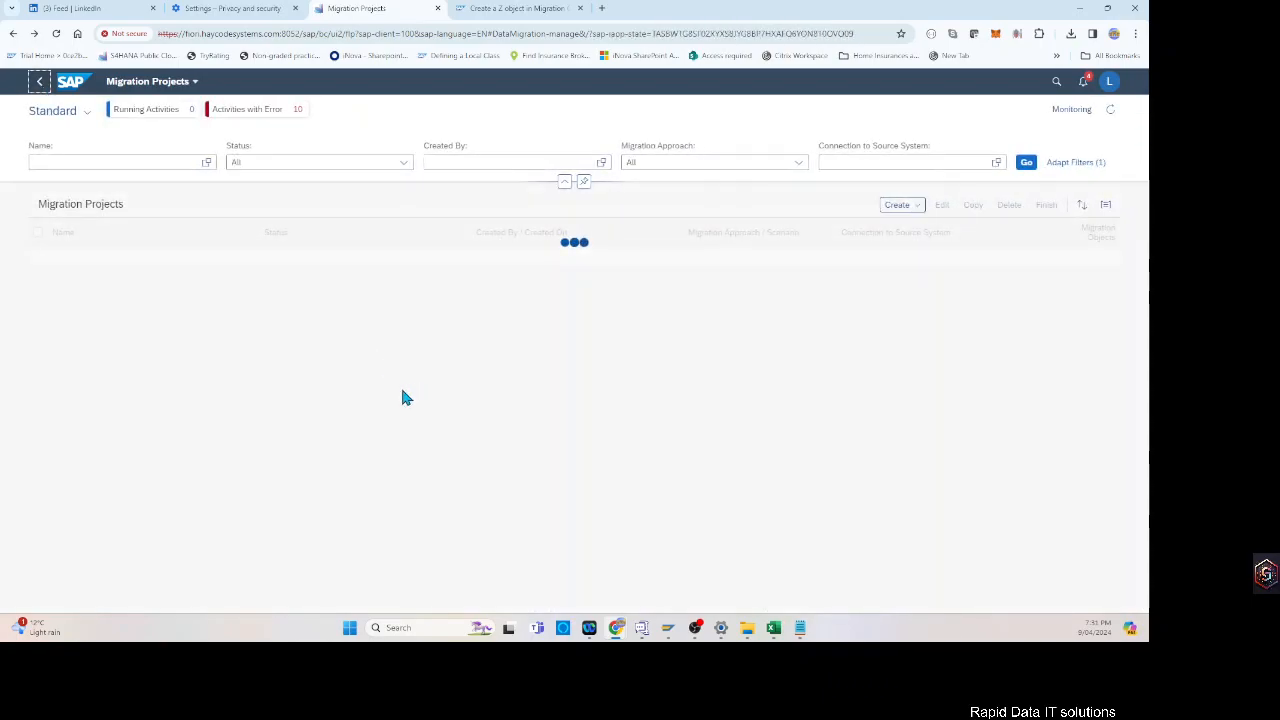
- Switch back to the migration object modeler in SAP GUI and save rule ZCVT_USER_NEW
key("alt+Tab")
key("alt+Tab")
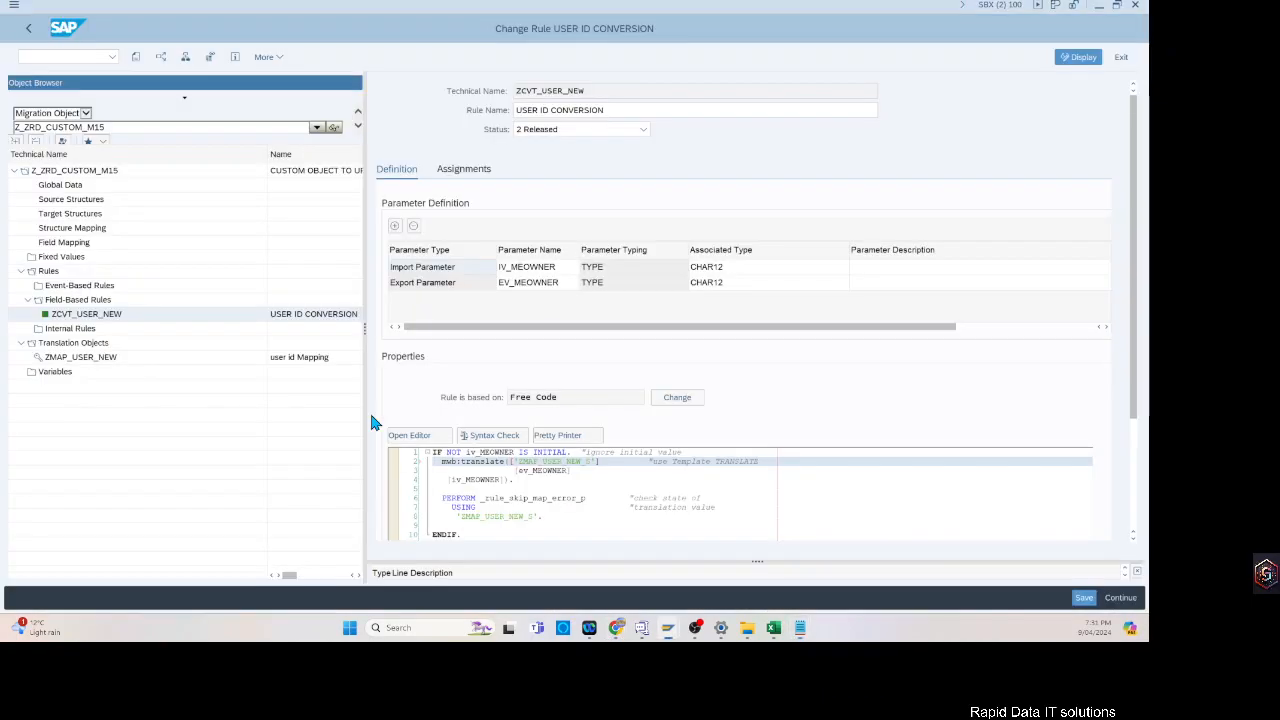
left_click(548, 481)
left_click(1083, 599)
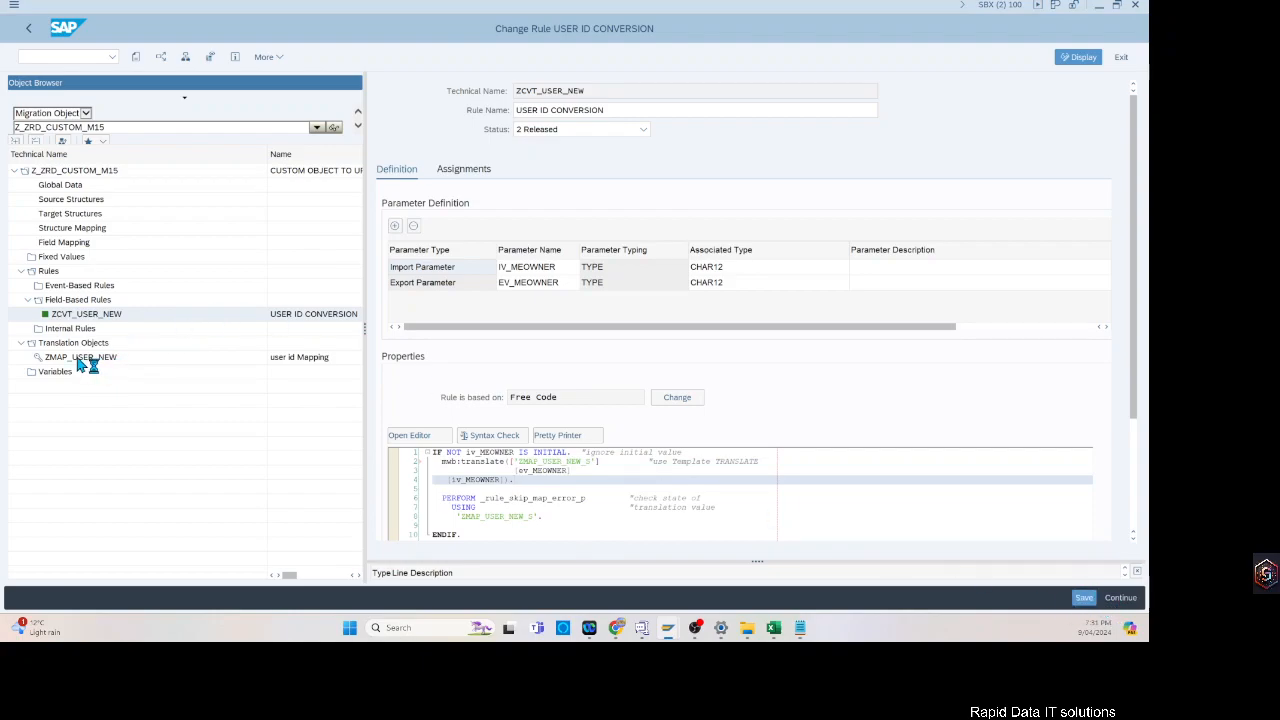
- Change the object browser from migration object to project, search for Z* projects and open zRapidData_Migrate
left_click(87, 113)
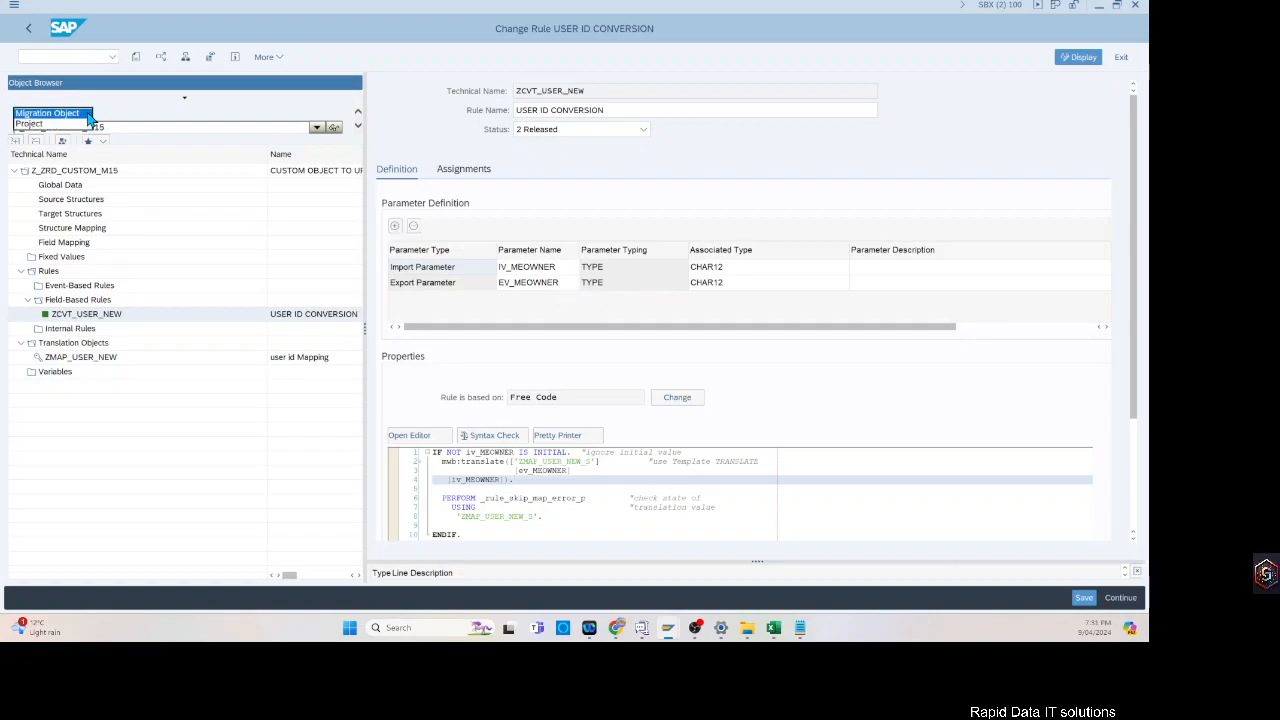
left_click(45, 129)
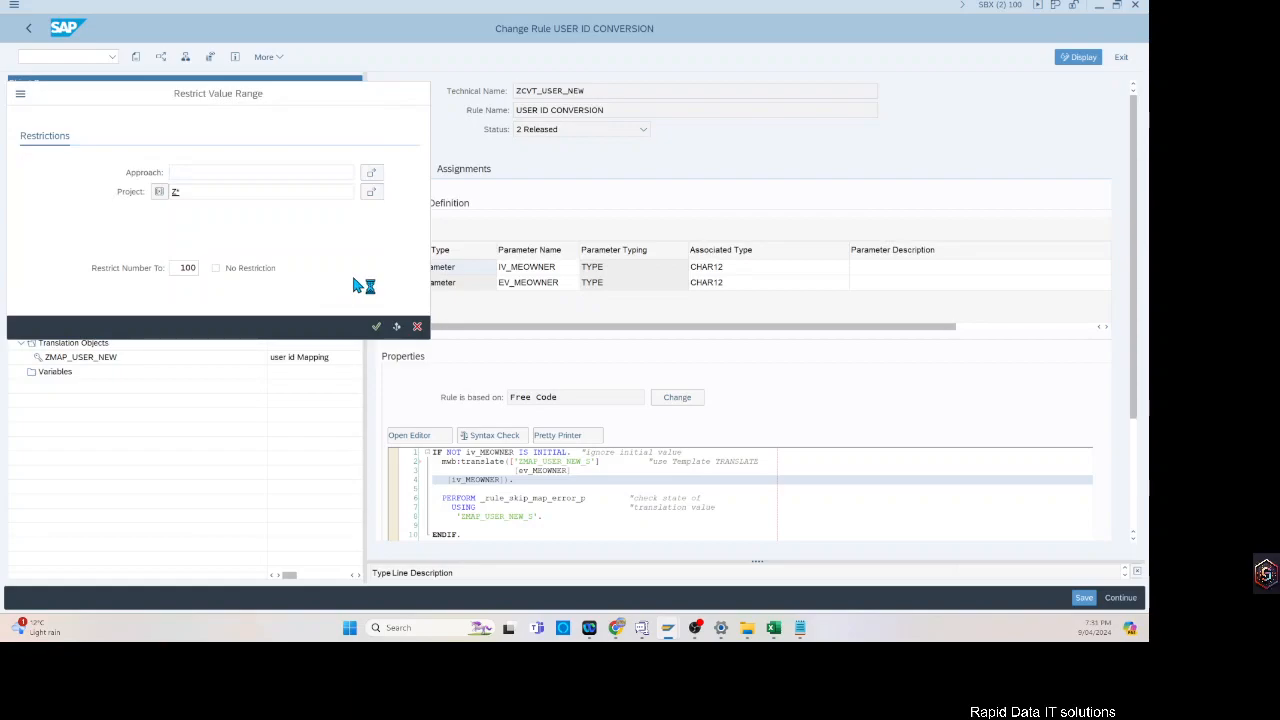
key("Return")
double_click(83, 531)
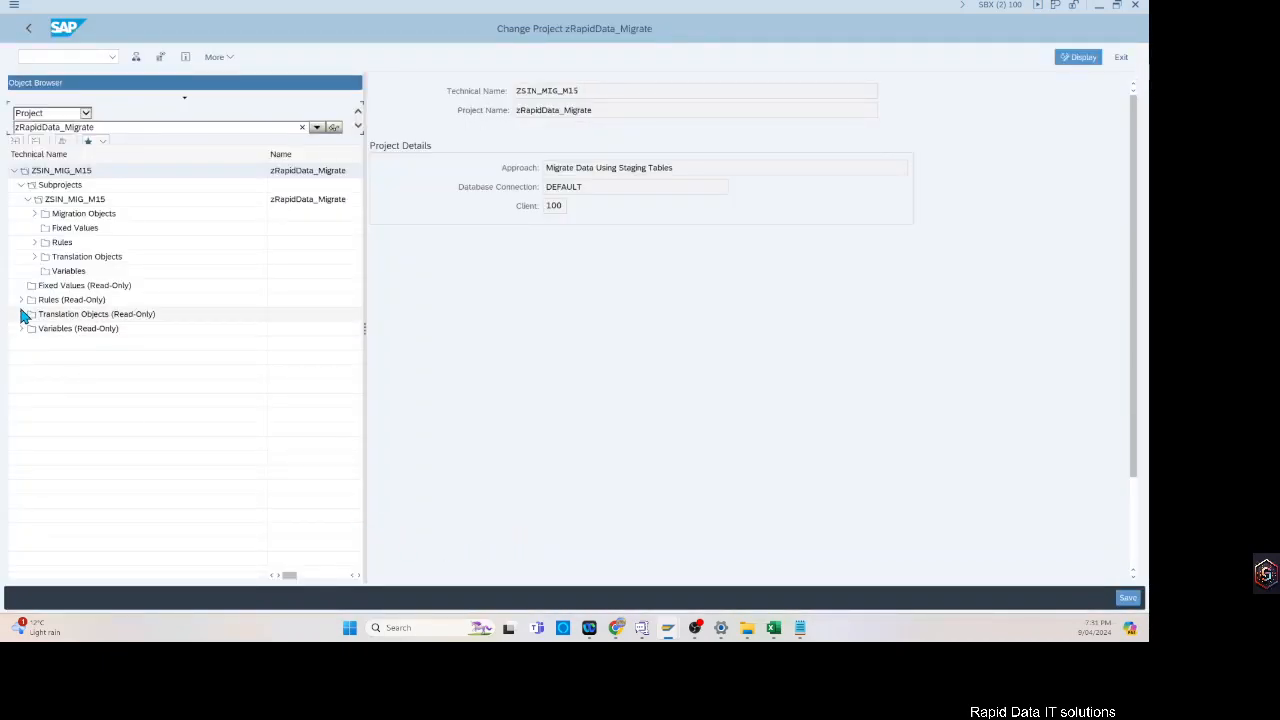
- Browse the project's translation objects, rules and migration objects, and open translation object ZMAP_USER_NEW under Z_ZRD_CUSTOM_M15
left_click(19, 315)
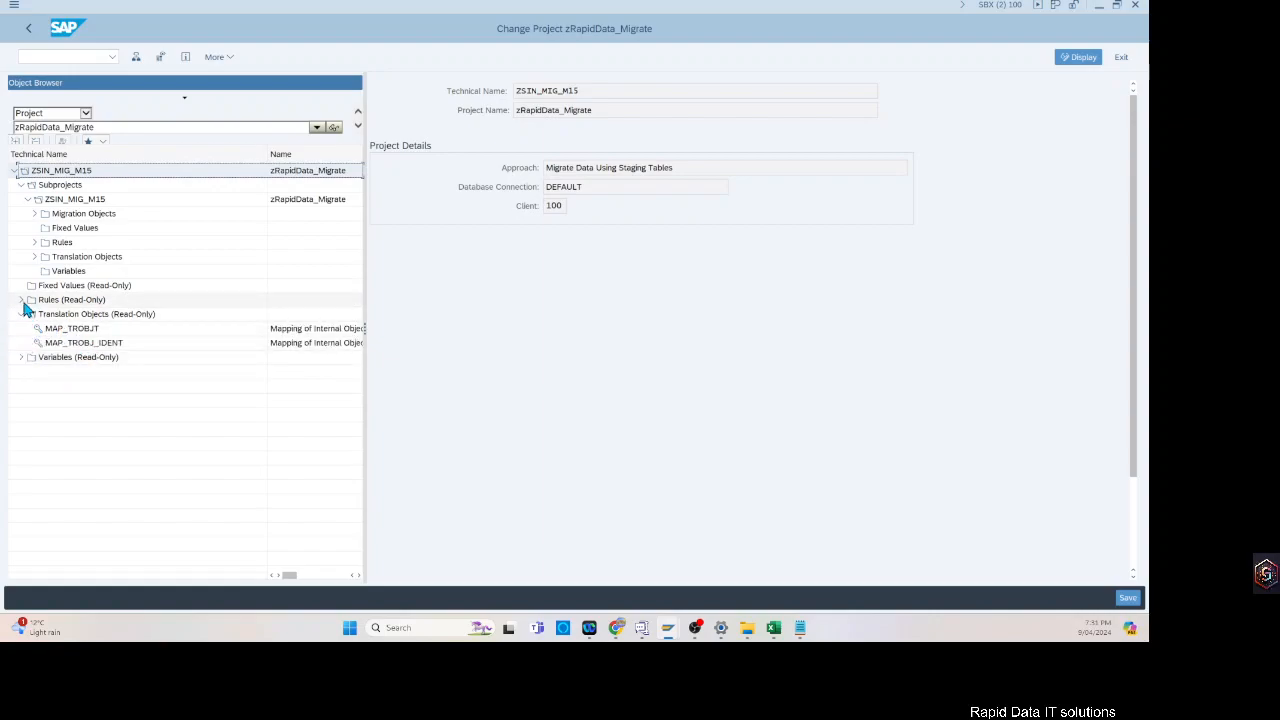
left_click(34, 257)
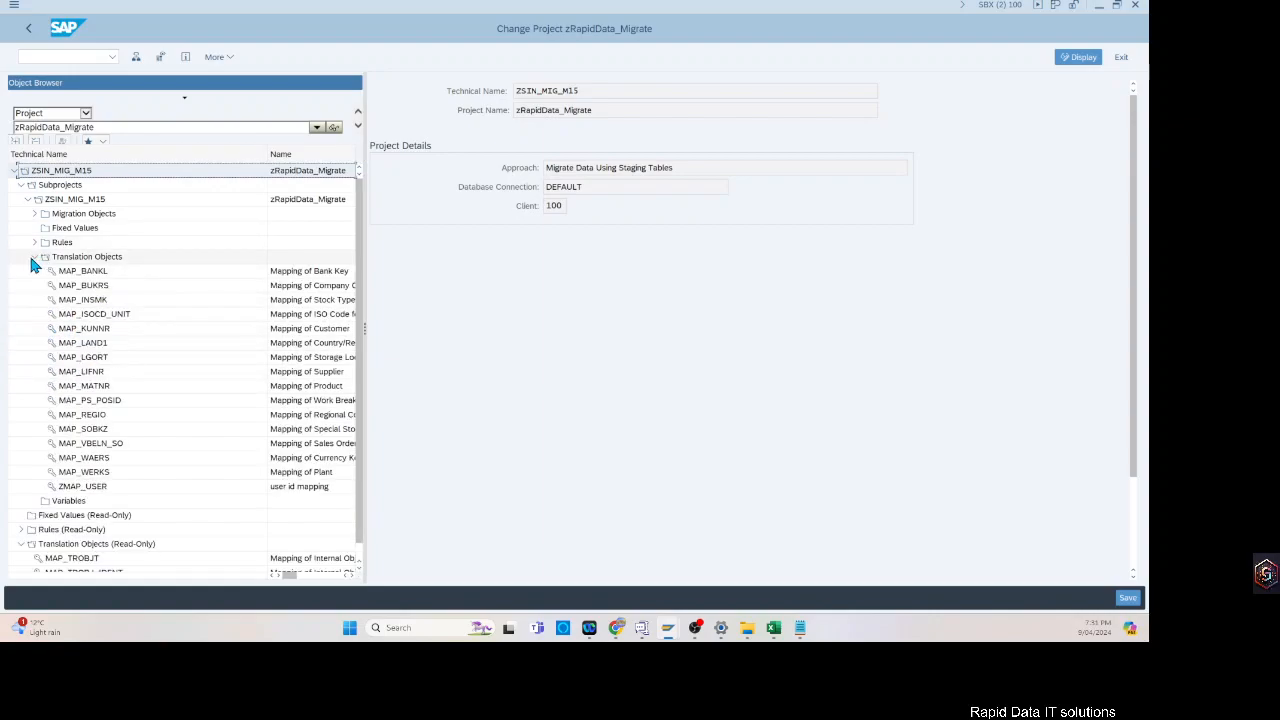
left_click(95, 488)
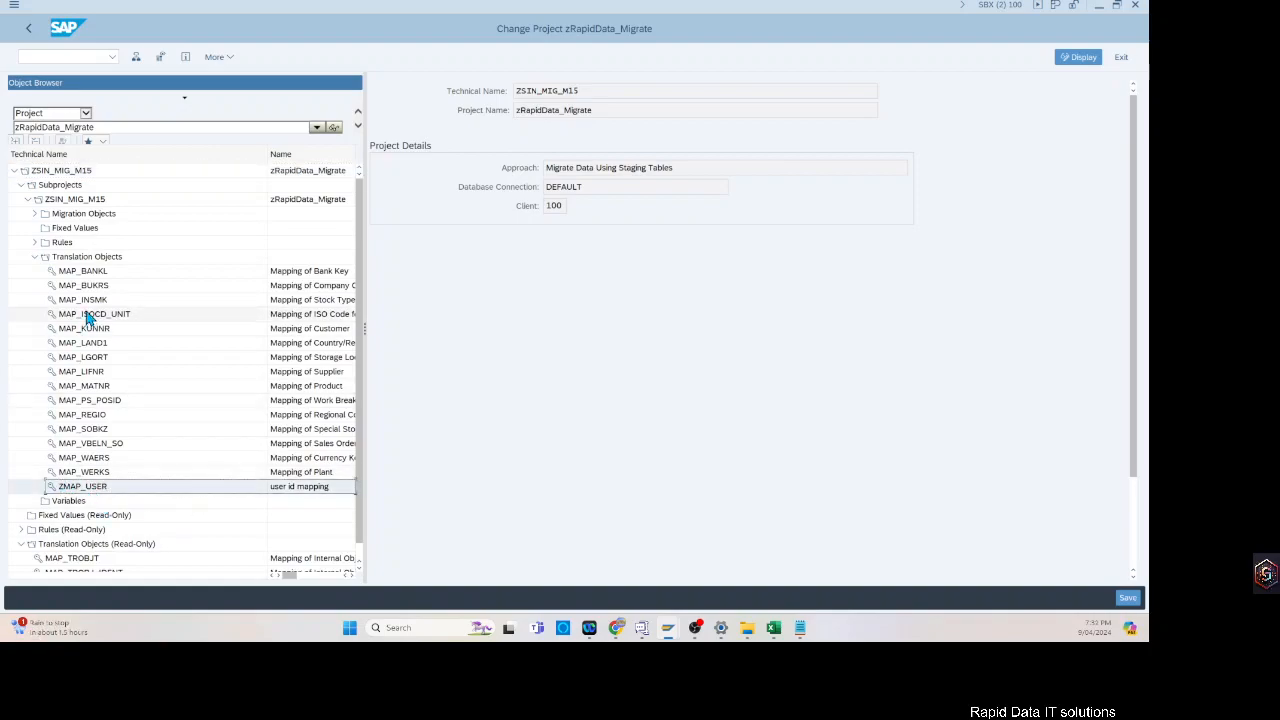
left_click(36, 242)
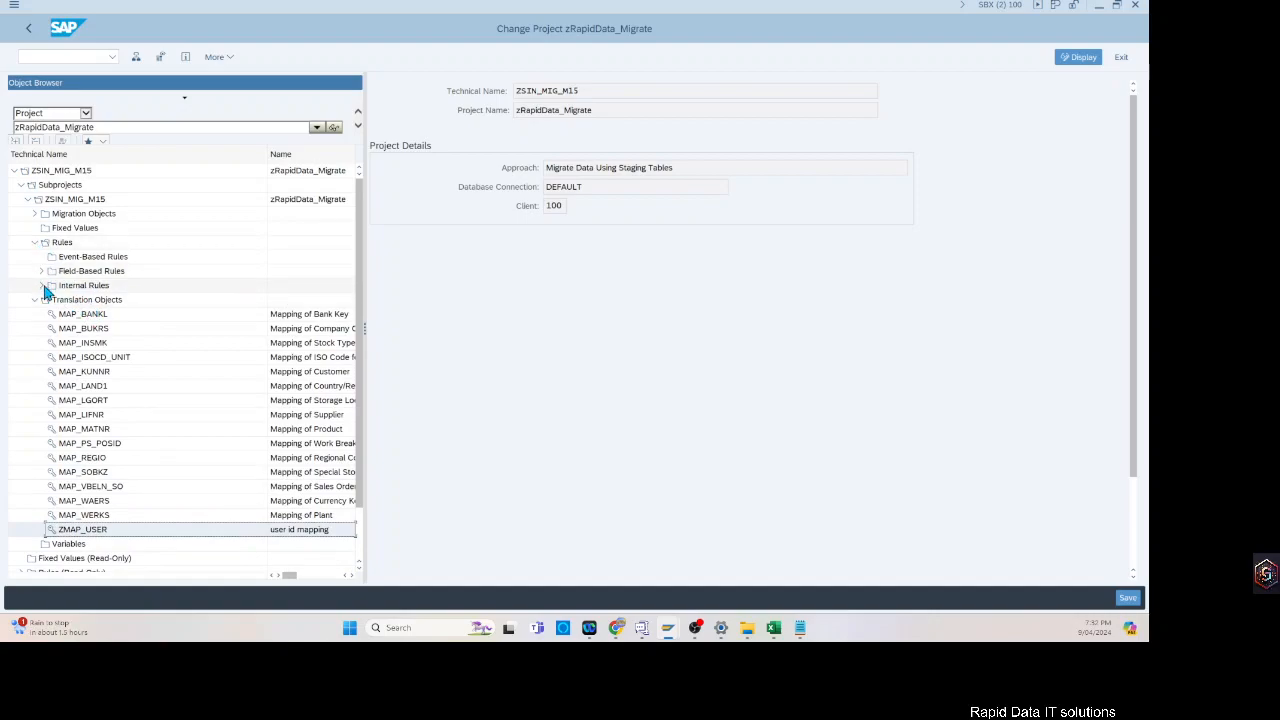
left_click(34, 213)
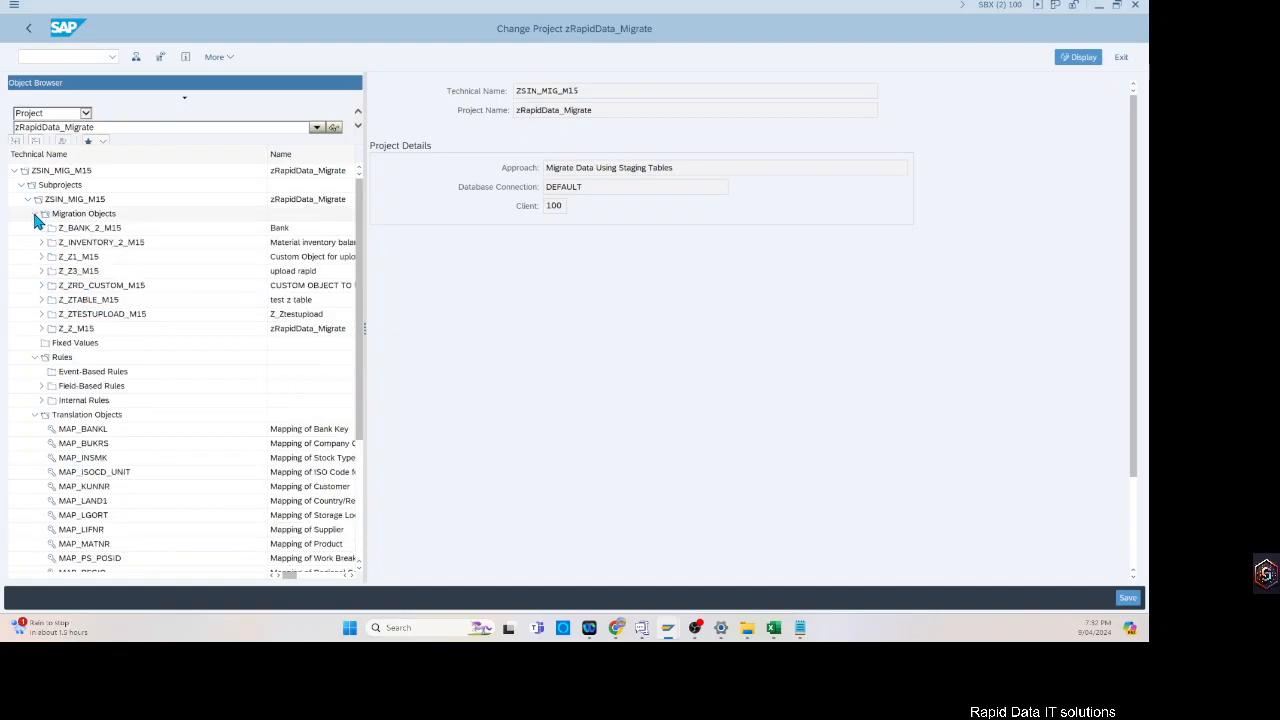
left_click(41, 285)
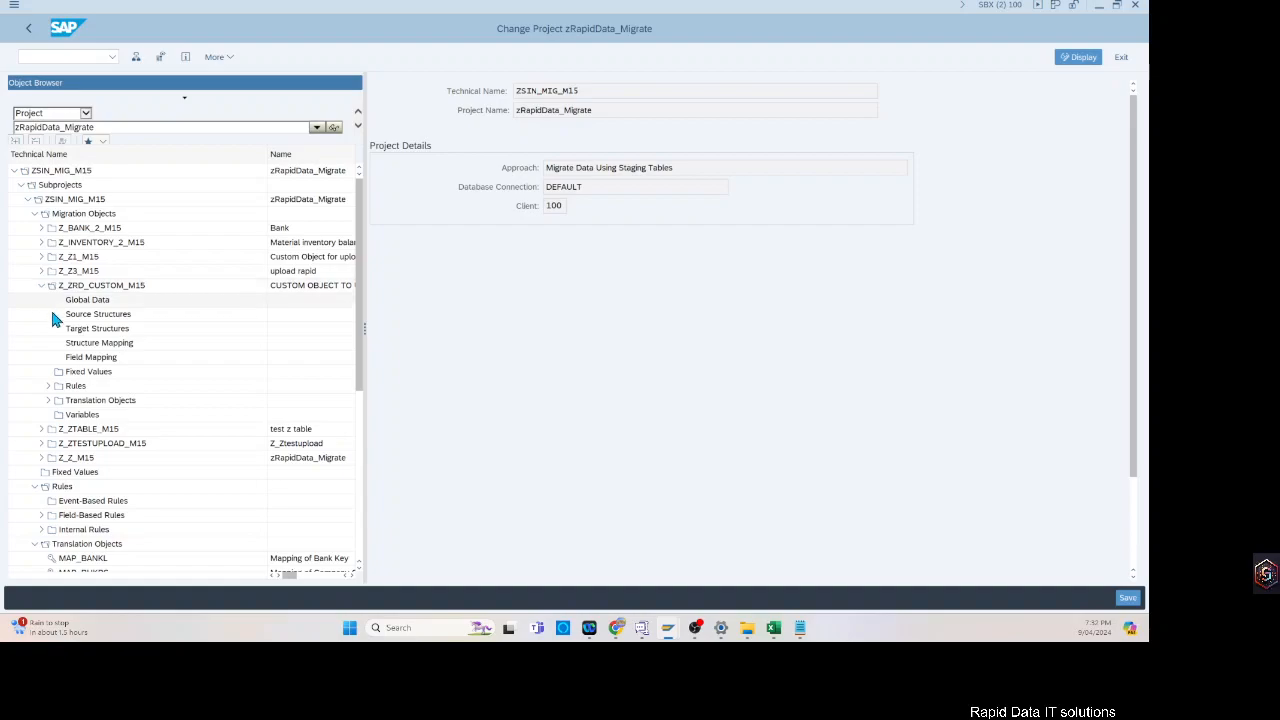
left_click(51, 402)
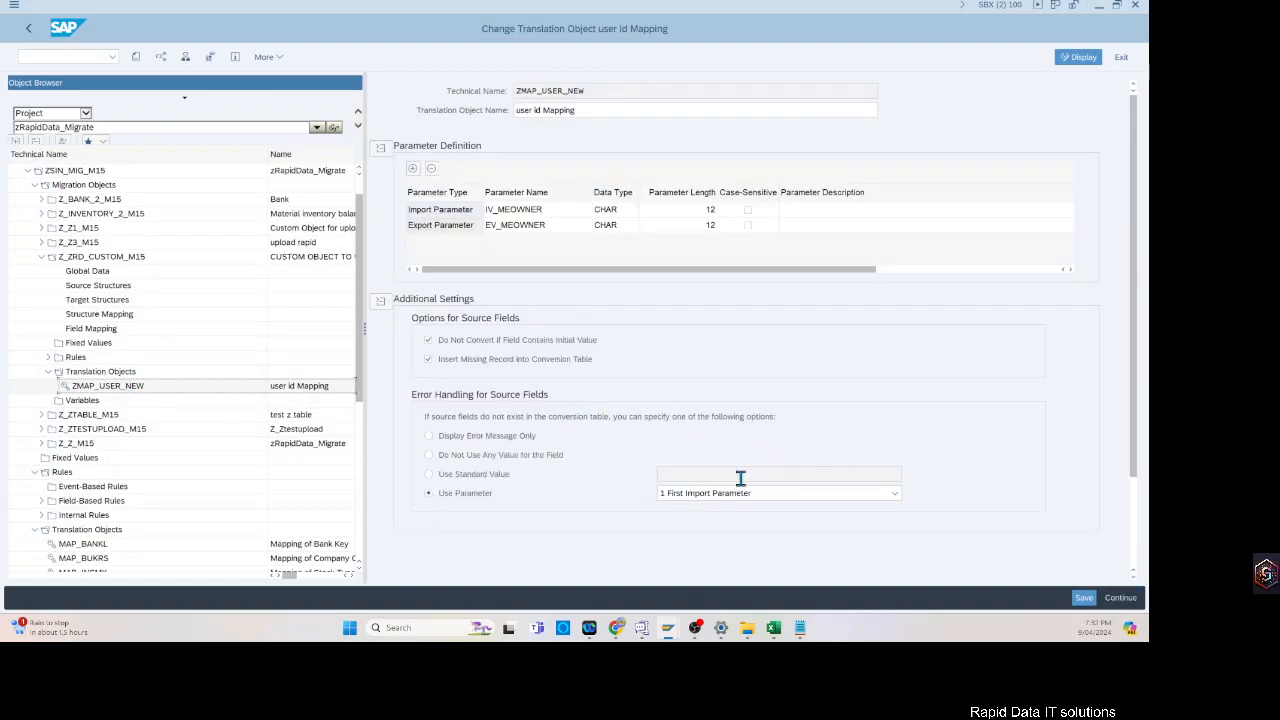
- Review the parameter definition and the source field error handling of ZMAP_USER_NEW, and save the translation object
left_click(1001, 270)
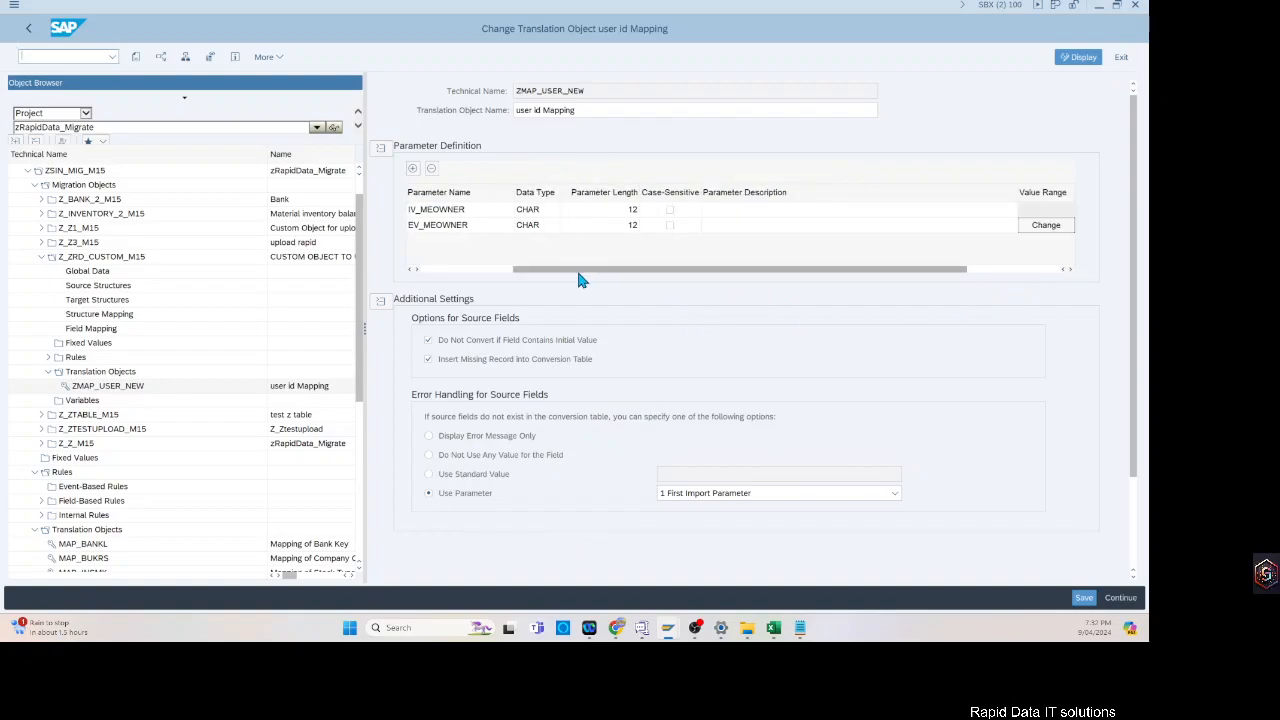
left_click(480, 270)
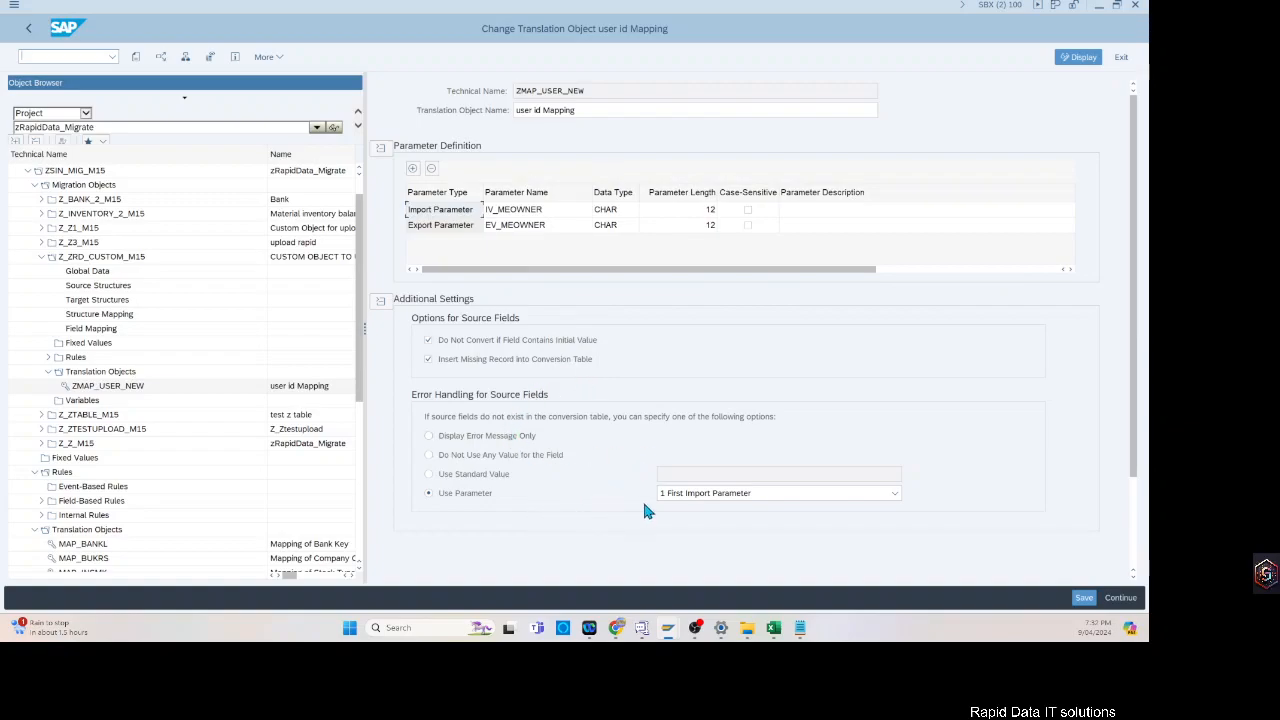
left_click(761, 490)
left_click(761, 490)
left_click(1091, 597)
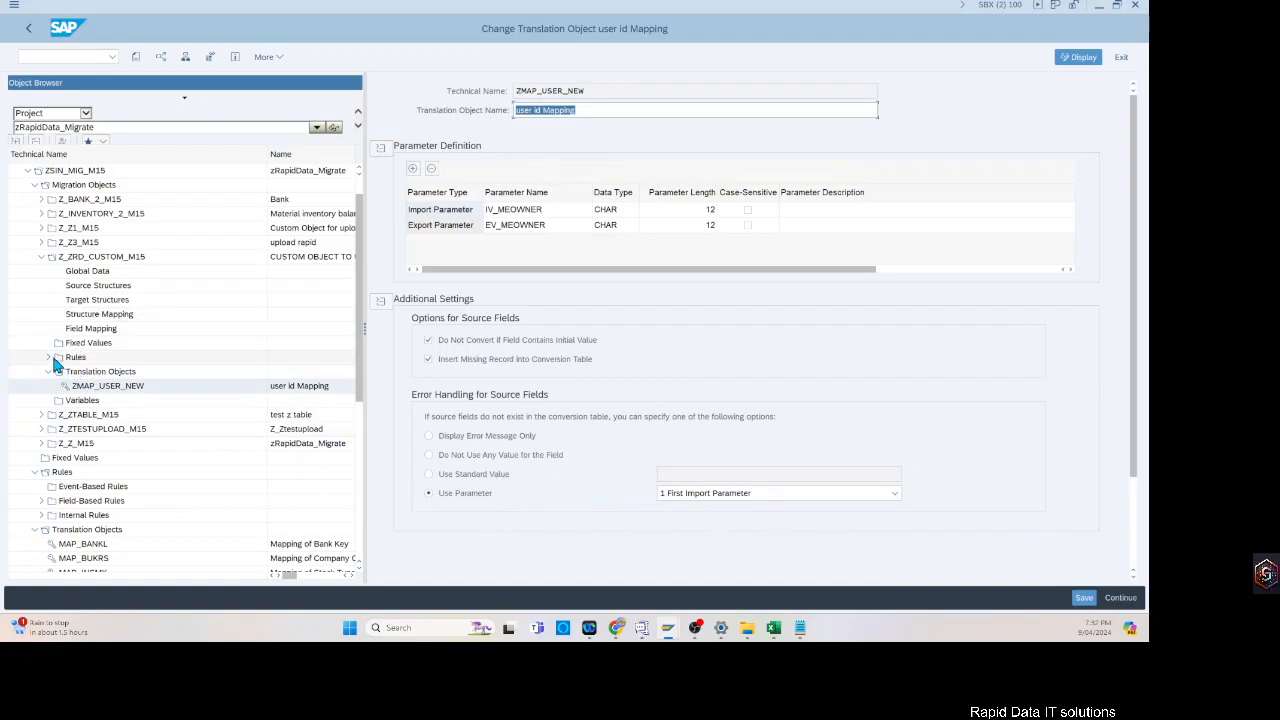
- In rule ZCVT_USER_NEW, change the object name to ZMAP_USER_S in both the translate call and the PERFORM statement, check the syntax and save
double_click(110, 401)
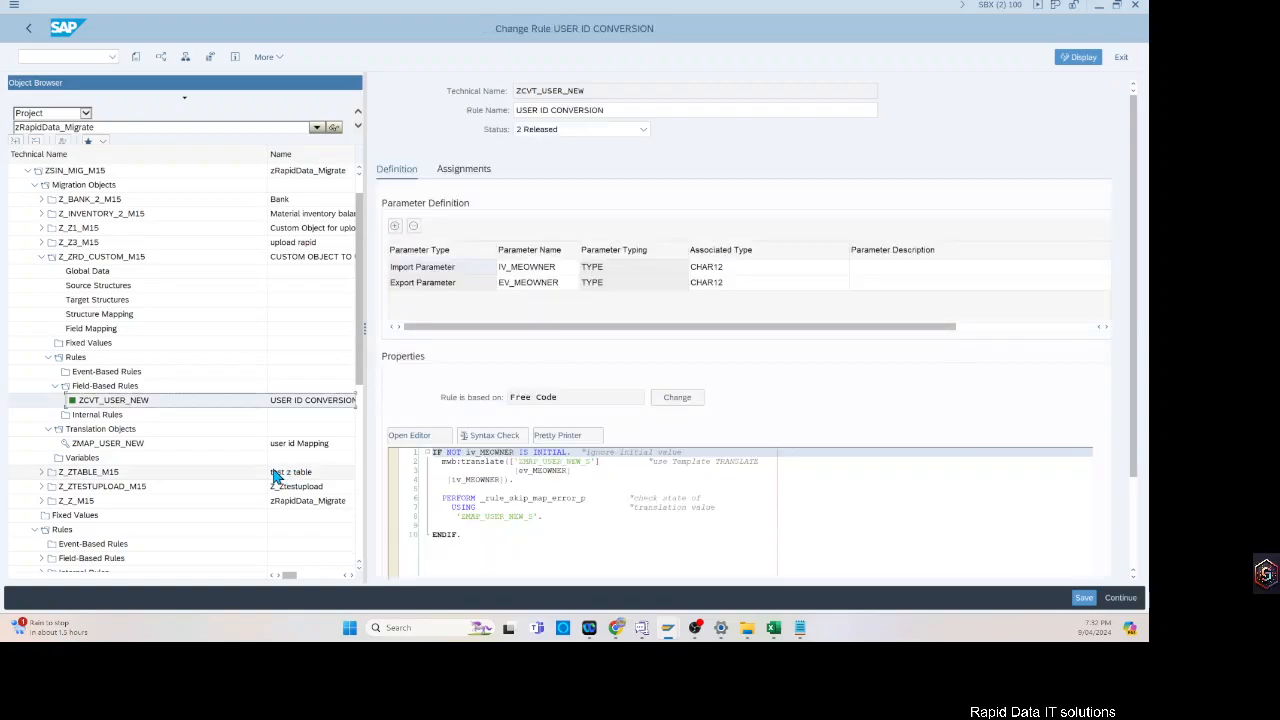
left_click(660, 485)
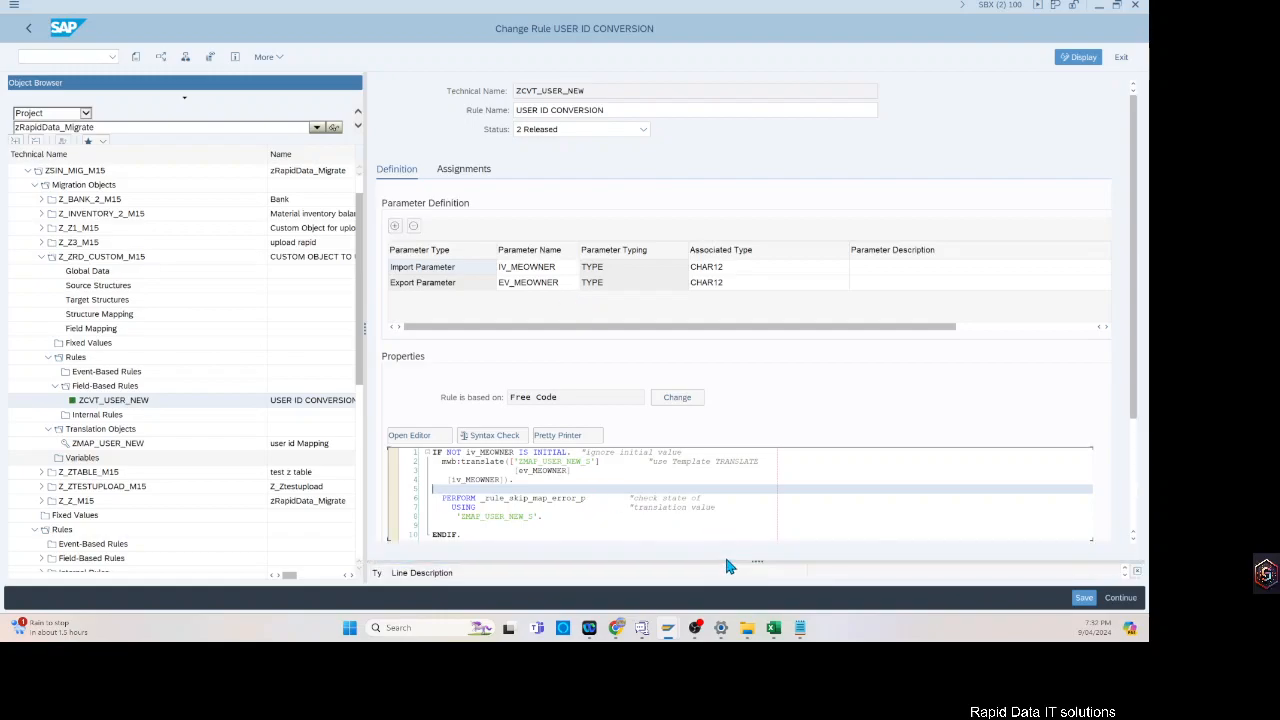
left_click_drag(724, 563, 720, 523)
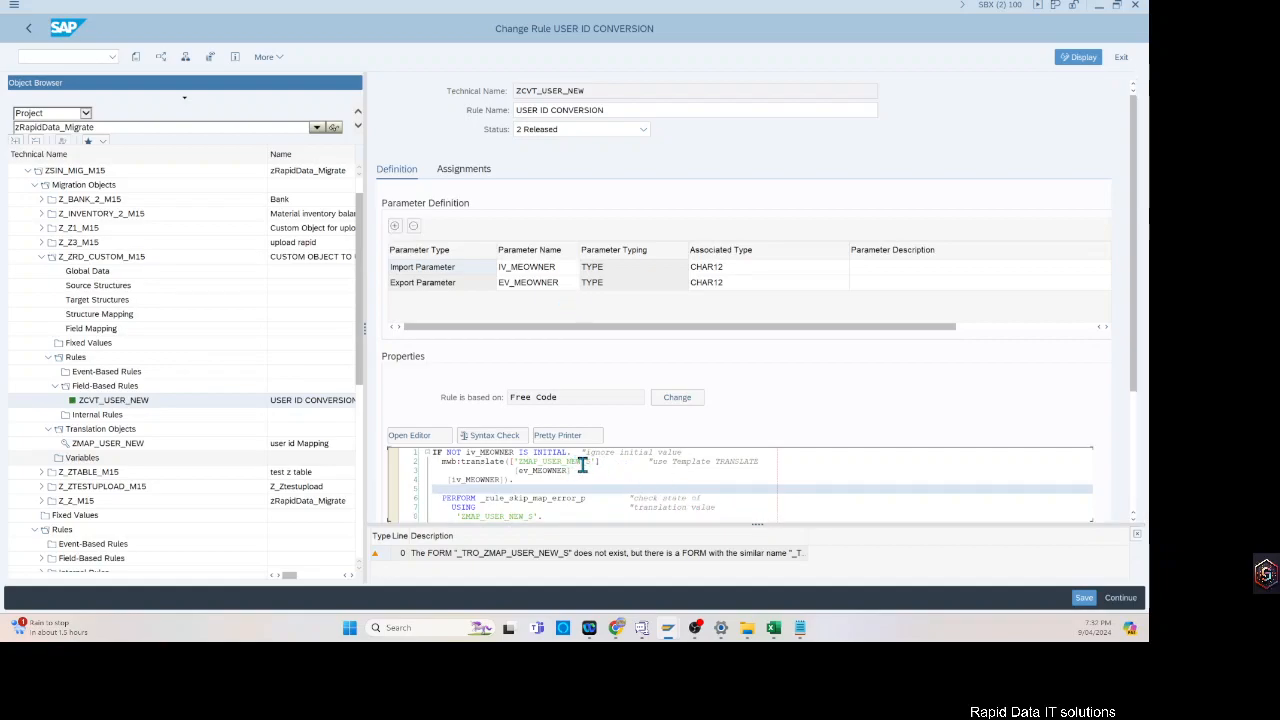
left_click_drag(582, 463, 563, 465)
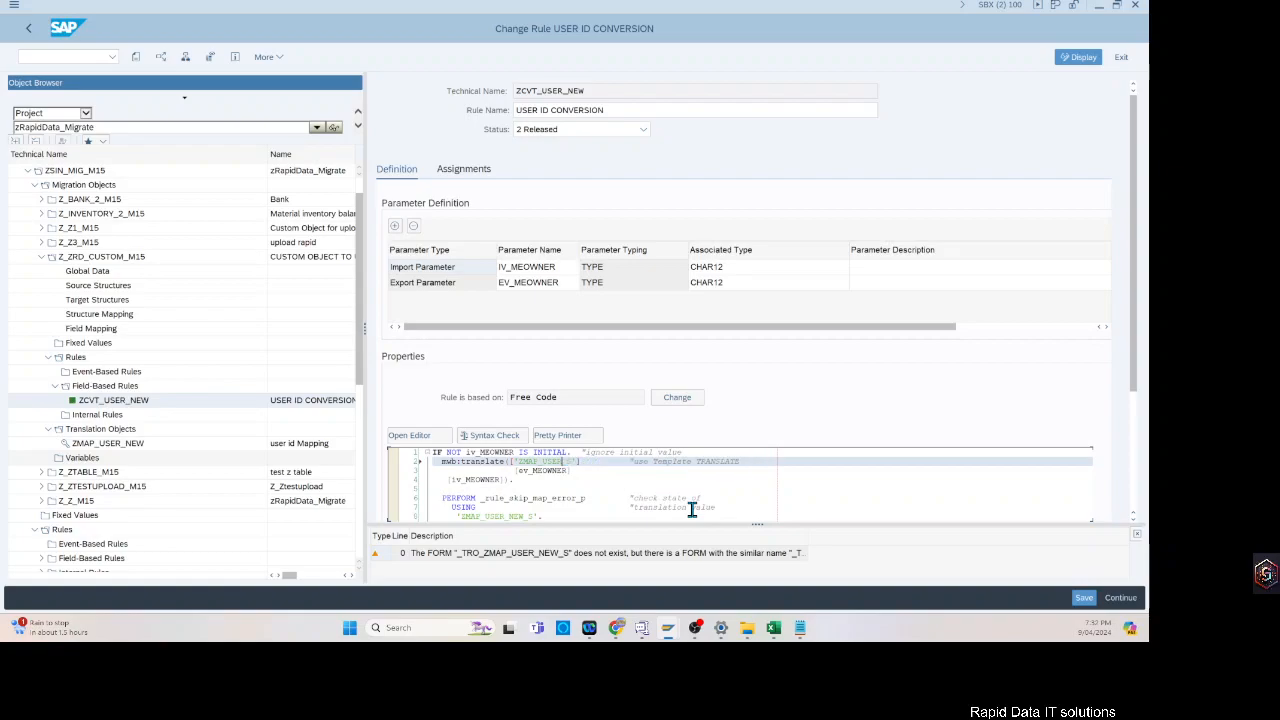
left_click(524, 516)
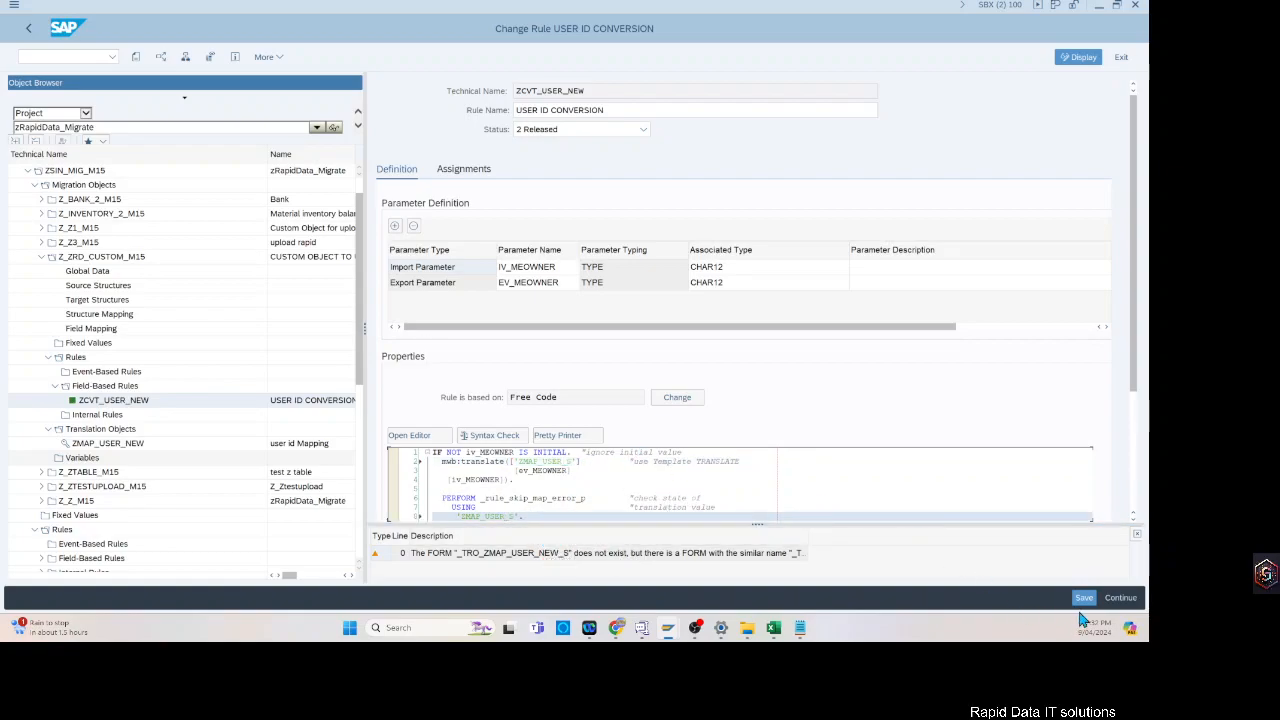
left_click(495, 436)
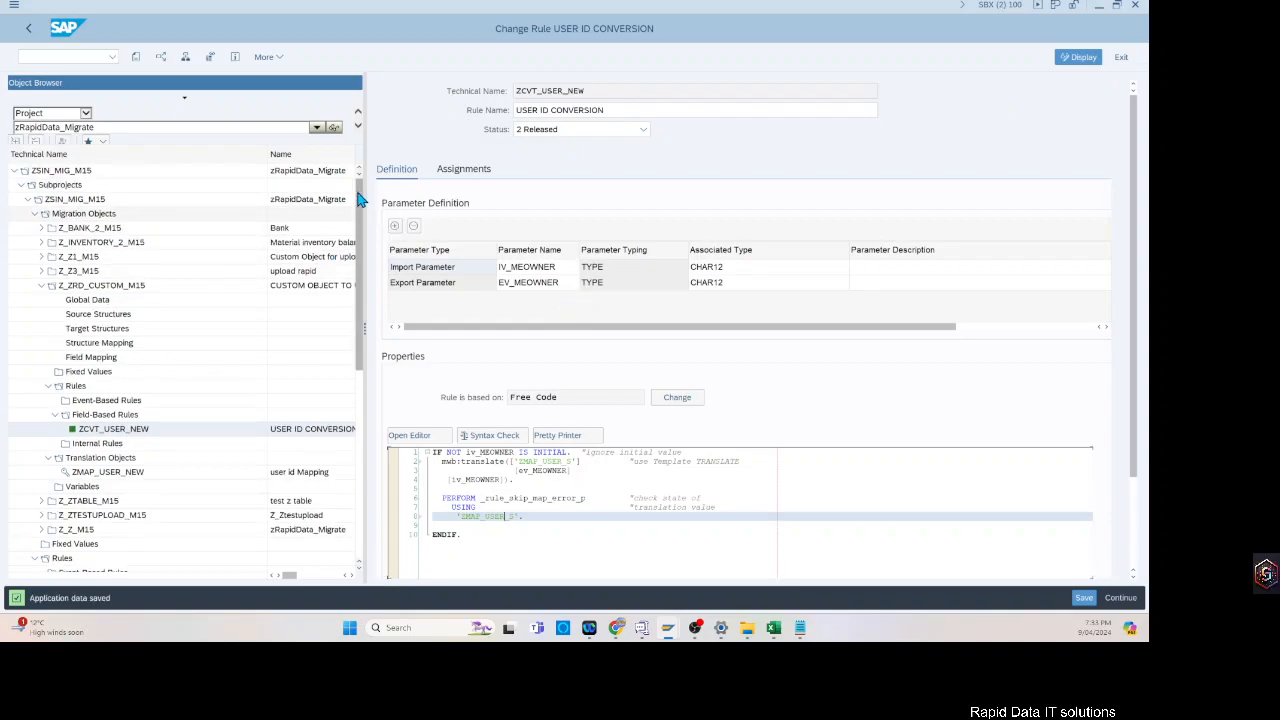
- Generate the runtime objects of migration object Z_ZRD_CUSTOM_M15 and read the generation messages
left_click(90, 286)
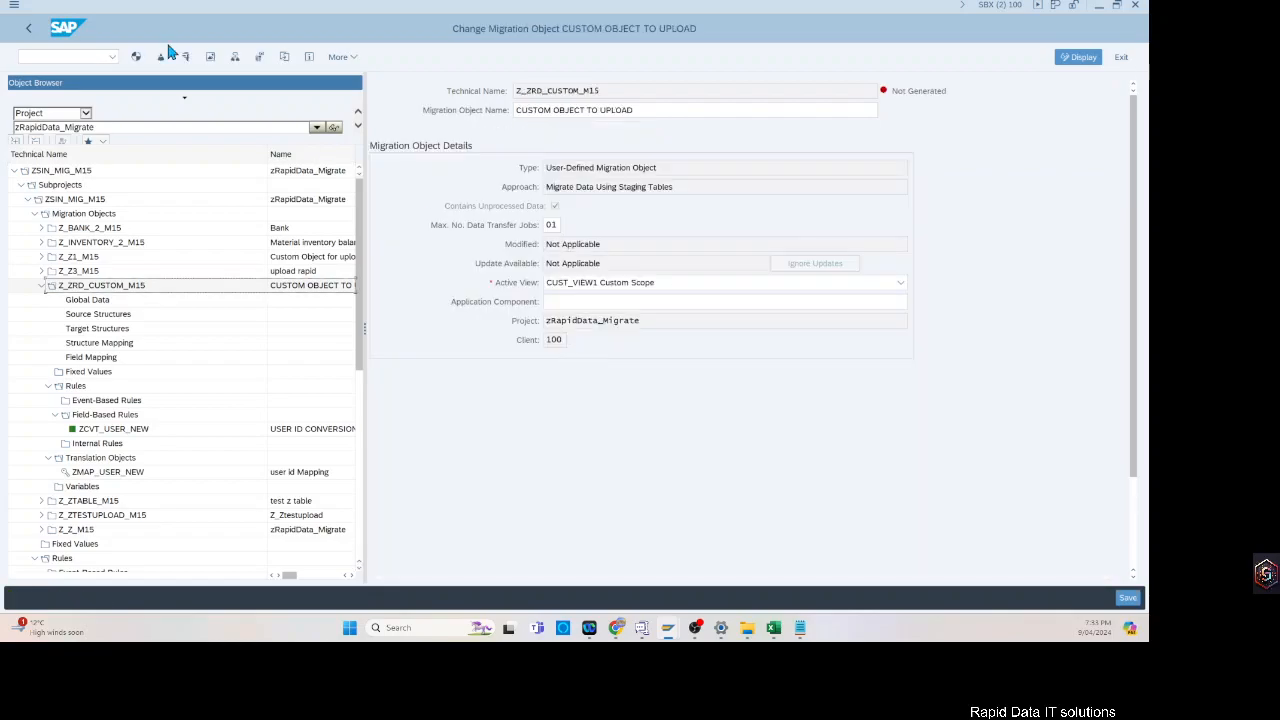
left_click(136, 56)
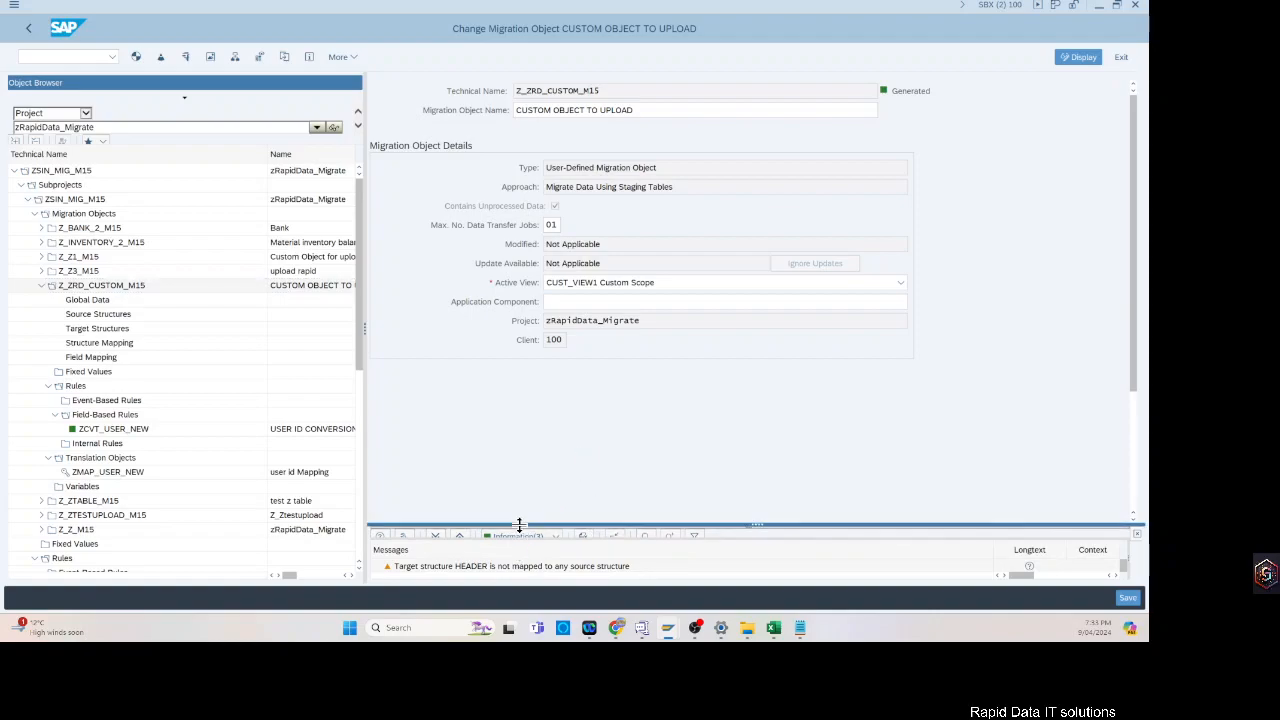
left_click_drag(519, 525, 517, 380)
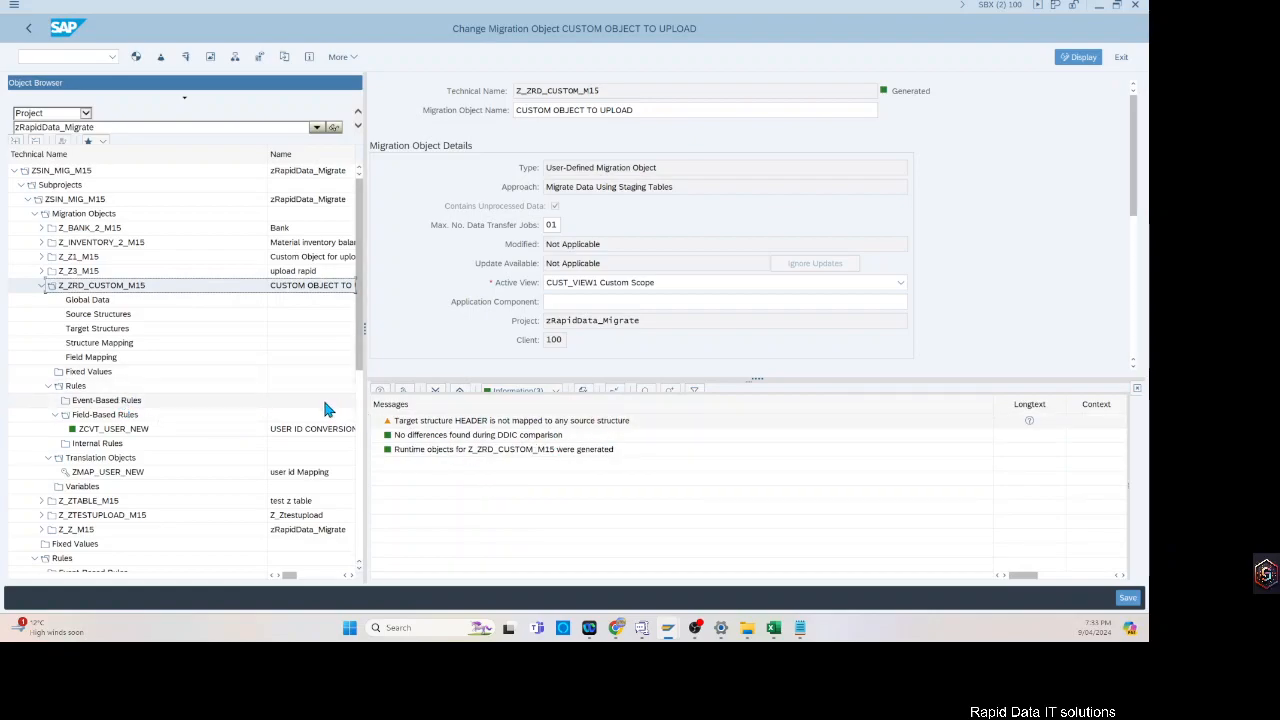
- Check the target and source structures of Z_ZRD_CUSTOM_M15, and map source structure IMPORT STRUCTURE to the upload table target structure
left_click(95, 328)
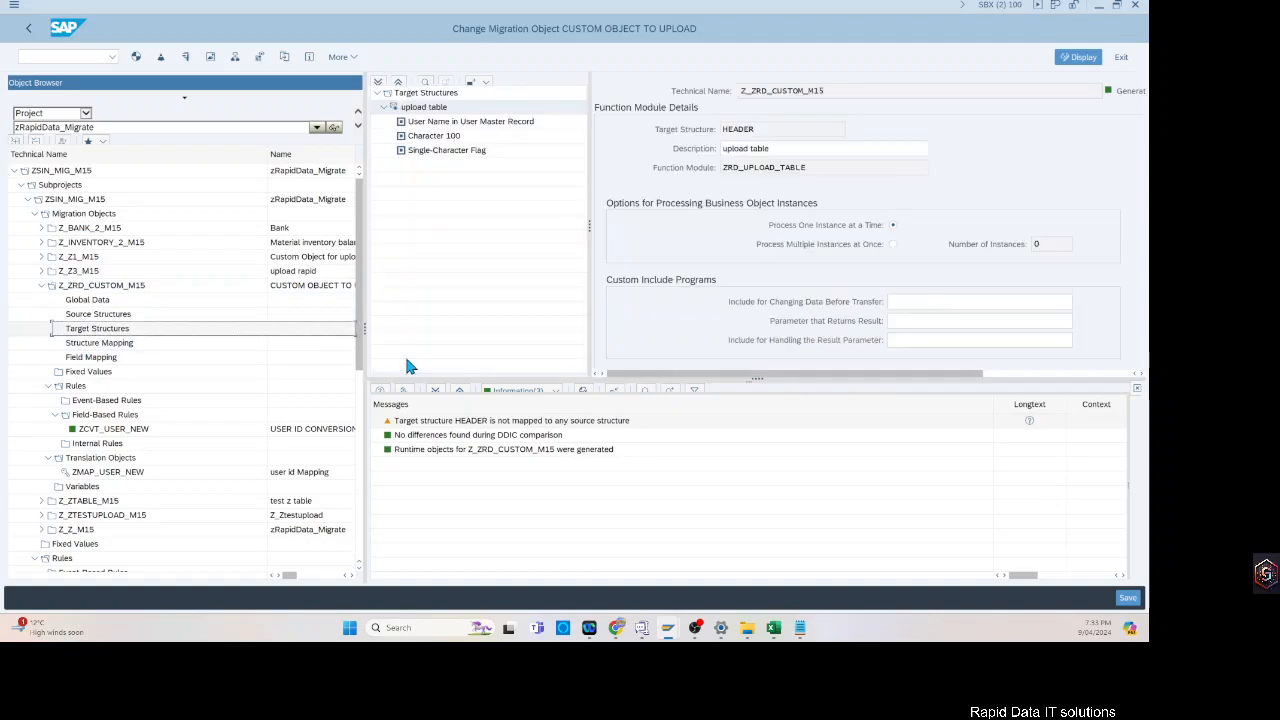
left_click(70, 314)
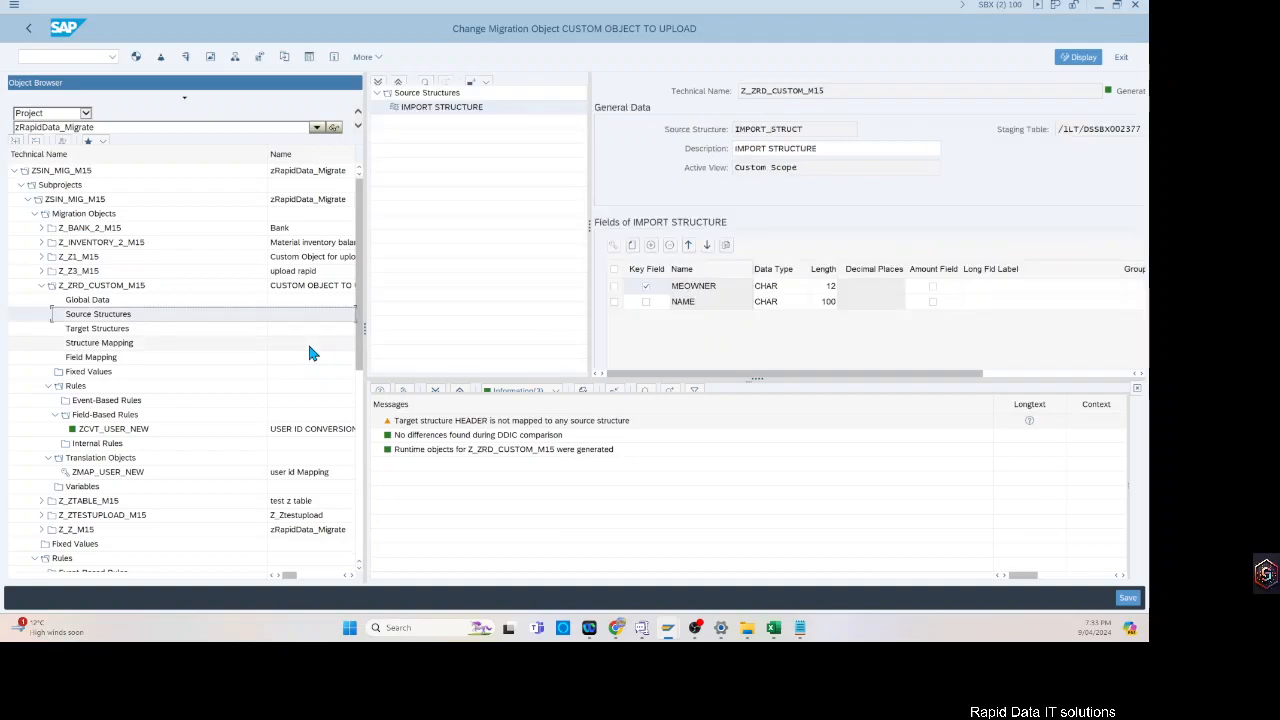
left_click(310, 344)
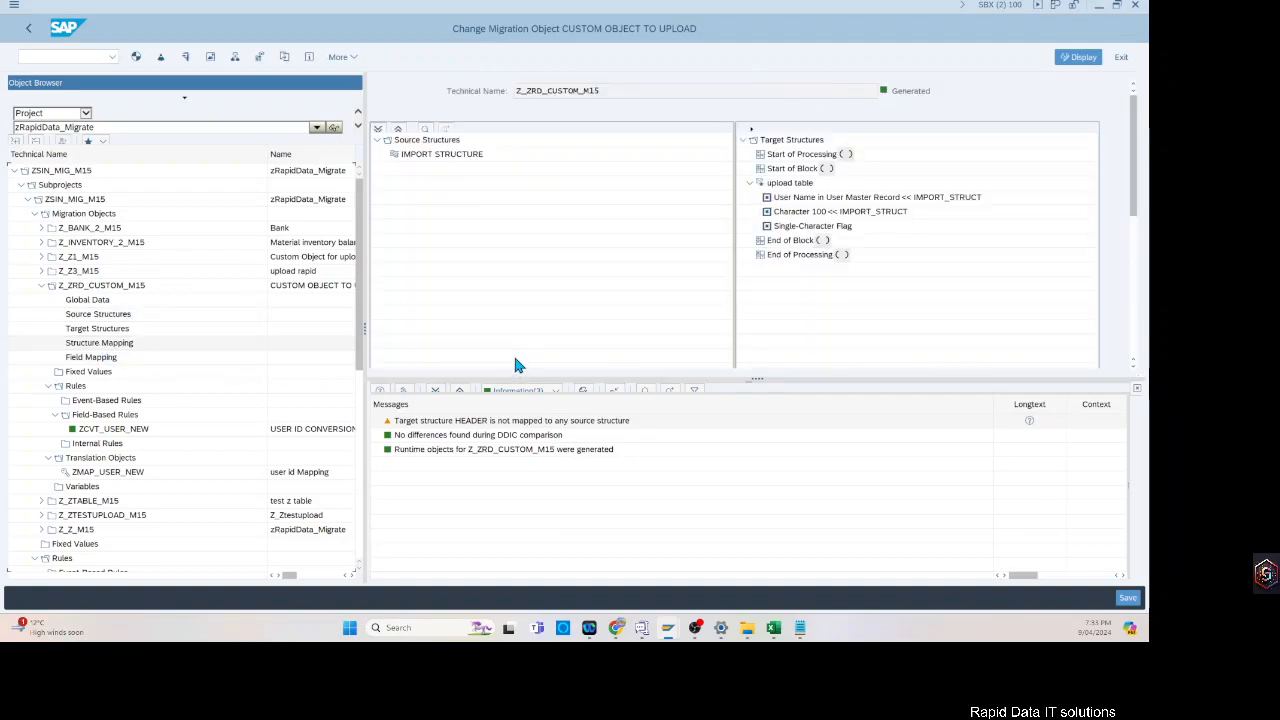
left_click(459, 155)
left_click_drag(459, 158, 796, 190)
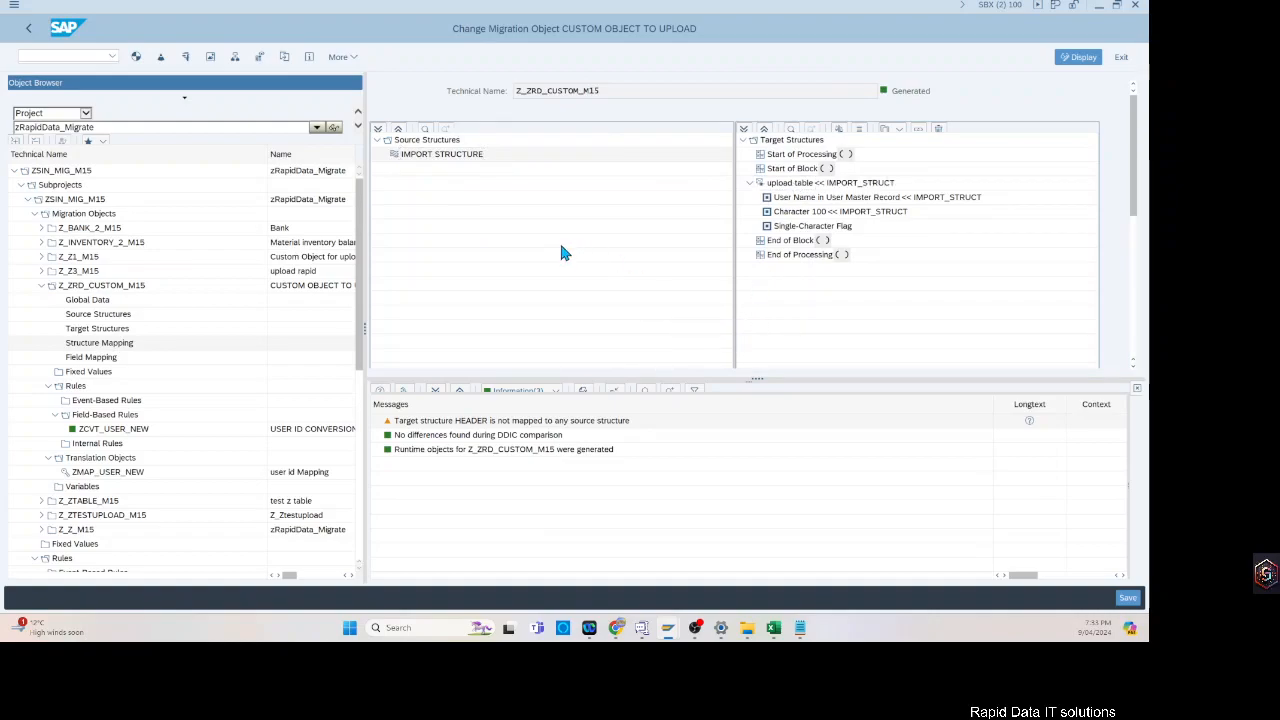
- Save the structure mapping, regenerate Z_ZRD_CUSTOM_M15 and read the resulting messages
left_click(138, 61)
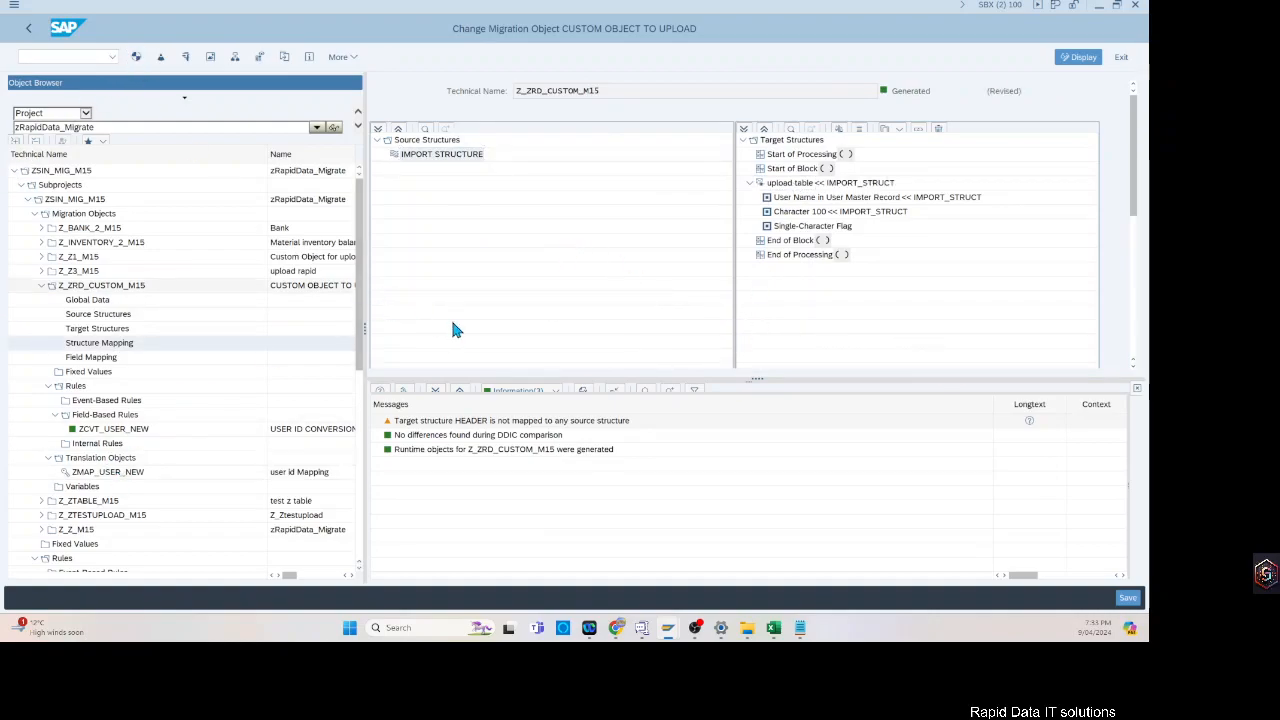
left_click(255, 308)
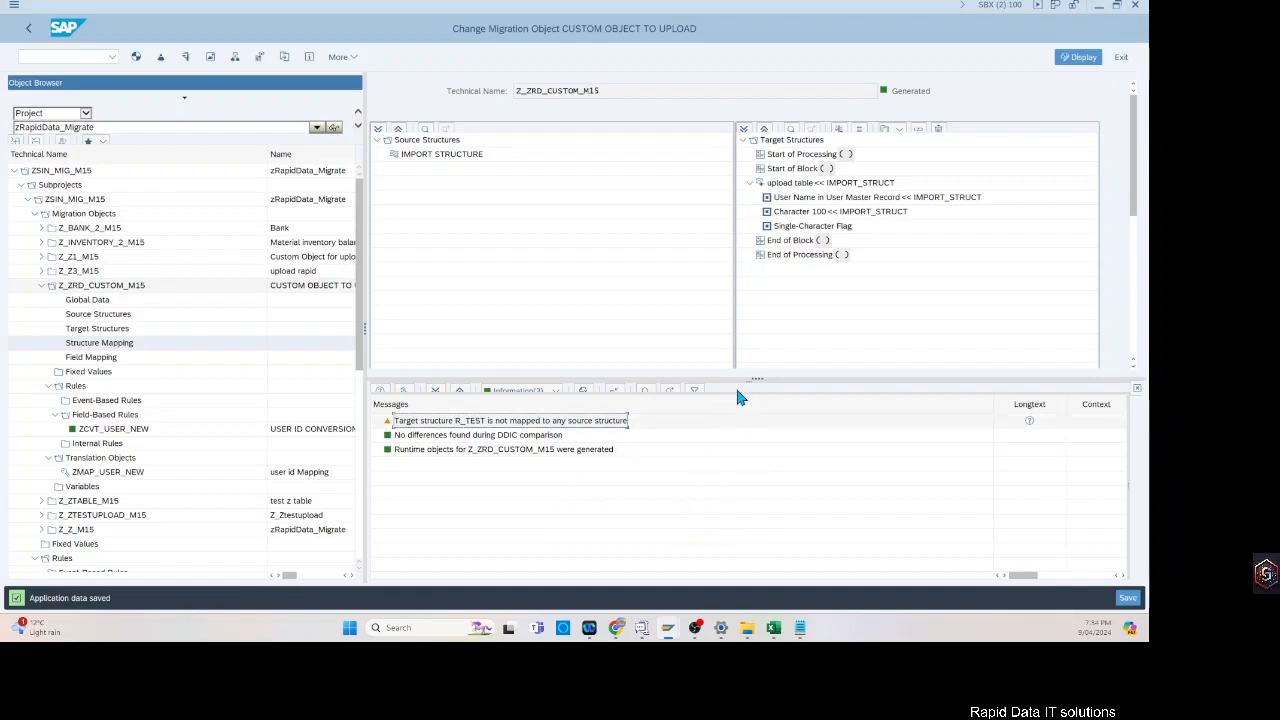
left_click_drag(753, 380, 753, 410)
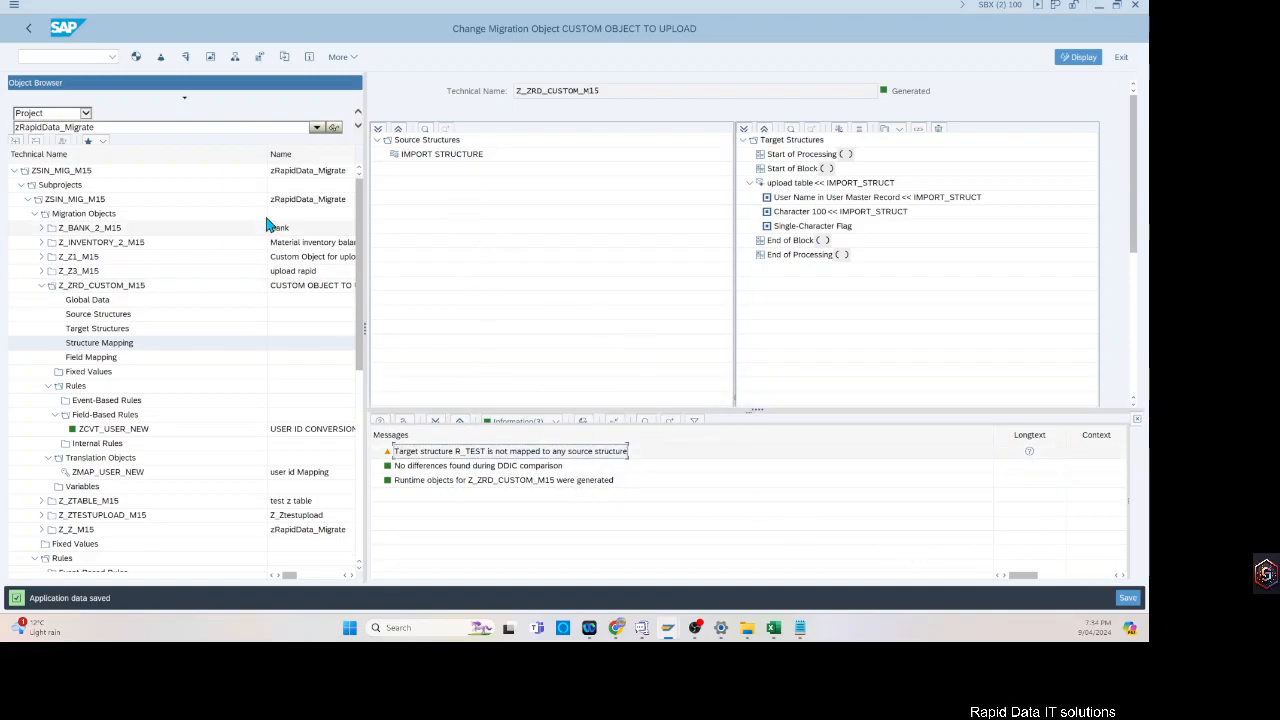
- Switch to the migration cockpit in Chrome, open project zRapidData_Migrate and select migration object CUSTOM OBJECT TO UPLOAD
key("alt+Tab")
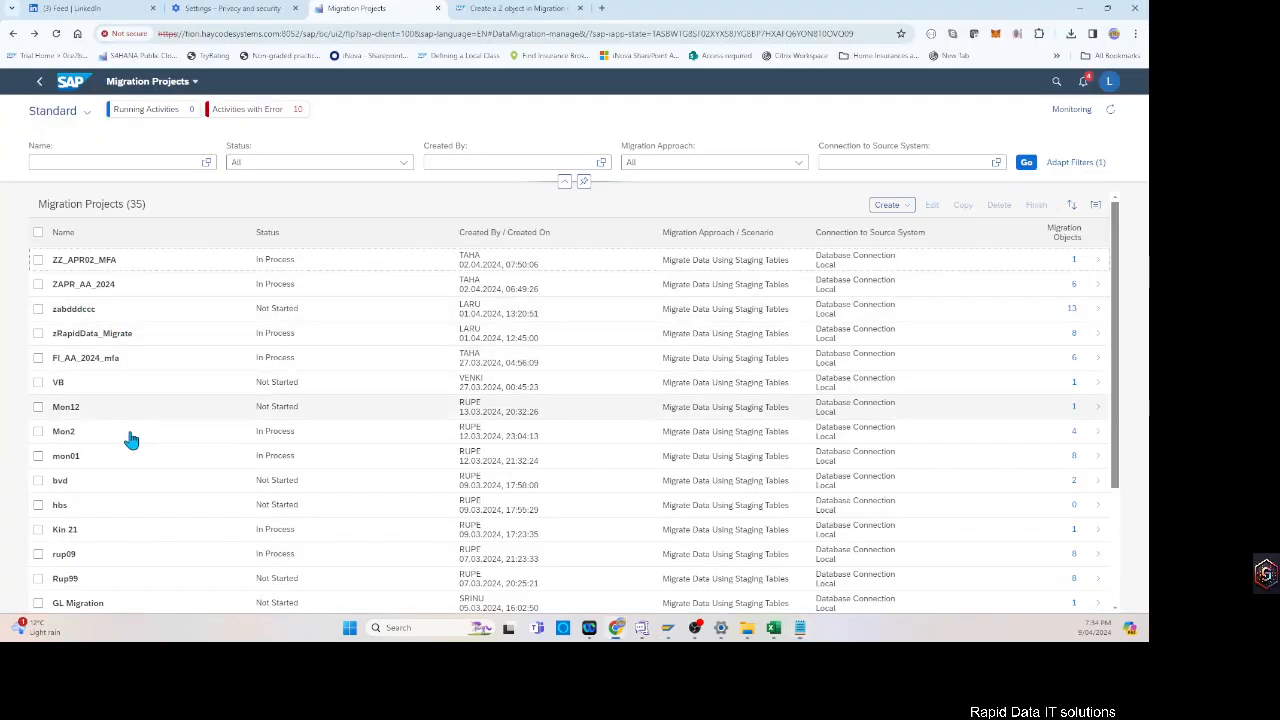
scroll(191, 552, "down", 5)
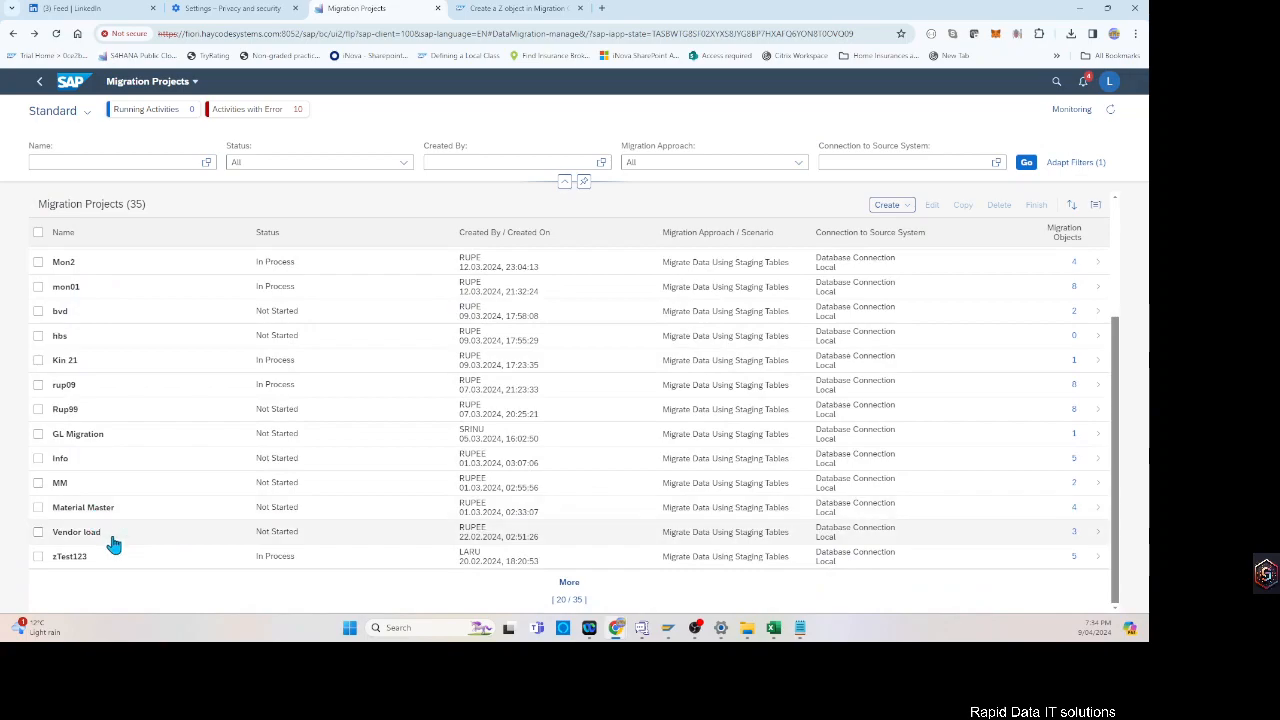
scroll(109, 537, "up", 5)
left_click(50, 334)
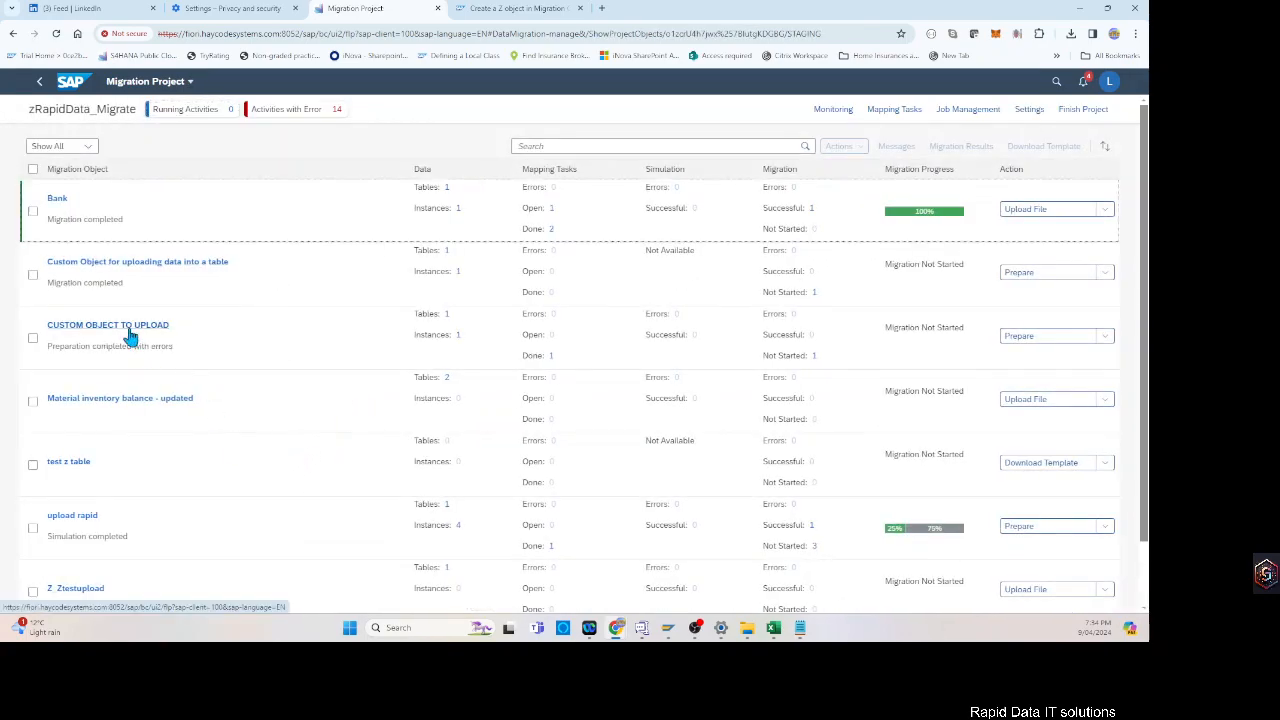
left_click(34, 340)
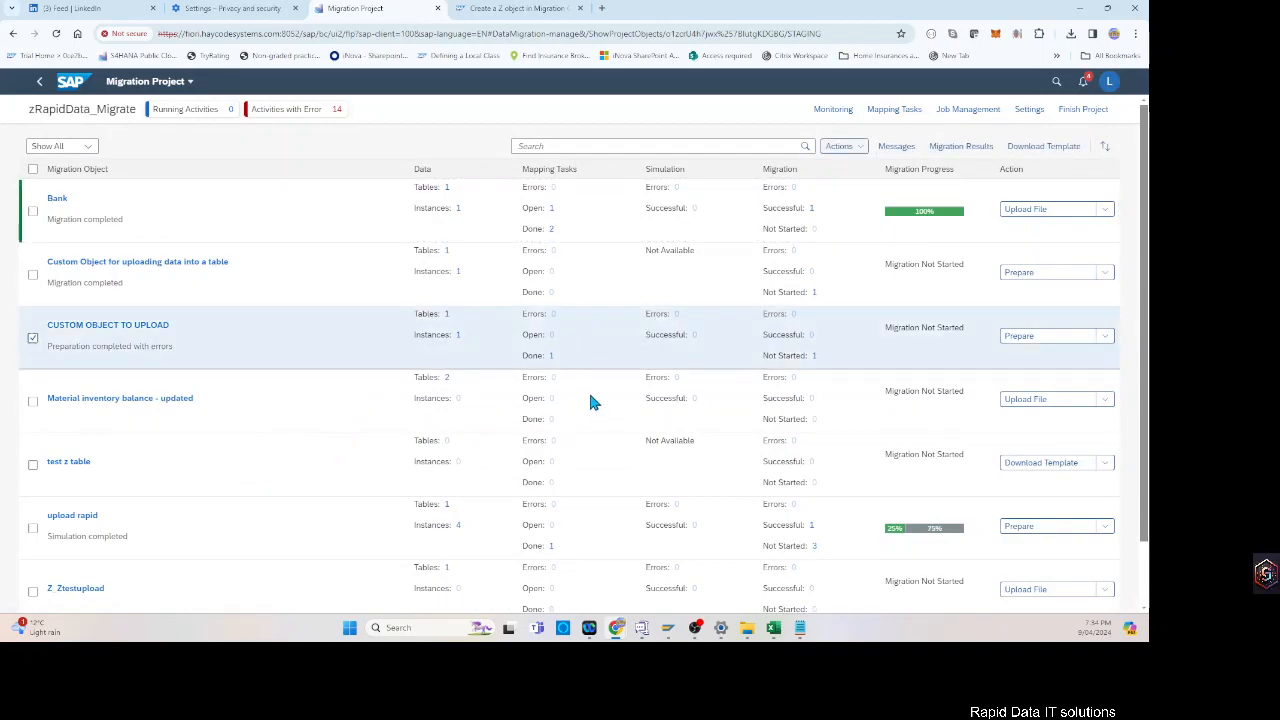
- Open the file upload page of CUSTOM OBJECT TO UPLOAD and delete the previously uploaded source data file
left_click(1030, 336)
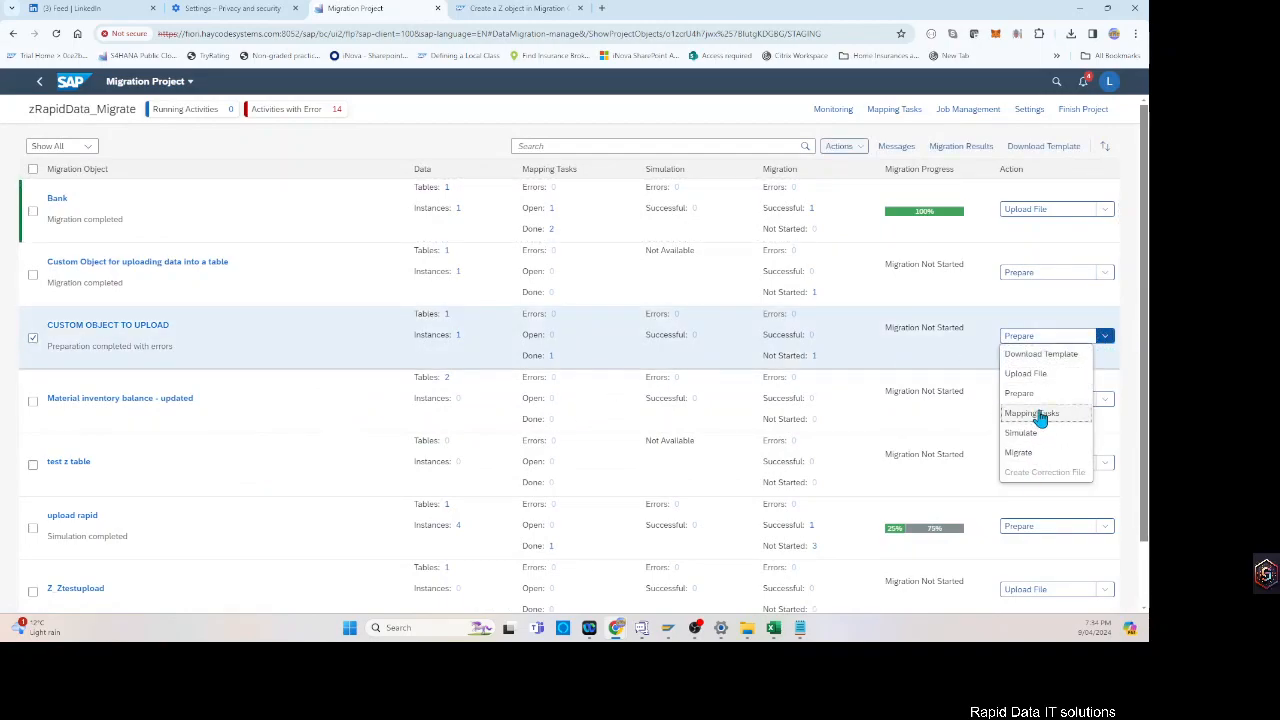
left_click(1030, 375)
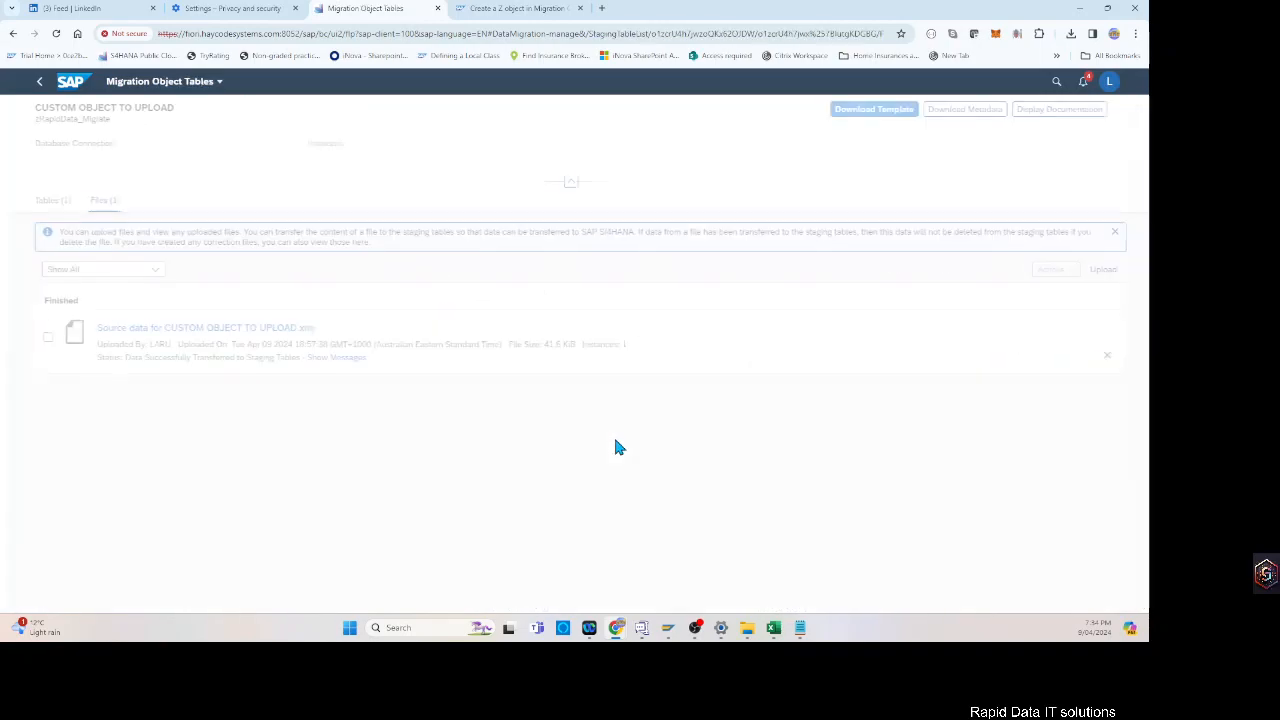
left_click(42, 340)
left_click(1100, 355)
left_click(671, 368)
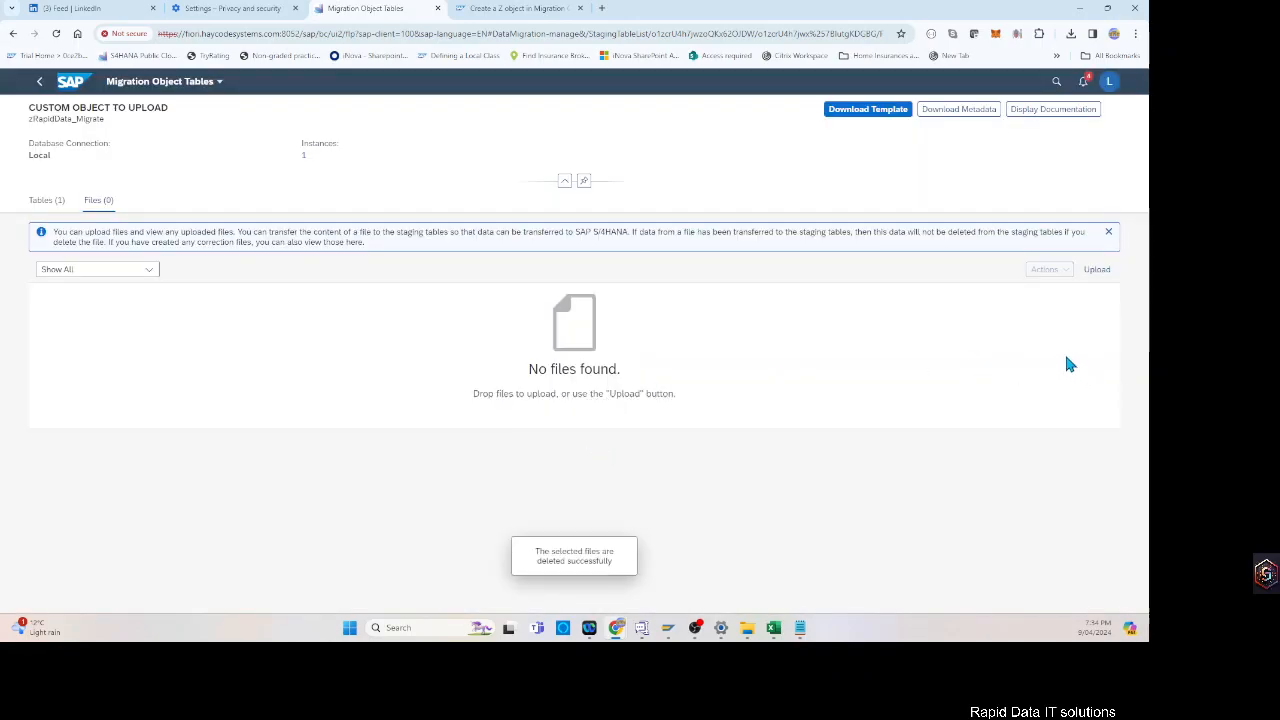
- Try to upload Source data for CUSTOM OBJECT TO UPLOAD.xml to the migration object
left_click(1097, 269)
left_click(303, 205)
left_click(542, 393)
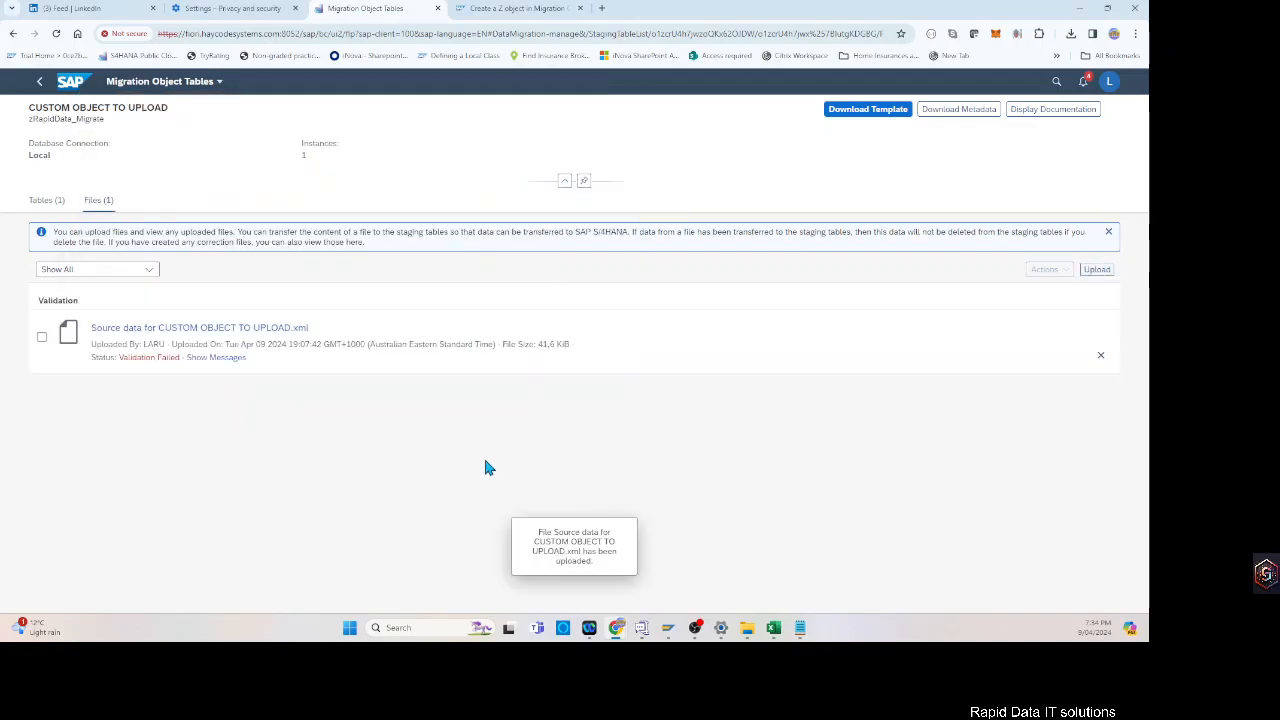
key("alt+Tab")
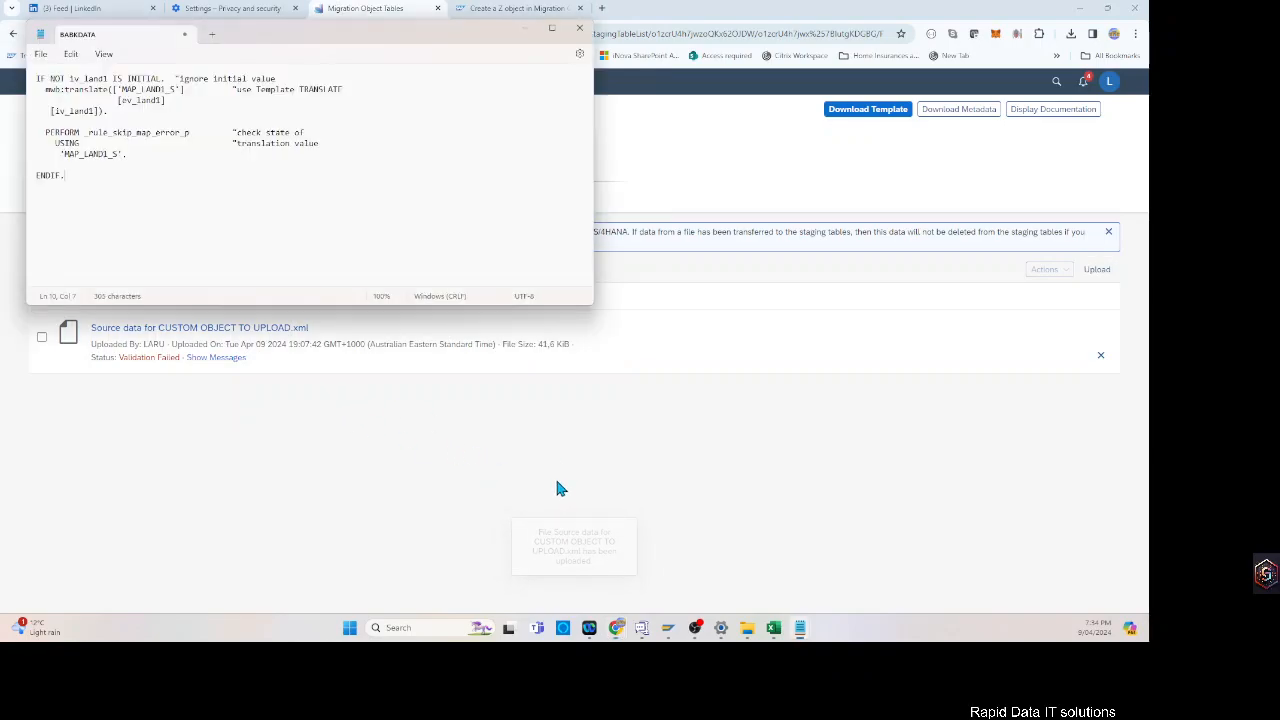
key("alt+Tab")
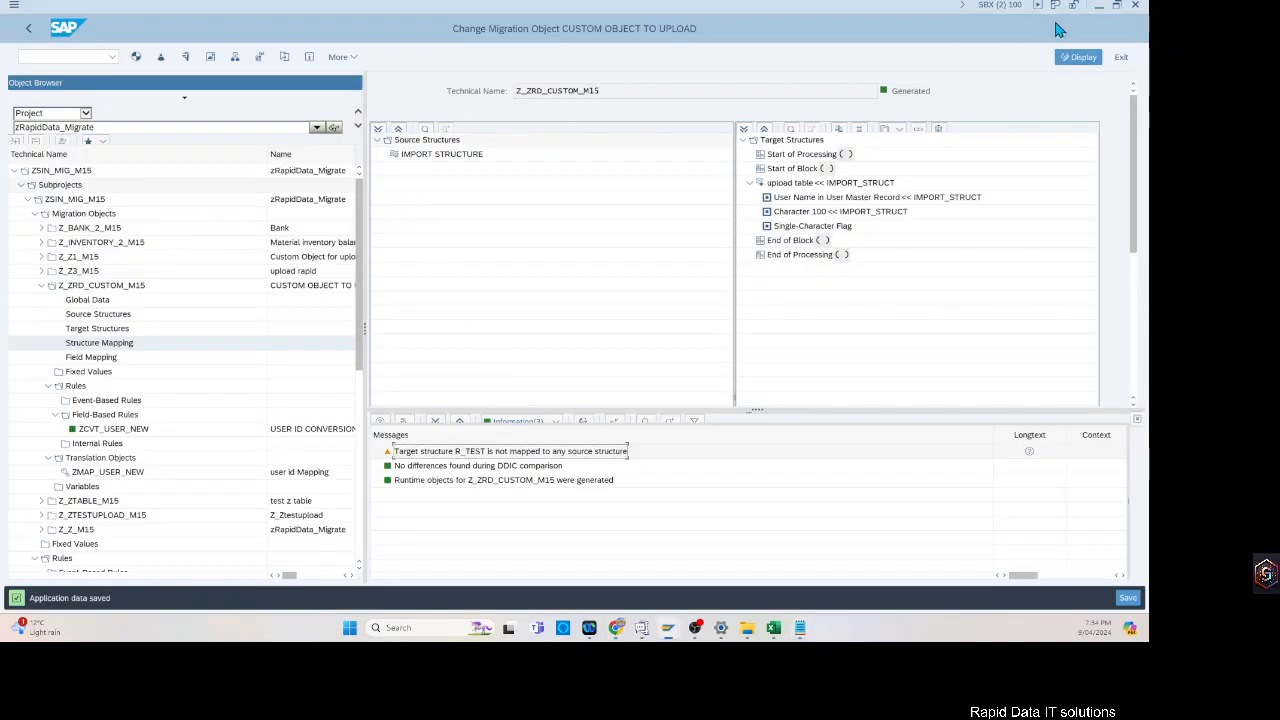
key("alt+Tab")
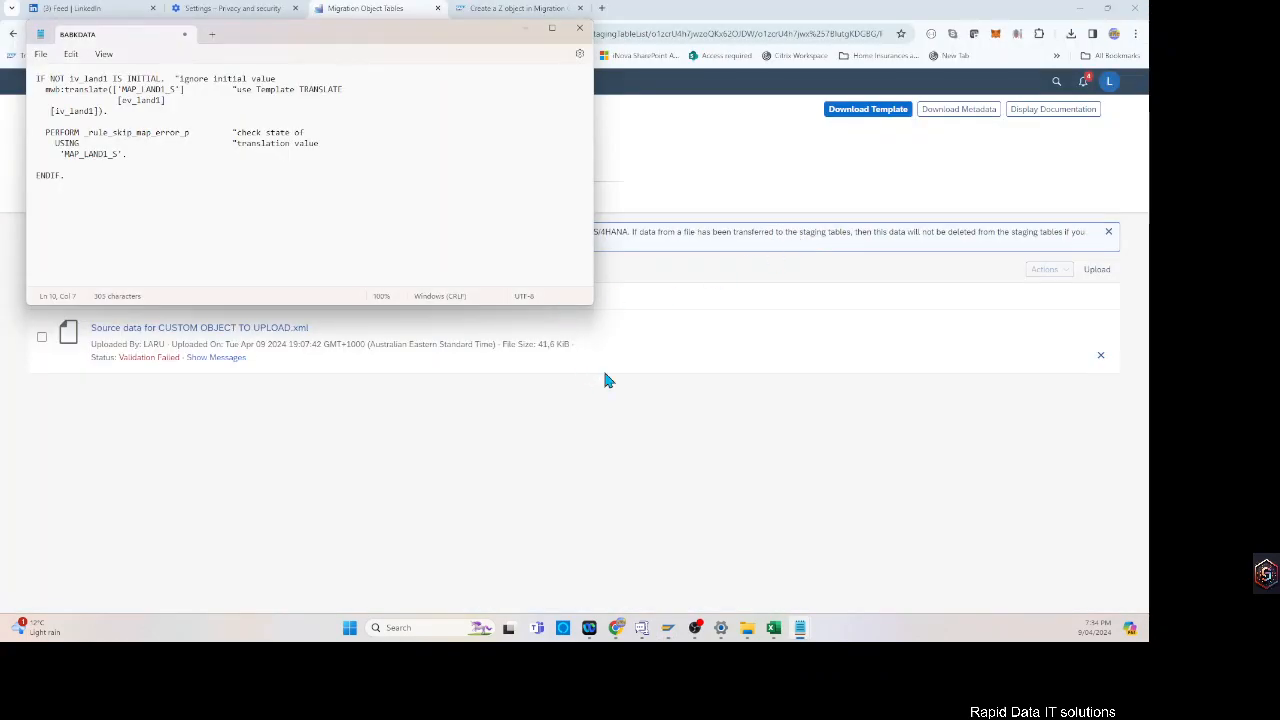
key("alt+Tab")
key("alt+Tab")
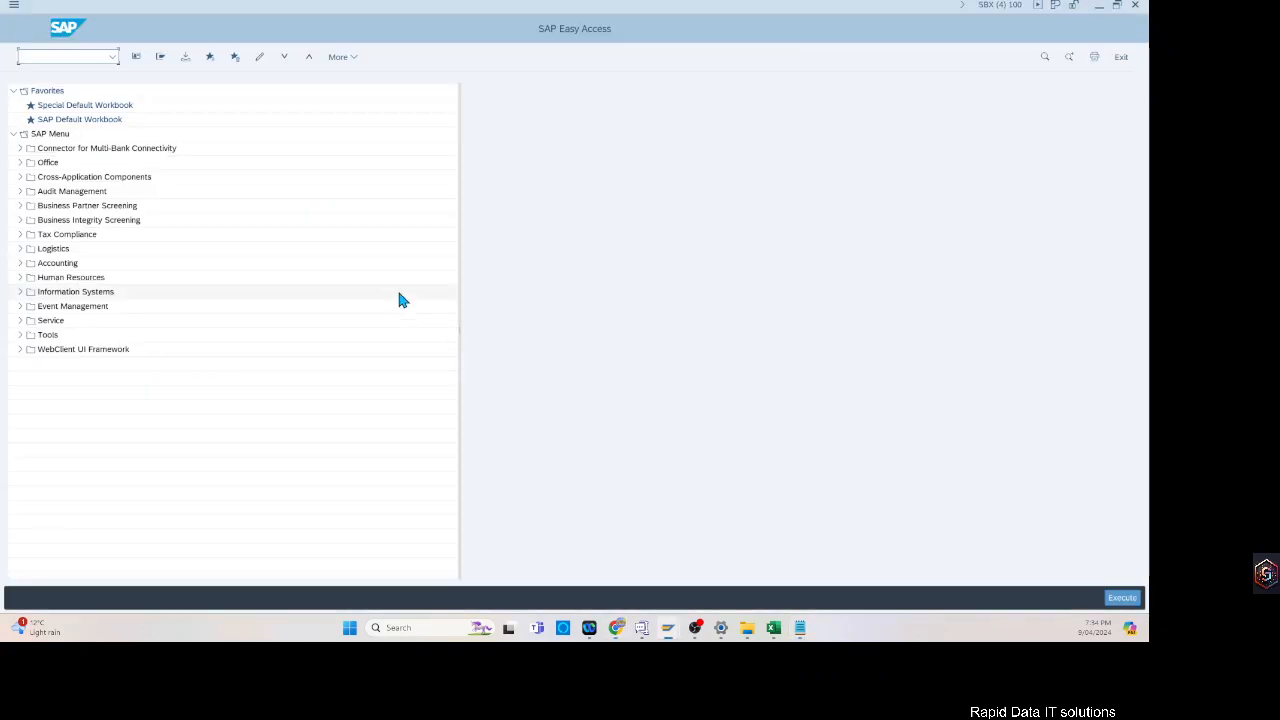
key("alt+Tab")
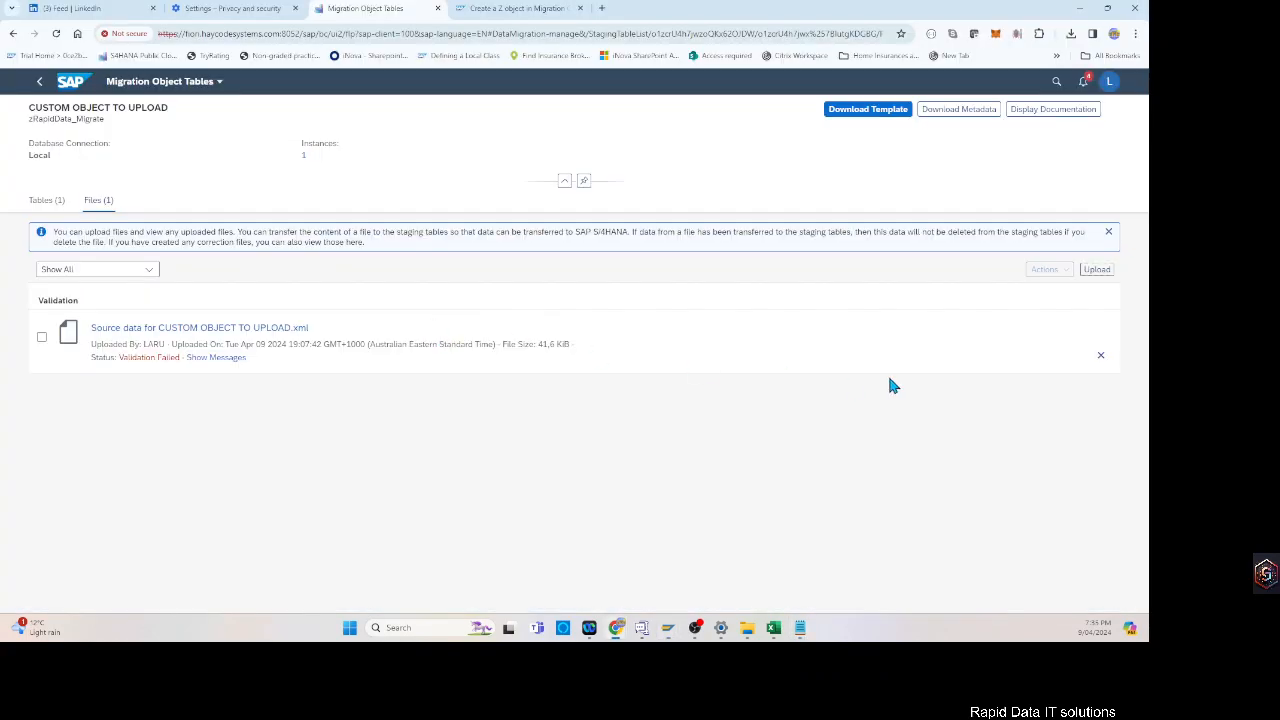
- Delete the file that failed validation and upload Source data for CUSTOM OBJECT TO UPLOAD.xml again
left_click(1100, 358)
left_click(669, 367)
left_click(1095, 270)
left_click(323, 205)
left_click(539, 394)
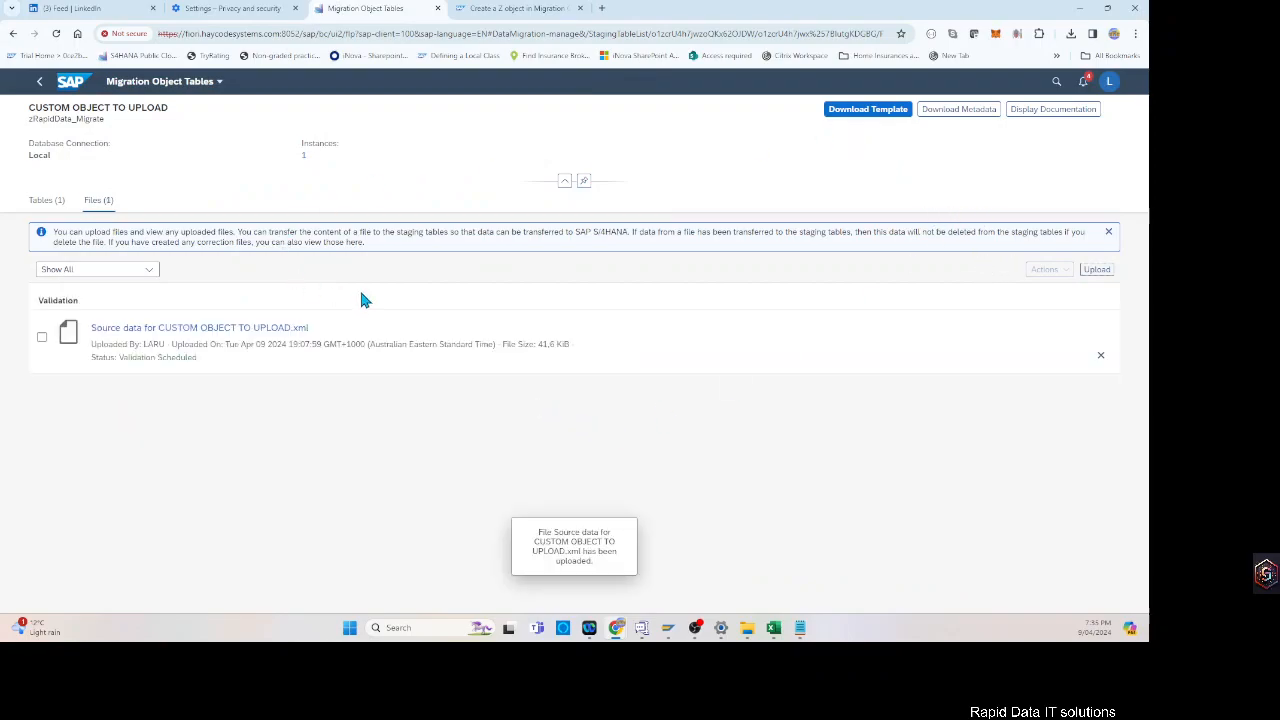
- Return to project zRapidData_Migrate and start the preparation of CUSTOM OBJECT TO UPLOAD
left_click(39, 81)
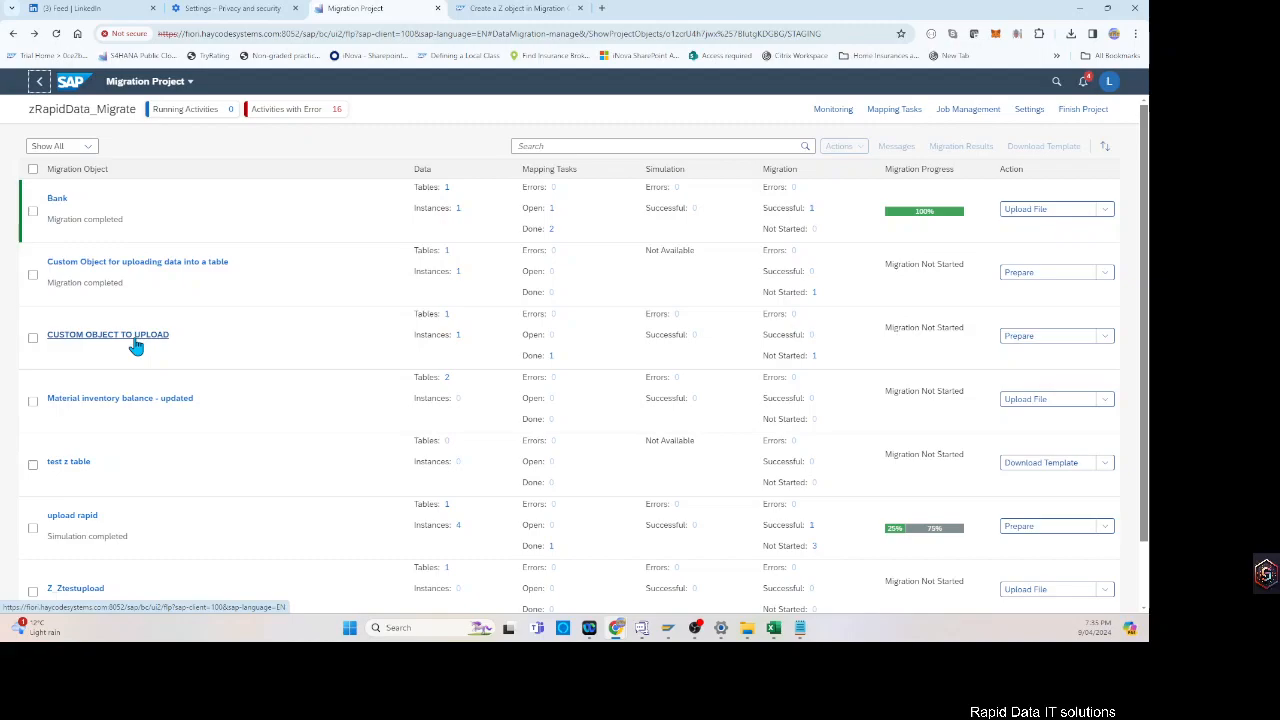
left_click(1106, 341)
left_click(1026, 344)
left_click(640, 437)
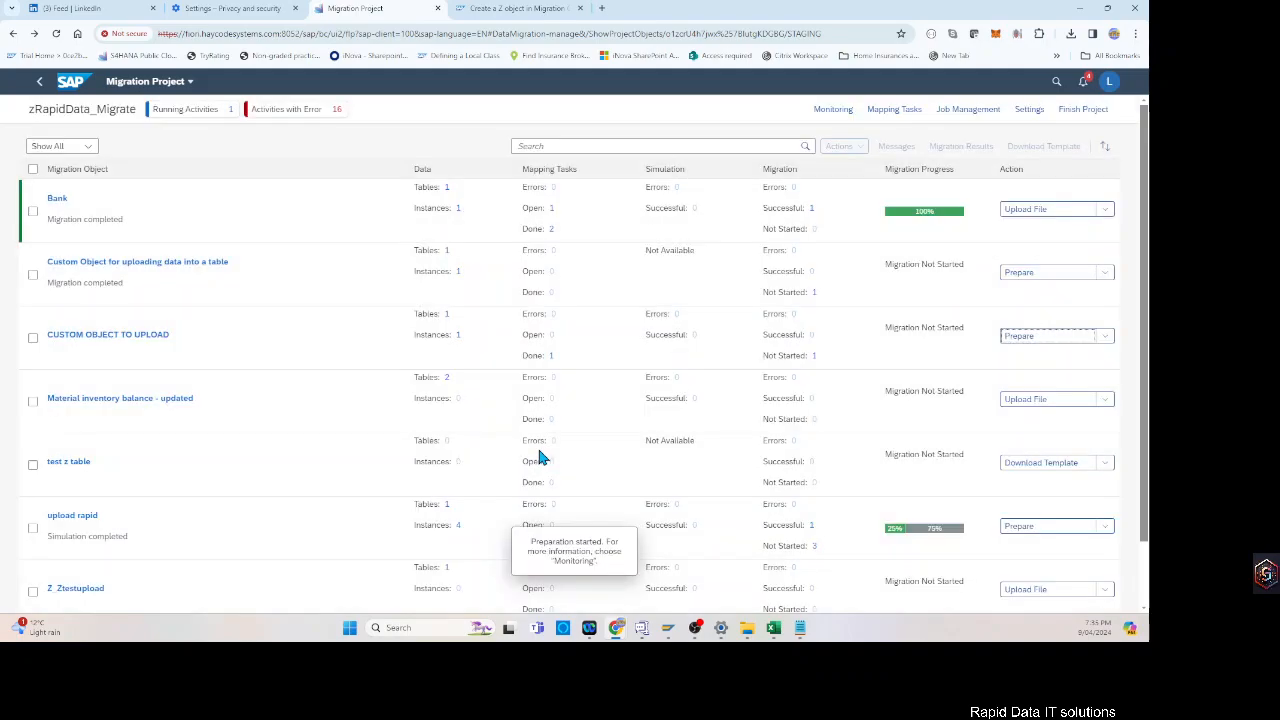
left_click(1105, 337)
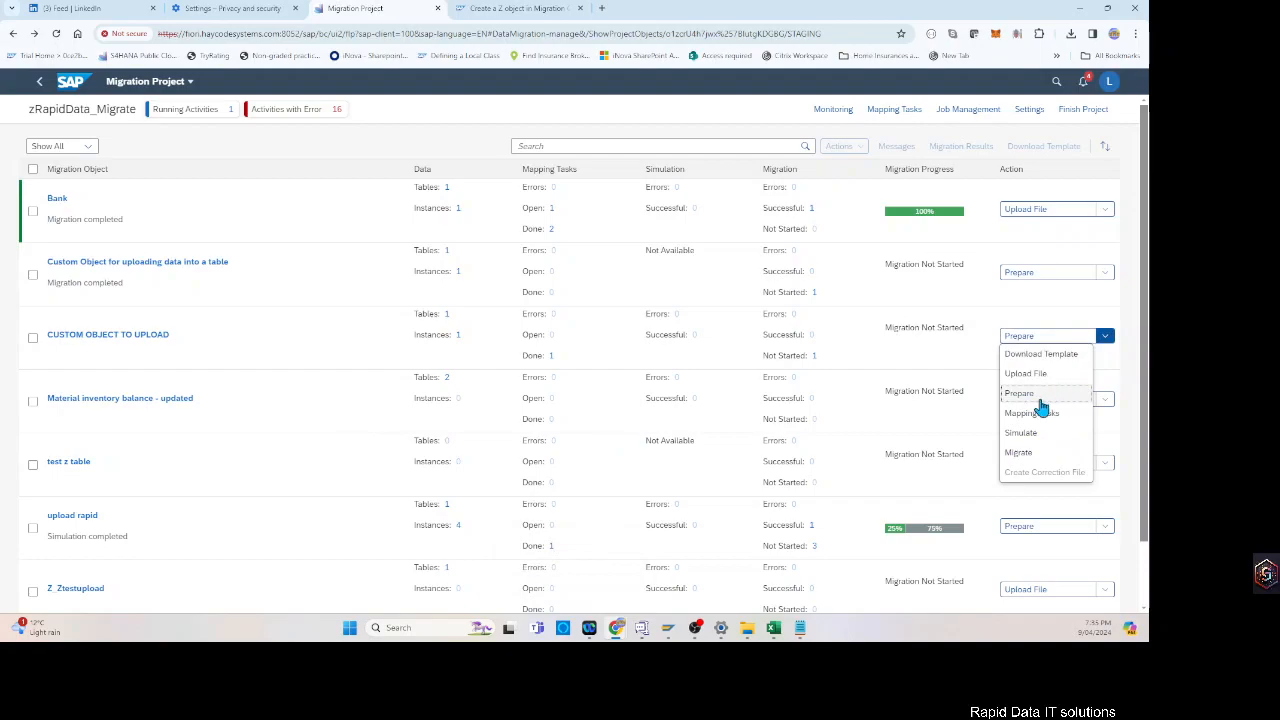
left_click(968, 340)
left_click(41, 83)
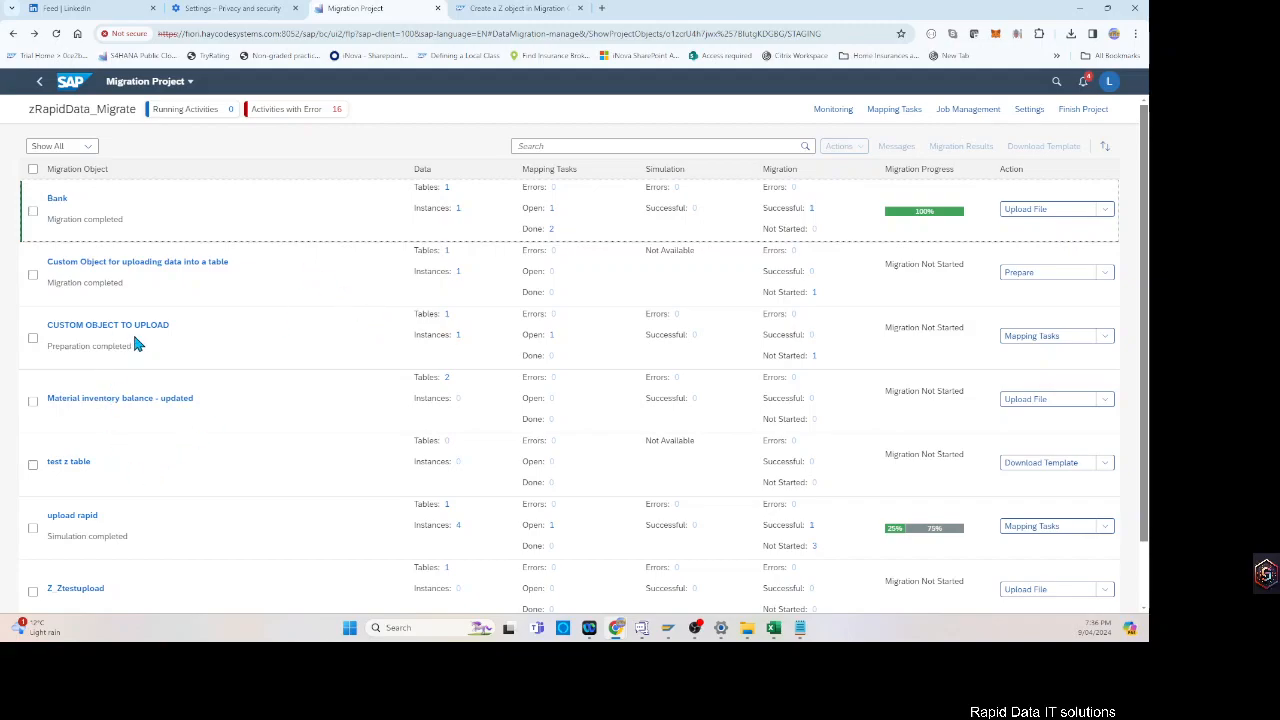
- Open the user id mapping task of CUSTOM OBJECT TO UPLOAD
left_click(1105, 336)
left_click(1029, 418)
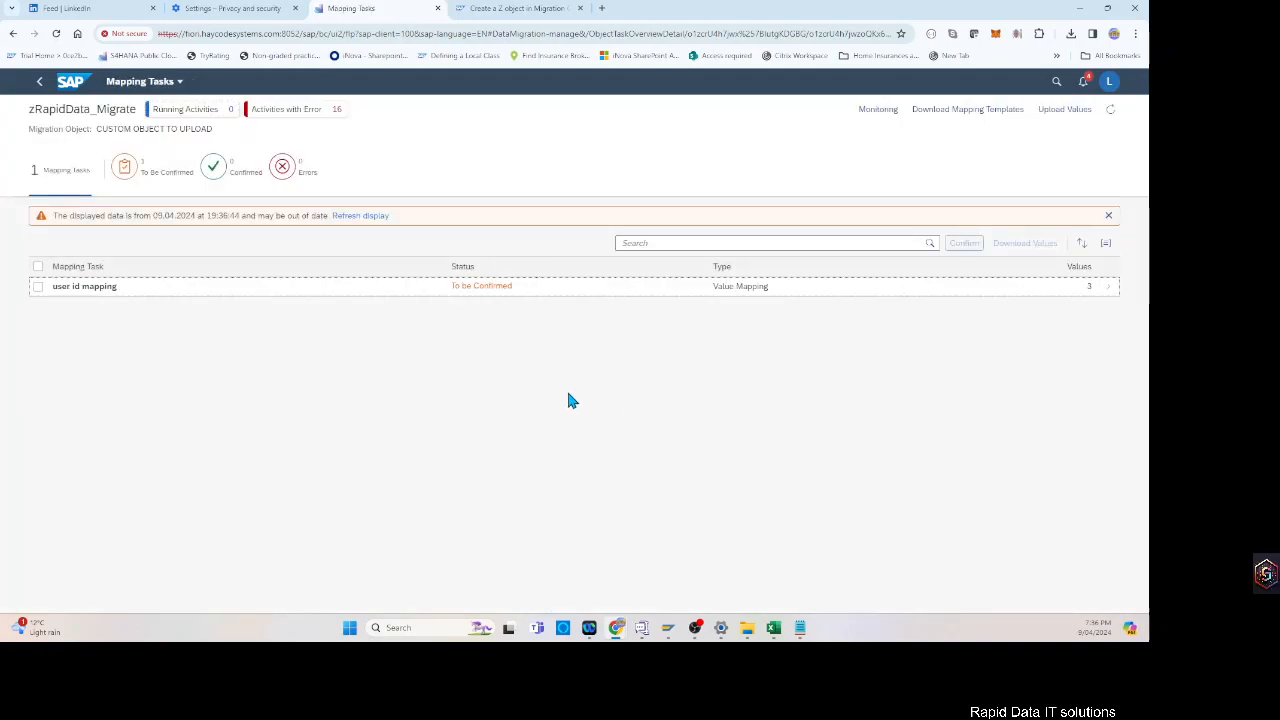
left_click(234, 290)
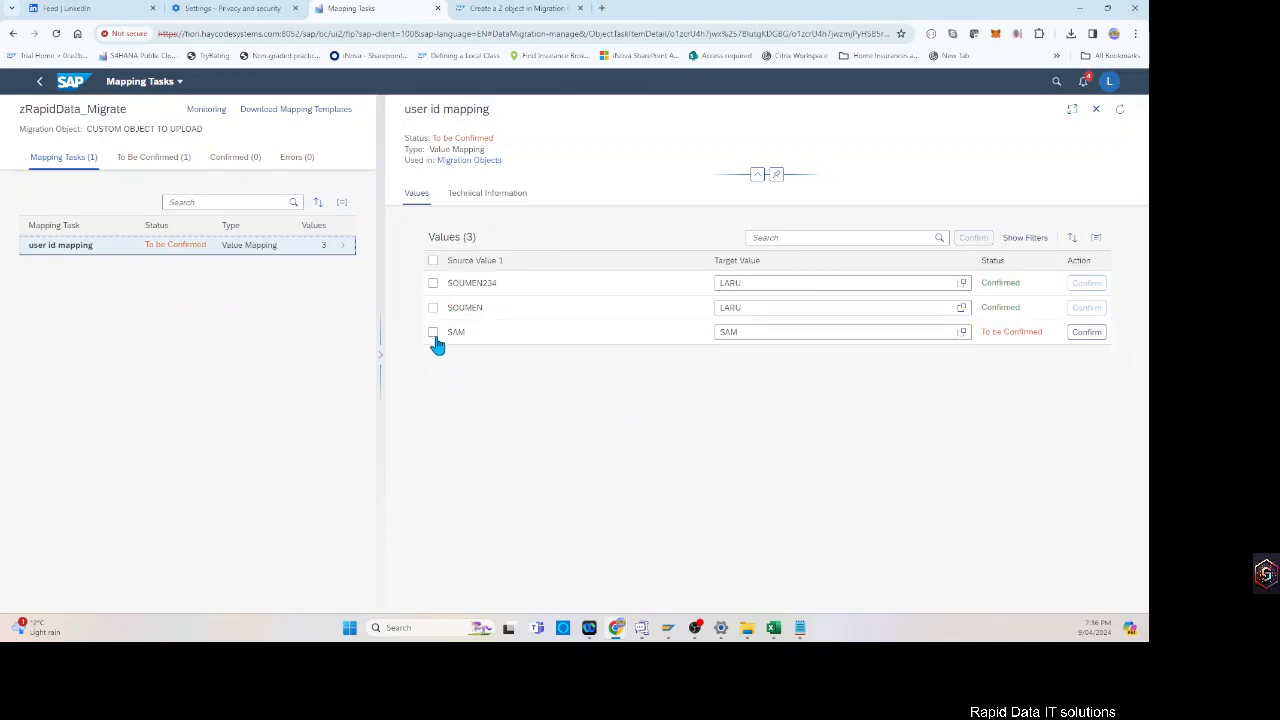
- Open the user selection for the unconfirmed source value's target, clear the user filter and list all users
left_click(752, 333)
left_click(961, 332)
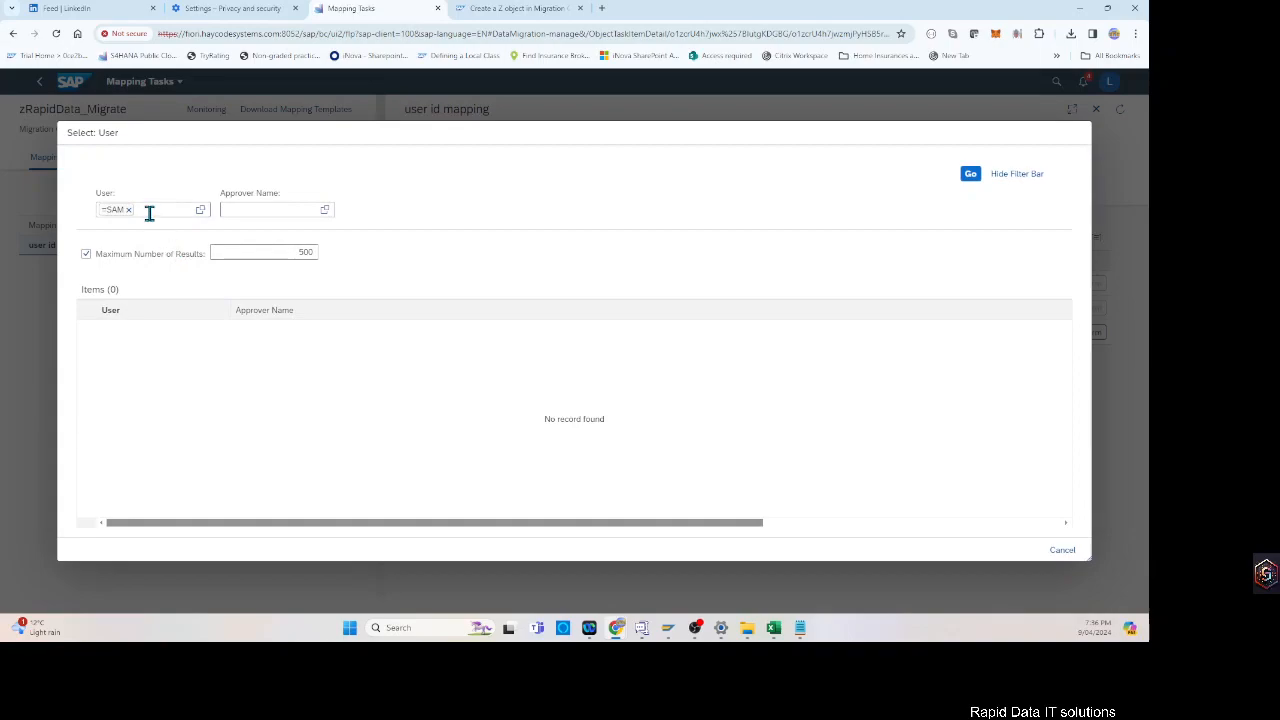
left_click(970, 174)
left_click(128, 210)
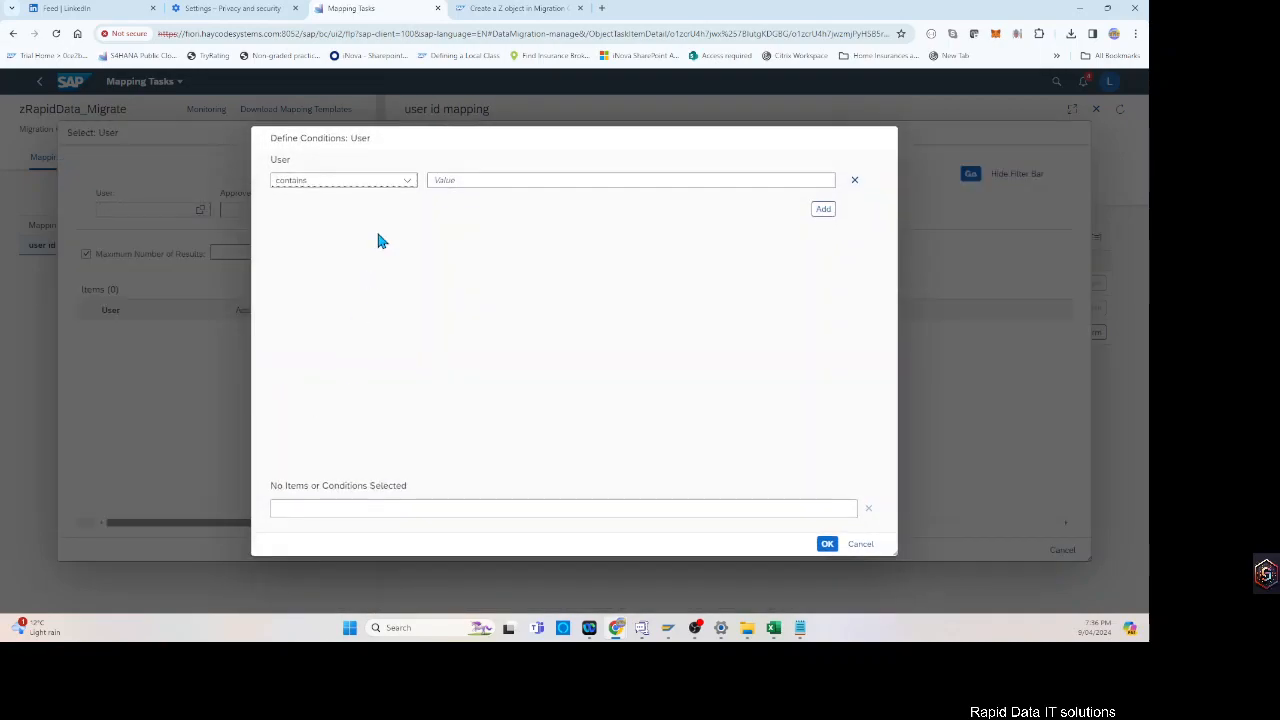
left_click(514, 182)
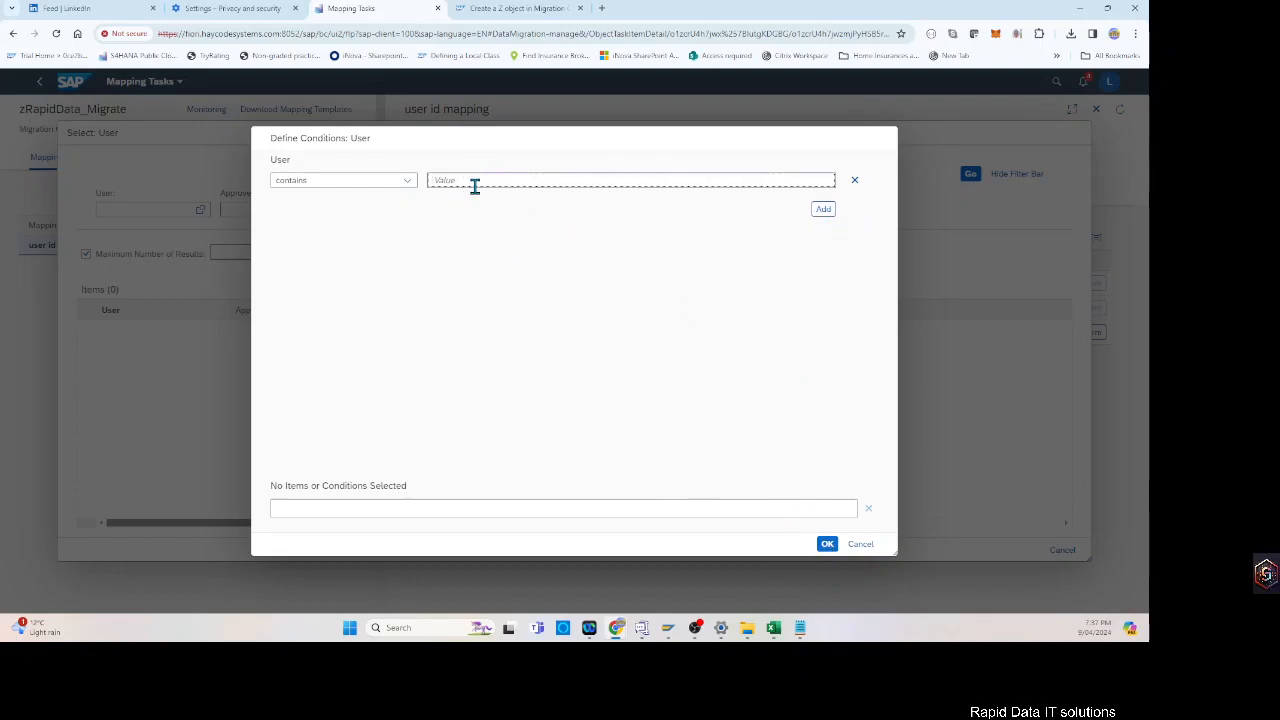
left_click(827, 543)
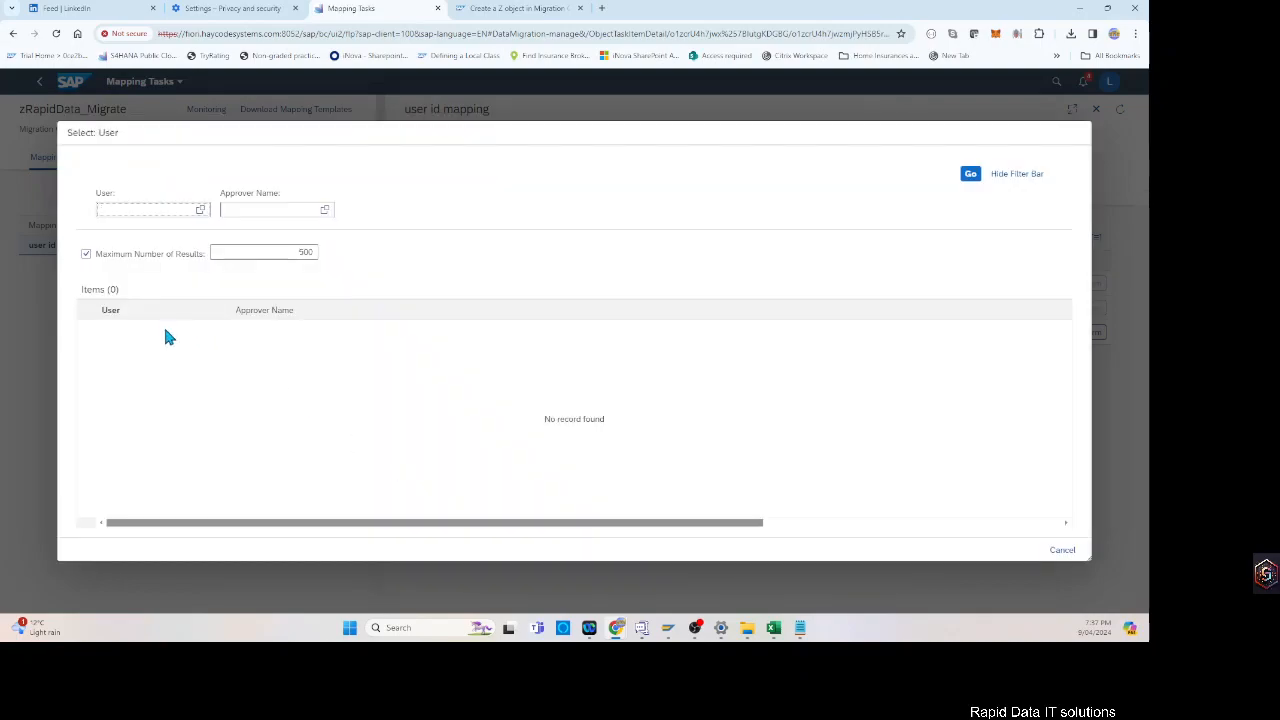
left_click(968, 175)
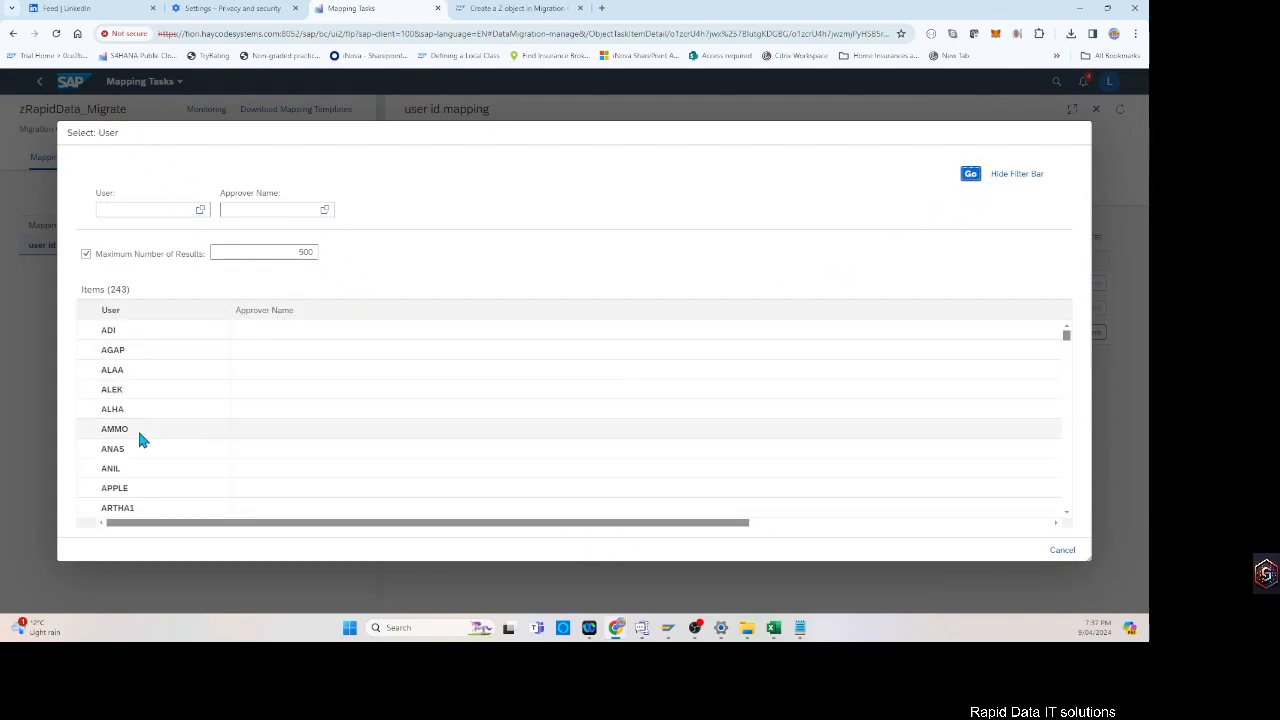
- Choose BIGDATA as the target value of the unconfirmed source user and confirm the mapping
scroll(127, 485, "down", 8)
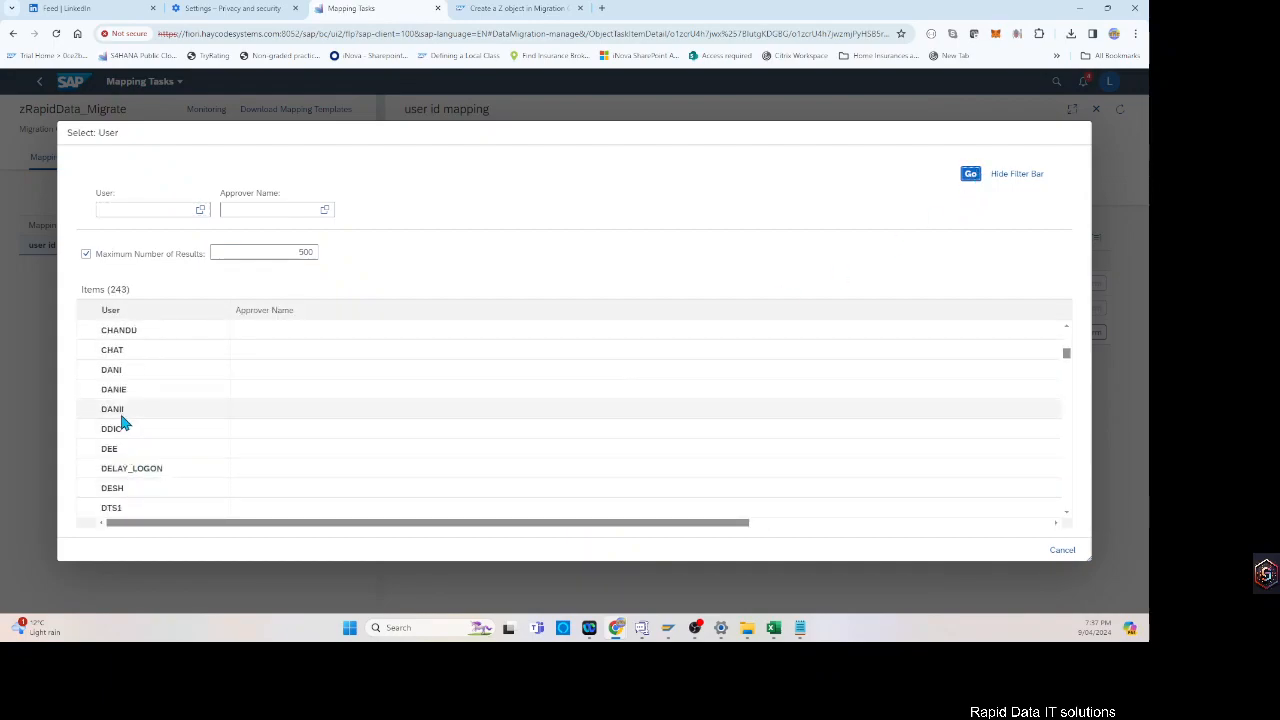
scroll(126, 406, "up", 2)
left_click(95, 352)
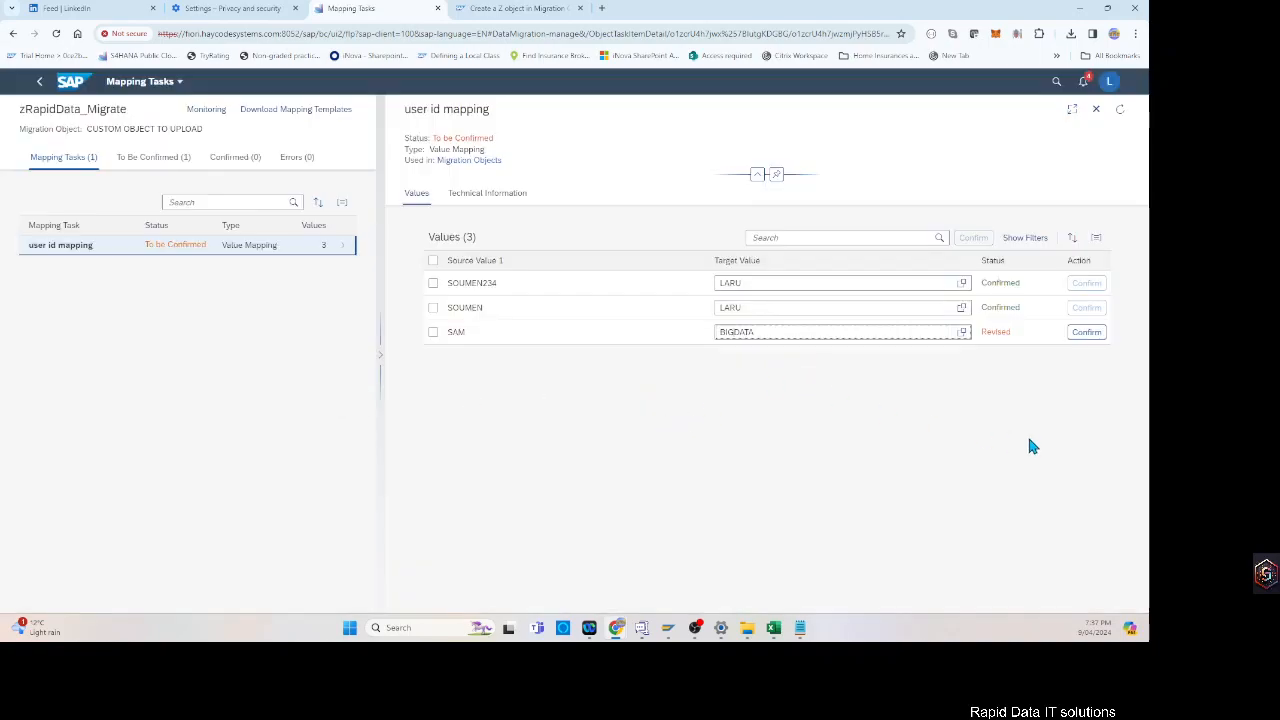
left_click(1086, 332)
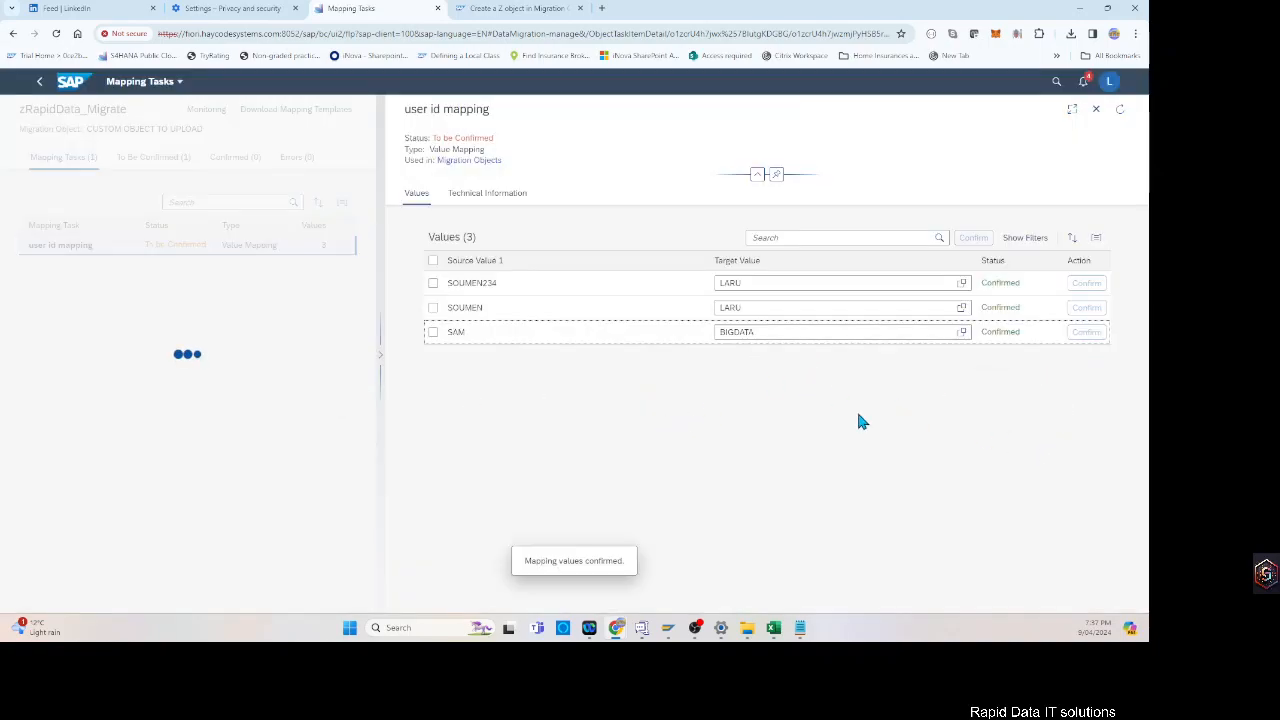
- Return to the project, simulate CUSTOM OBJECT TO UPLOAD for all instances and refresh its status
left_click(39, 81)
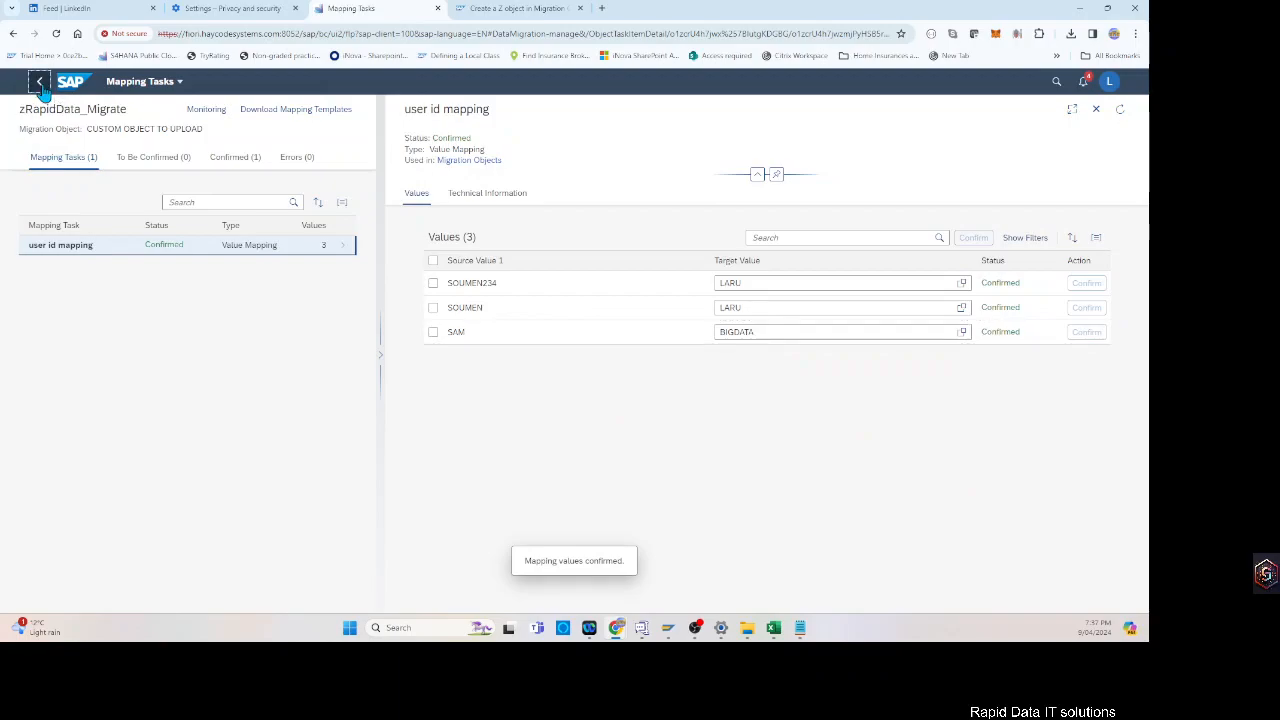
left_click(39, 81)
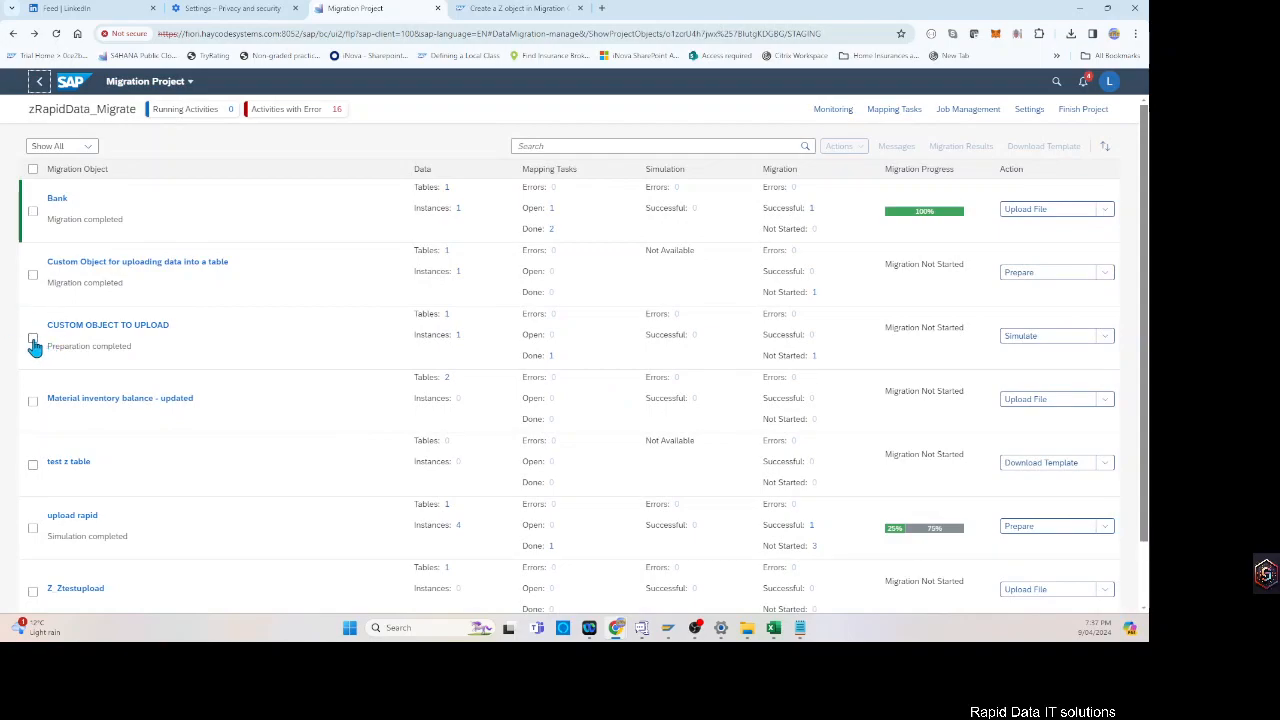
left_click(1025, 338)
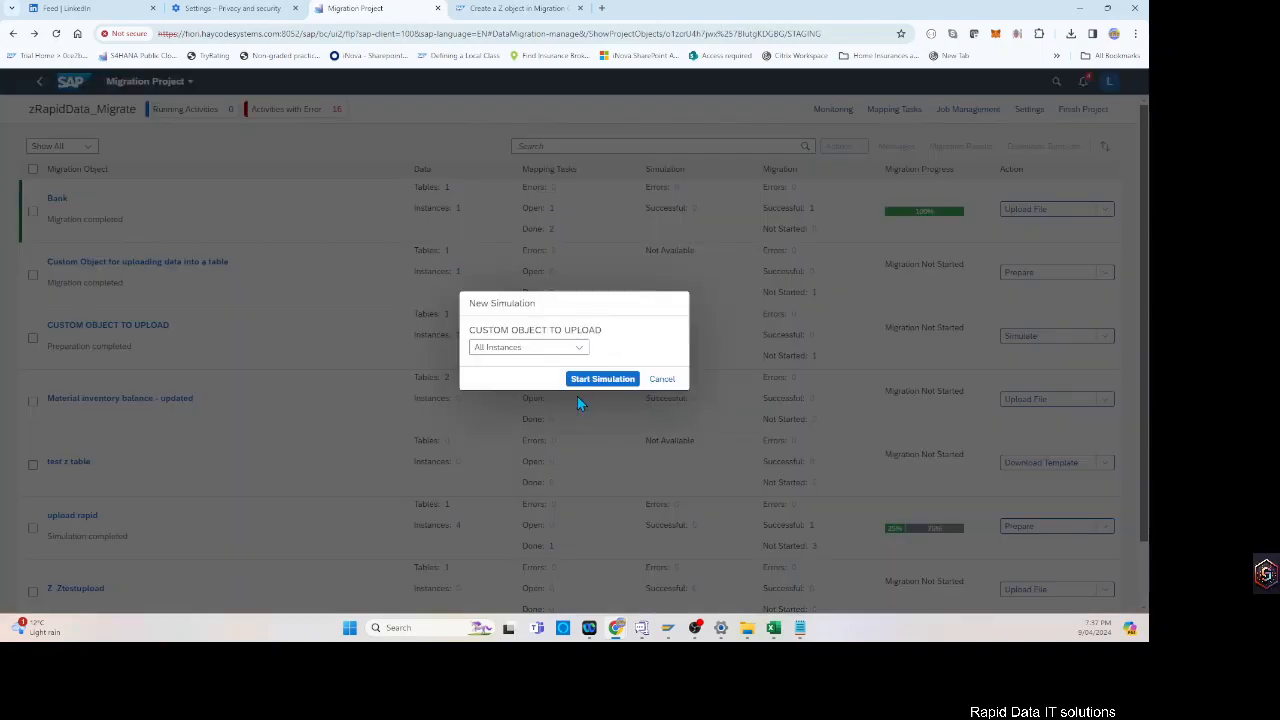
left_click(616, 382)
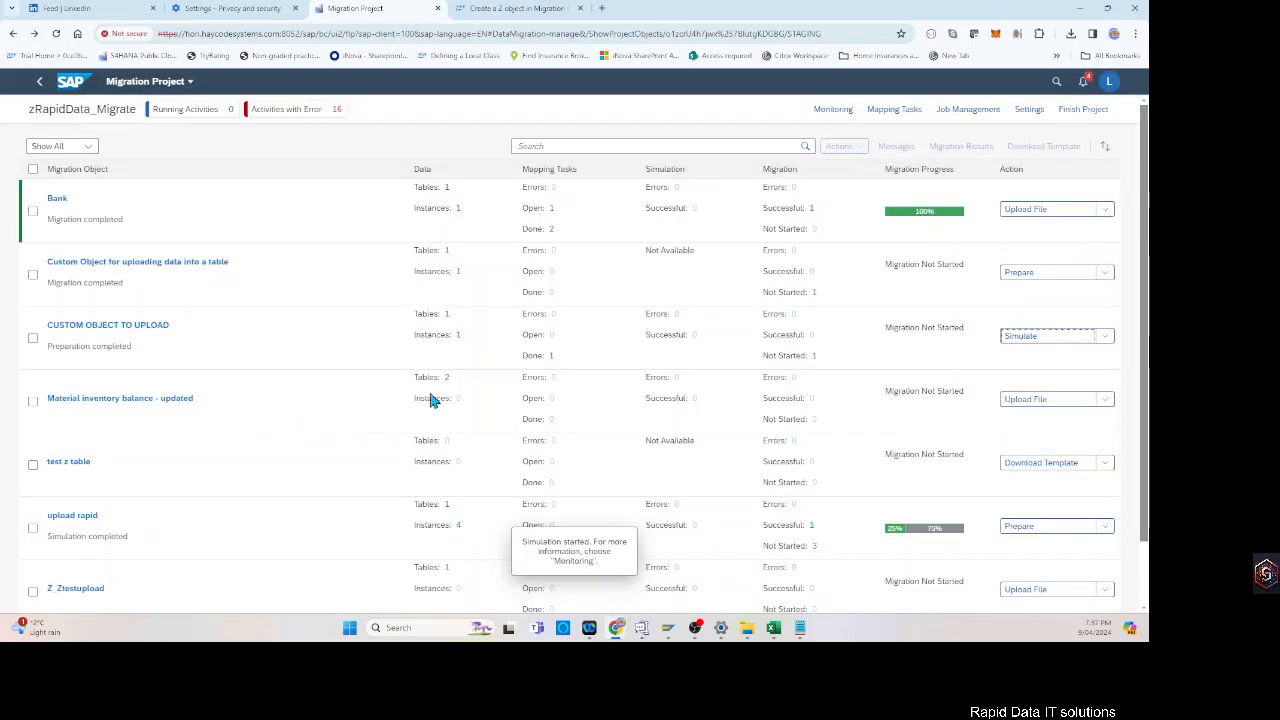
left_click(1106, 345)
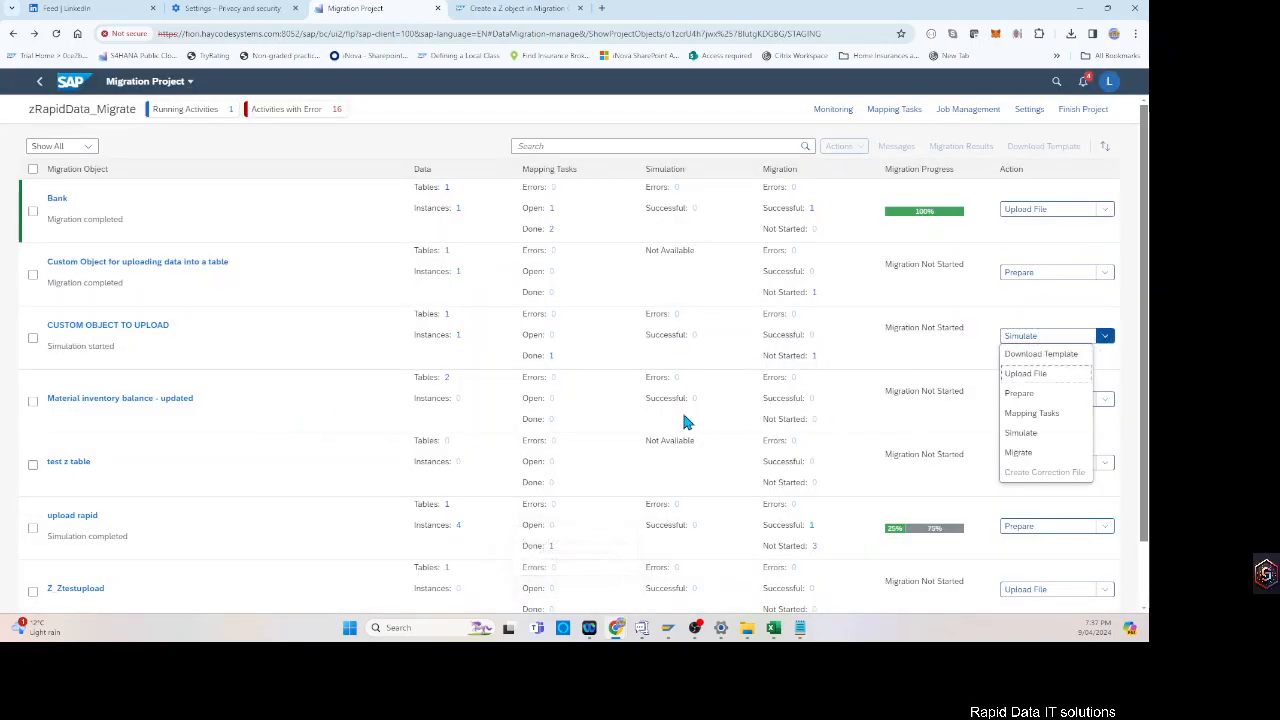
left_click(662, 336)
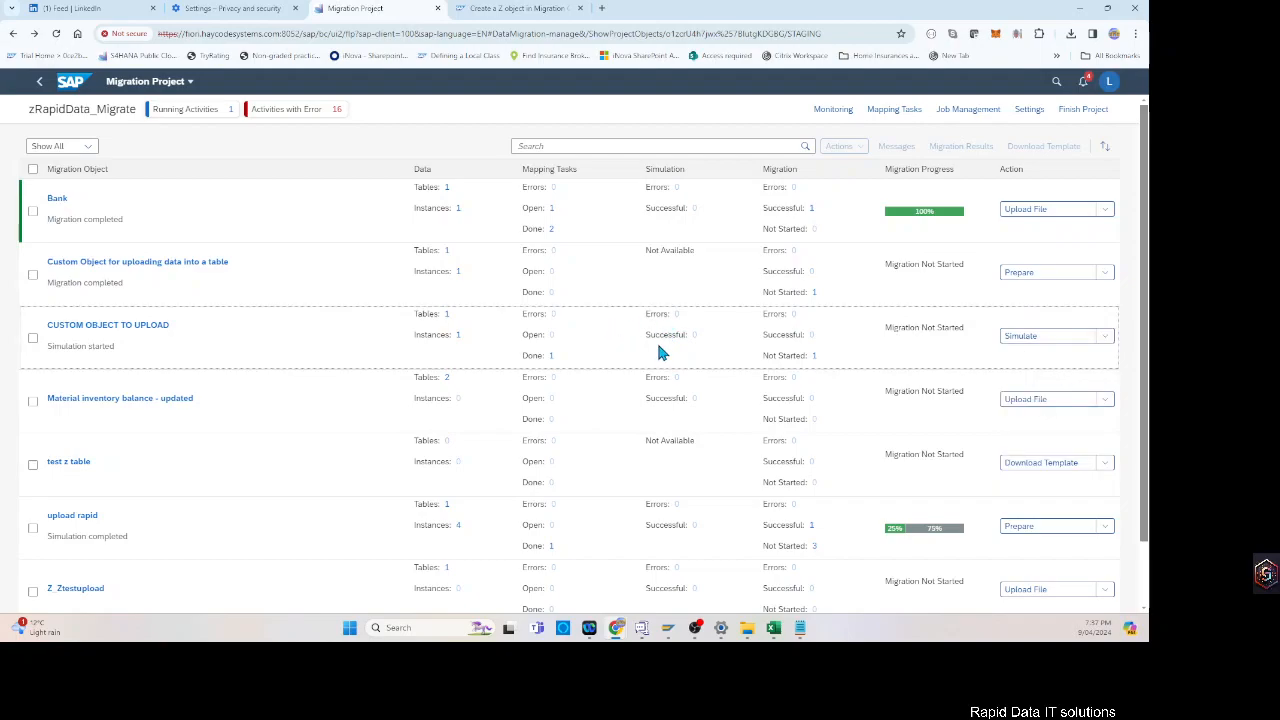
left_click(56, 33)
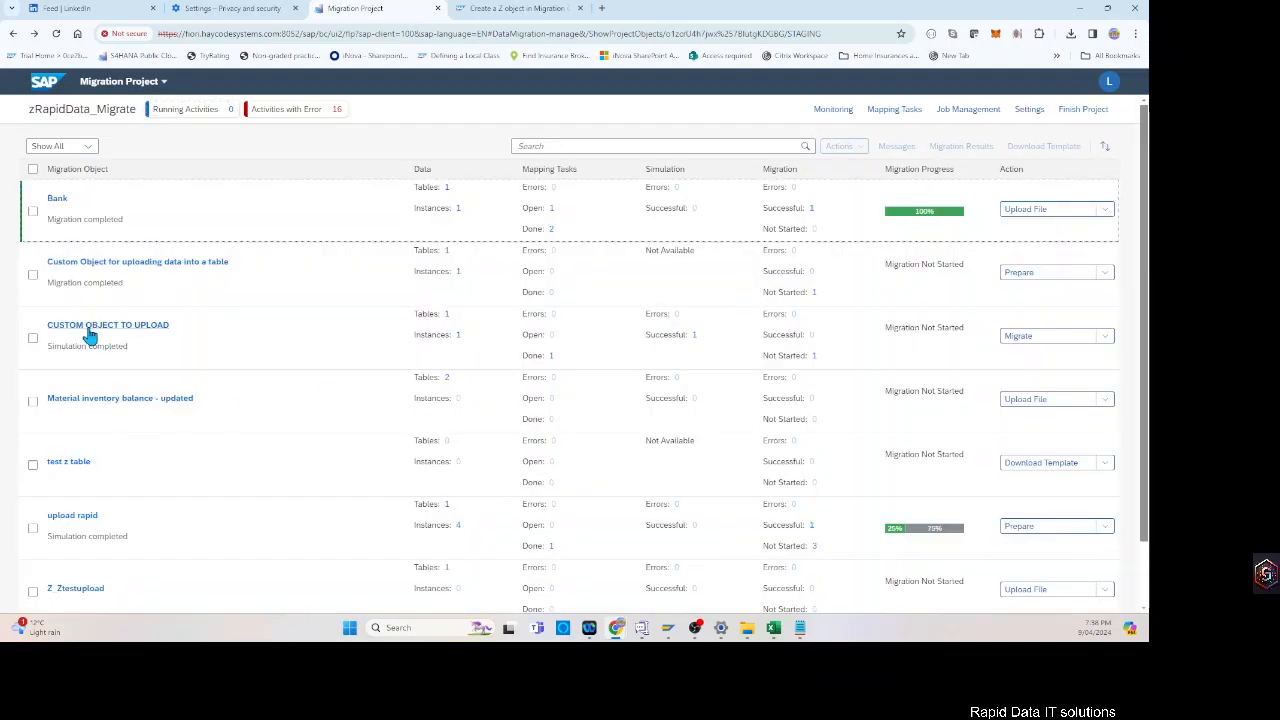
- Migrate CUSTOM OBJECT TO UPLOAD, accept the irreversible migration and refresh the project status
left_click(34, 340)
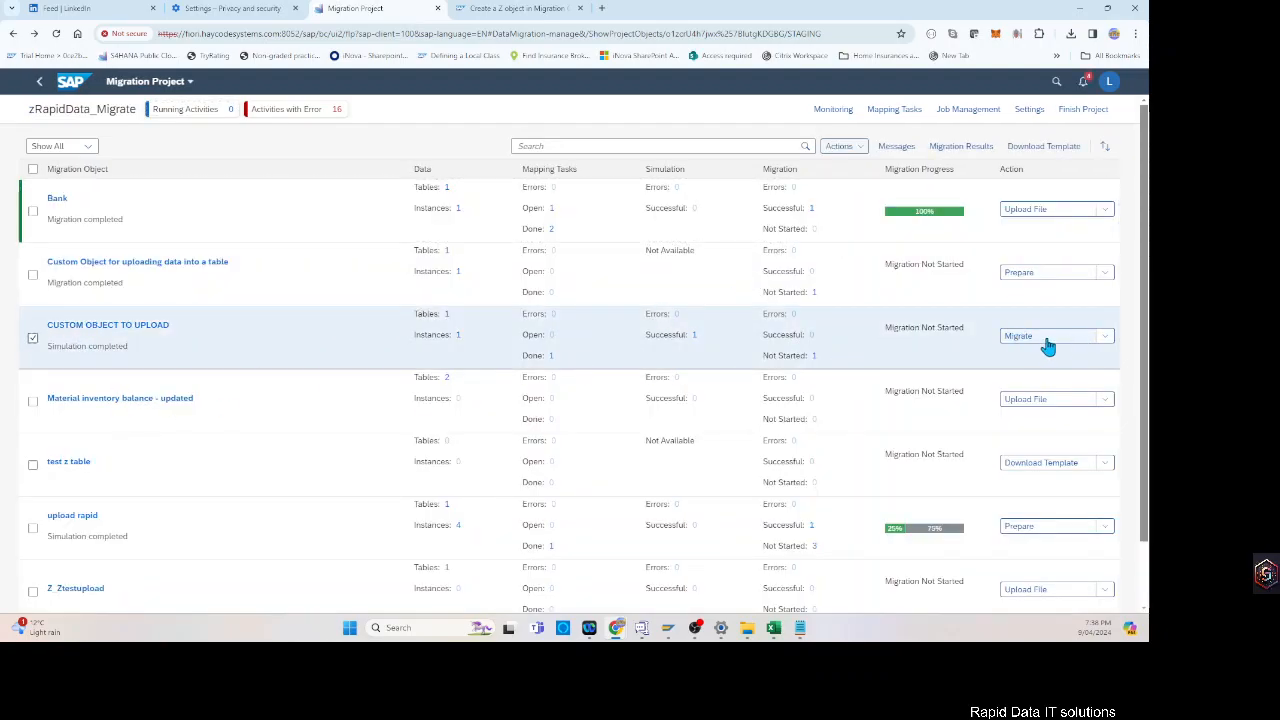
left_click(1056, 340)
left_click(607, 381)
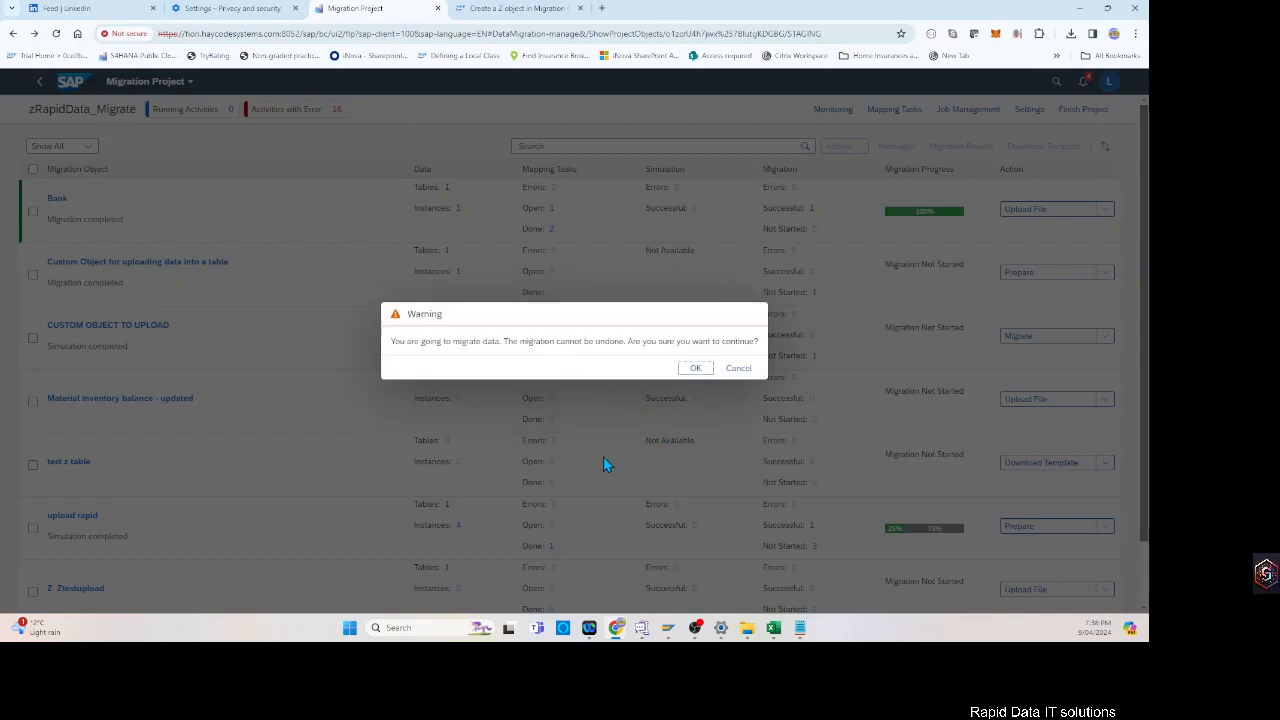
left_click(690, 367)
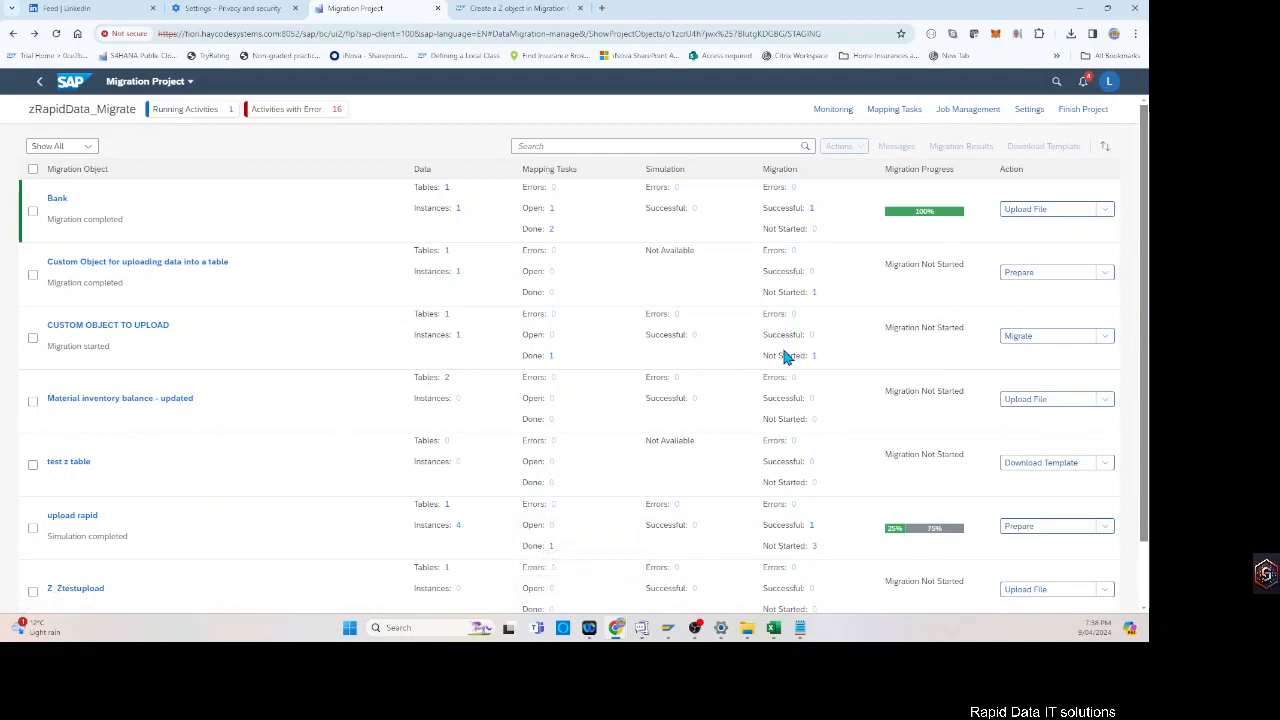
left_click(56, 33)
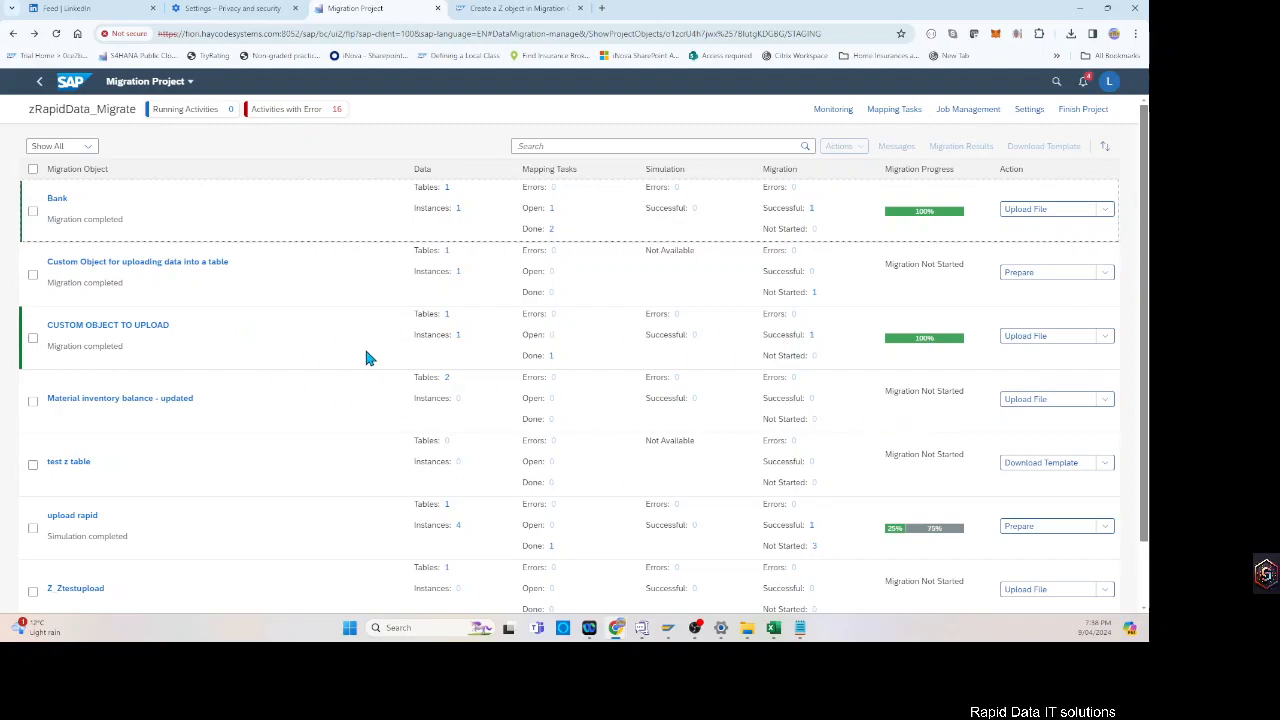
- Switch to SAP GUI, open General Table Display and try the table ZMAP_USER_S
type("/nltmom")
key("Return")
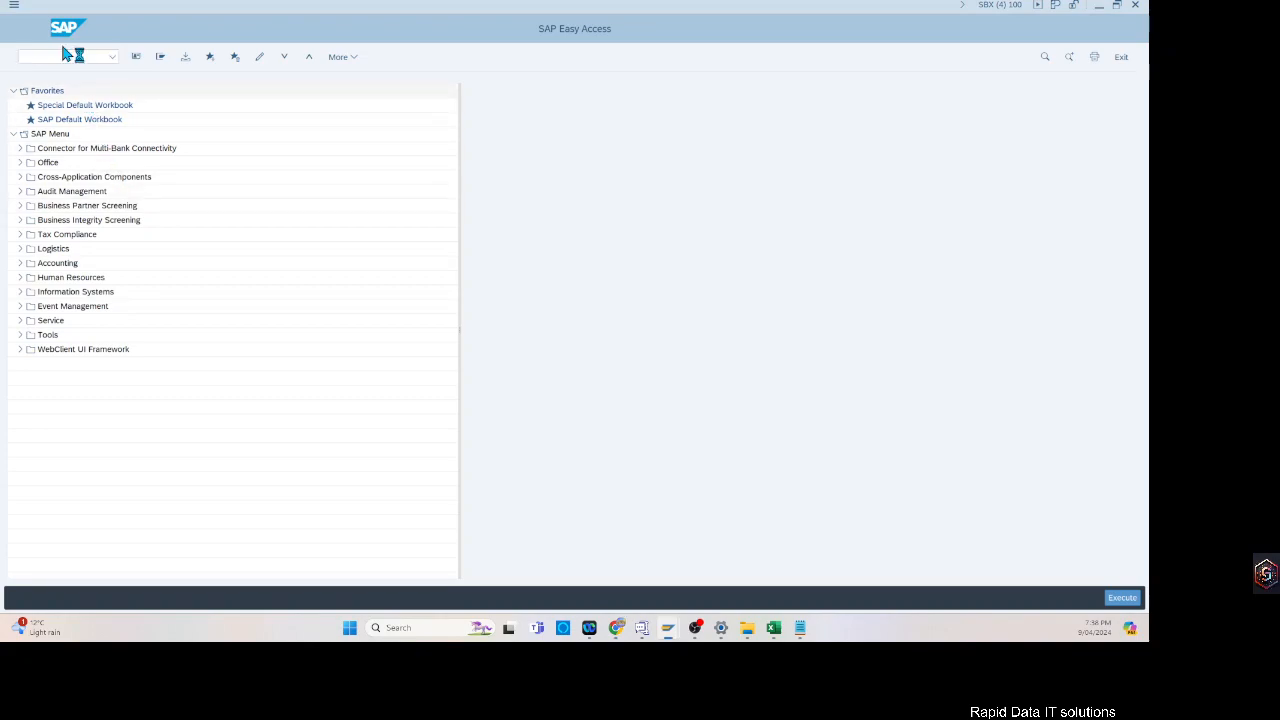
left_click(190, 108)
key("Return")
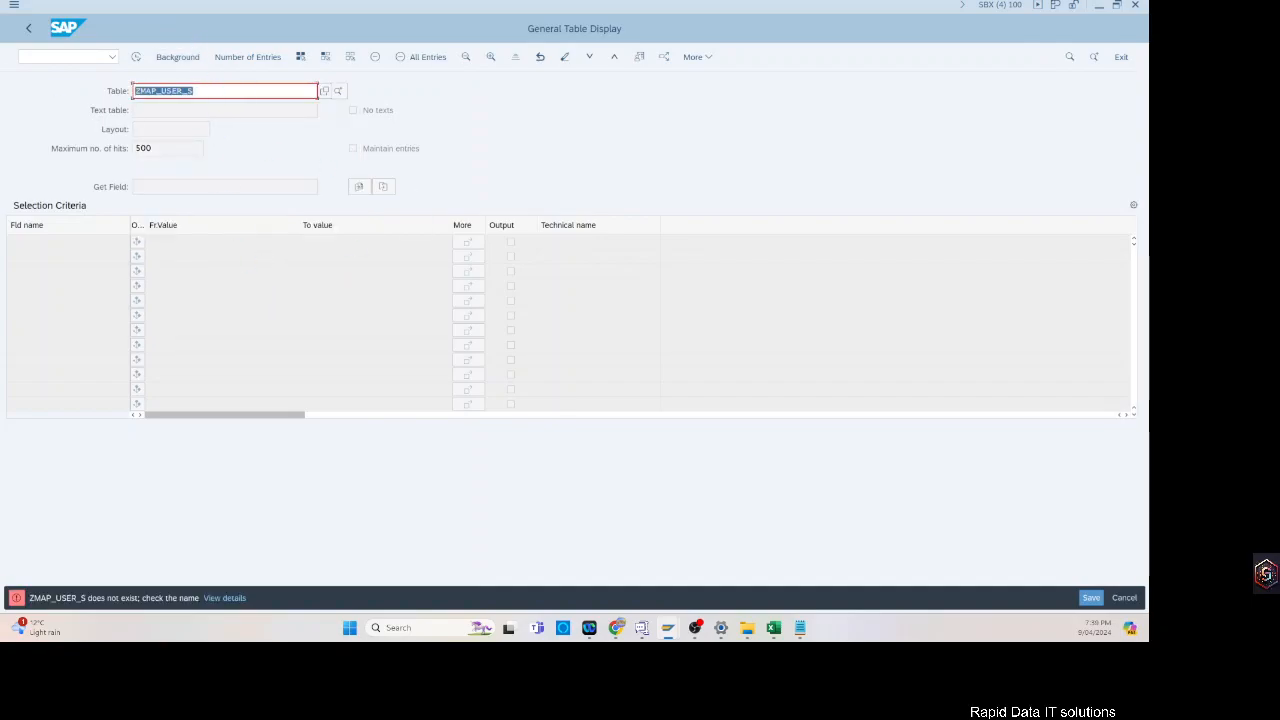
- Replace the table name with ZRD*, search the matching tables and choose ZRD_RESOURCE
key("BackSpace")
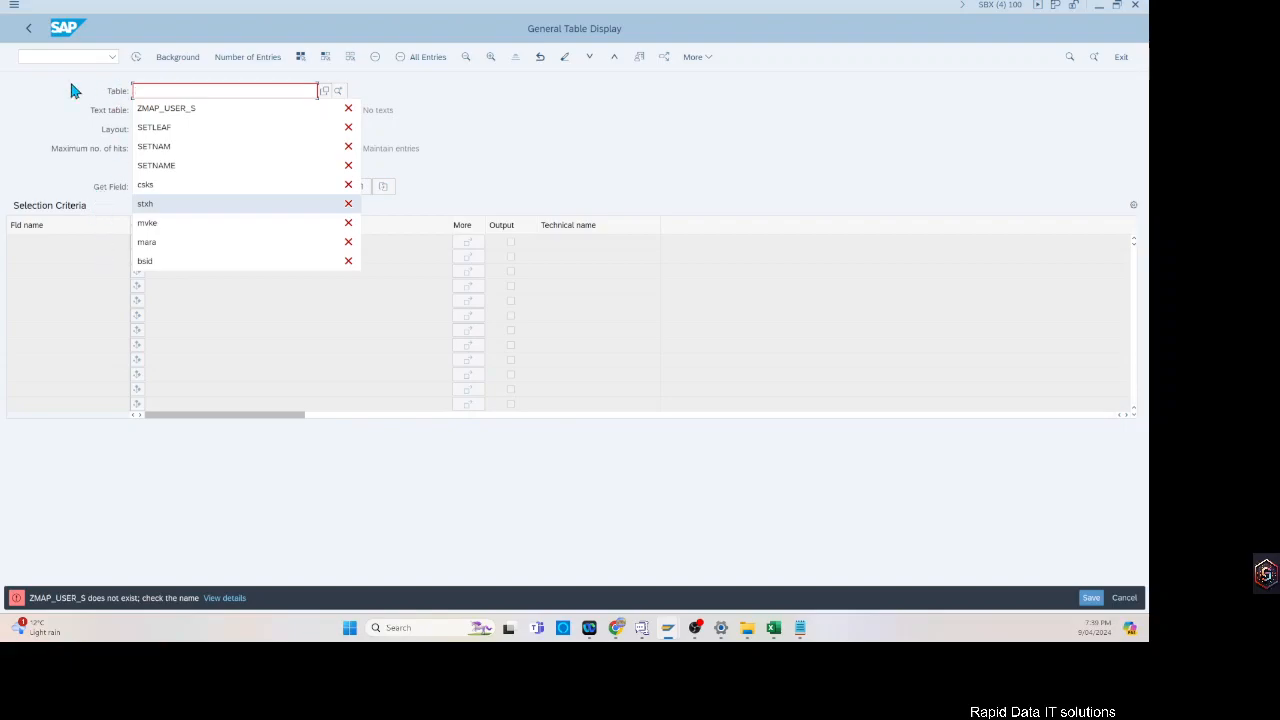
type("Z")
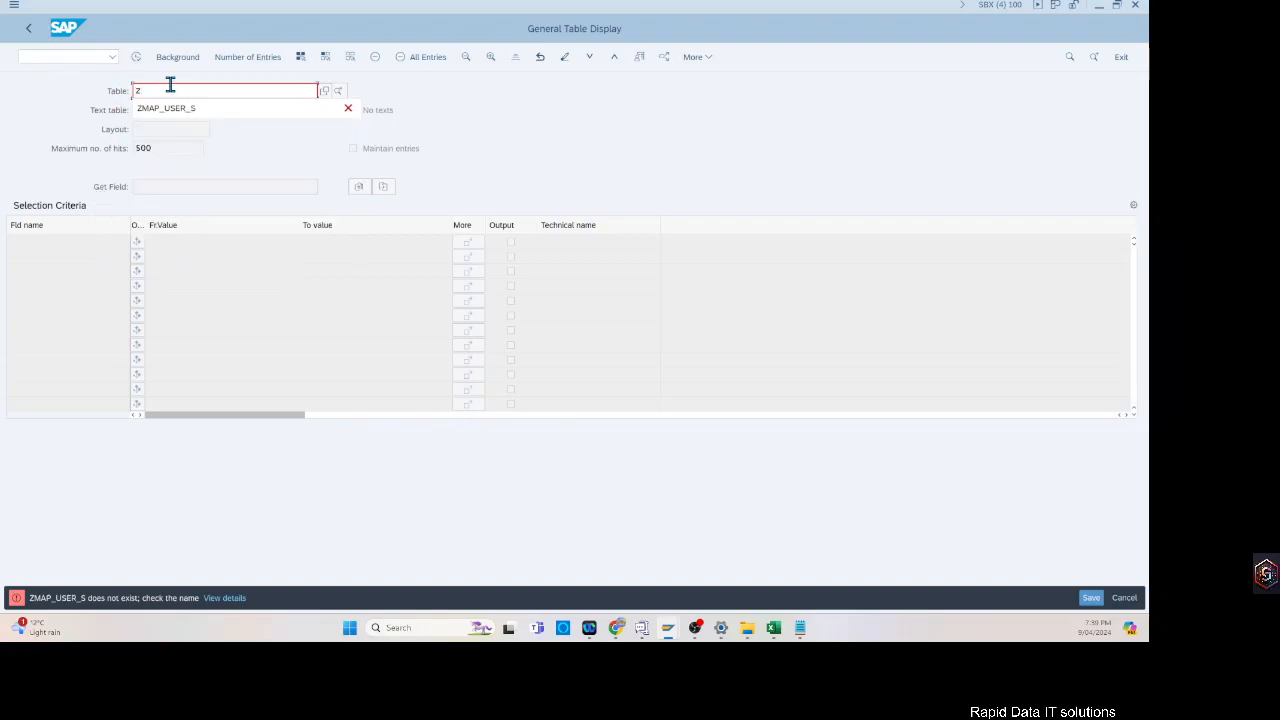
type("RD")
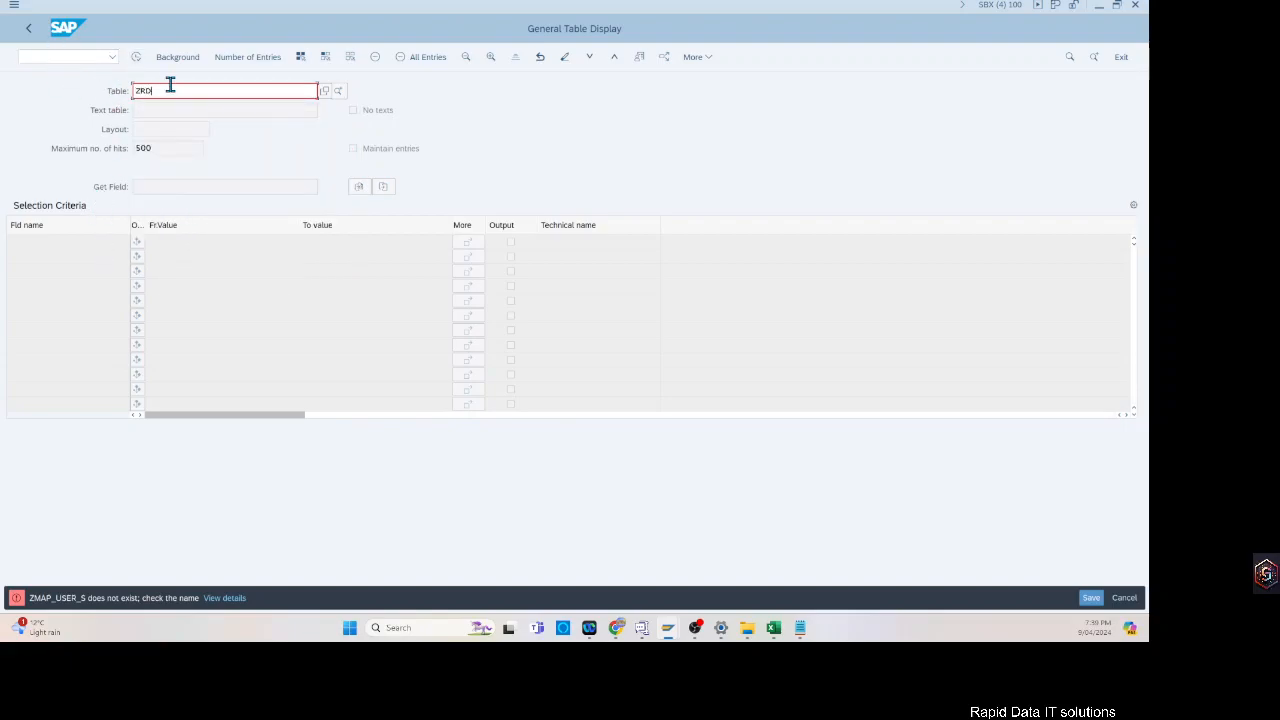
type("*")
key("F4")
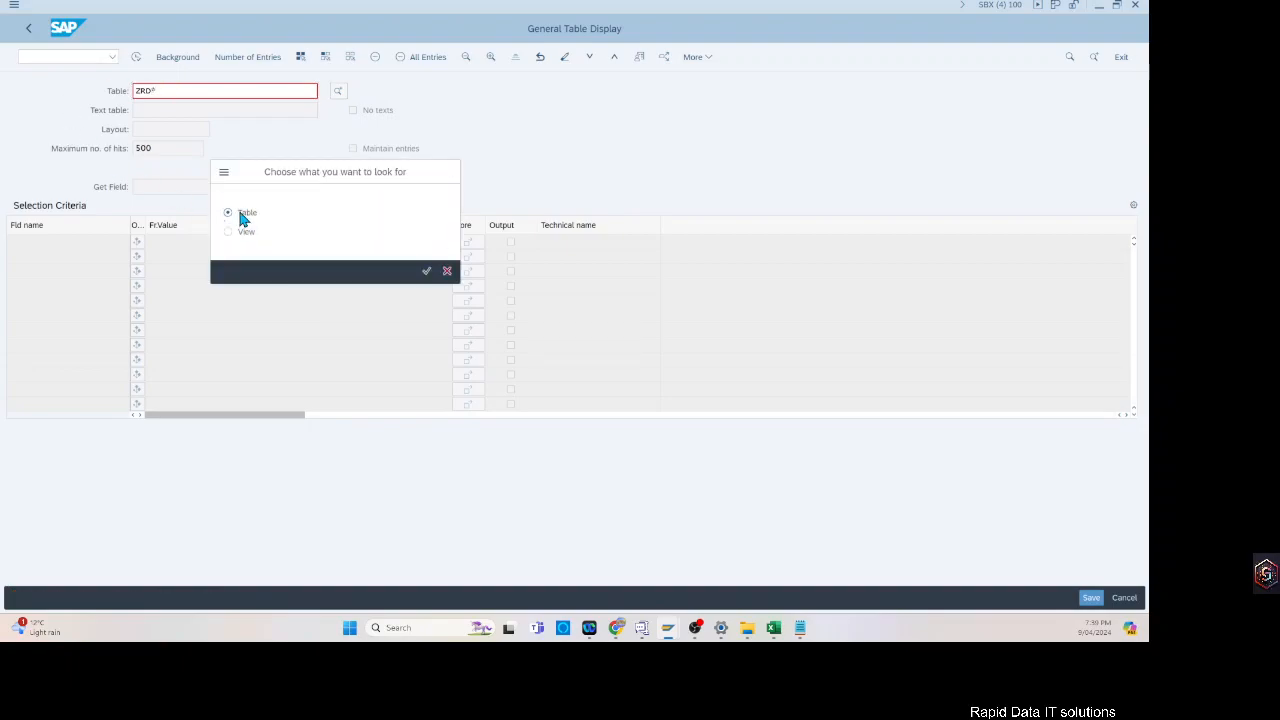
double_click(243, 218)
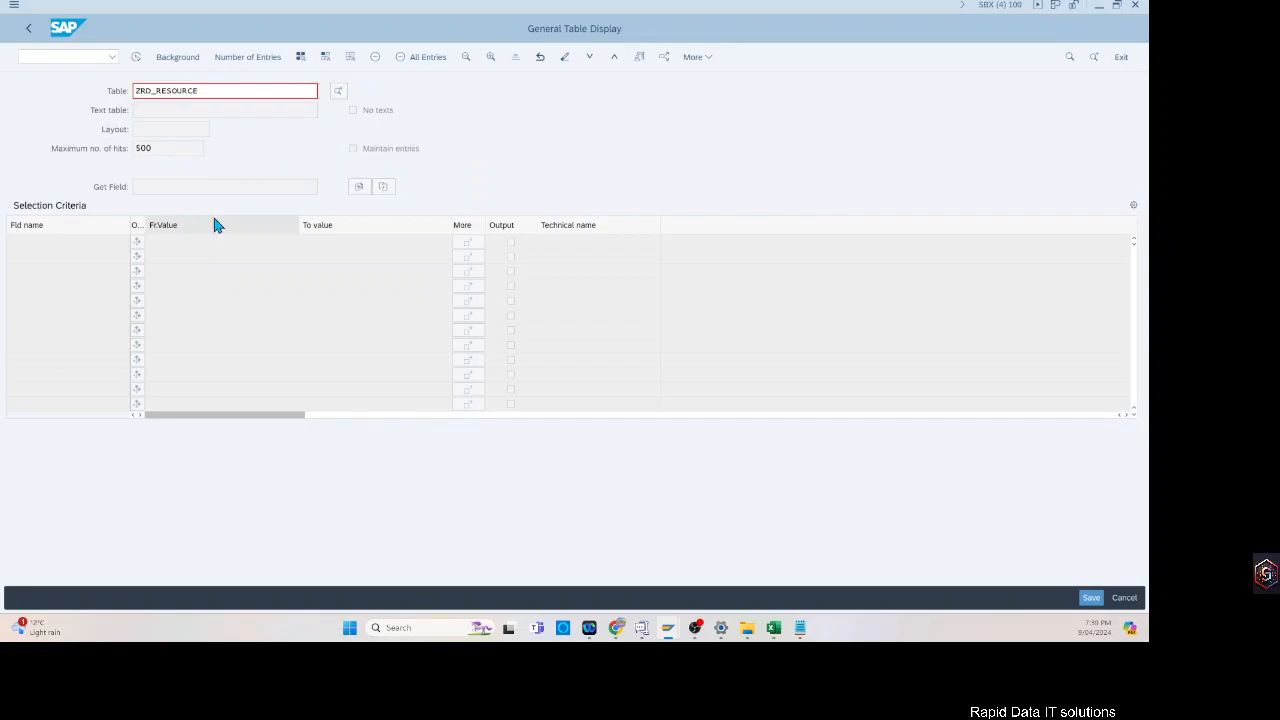
- Display the entries of ZRD_RESOURCE and check the BIGDATA record before switching back to the Migration Project in the browser
key("Return")
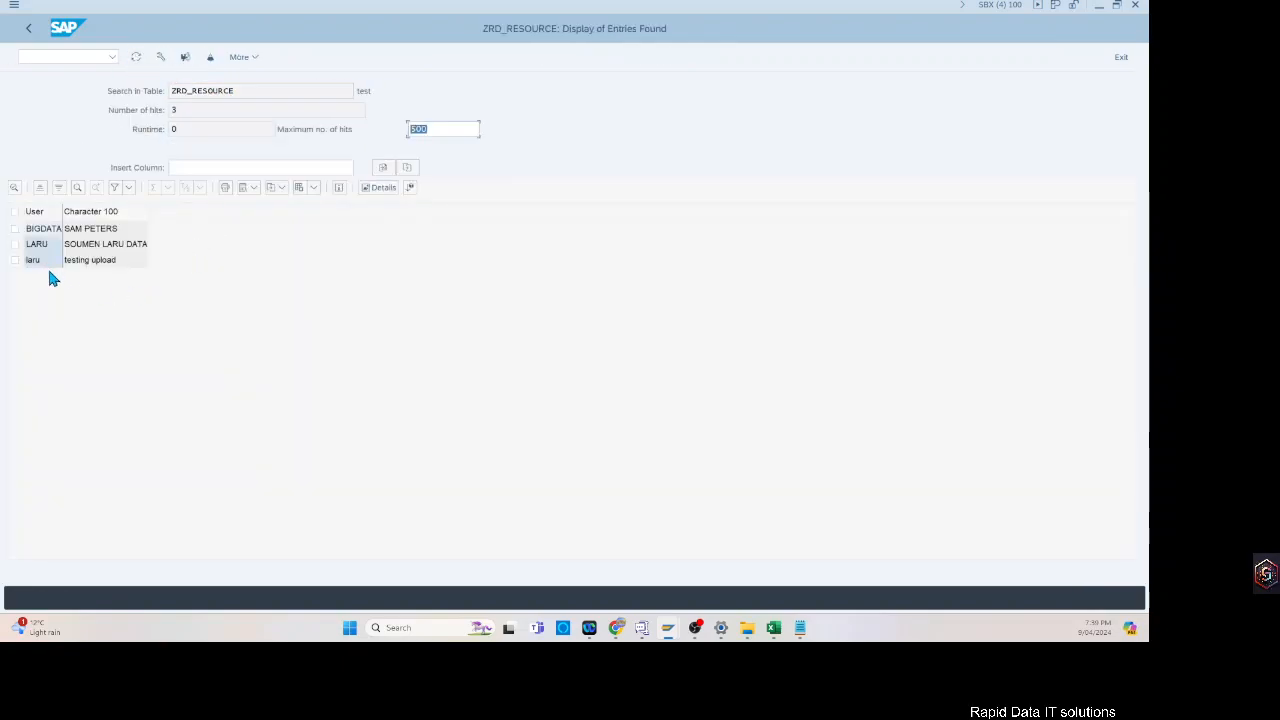
left_click(46, 231)
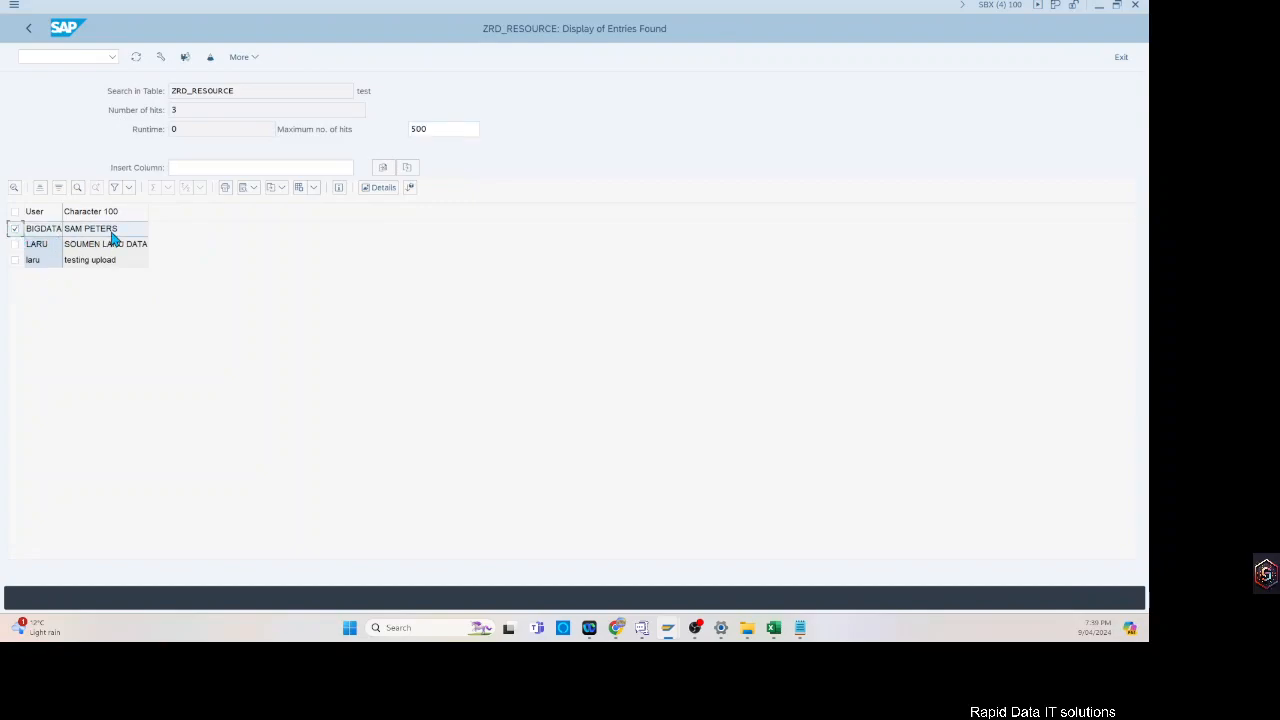
key("alt+Tab")
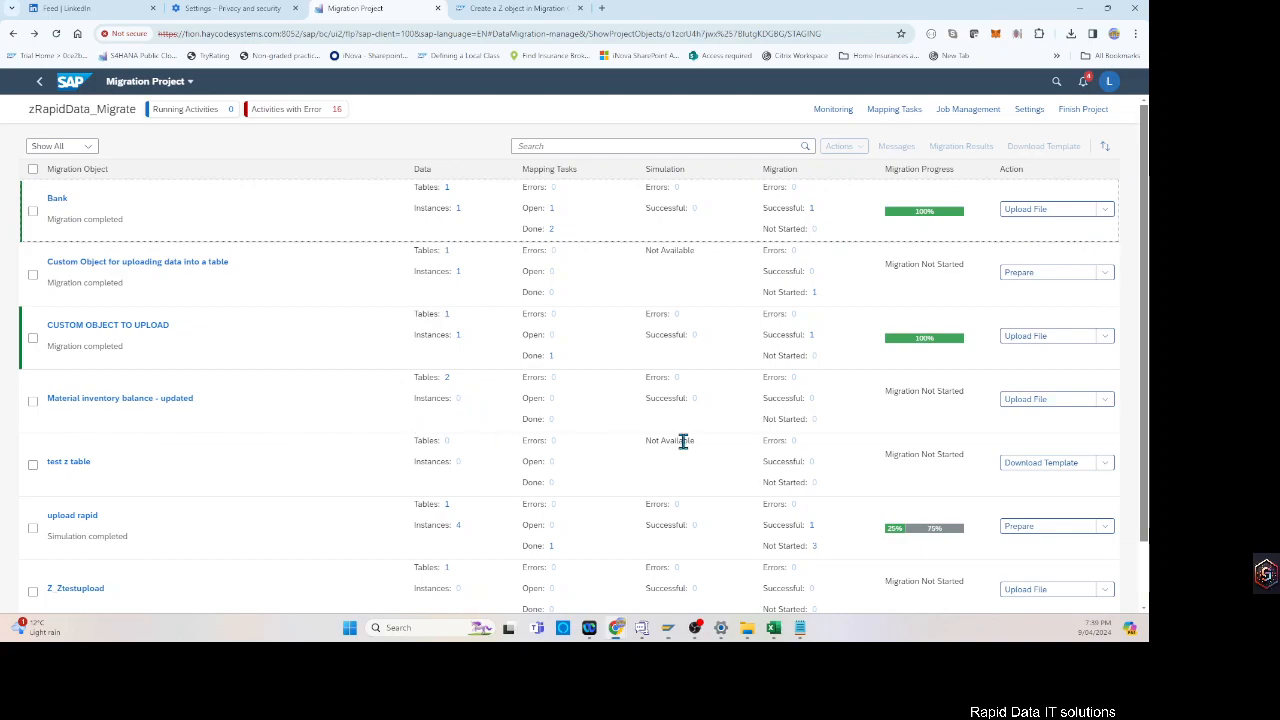